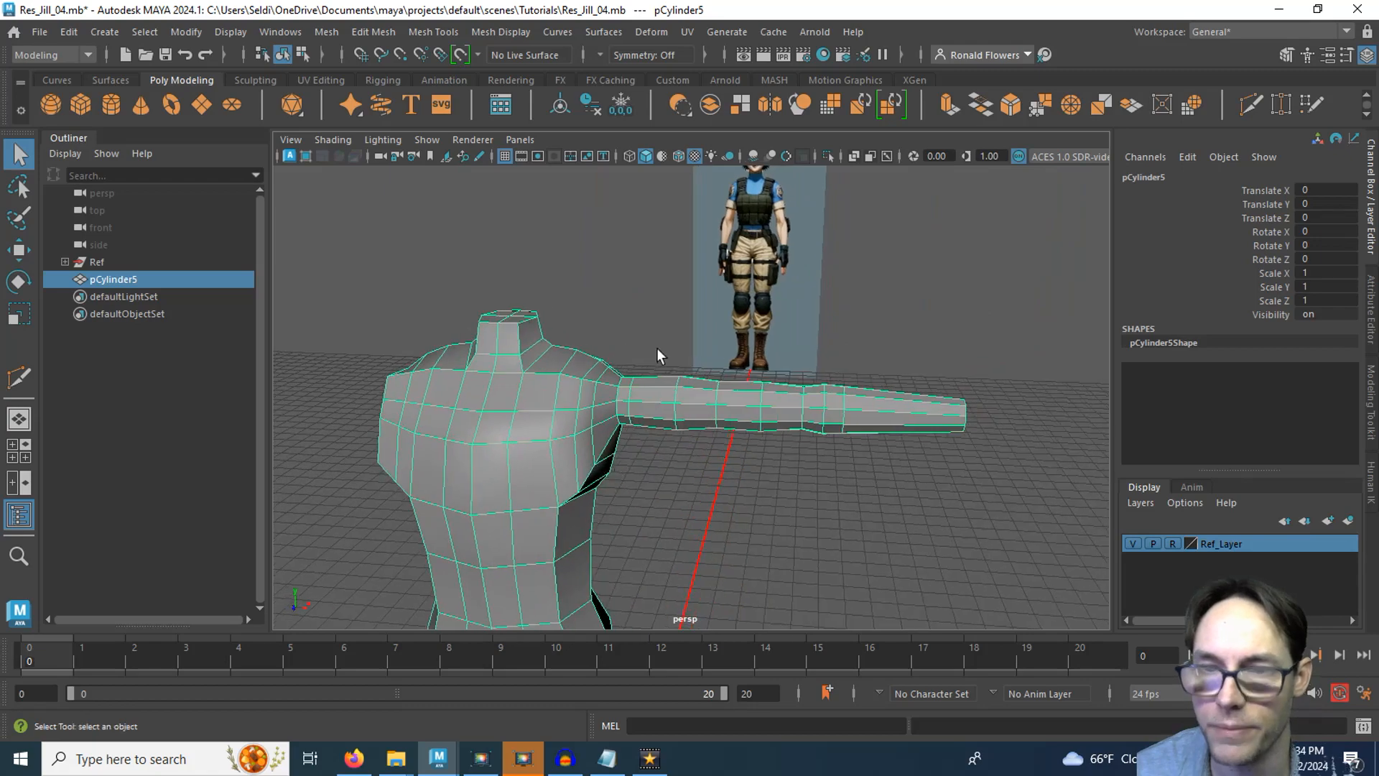
Step: Create a polygon cube and move it along X to about 89.4, out past the end of the arm
alt+drag(807, 456, 882, 531)
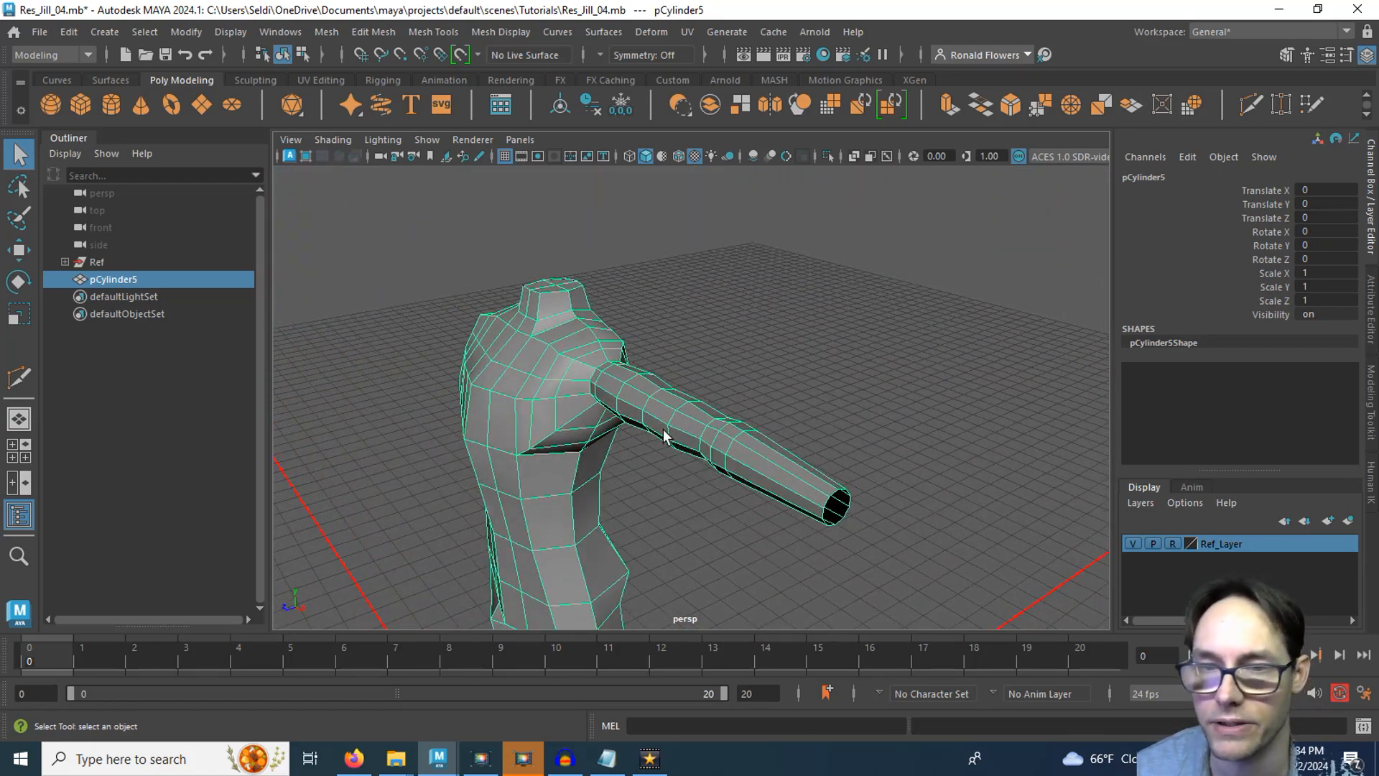
alt+drag(653, 455, 610, 462)
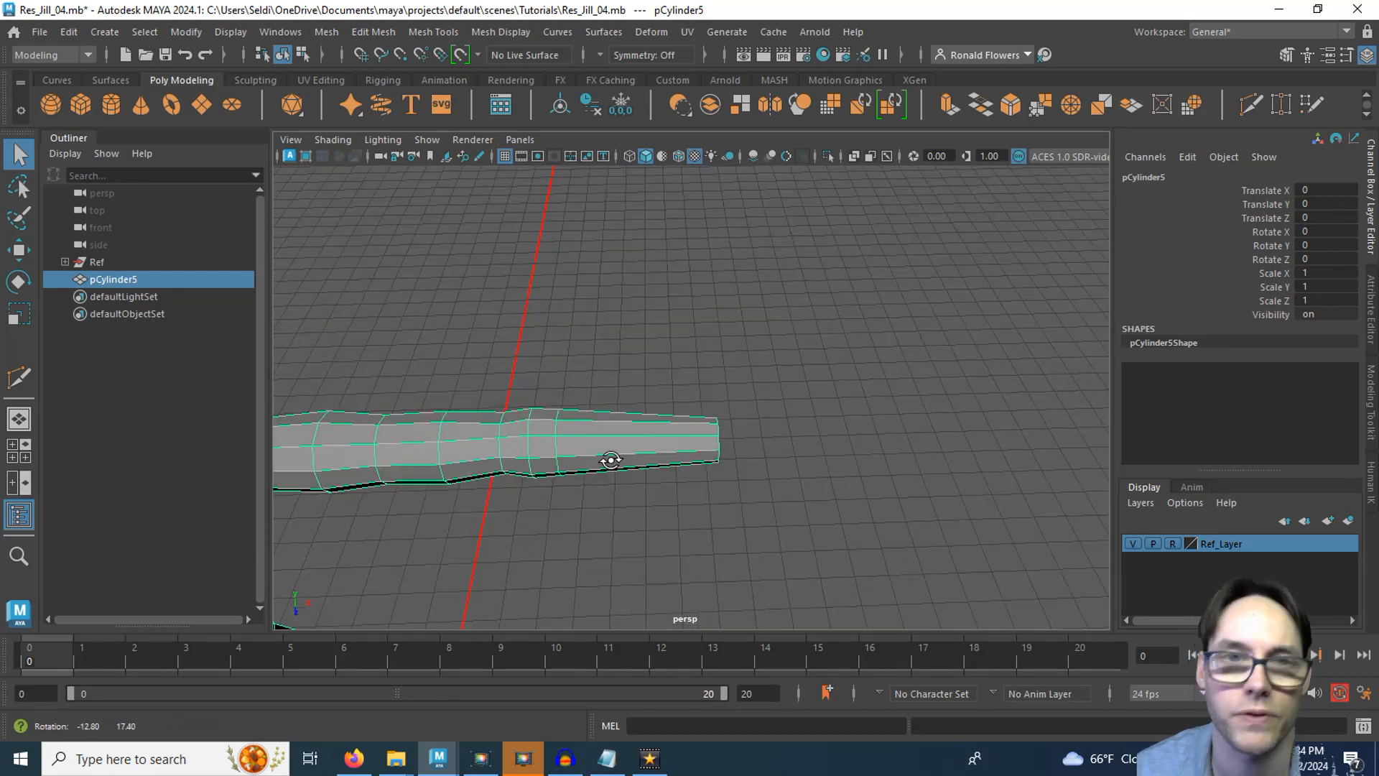
click(79, 99)
key(bracketleft)
key(w)
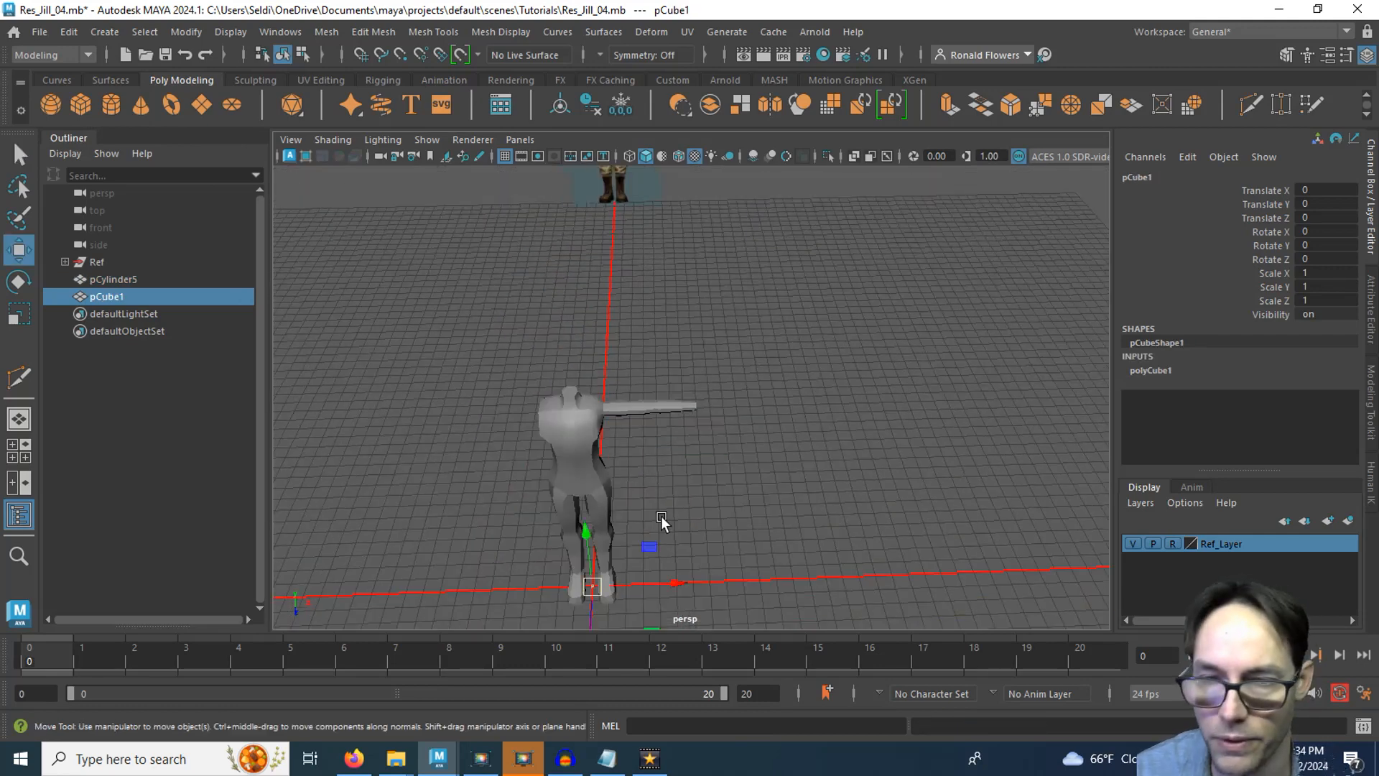
drag(675, 582, 825, 564)
Step: In the front view, position the cube just beyond the wrist, at about X 63.5 and Y 135
key(space)
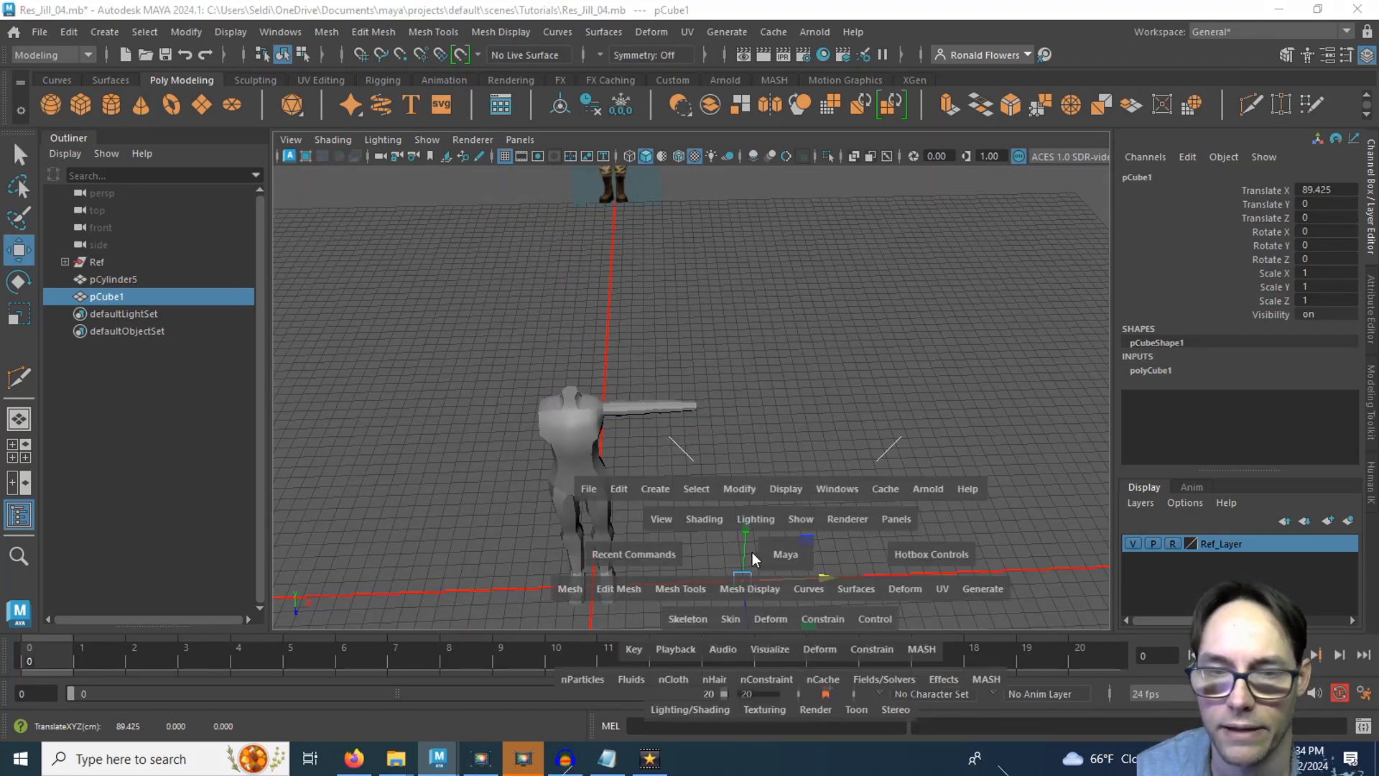
key(space)
scroll(619, 517, down, 6)
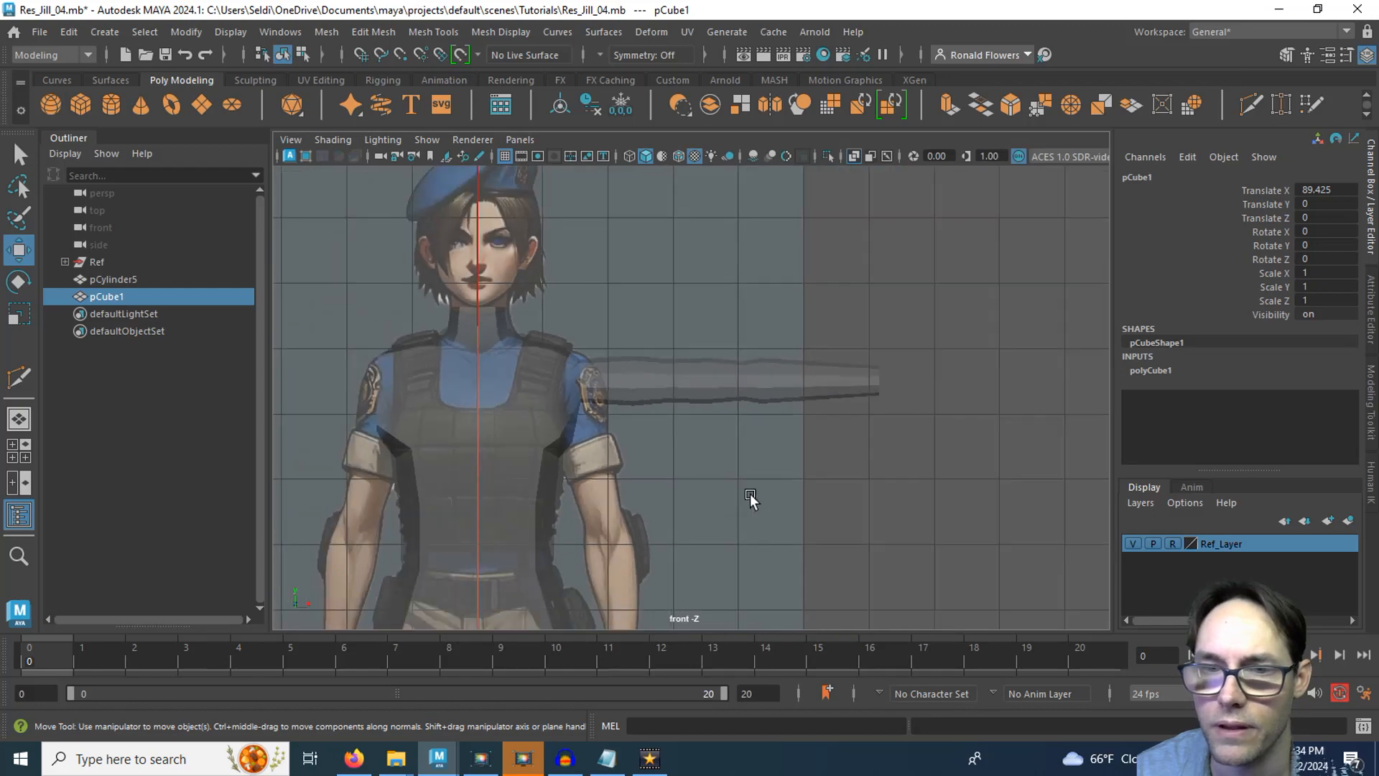
alt+middle_drag(816, 536, 606, 323)
scroll(632, 366, down, 5)
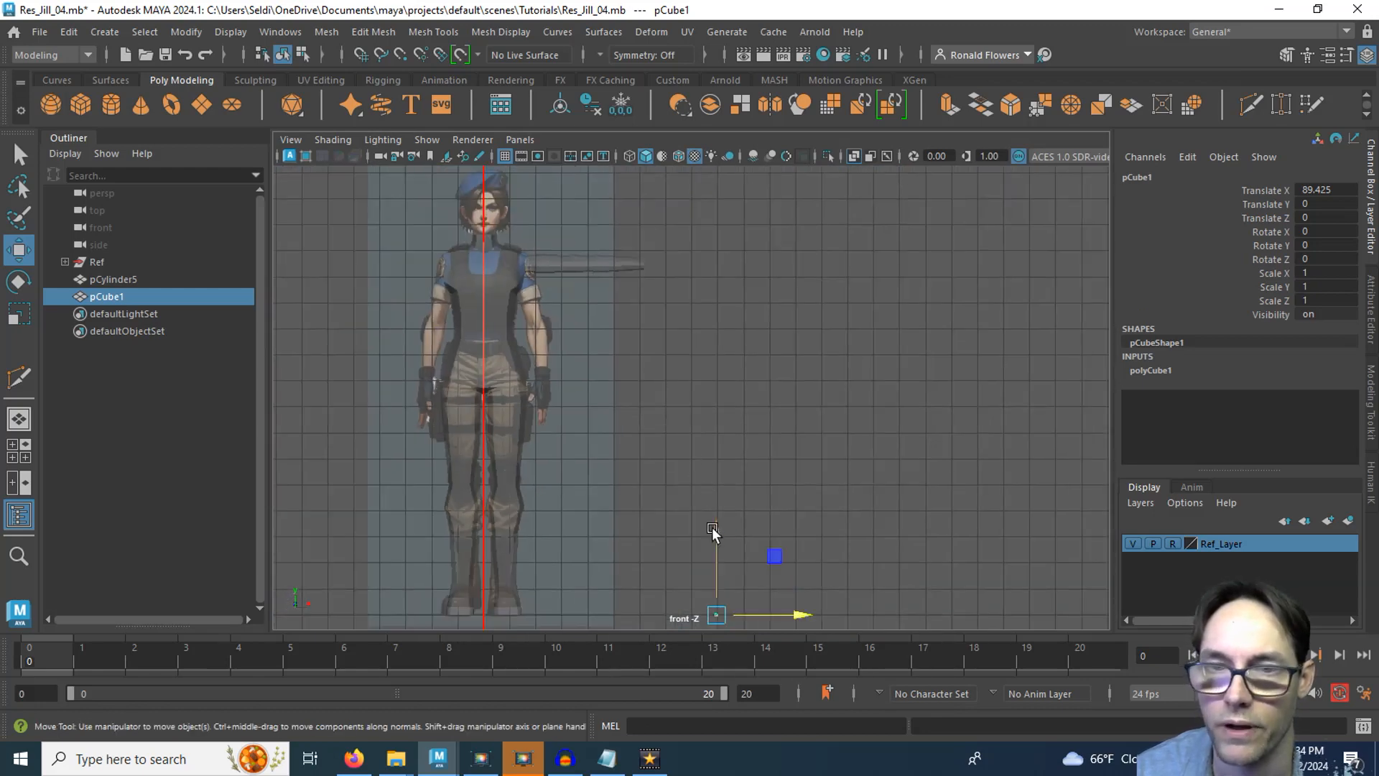
drag(714, 529, 671, 191)
scroll(675, 248, up, 10)
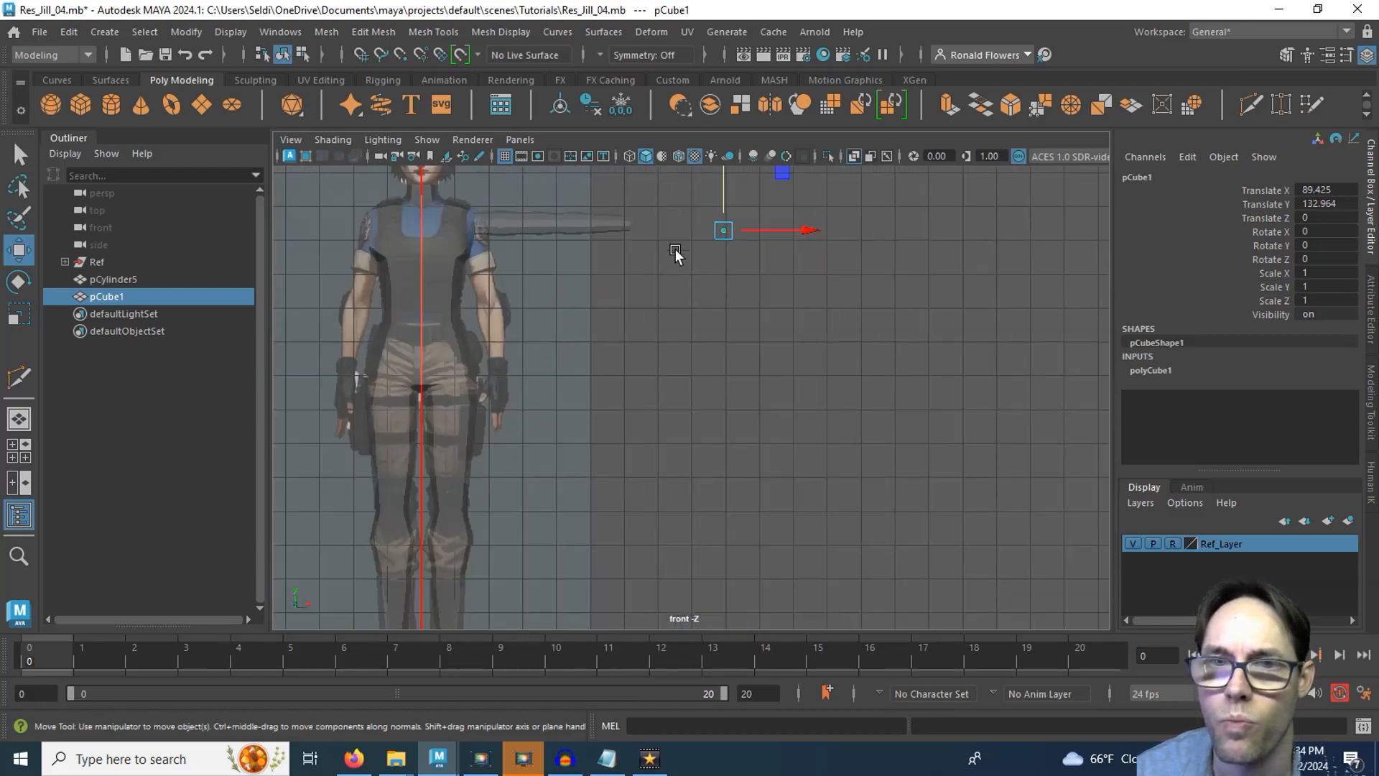
drag(955, 407, 666, 407)
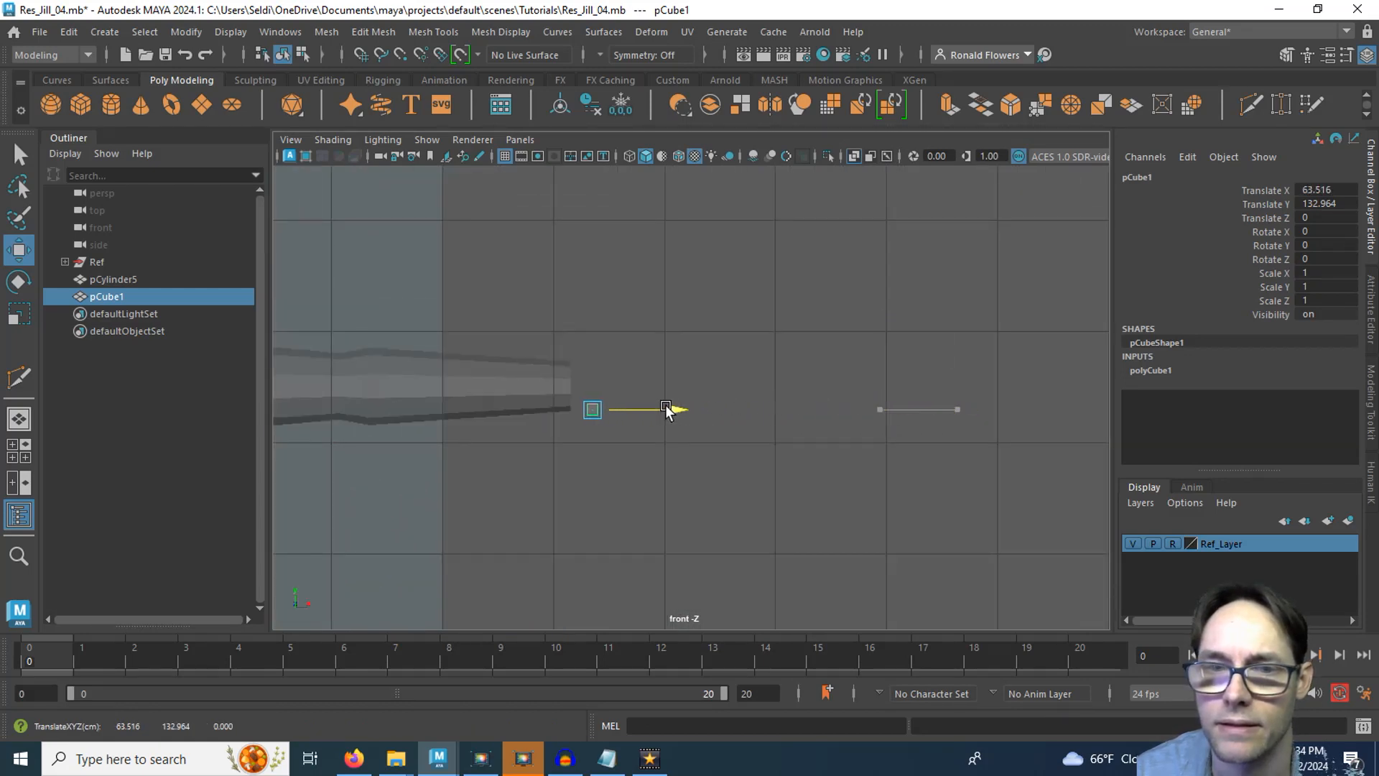
drag(596, 328, 591, 305)
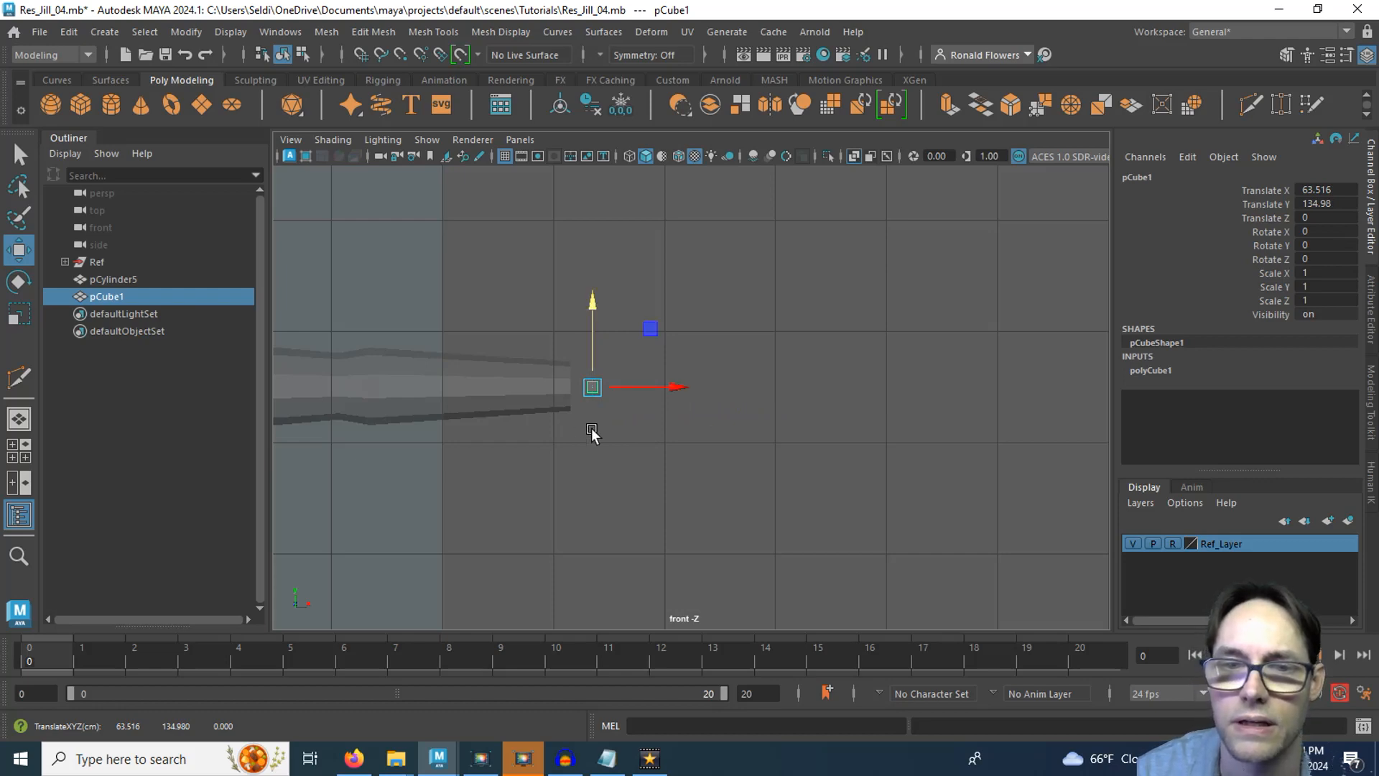
Step: Set the cube's width to 5.2, checking it against the arm in the top view
scroll(603, 436, up, 3)
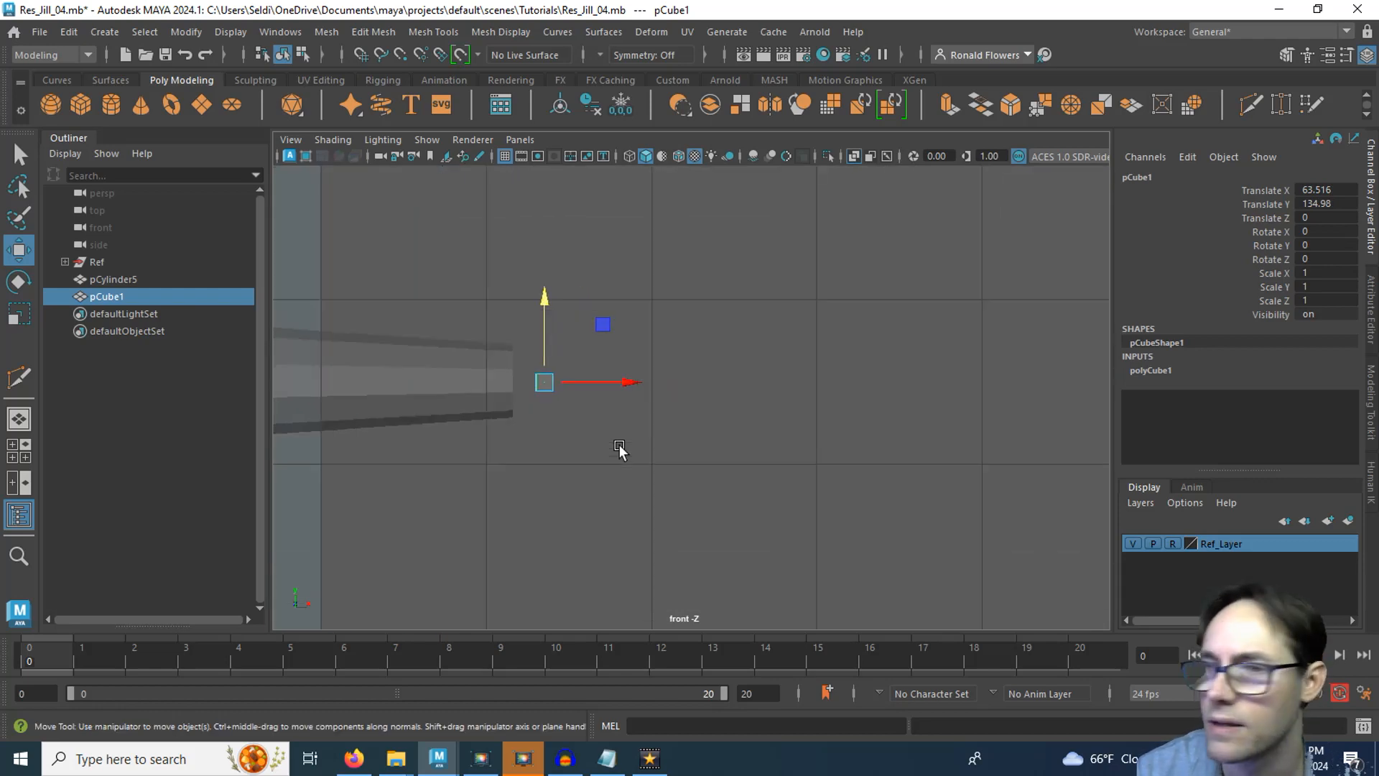
click(1151, 370)
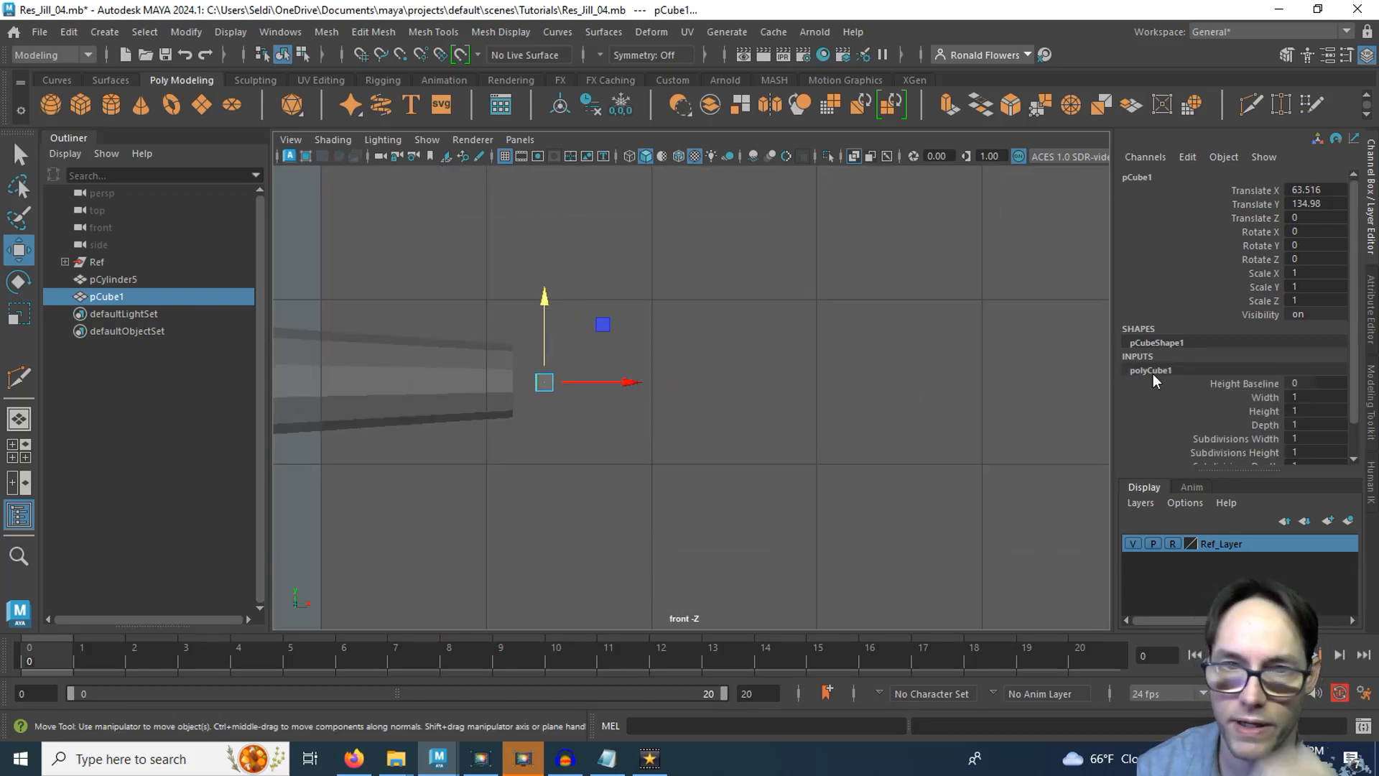
click(1264, 397)
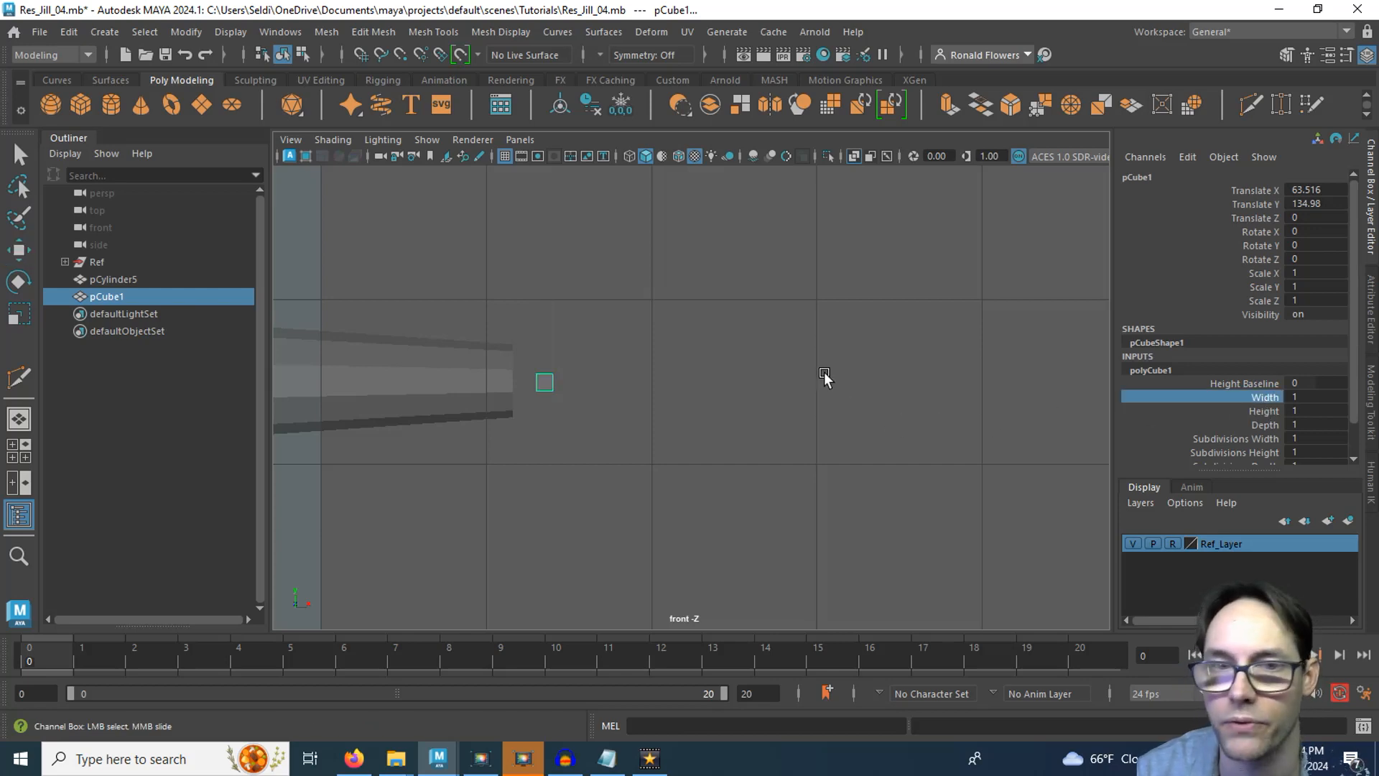
key(space)
key(space)
alt+middle_drag(831, 400, 451, 411)
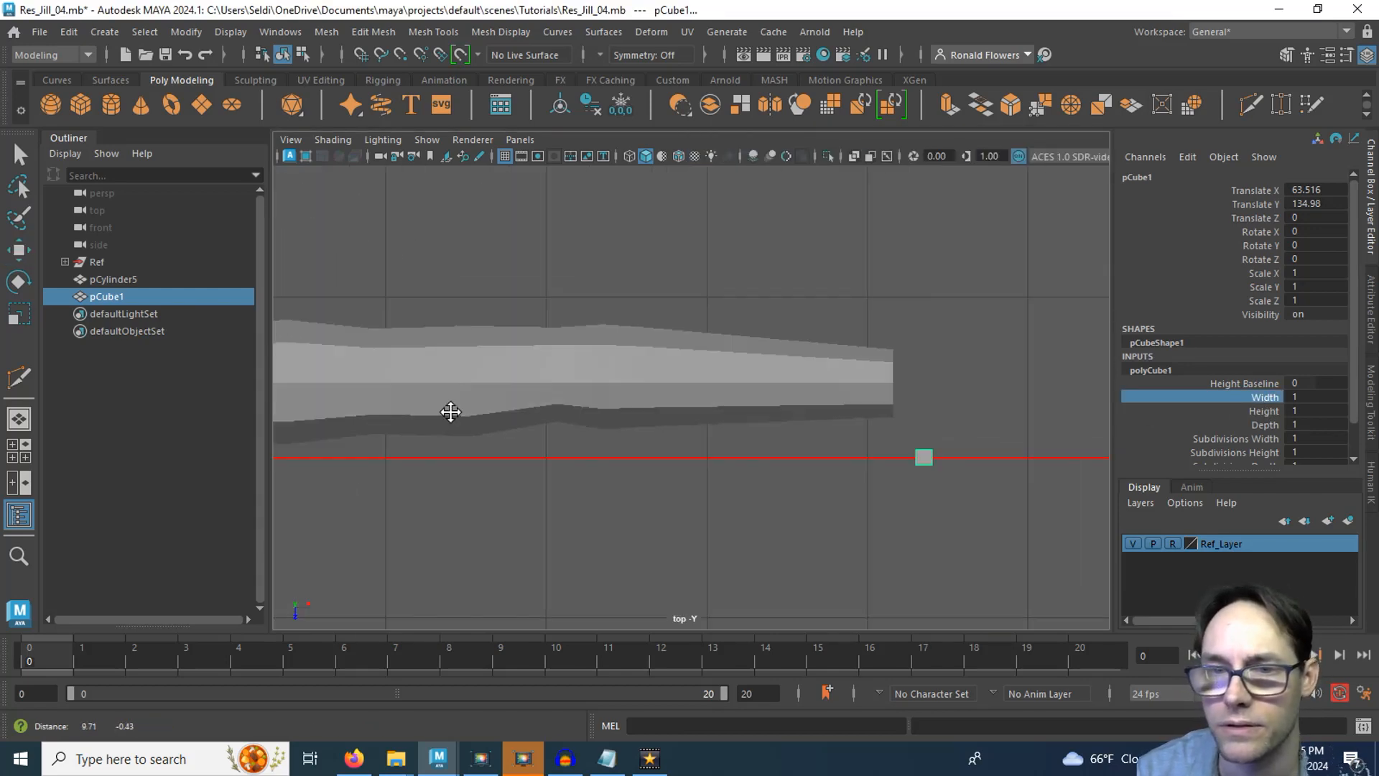
scroll(661, 399, down, 2)
alt+middle_drag(704, 370, 637, 346)
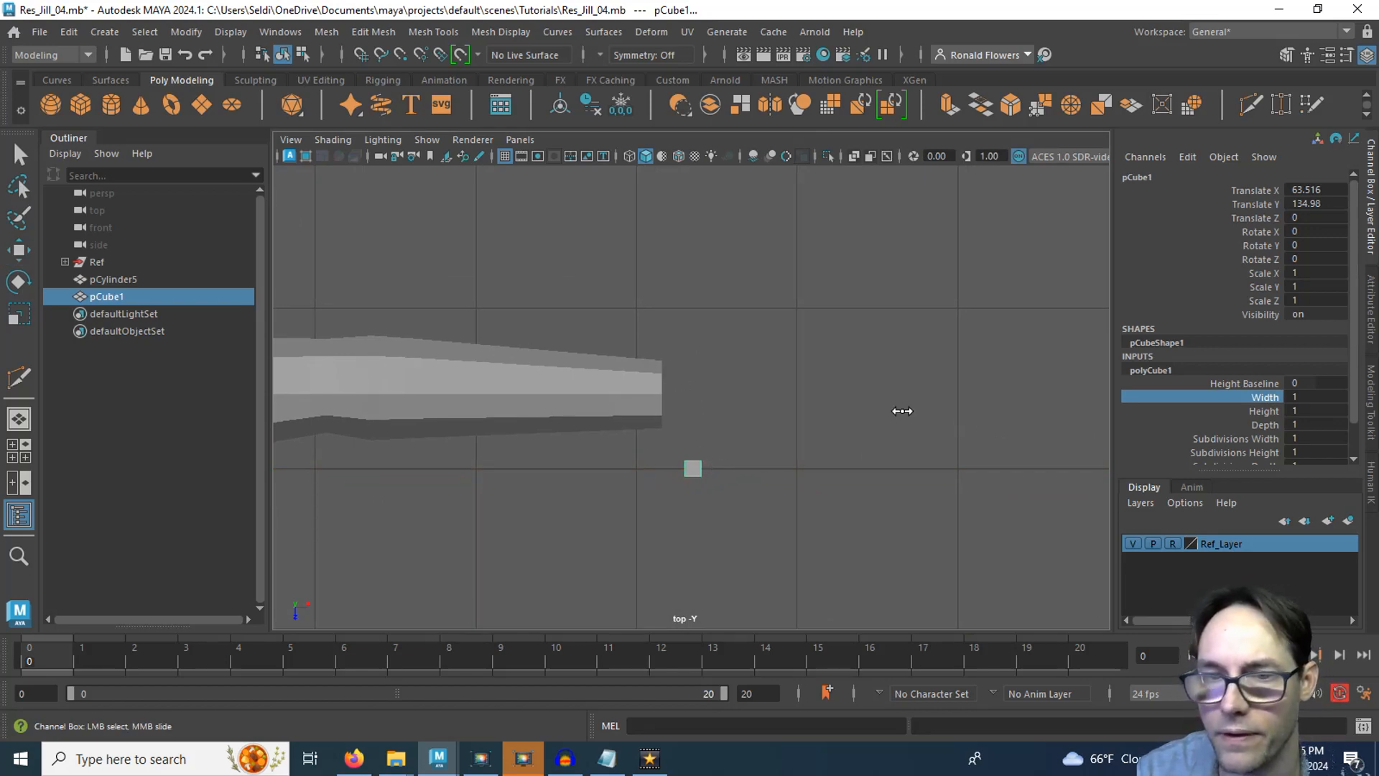
middle_drag(902, 411, 941, 407)
Step: In the top view, align the cube with the wrist at Z -4.56 and offset it to about X 64.86
key(w)
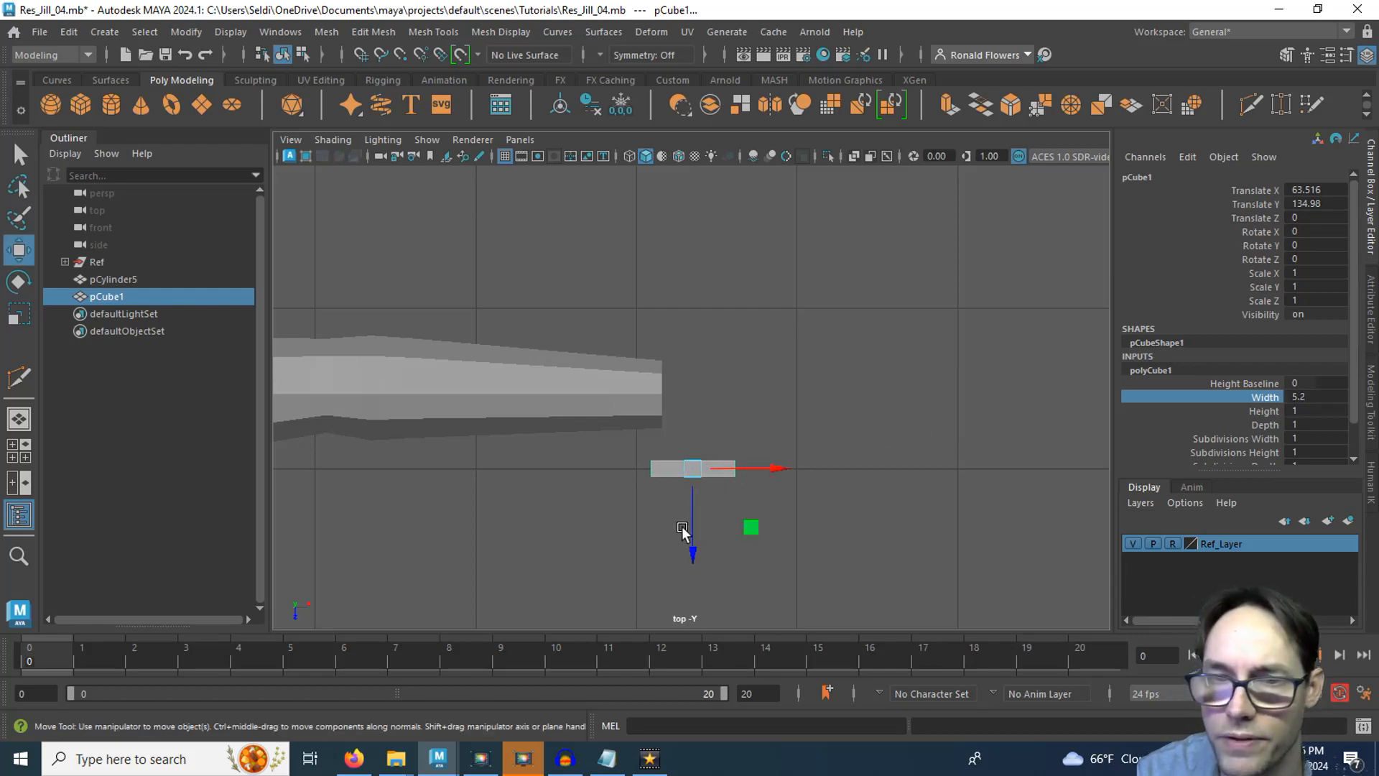
drag(693, 549, 707, 465)
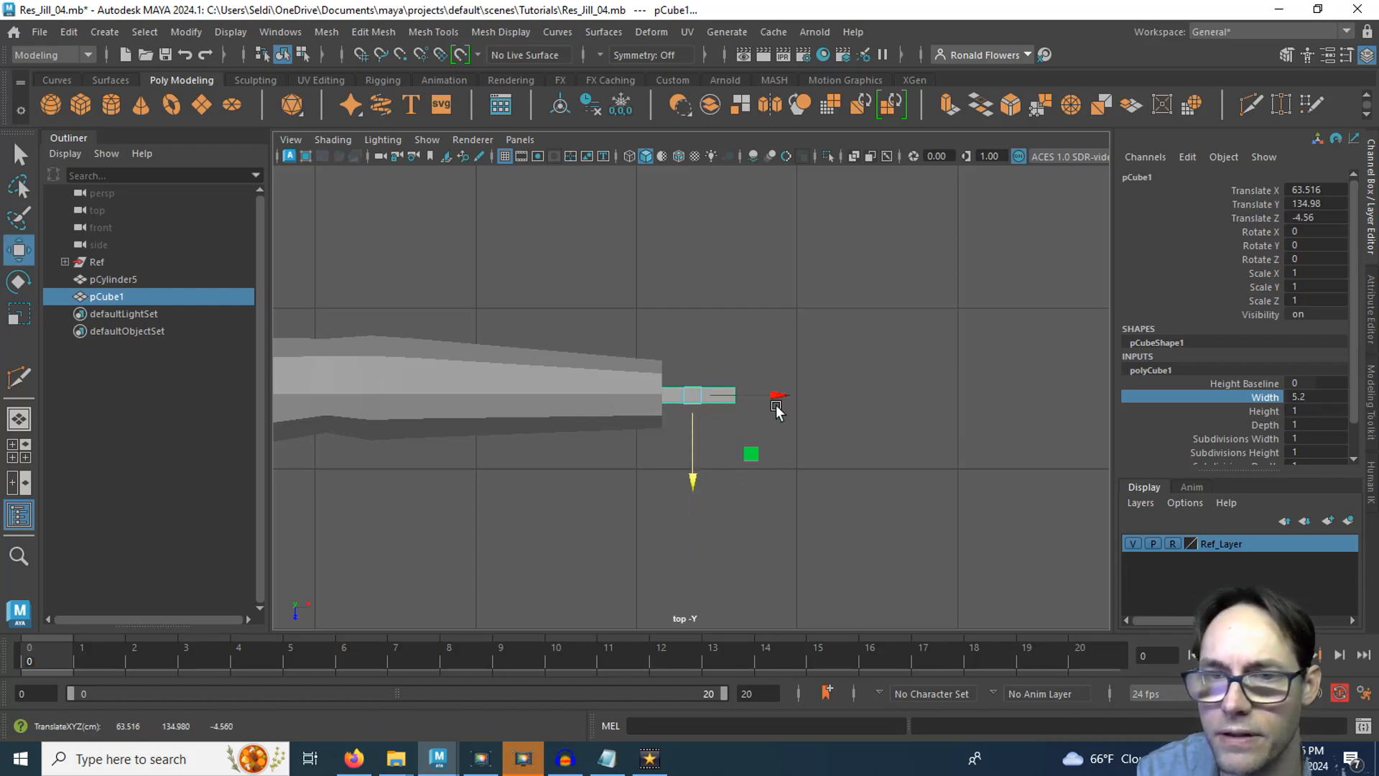
drag(778, 395, 800, 395)
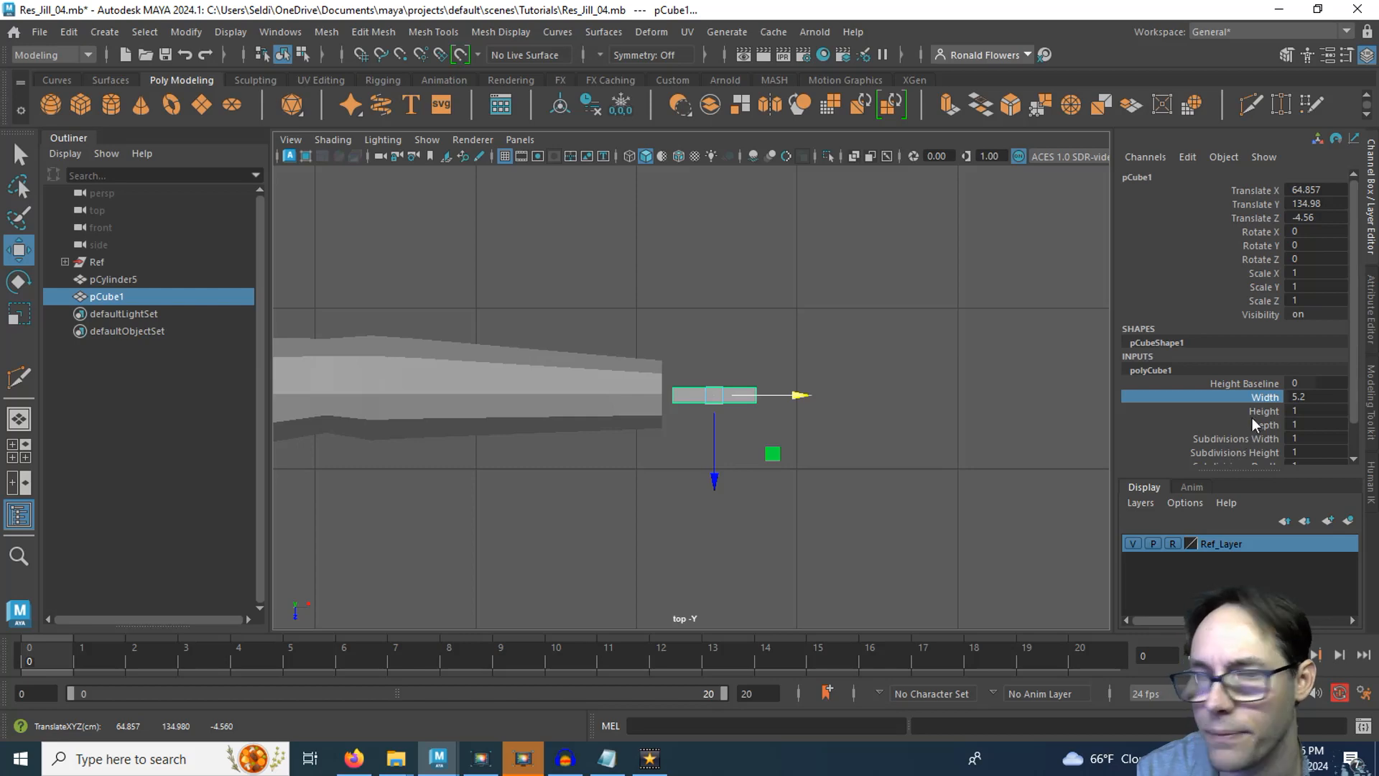
Step: Set the cube's depth to 4 and its height to 1.9 to form a flat palm block
click(1255, 424)
middle_drag(920, 410, 946, 406)
key(space)
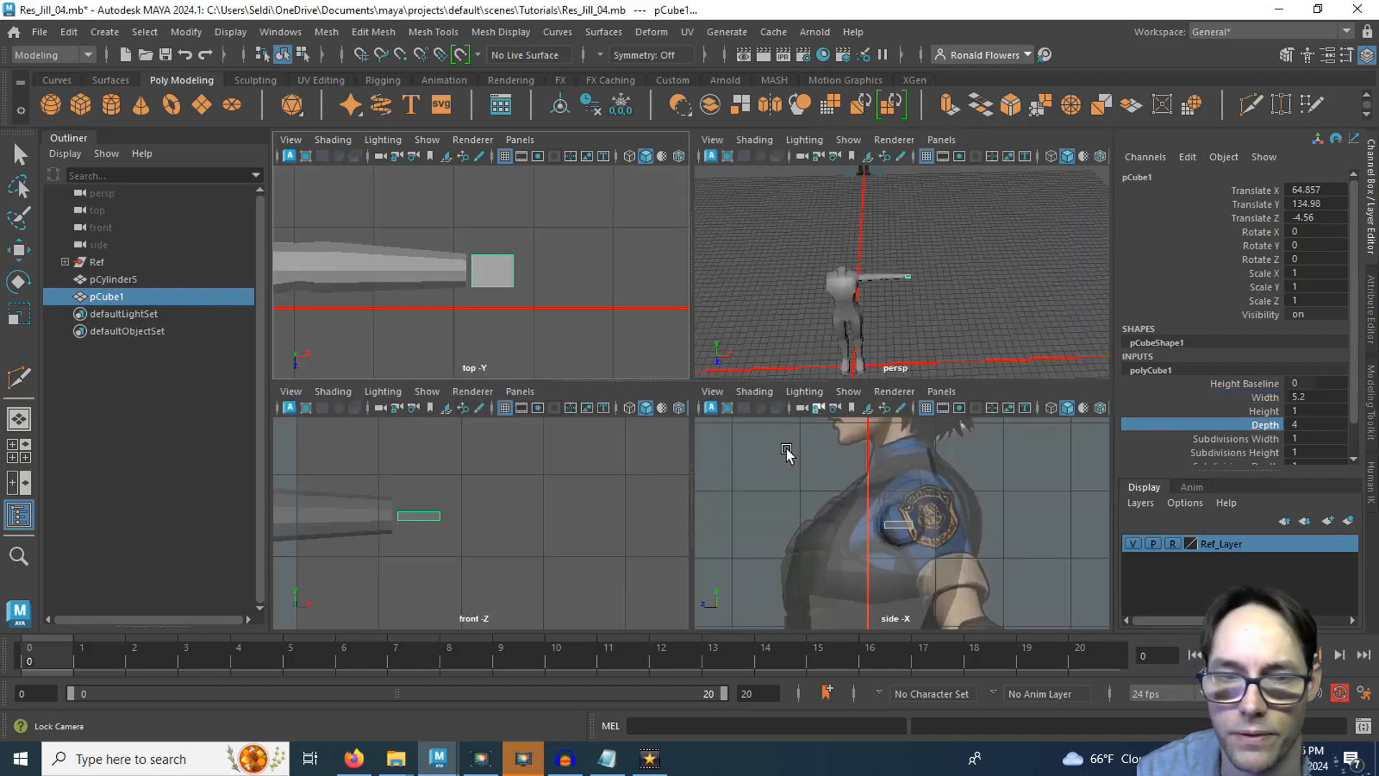
key(space)
alt+middle_drag(555, 469, 641, 484)
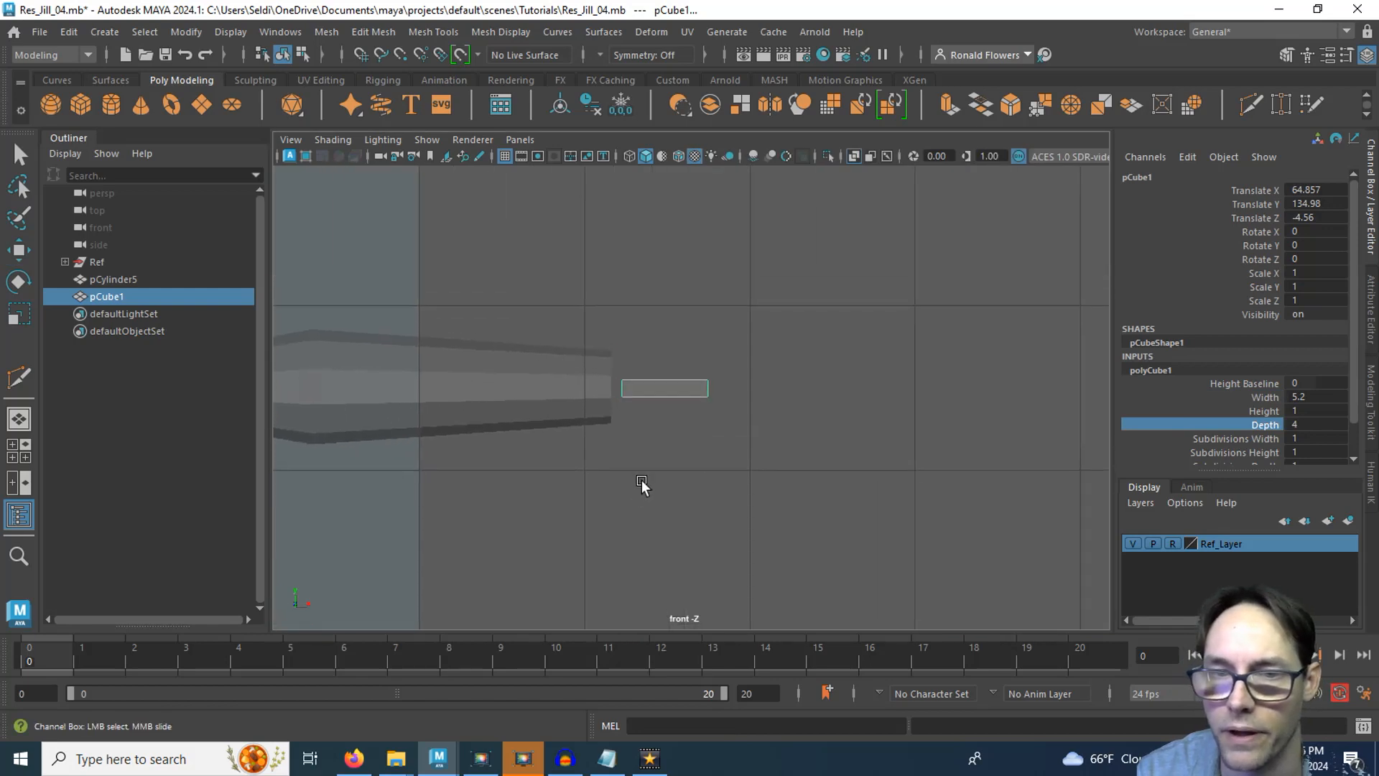
scroll(675, 459, up, 4)
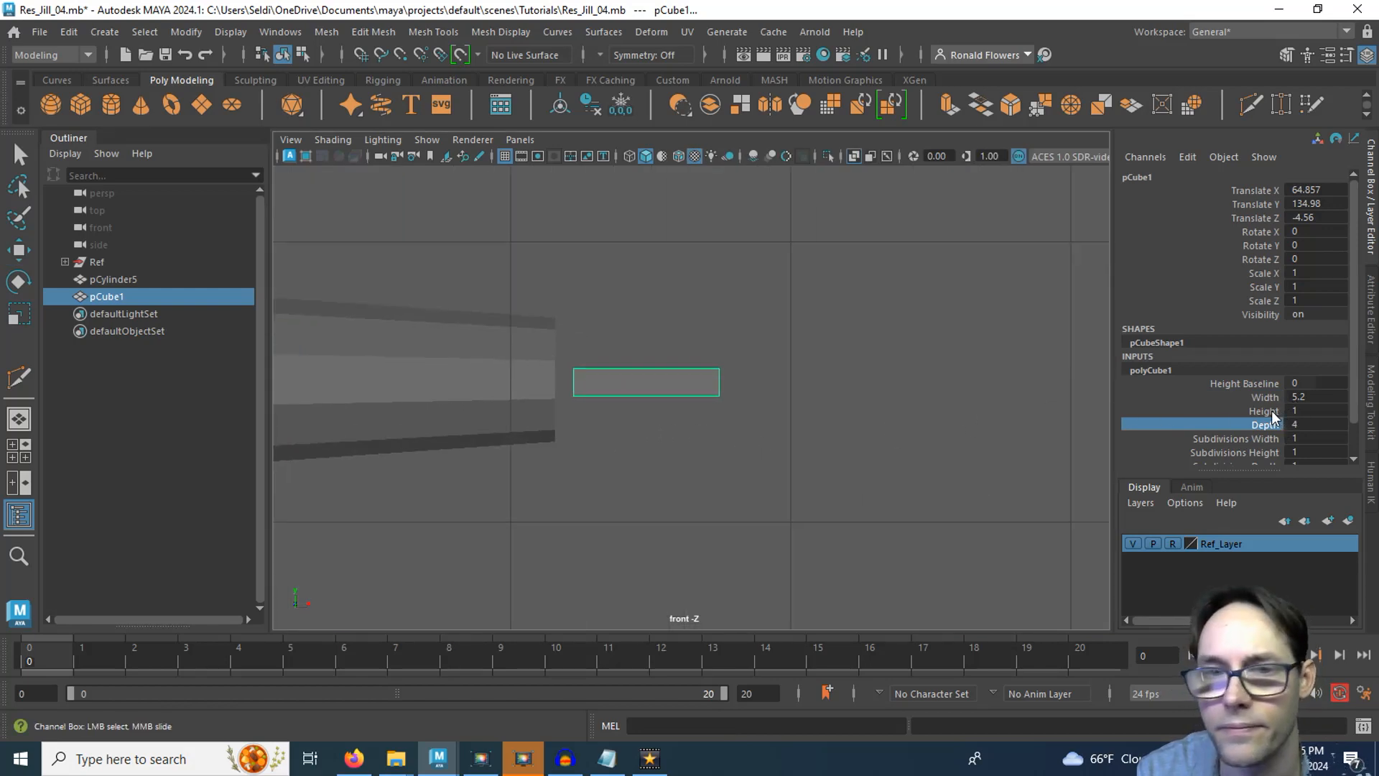
click(1268, 411)
middle_drag(828, 416, 835, 415)
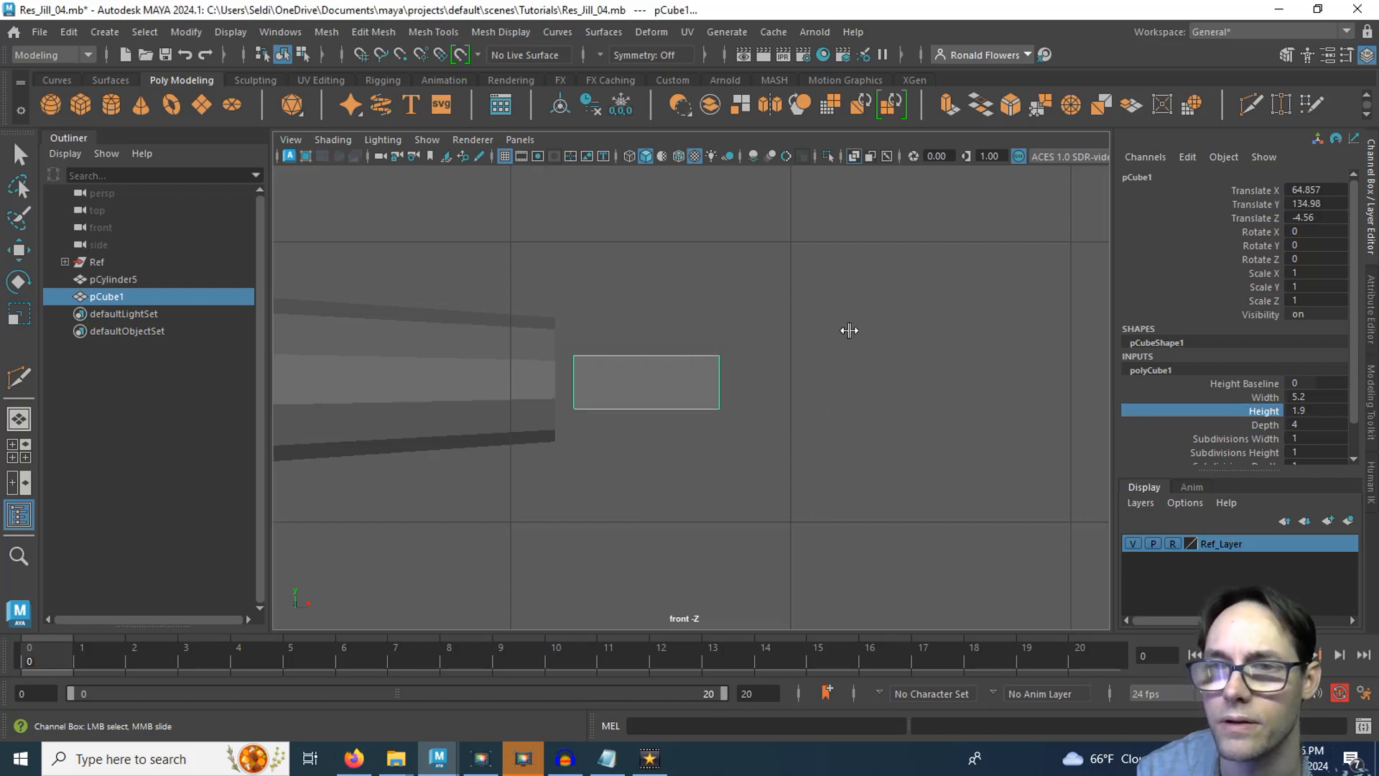
Step: In the perspective view, frame the palm block and set its depth subdivisions to 4
key(space)
key(space)
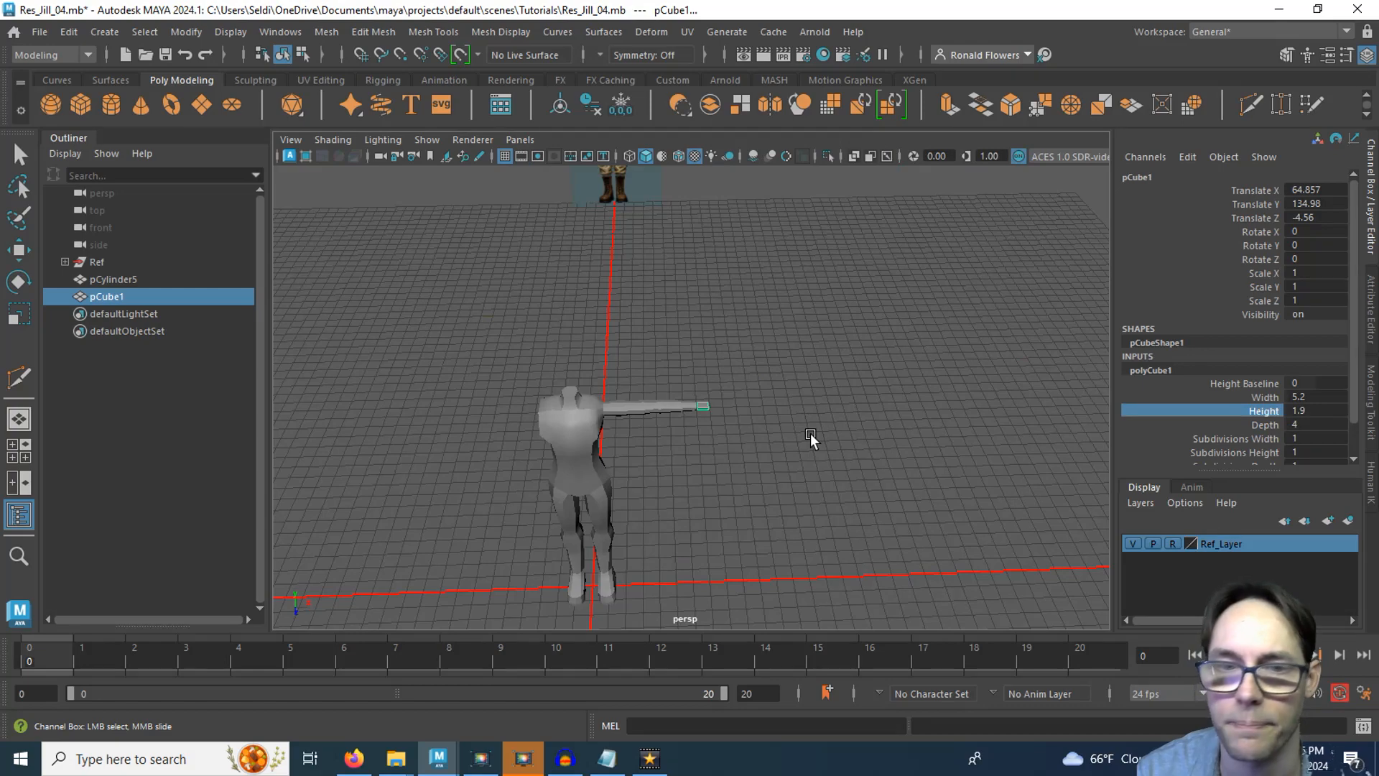
key(f)
alt+drag(884, 493, 754, 443)
scroll(755, 443, down, 2)
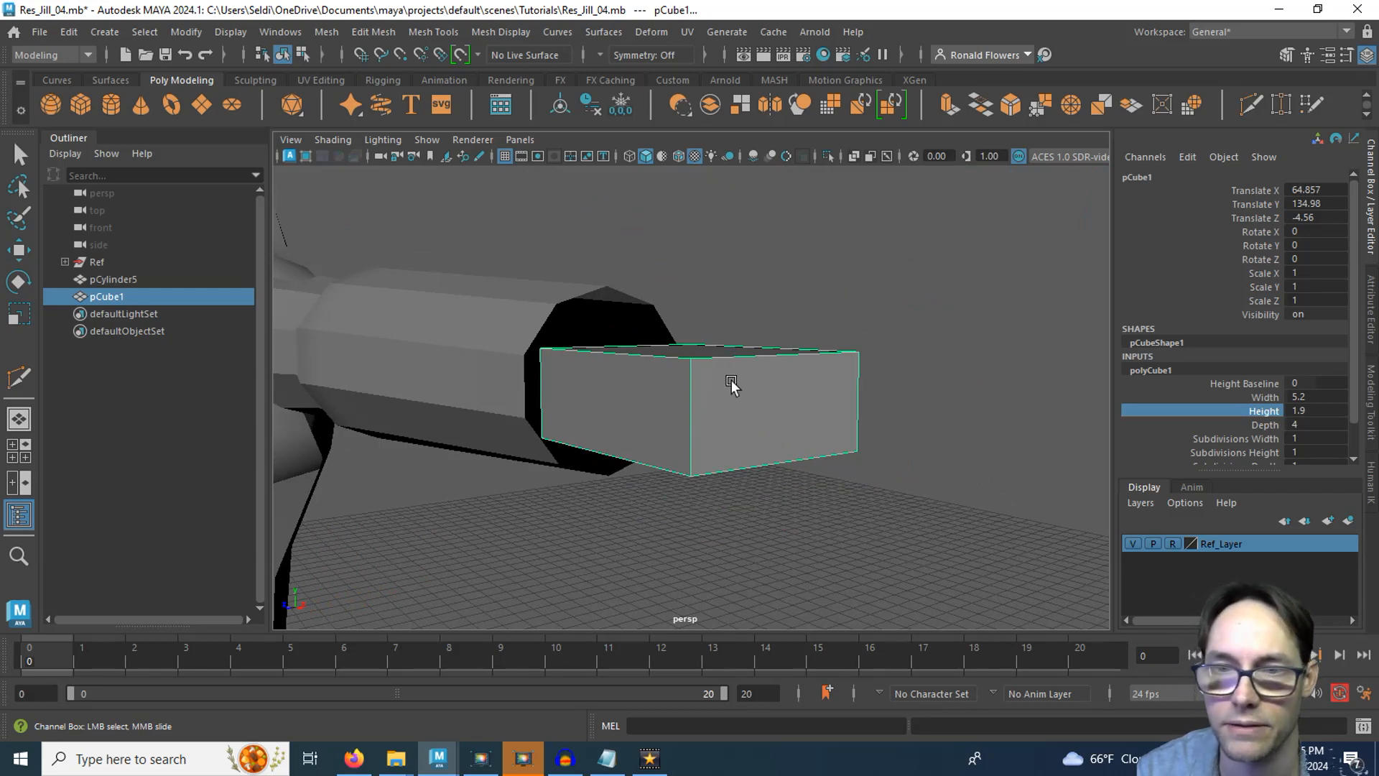
alt+drag(709, 446, 825, 446)
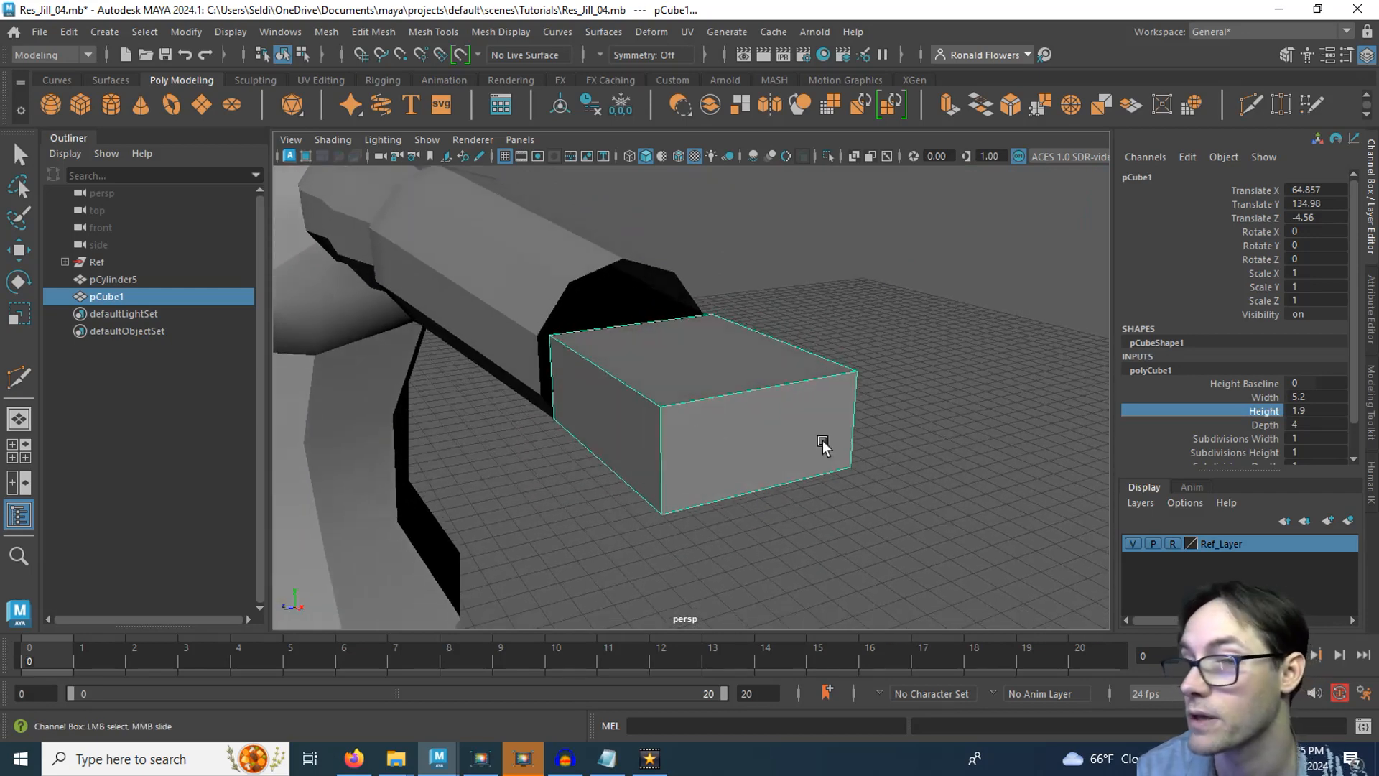
scroll(1246, 427, down, 2)
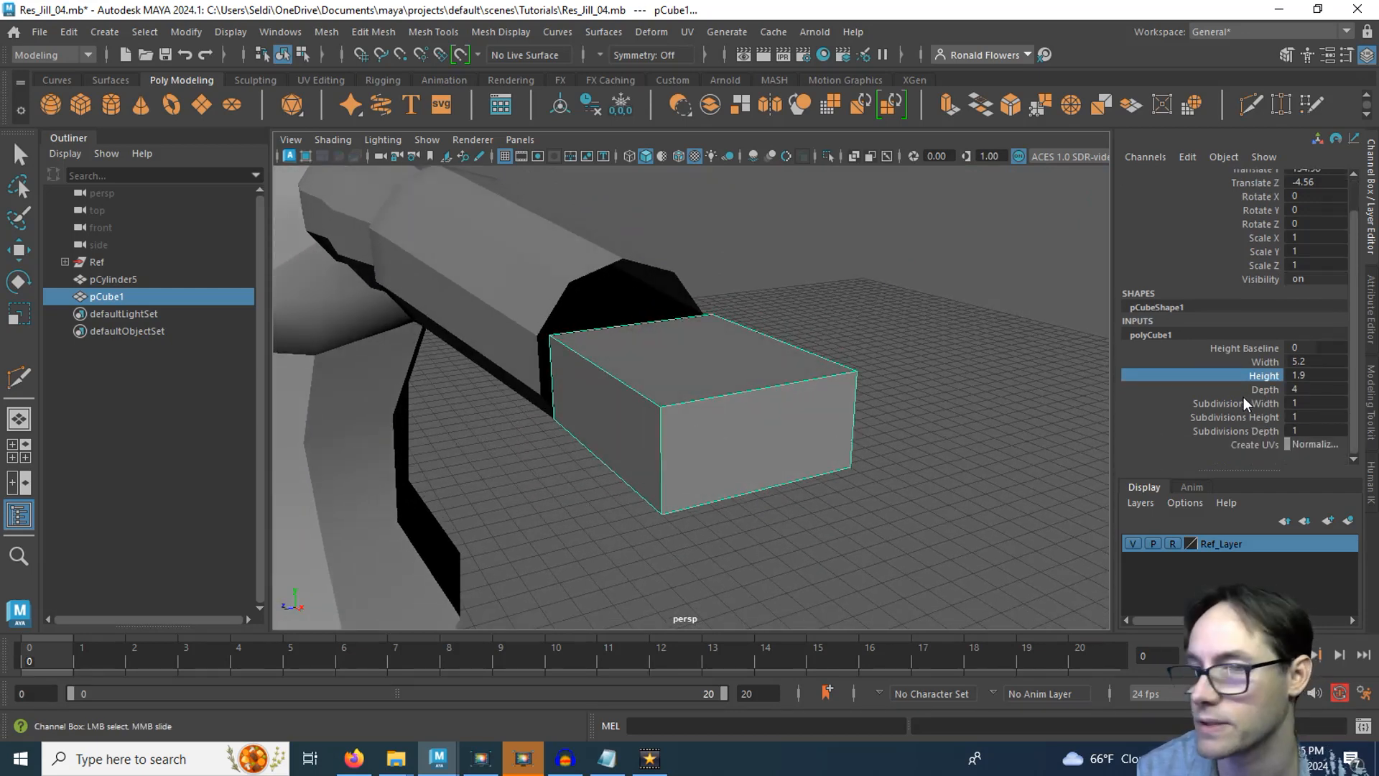
click(1253, 403)
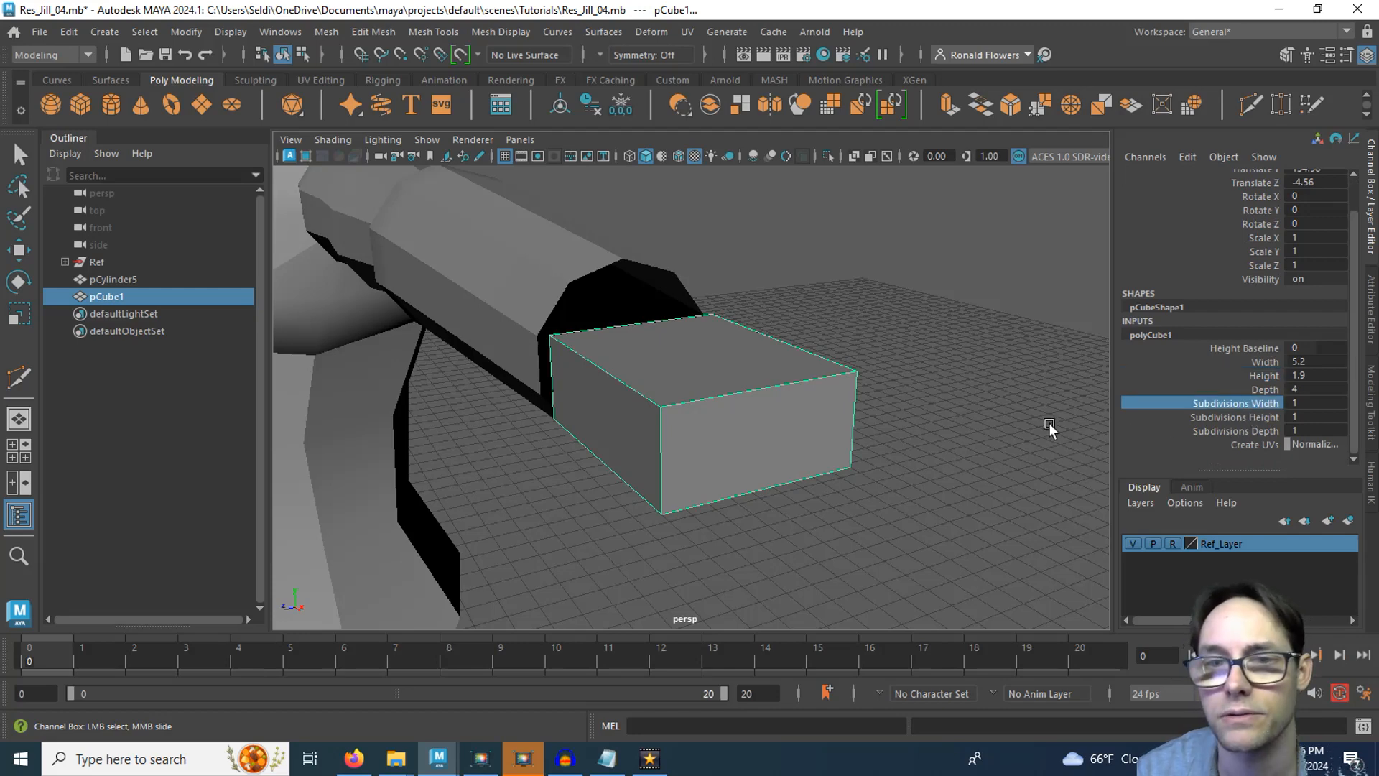
alt+drag(1040, 424, 868, 469)
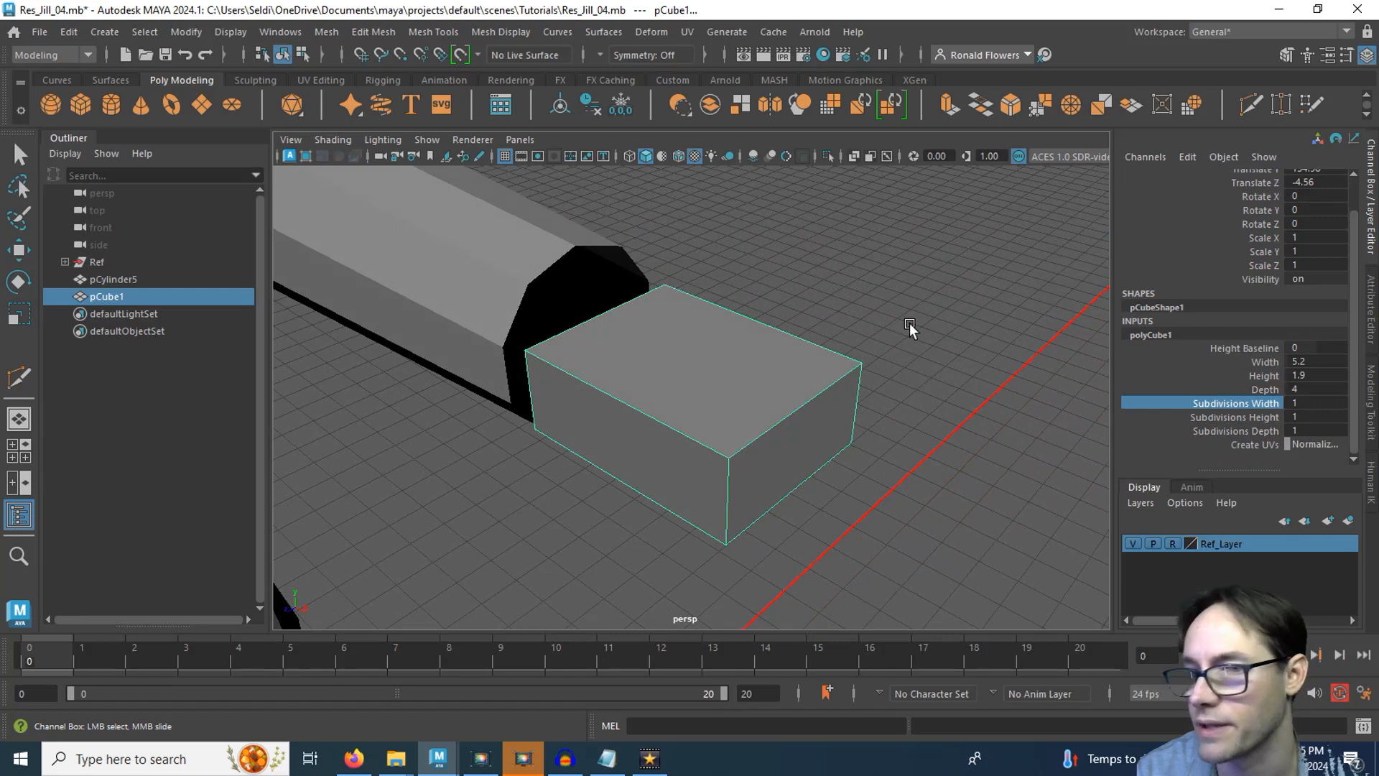
click(1240, 416)
click(1239, 431)
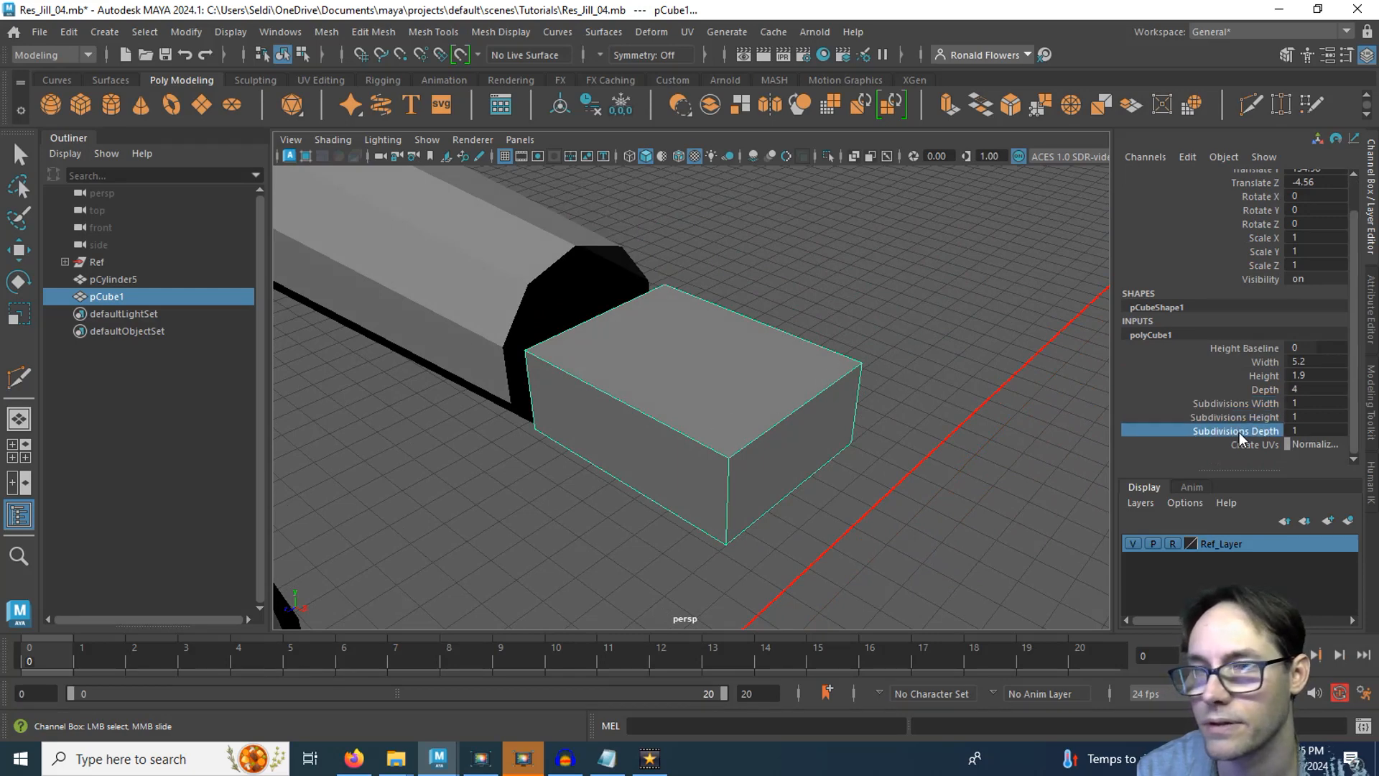
middle_drag(1035, 373, 1061, 369)
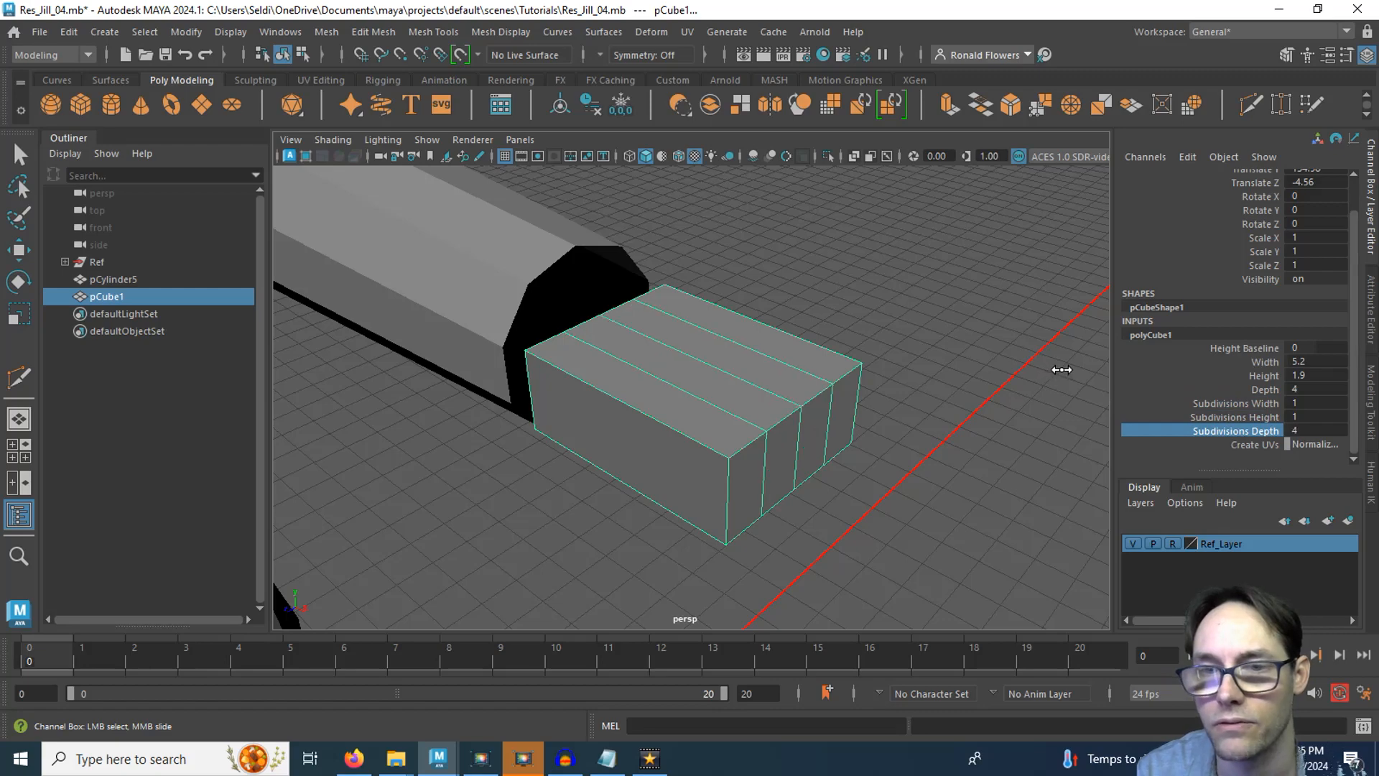
Step: Set the palm block's width subdivisions to 2
alt+drag(1019, 394, 680, 390)
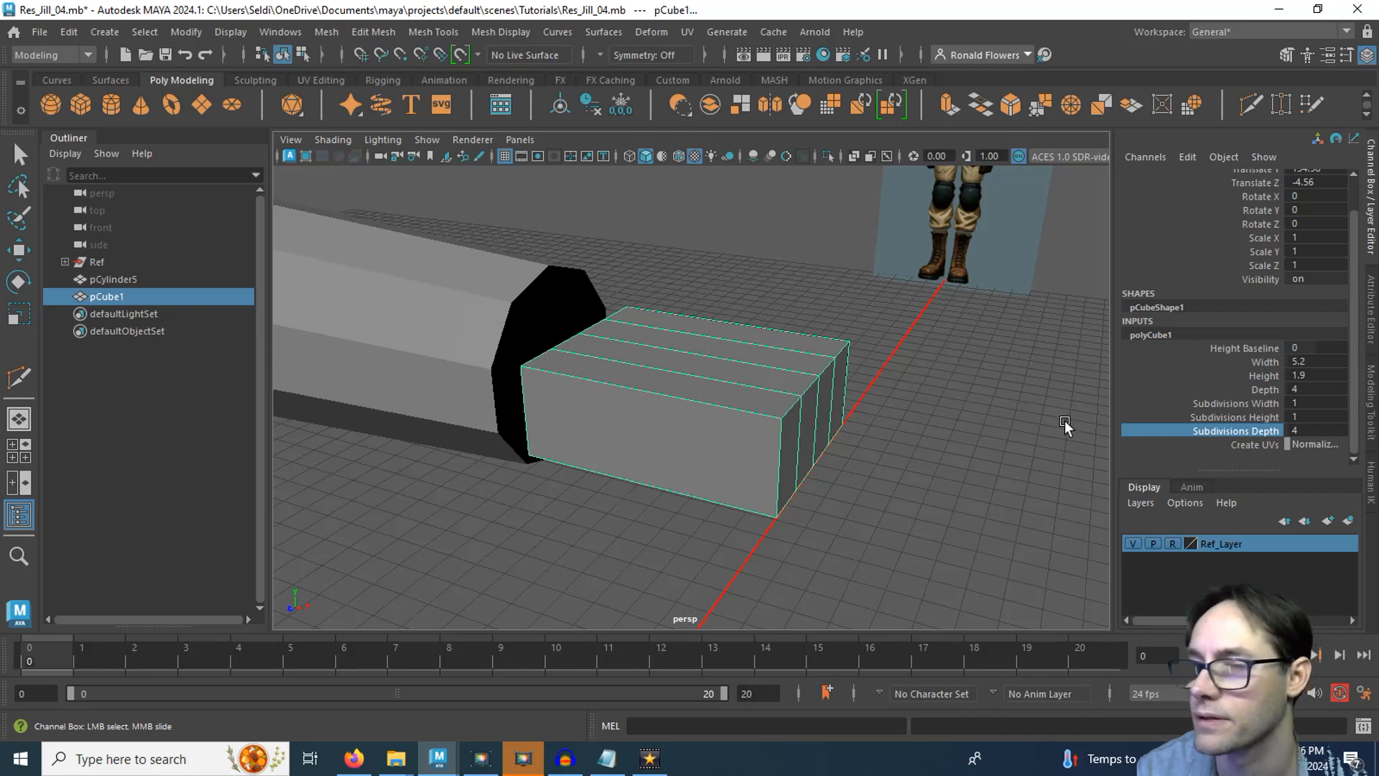
click(1247, 404)
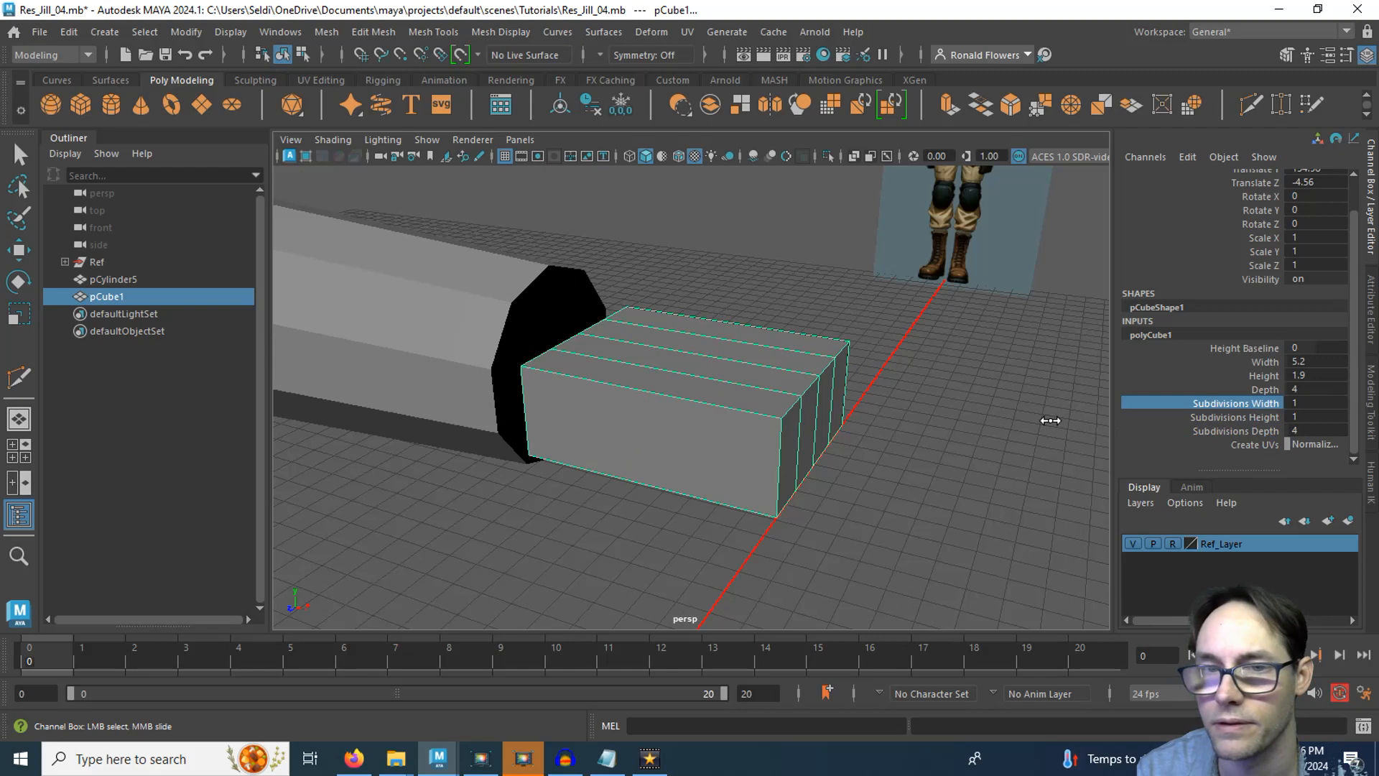
middle_drag(1050, 419, 1057, 422)
Step: Select the four end faces of the palm facing away from the wrist and scale them wider along Z to flare the palm
alt+drag(1057, 422, 722, 445)
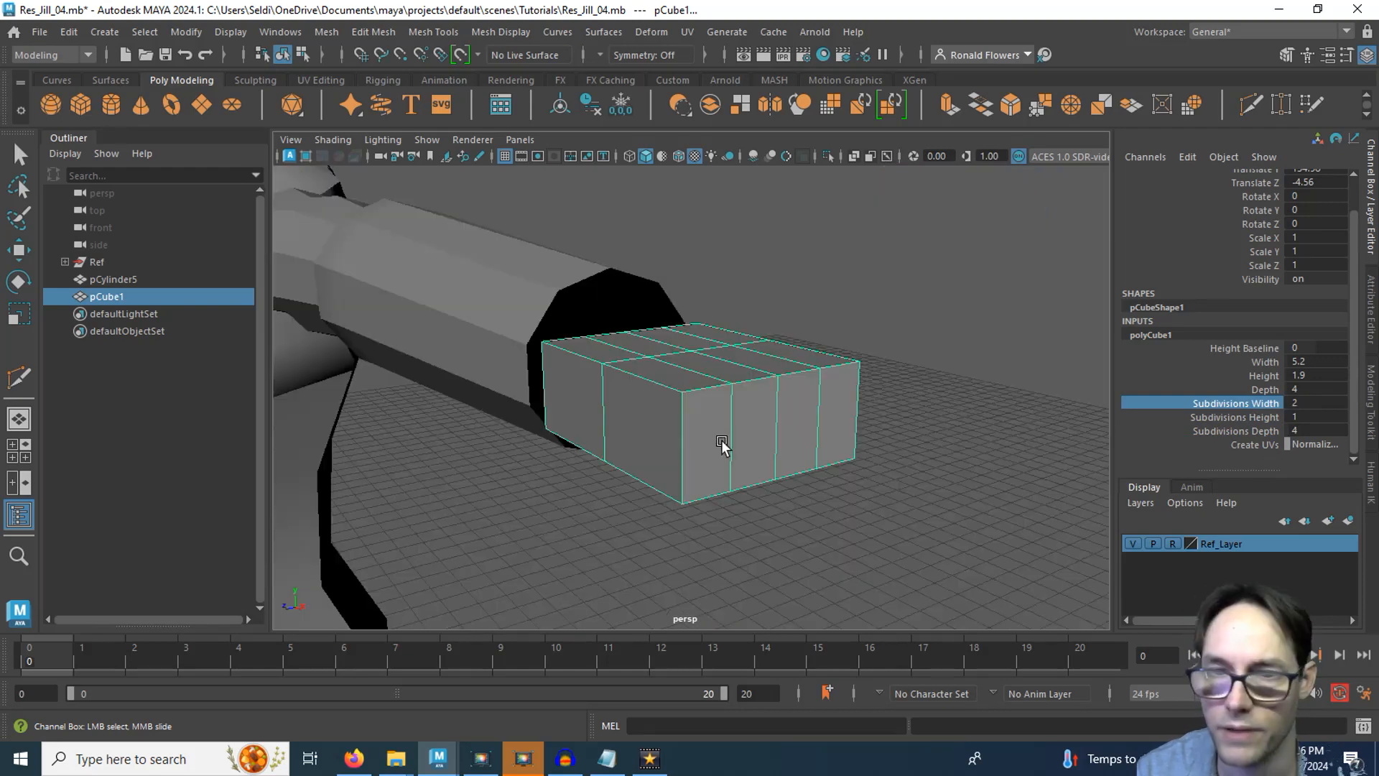
right_drag(722, 440, 717, 299)
click(721, 447)
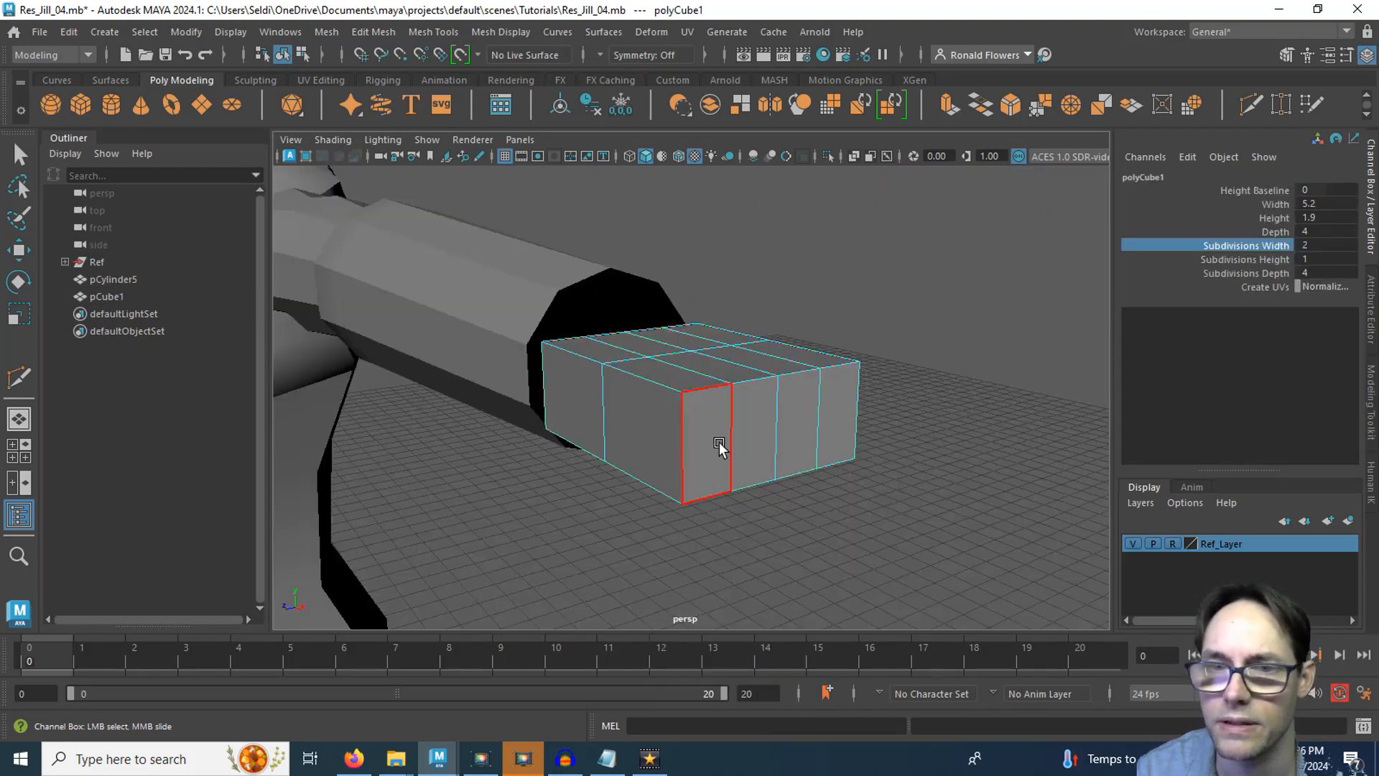
key(w)
shift+click(765, 430)
shift+click(798, 423)
shift+click(839, 420)
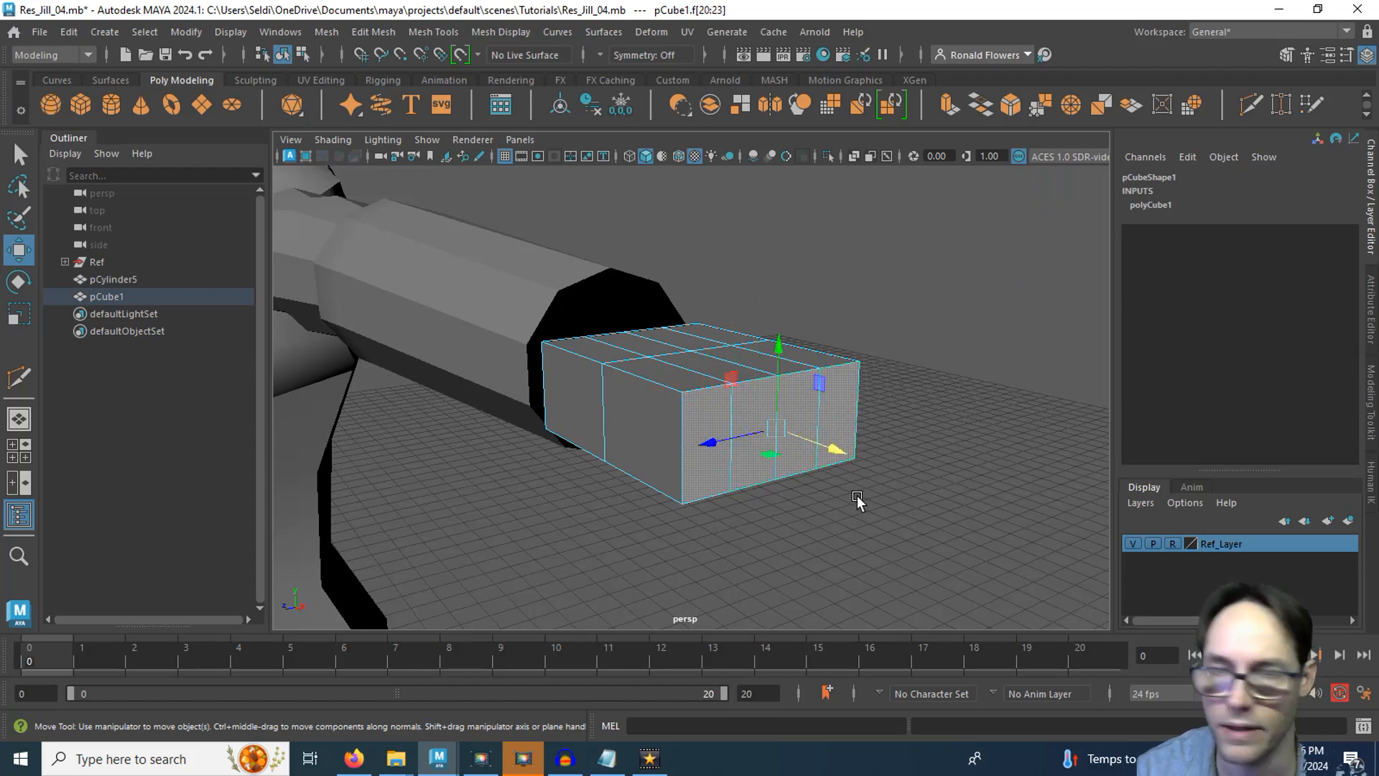
key(r)
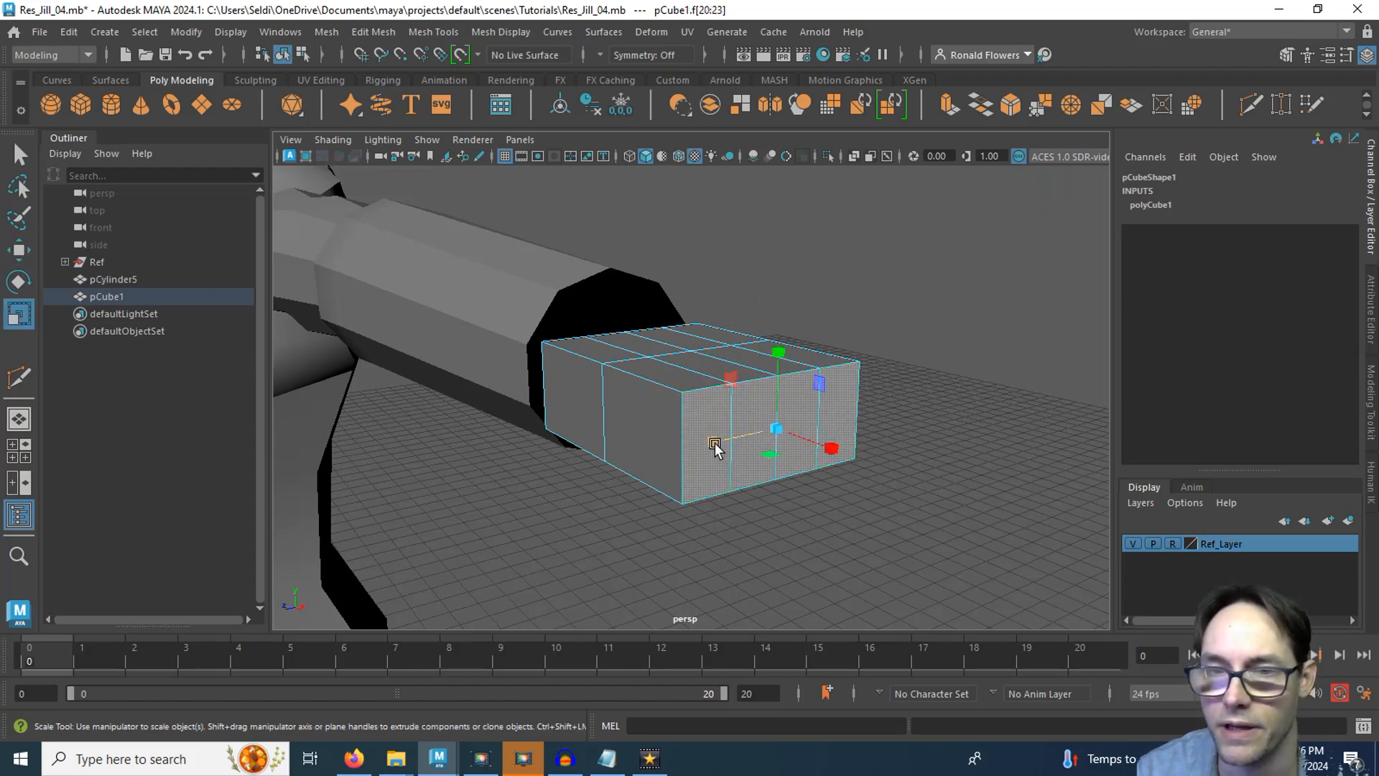
drag(714, 443, 958, 510)
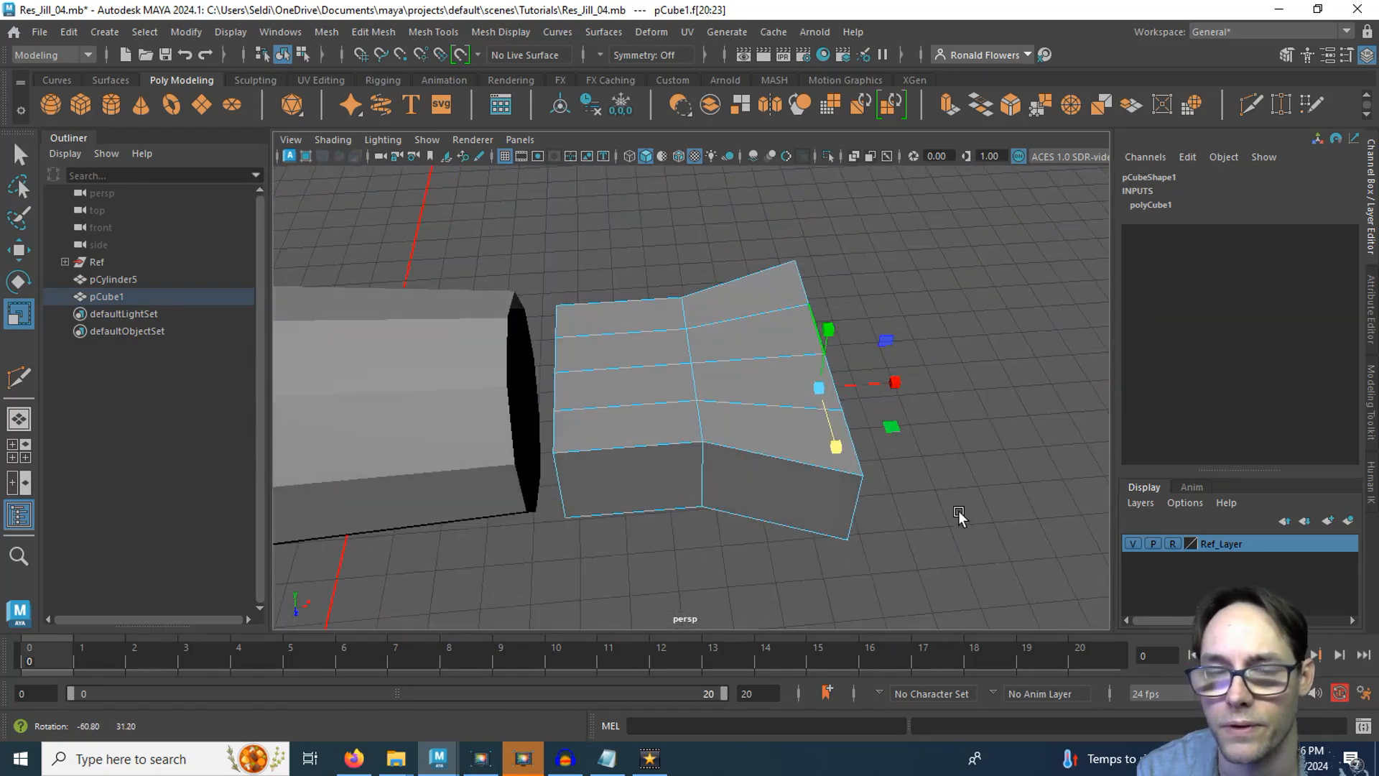
Step: Extrude the four flared end faces outward with a Local Translate Z of about 5.63 to form the finger length
alt+drag(871, 471, 854, 419)
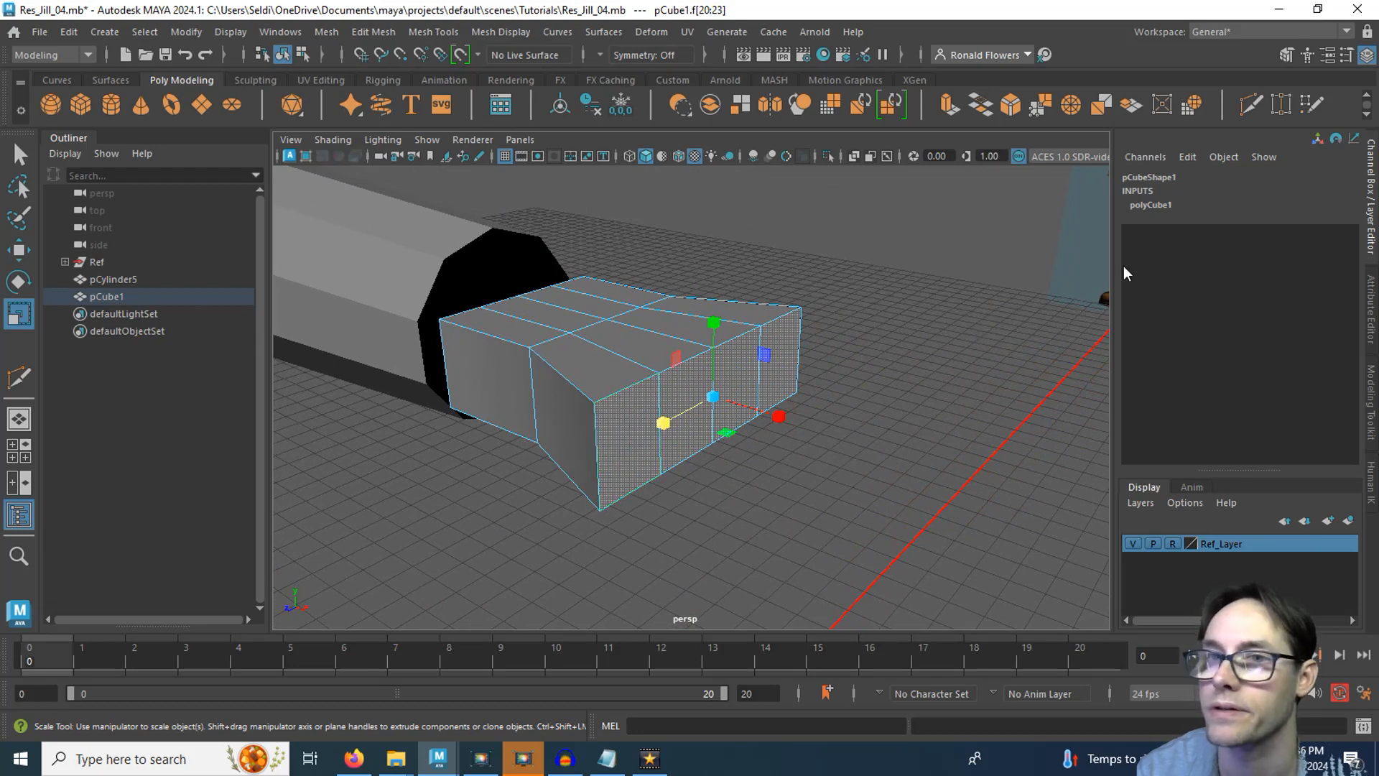
click(950, 106)
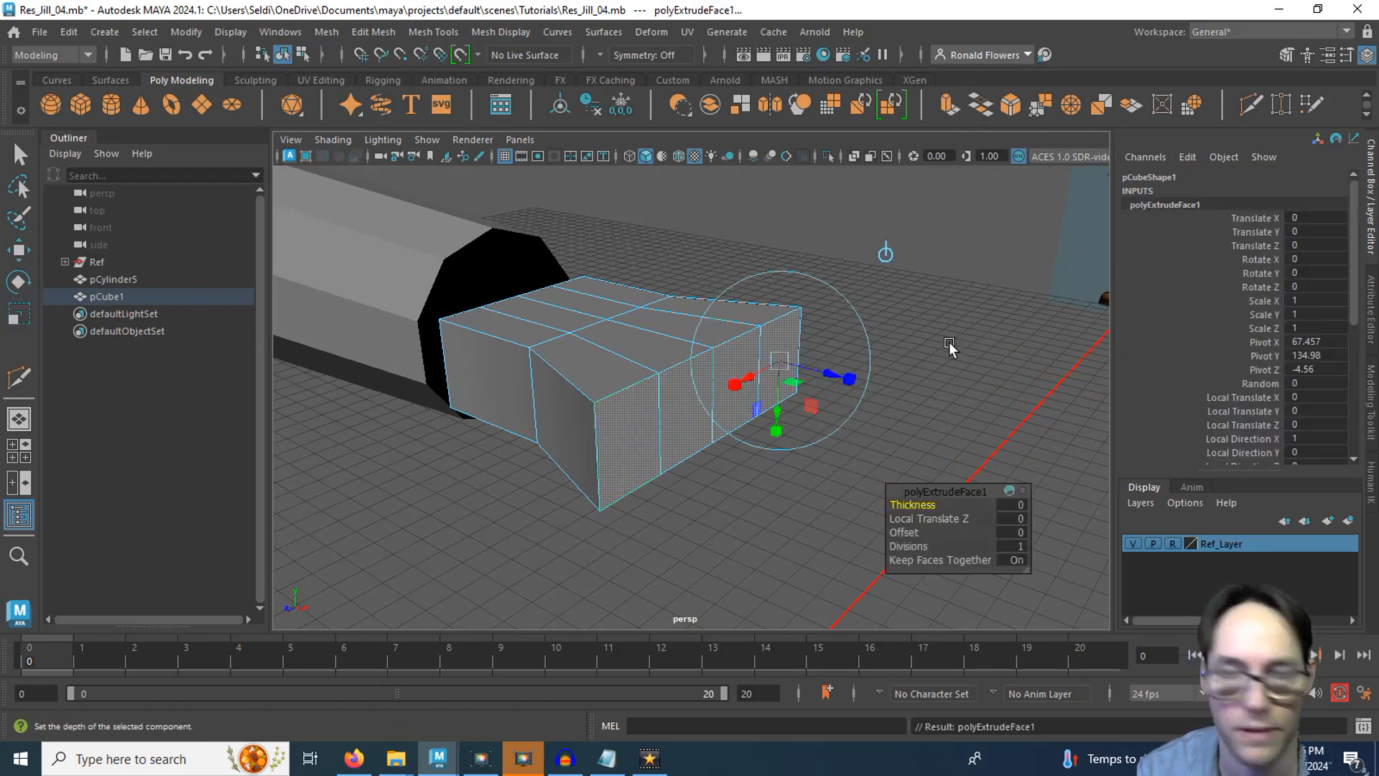
key(f)
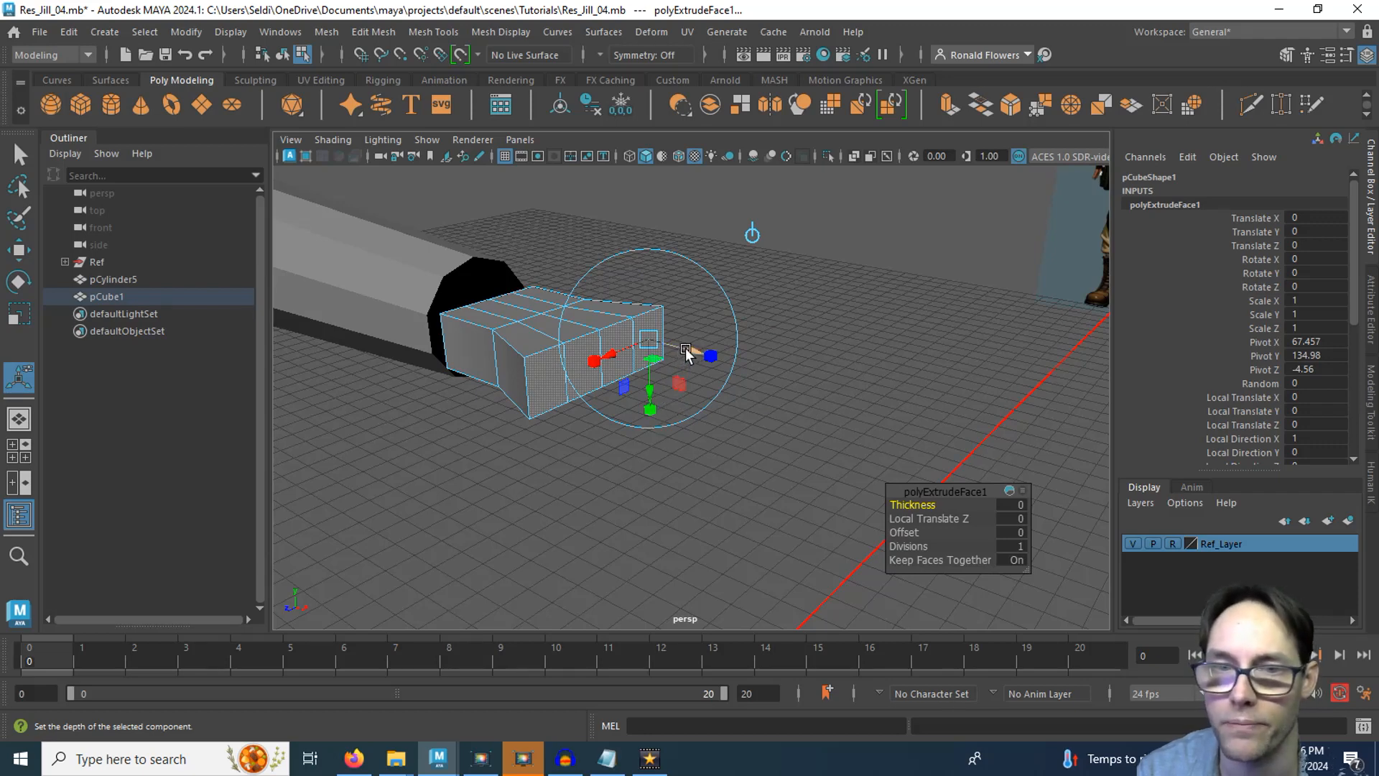
drag(695, 355, 836, 419)
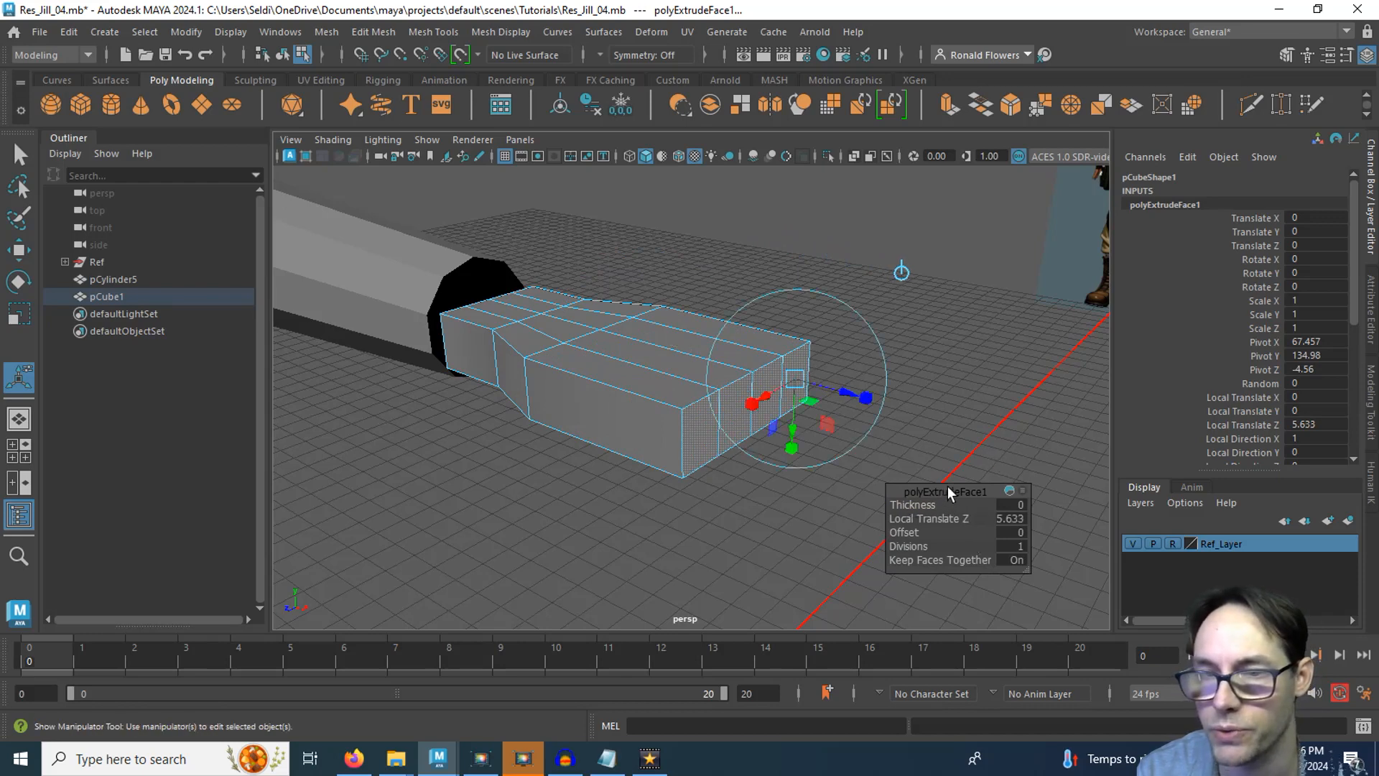
Step: Turn off Keep Faces Together for the extrusion and scale the end faces uniformly to about 0.82 to separate the four fingers
drag(946, 485, 945, 451)
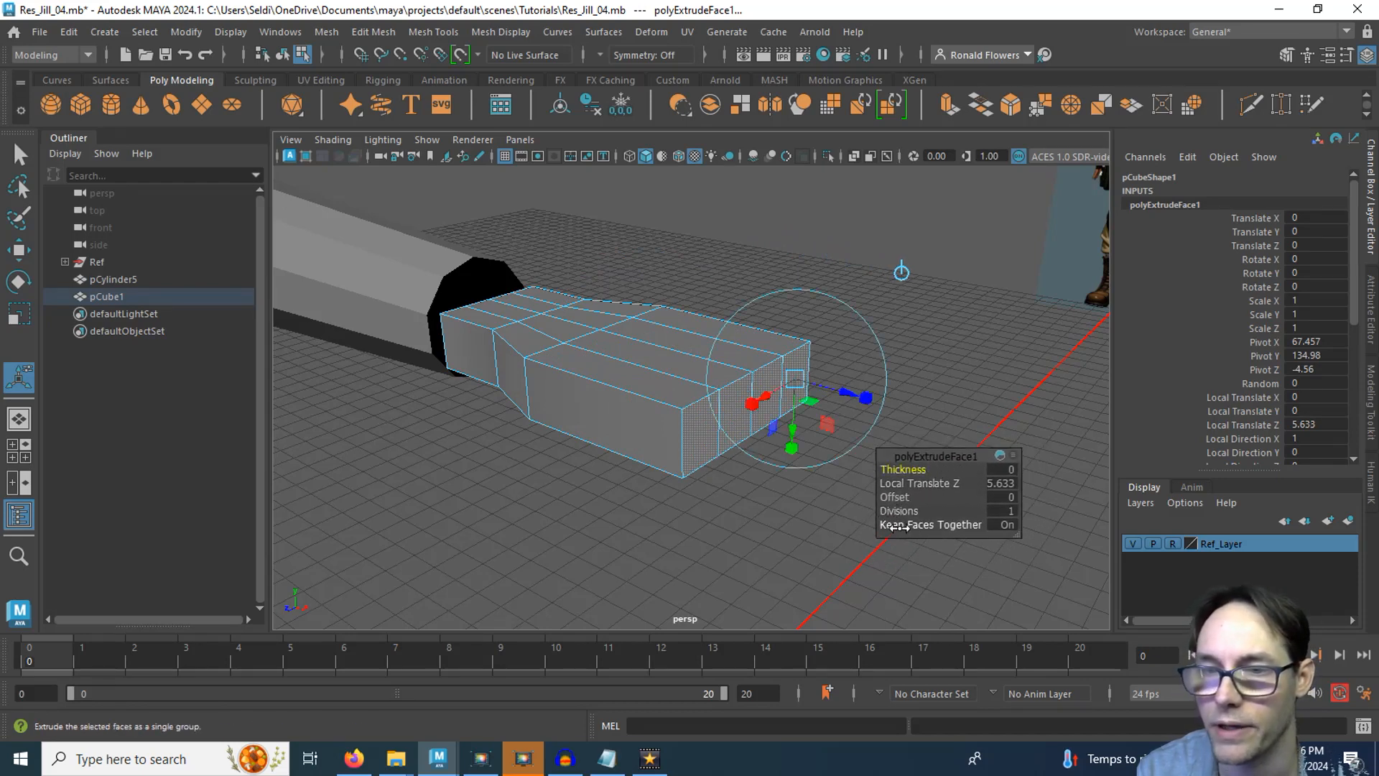
click(1005, 525)
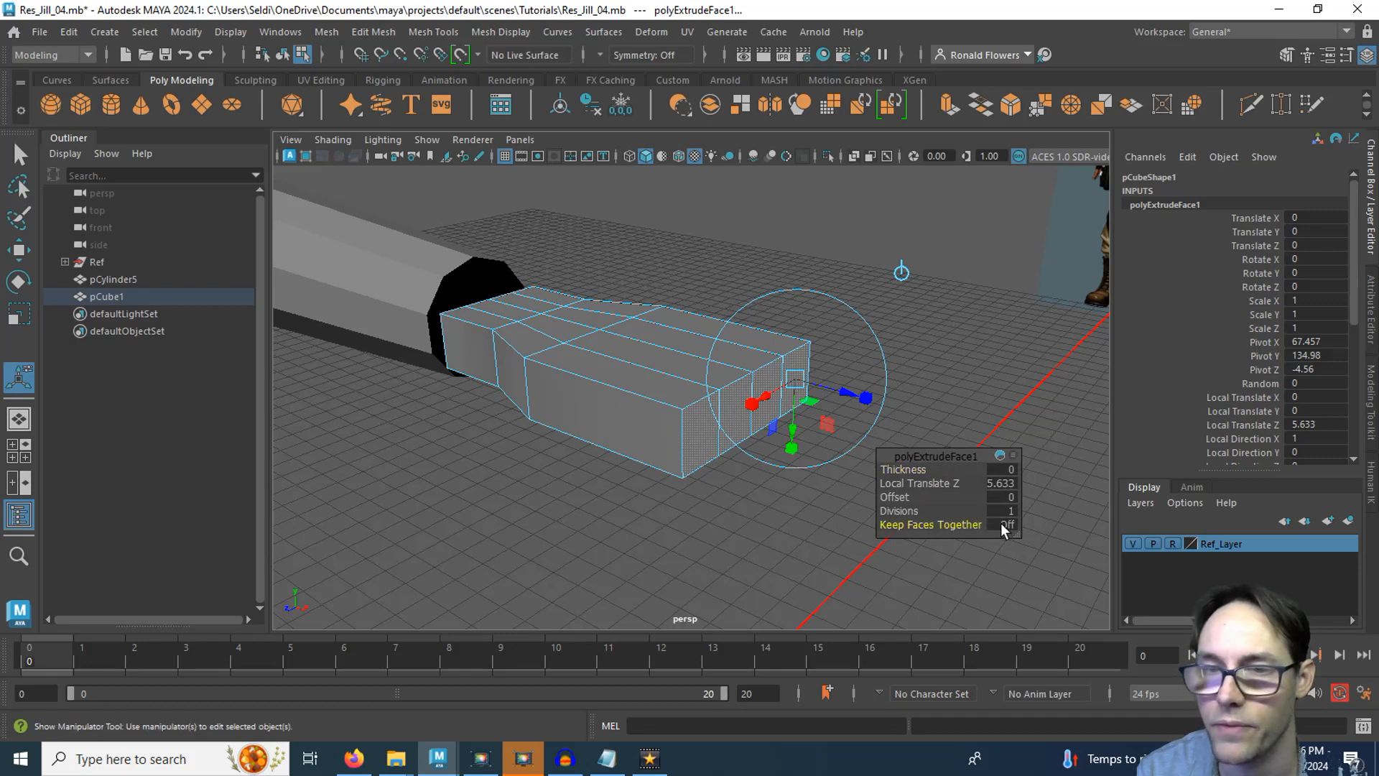
click(867, 400)
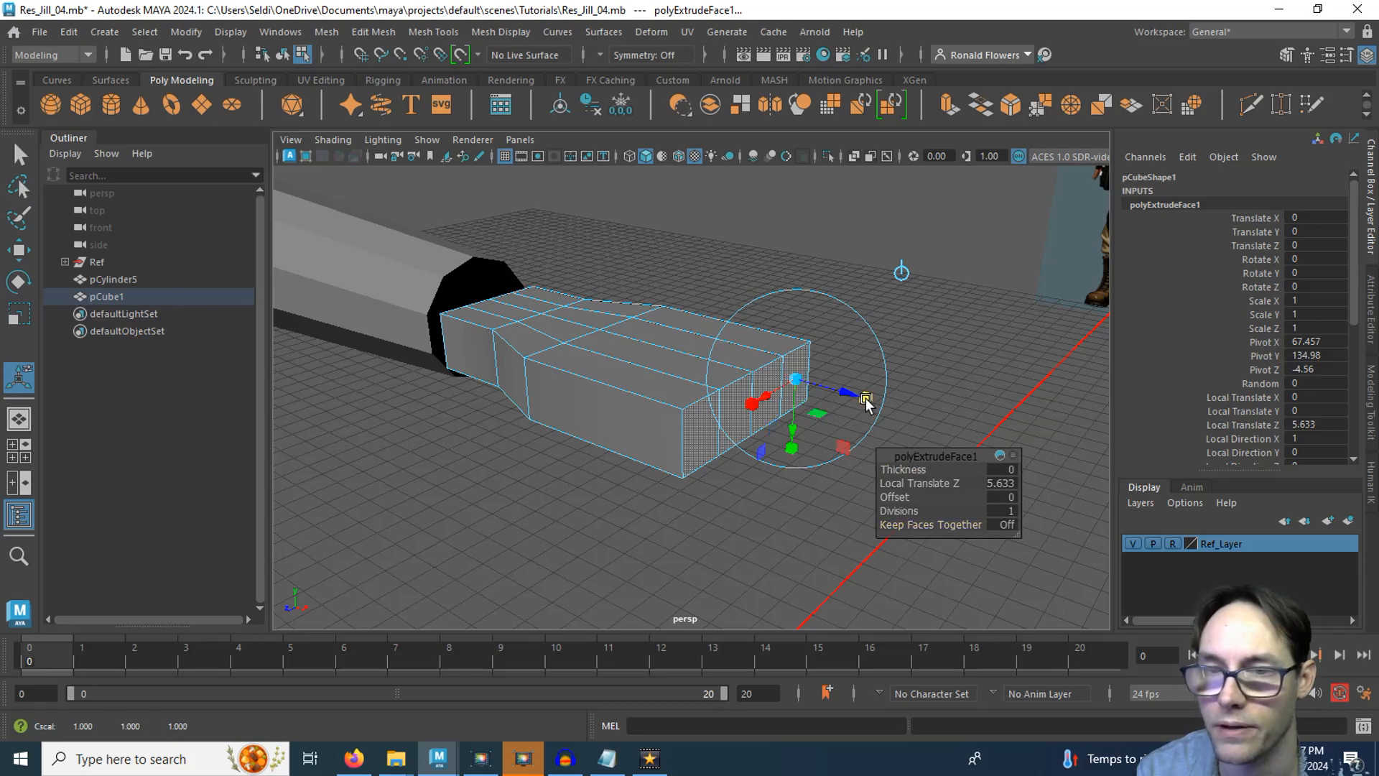
click(865, 398)
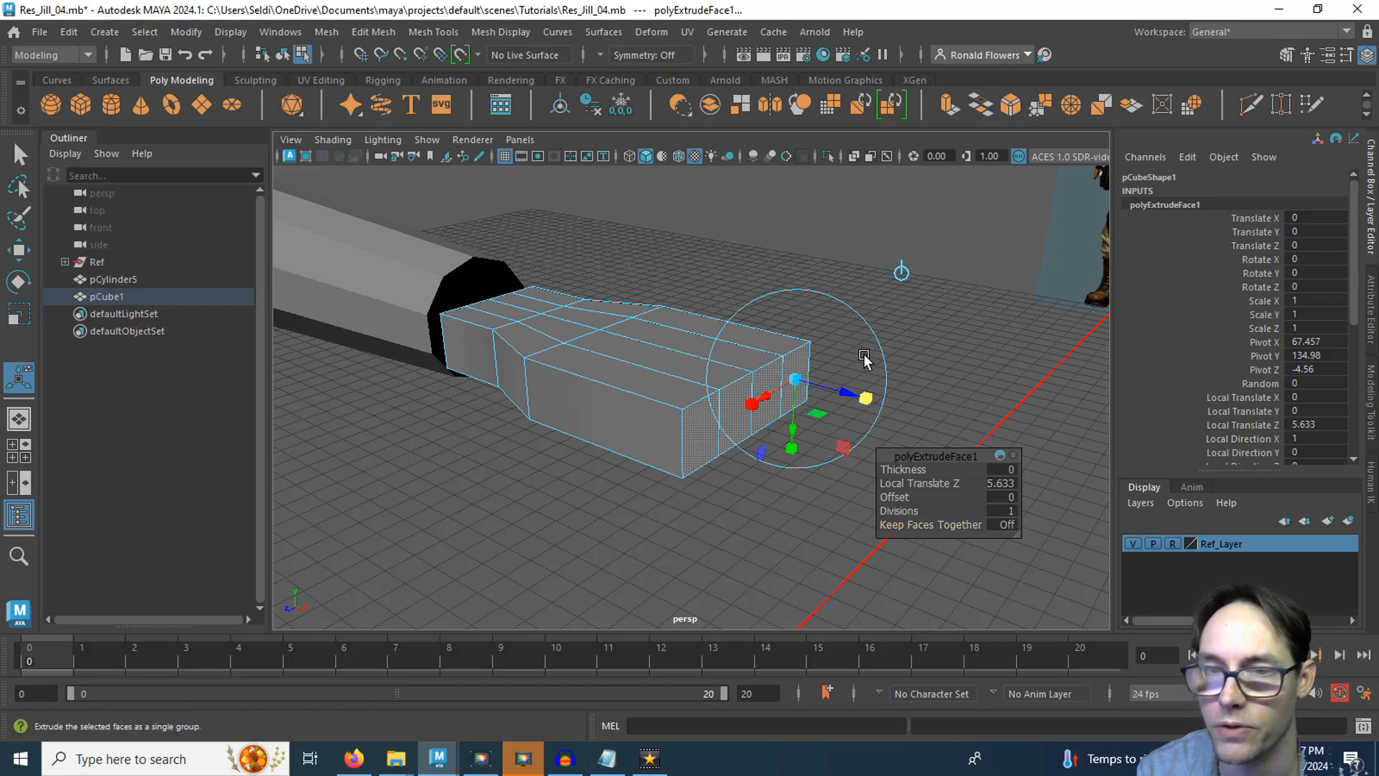
click(797, 378)
drag(795, 381, 785, 381)
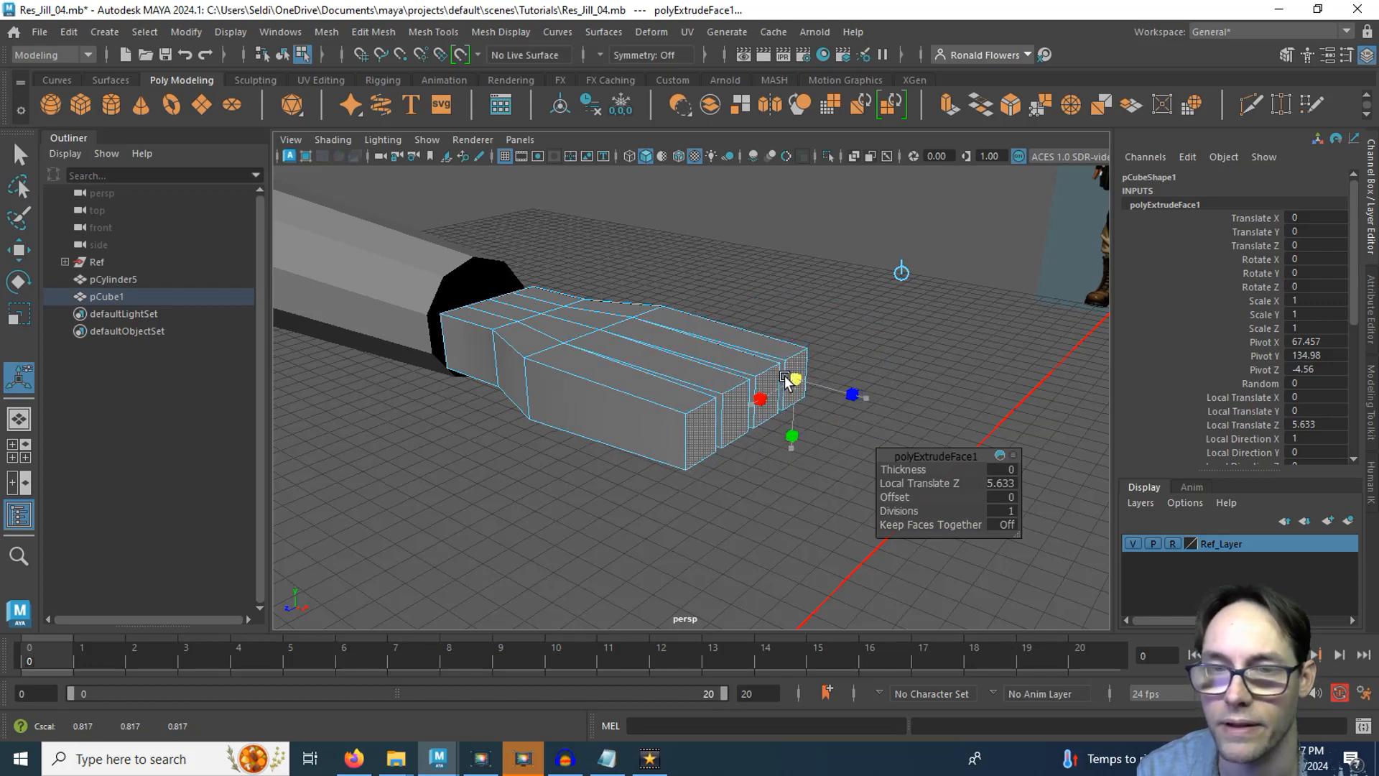
Step: In the top view, shorten the little finger by moving its tip vertices back to about X 72.0
scroll(676, 487, up, 2)
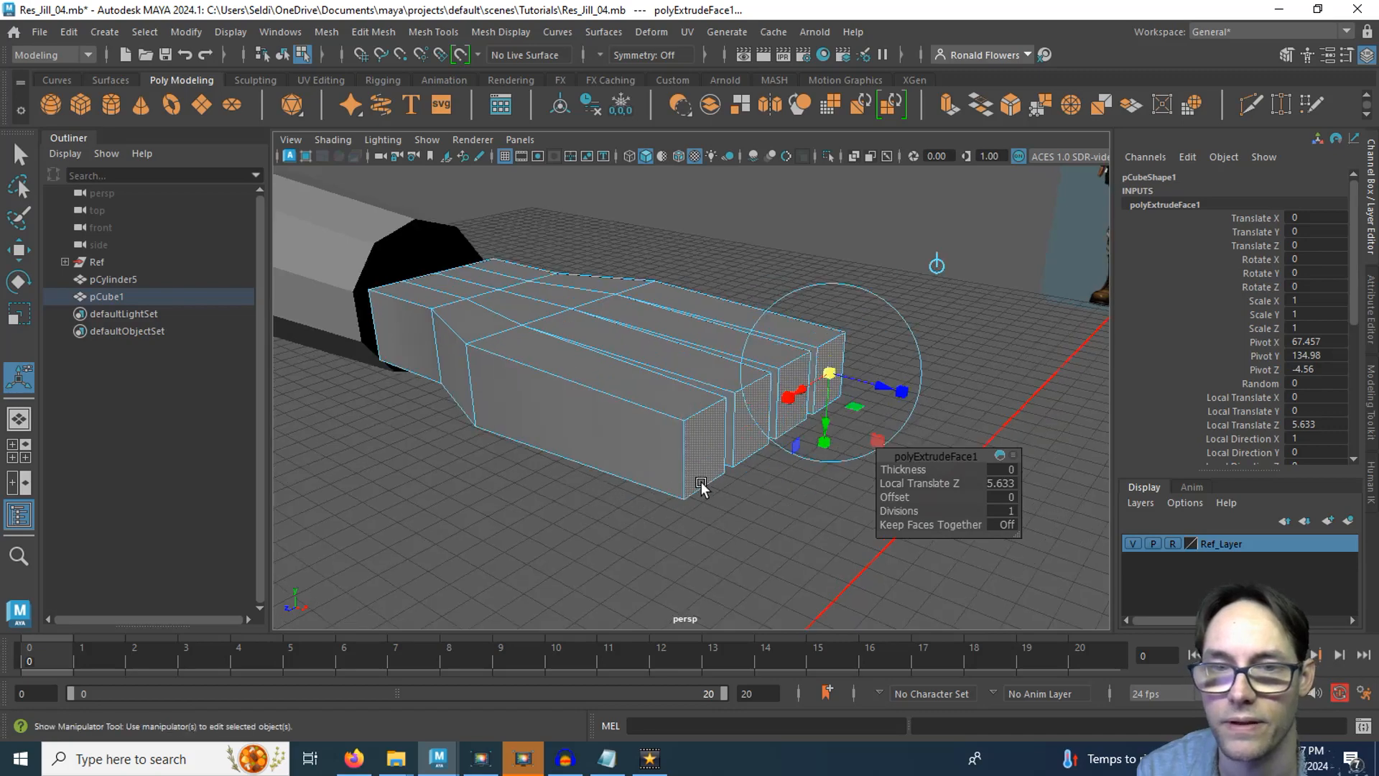
alt+drag(690, 480, 664, 496)
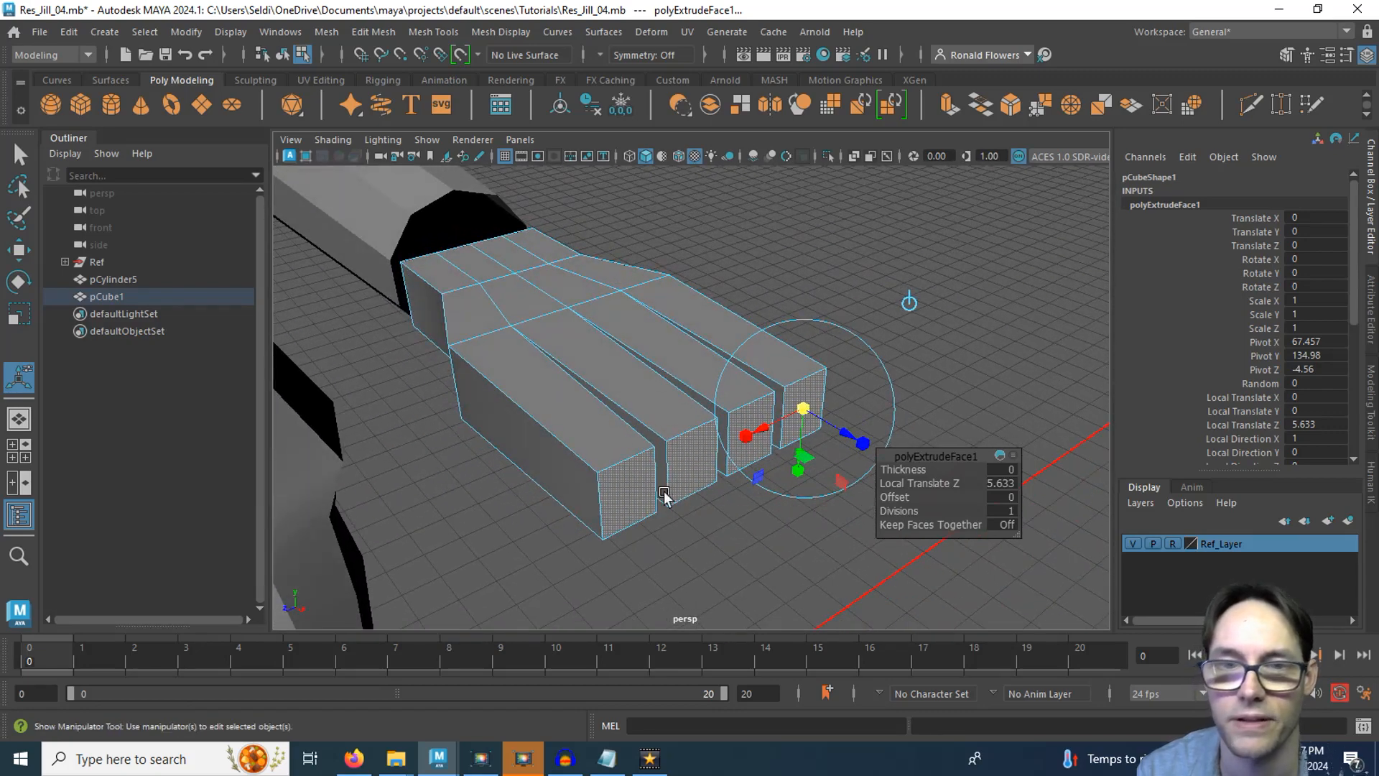
key(space)
key(space)
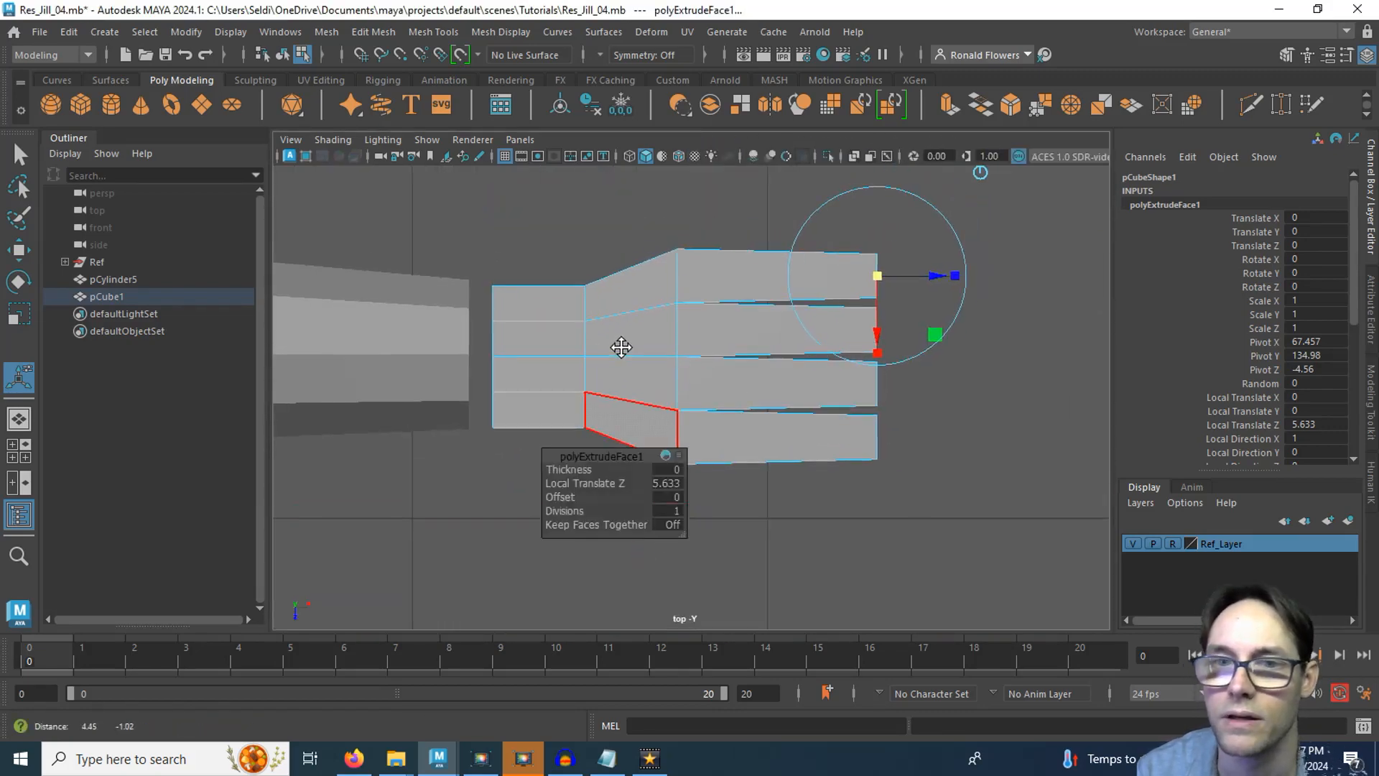
right_drag(718, 243, 692, 241)
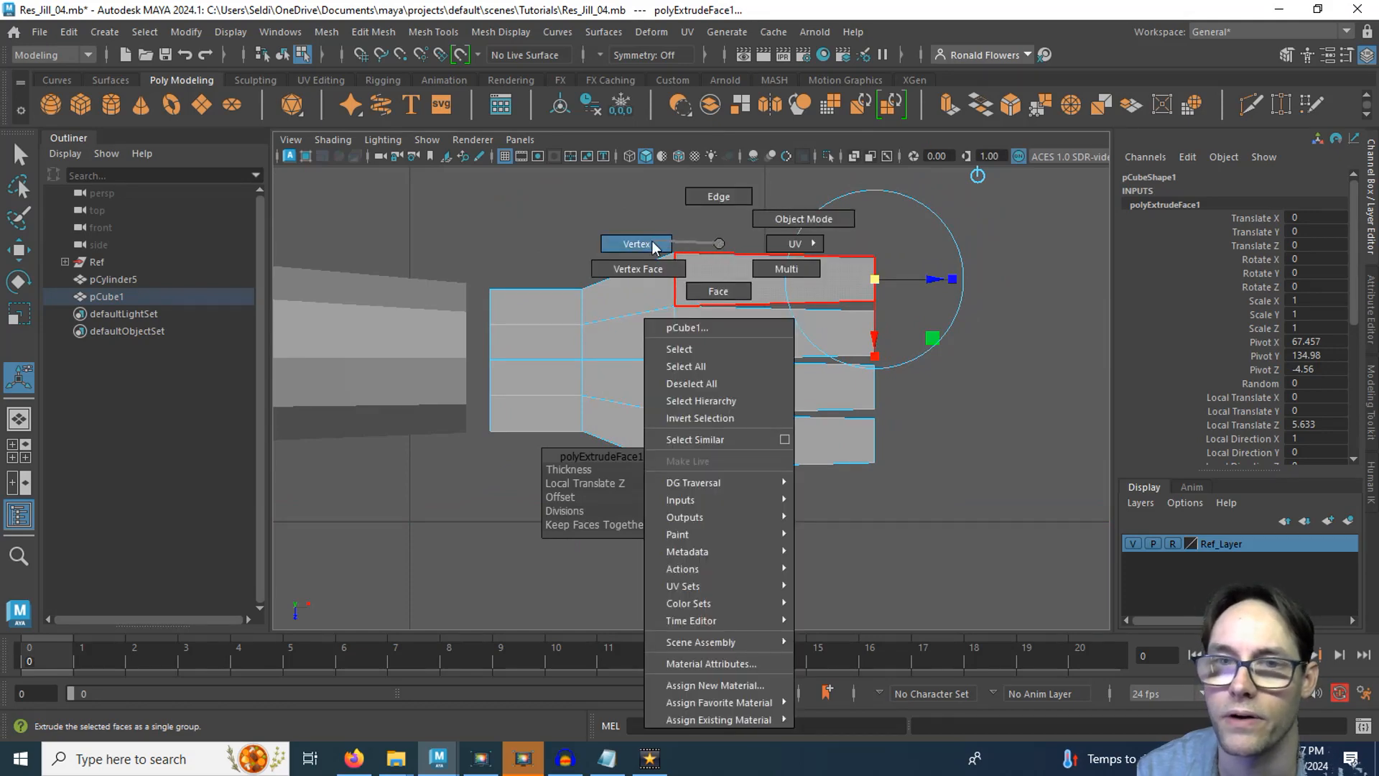
right_drag(654, 246, 646, 244)
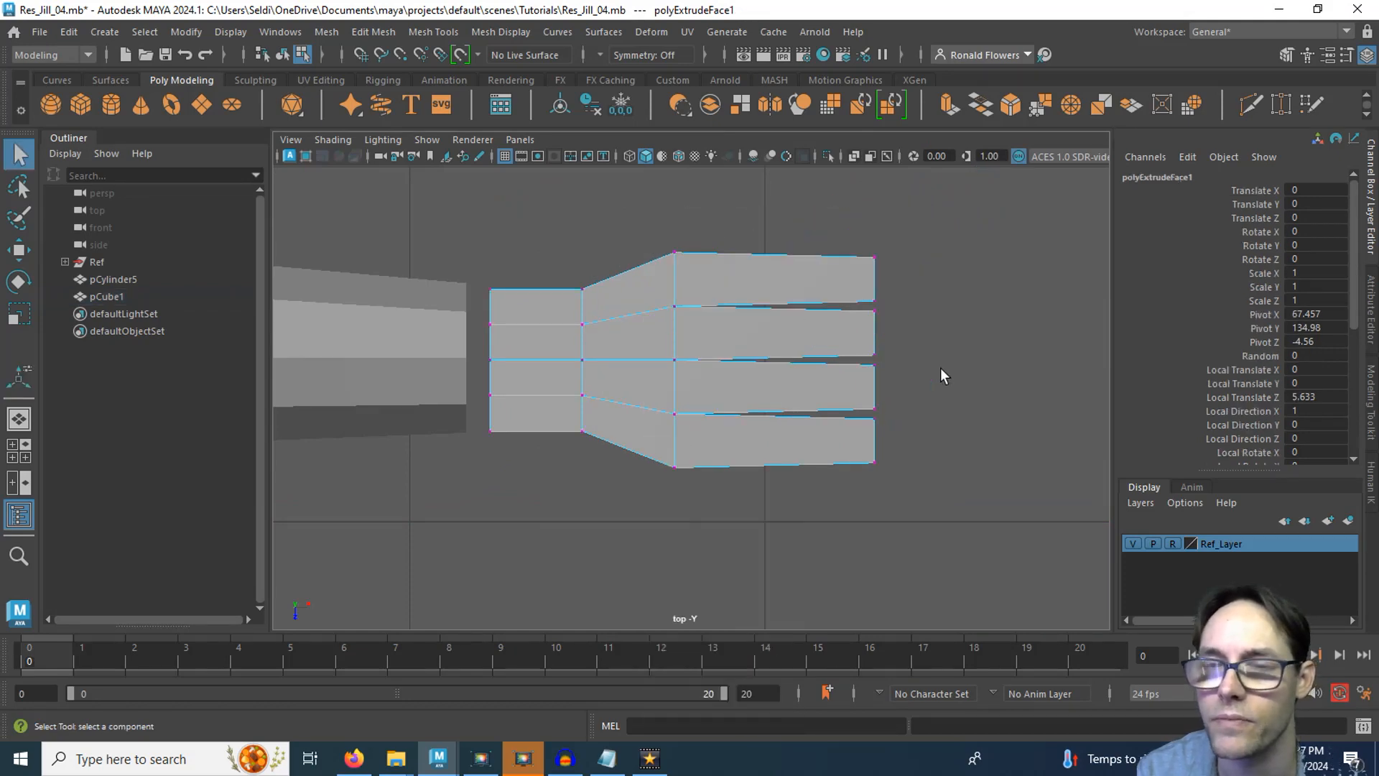
scroll(934, 359, up, 1)
alt+middle_drag(950, 311, 909, 385)
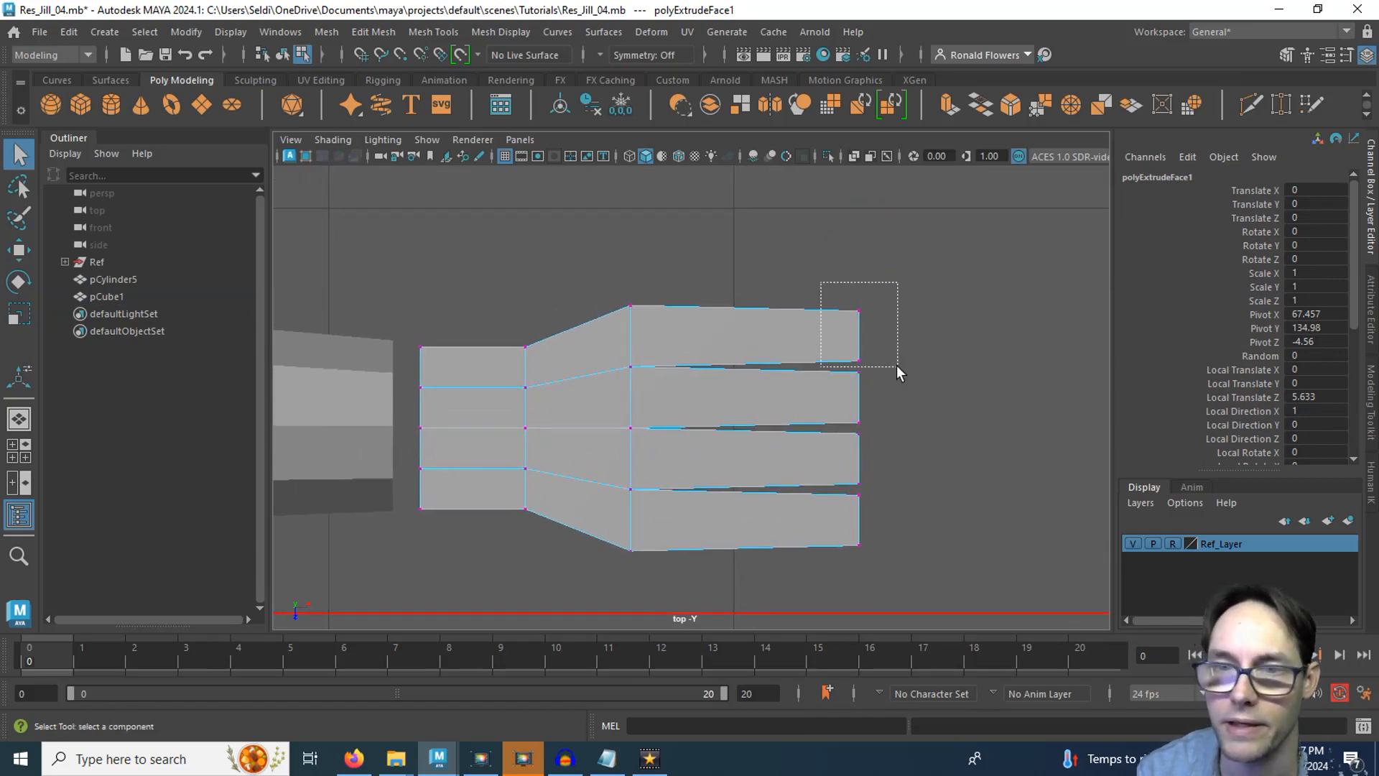
drag(896, 366, 867, 337)
key(w)
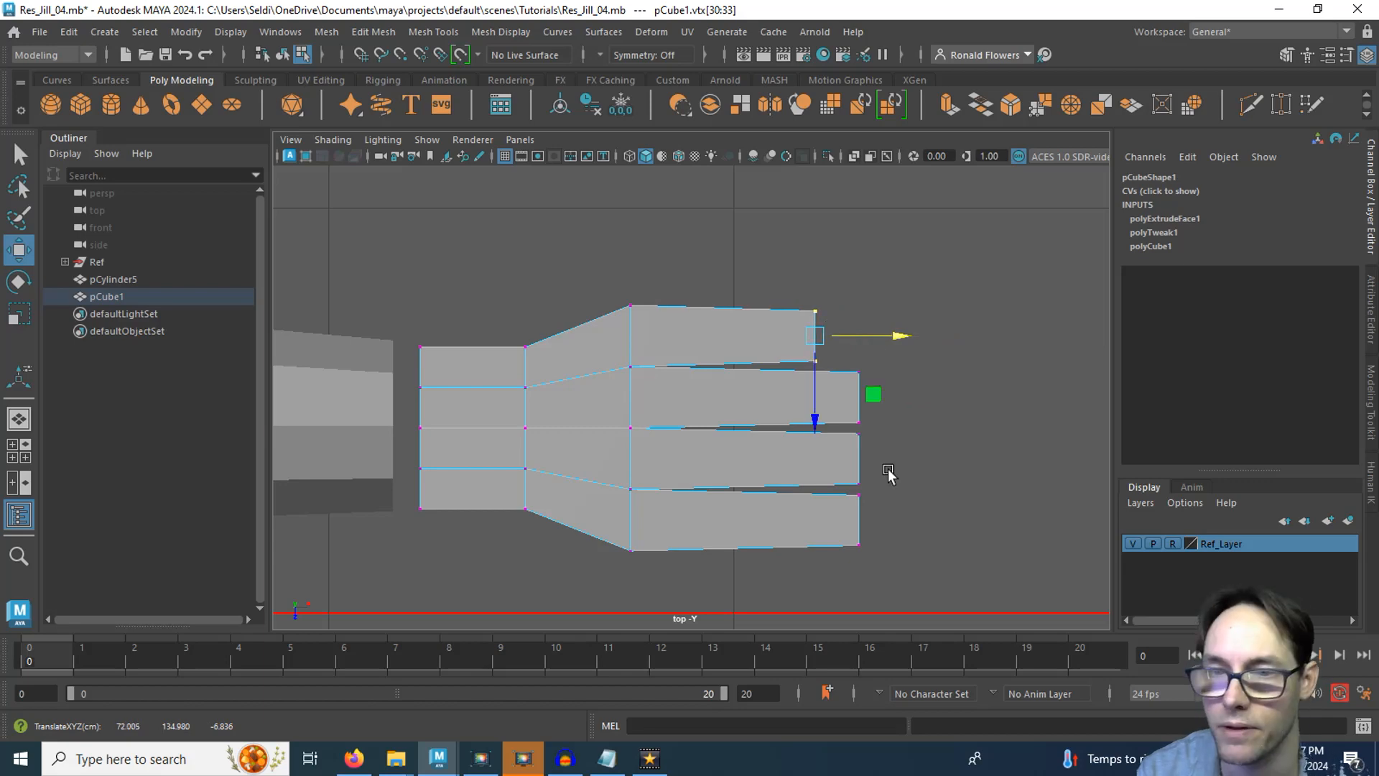
Step: Lengthen the middle finger by moving its tip vertices to about X 73.7, and slightly shorten the ring finger
drag(849, 429, 945, 464)
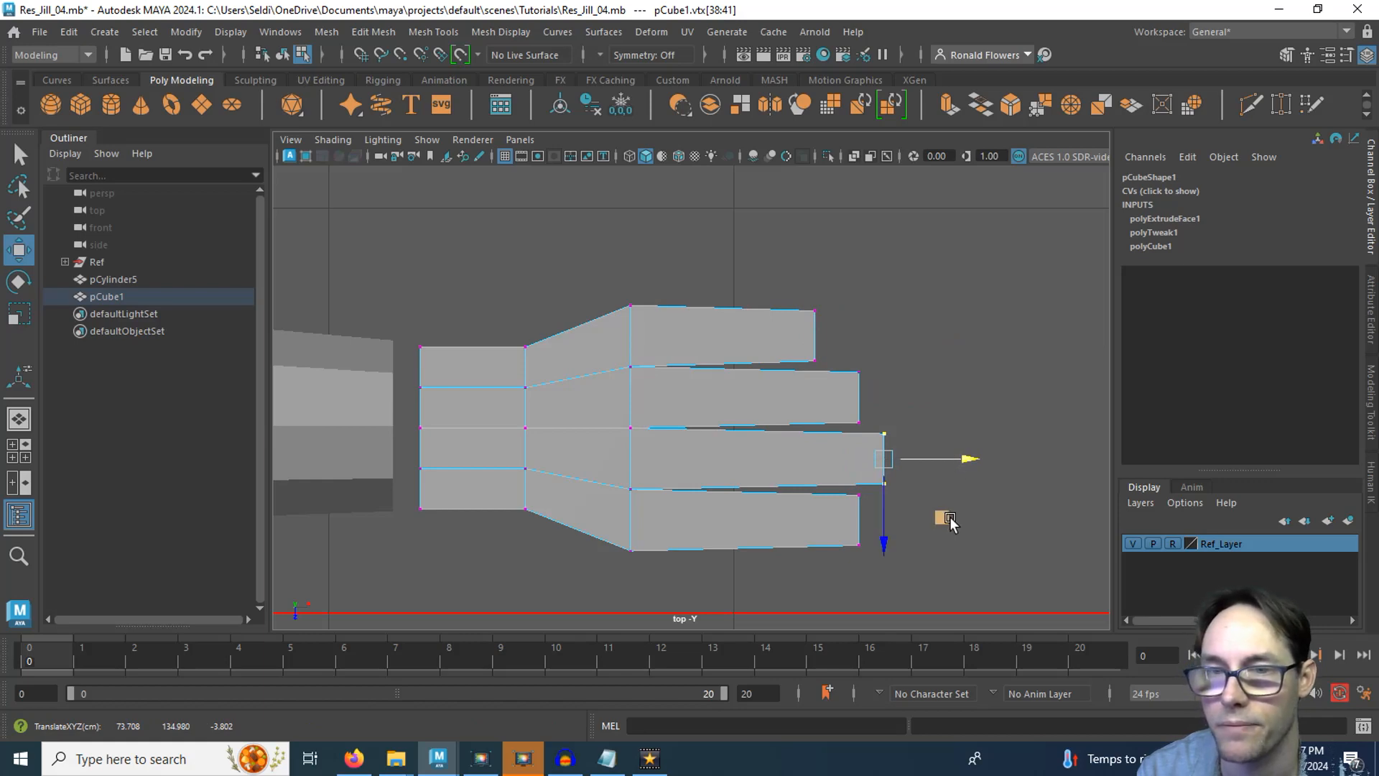
alt+middle_drag(826, 409, 806, 446)
drag(876, 464, 939, 503)
drag(876, 331, 914, 435)
drag(944, 379, 936, 378)
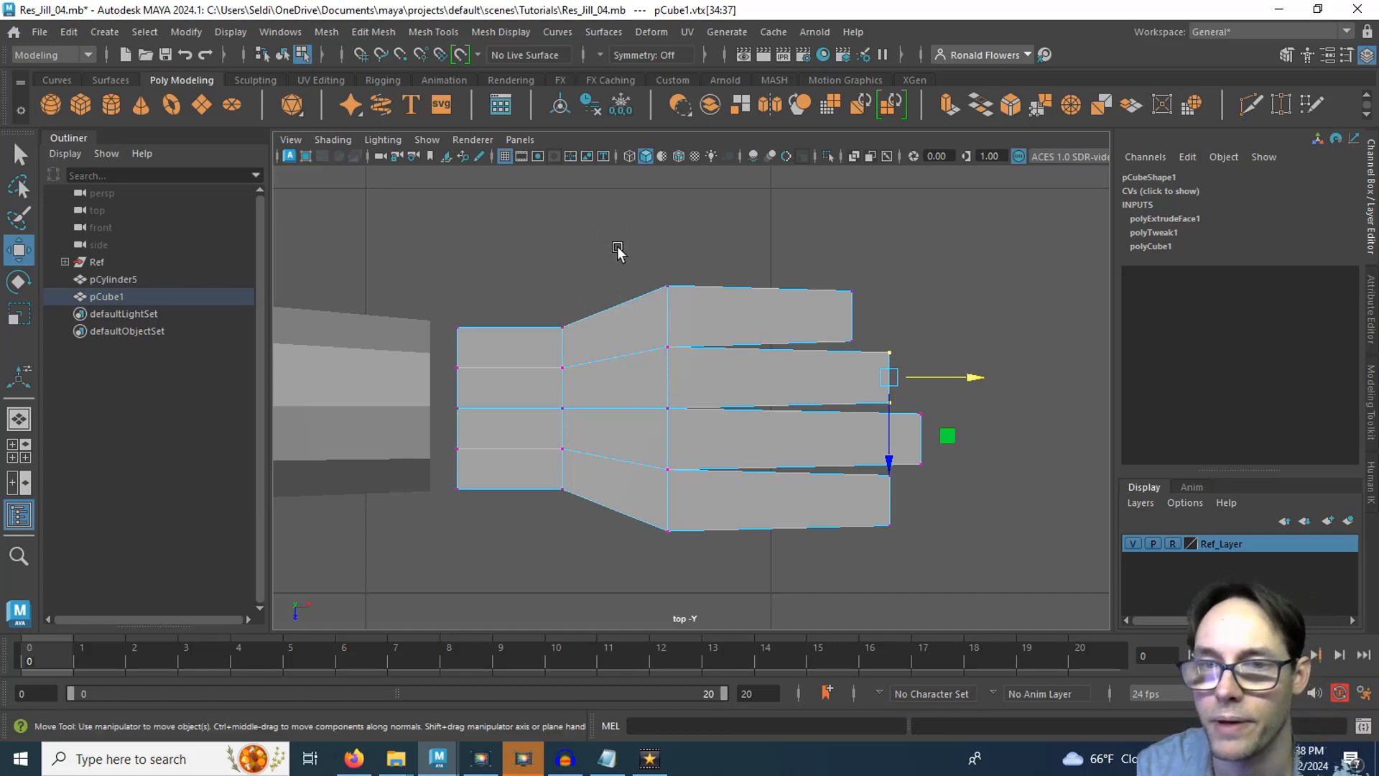
Step: Scale the little and ring fingers' vertices uniformly to about 0.88 and move them back toward the palm to about X 69.72
drag(618, 248, 896, 424)
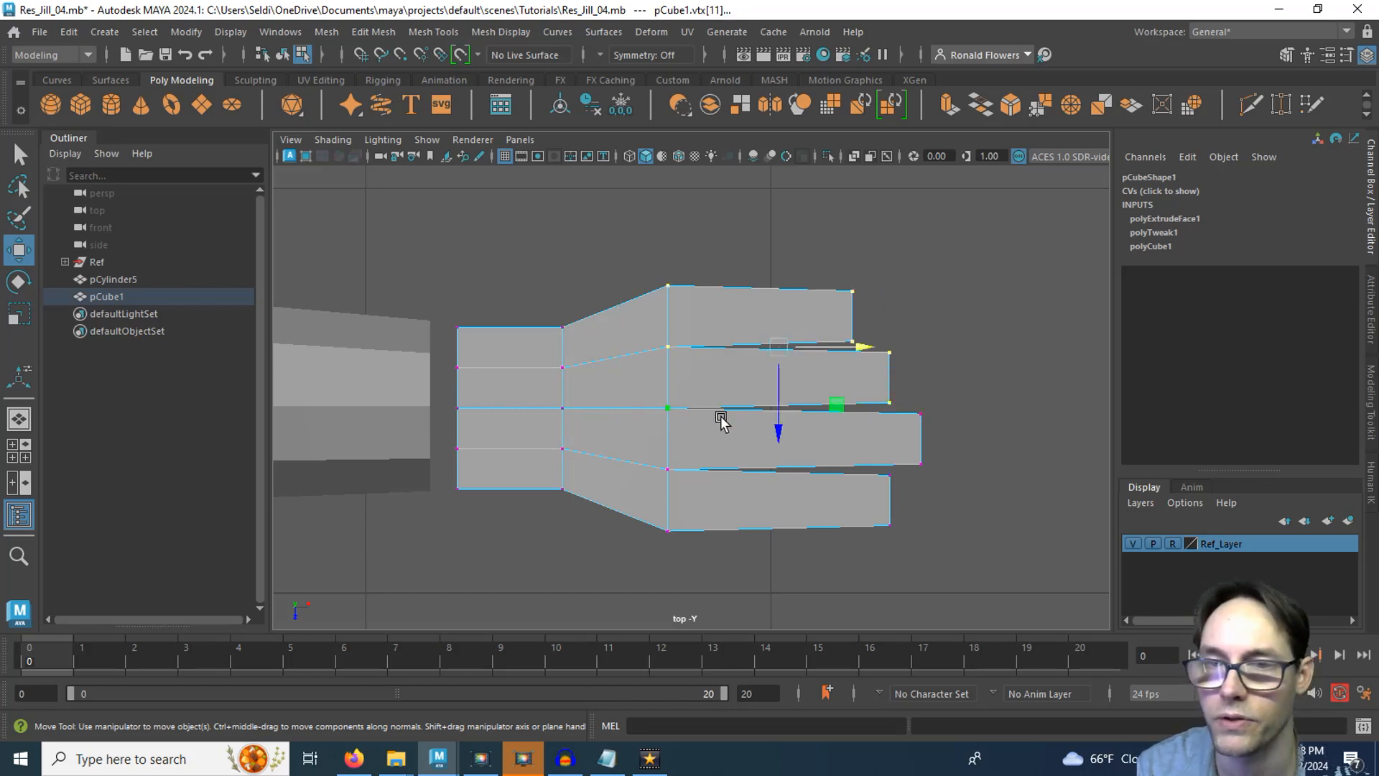
key(r)
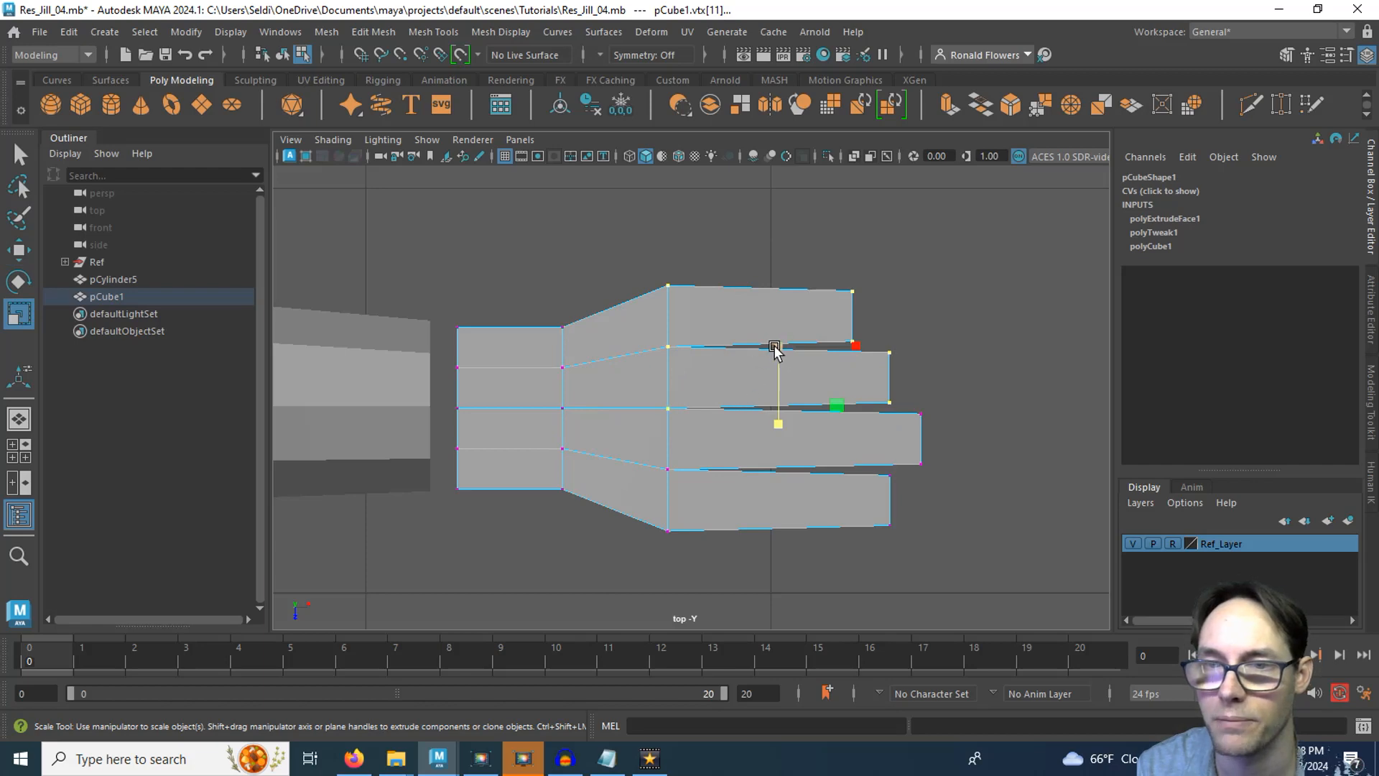
drag(775, 348, 759, 349)
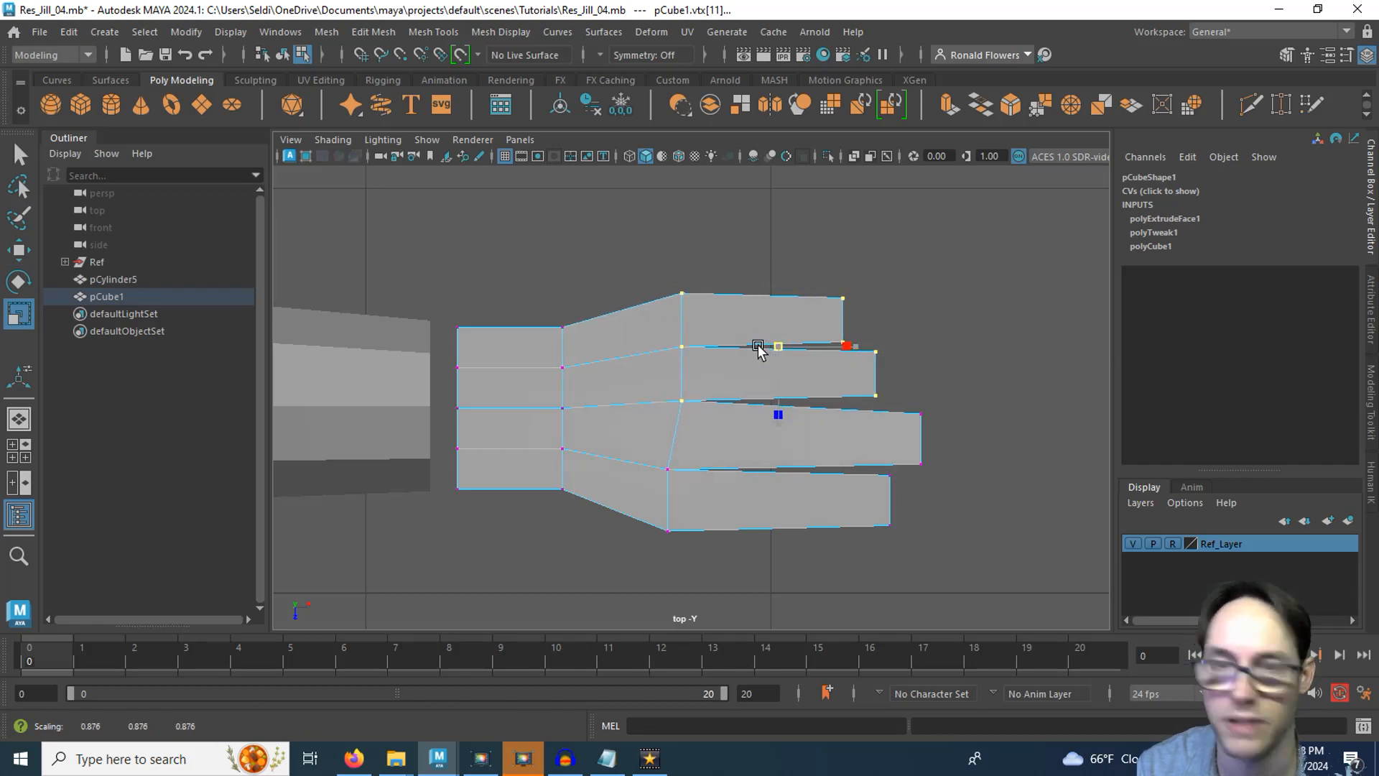
key(w)
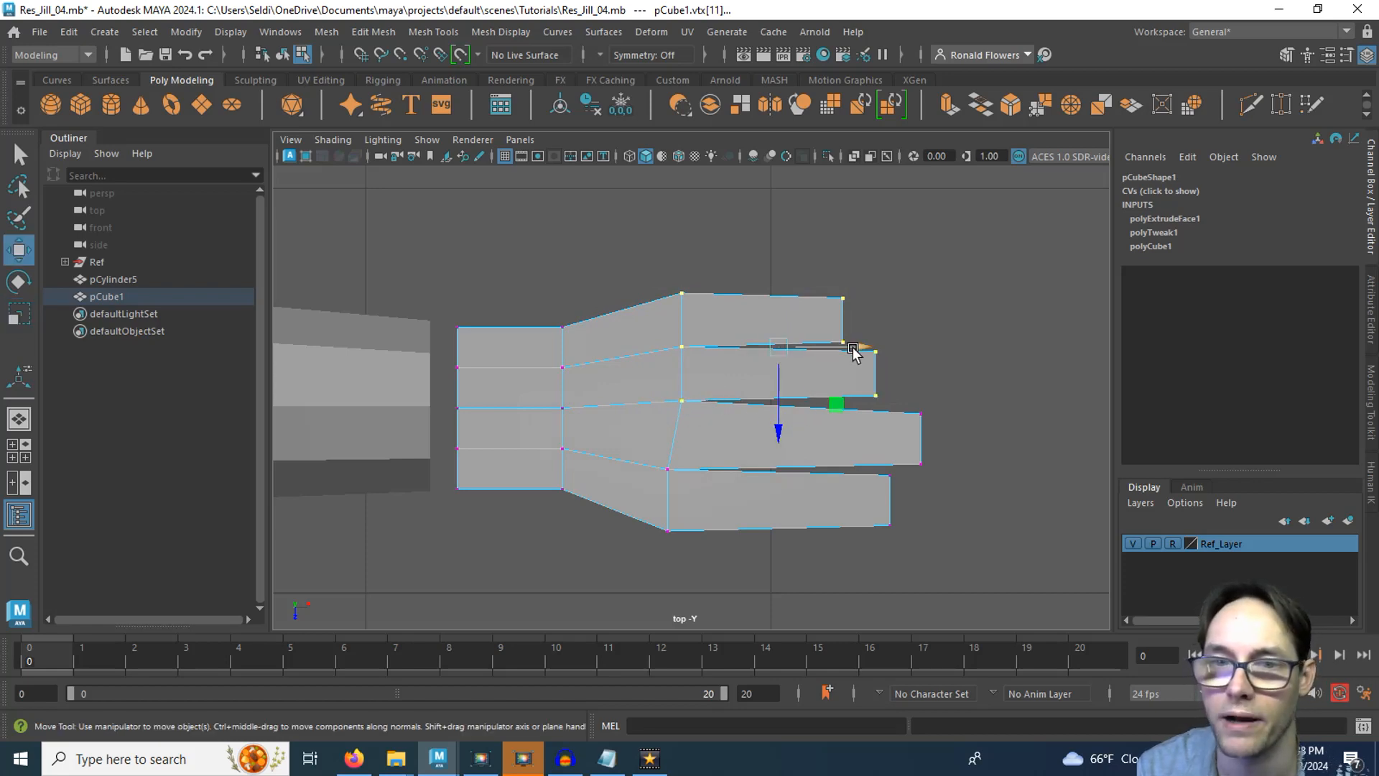
drag(853, 351, 843, 350)
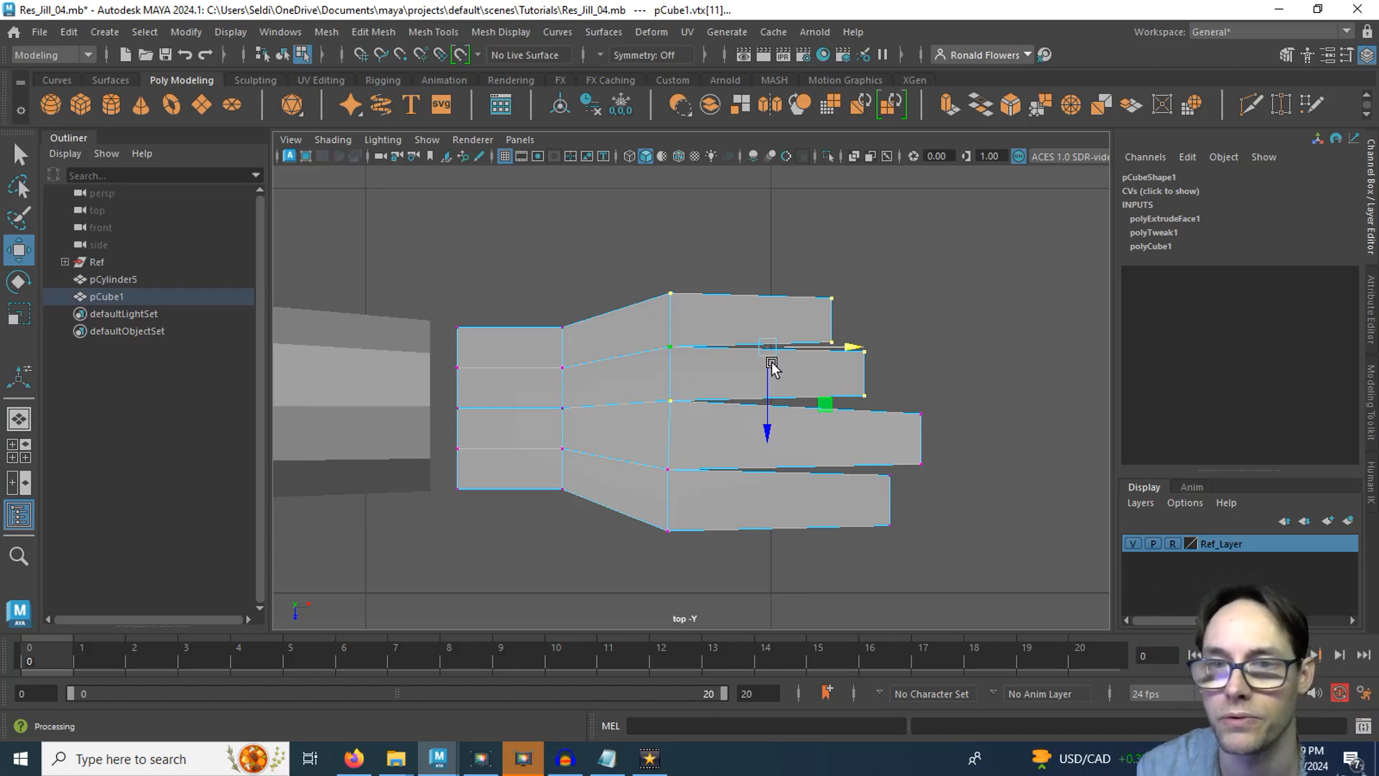
drag(848, 350, 840, 350)
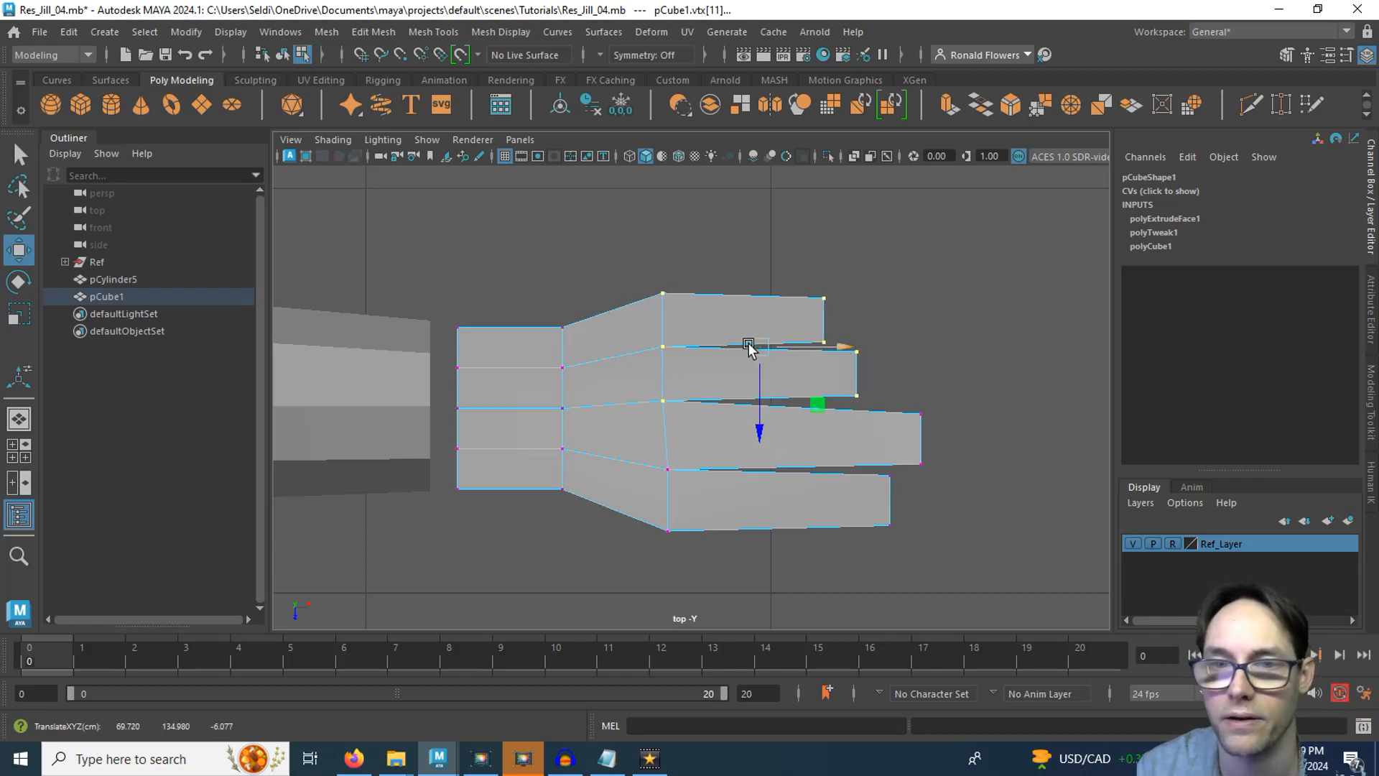
Step: Move the outer knuckle vertices of the little and index fingers back to about X 67 to curve the knuckle line
drag(618, 271, 690, 359)
drag(742, 320, 718, 320)
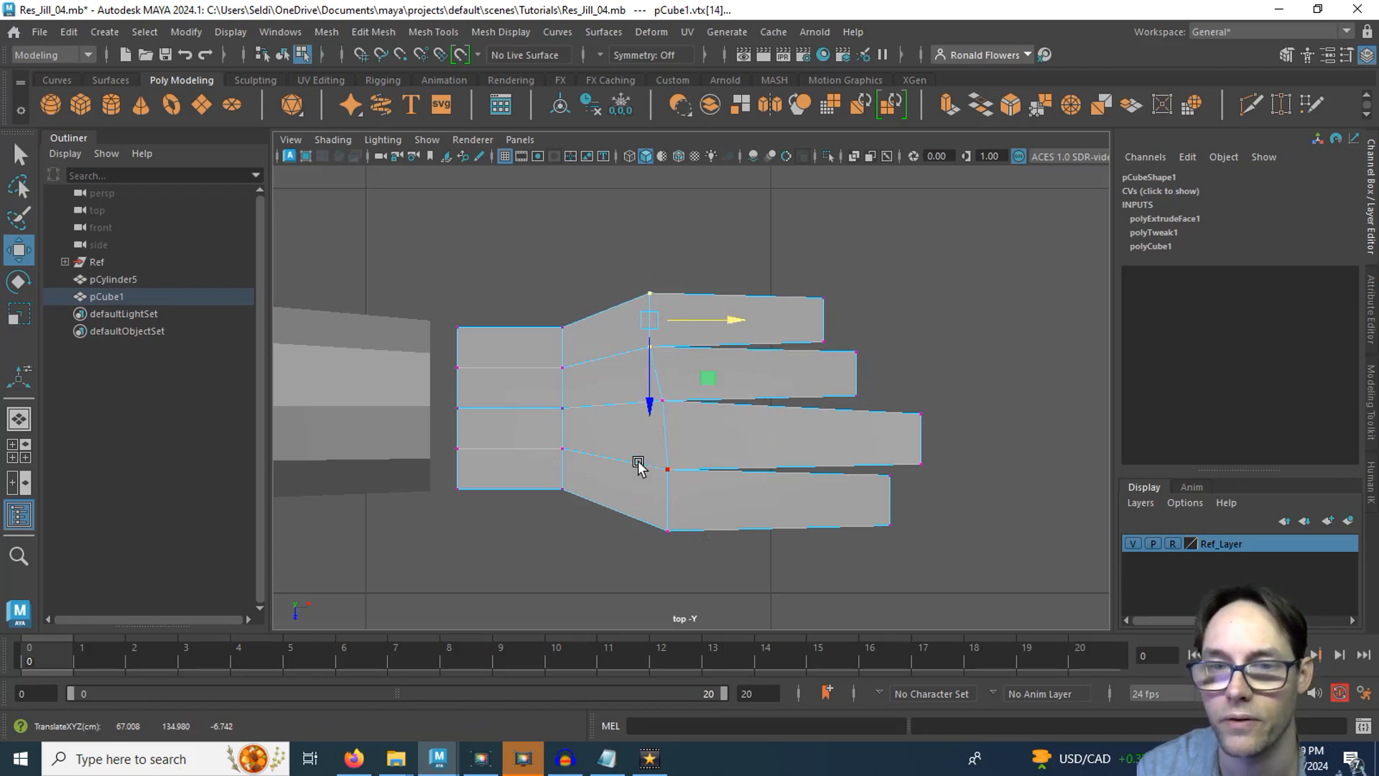
drag(637, 462, 711, 562)
drag(749, 505, 722, 501)
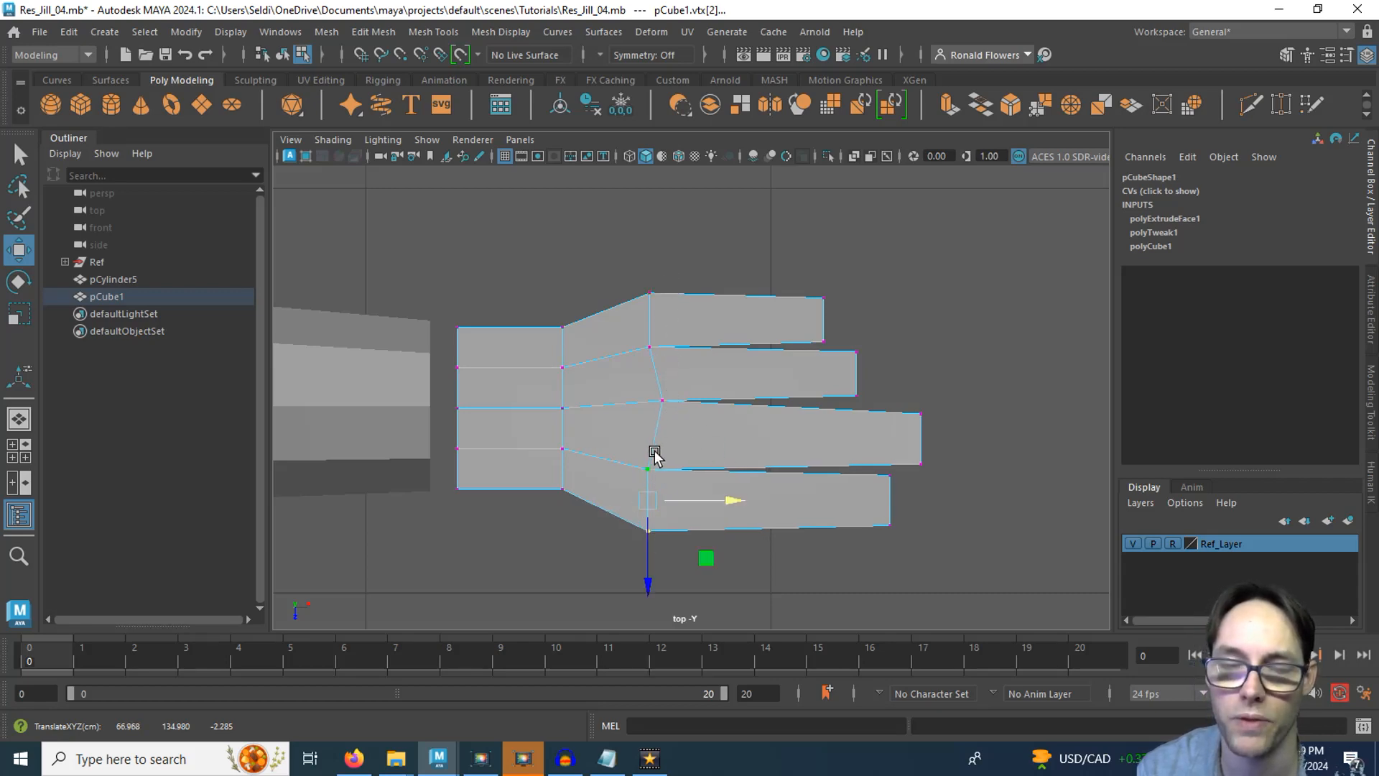
Step: Move the little and ring fingertips outward, and reposition the middle fingertip at about X 73.52, Z -3.93
mouse_move(895, 375)
mouse_down()
mouse_move(943, 473)
mouse_move(897, 381)
mouse_up()
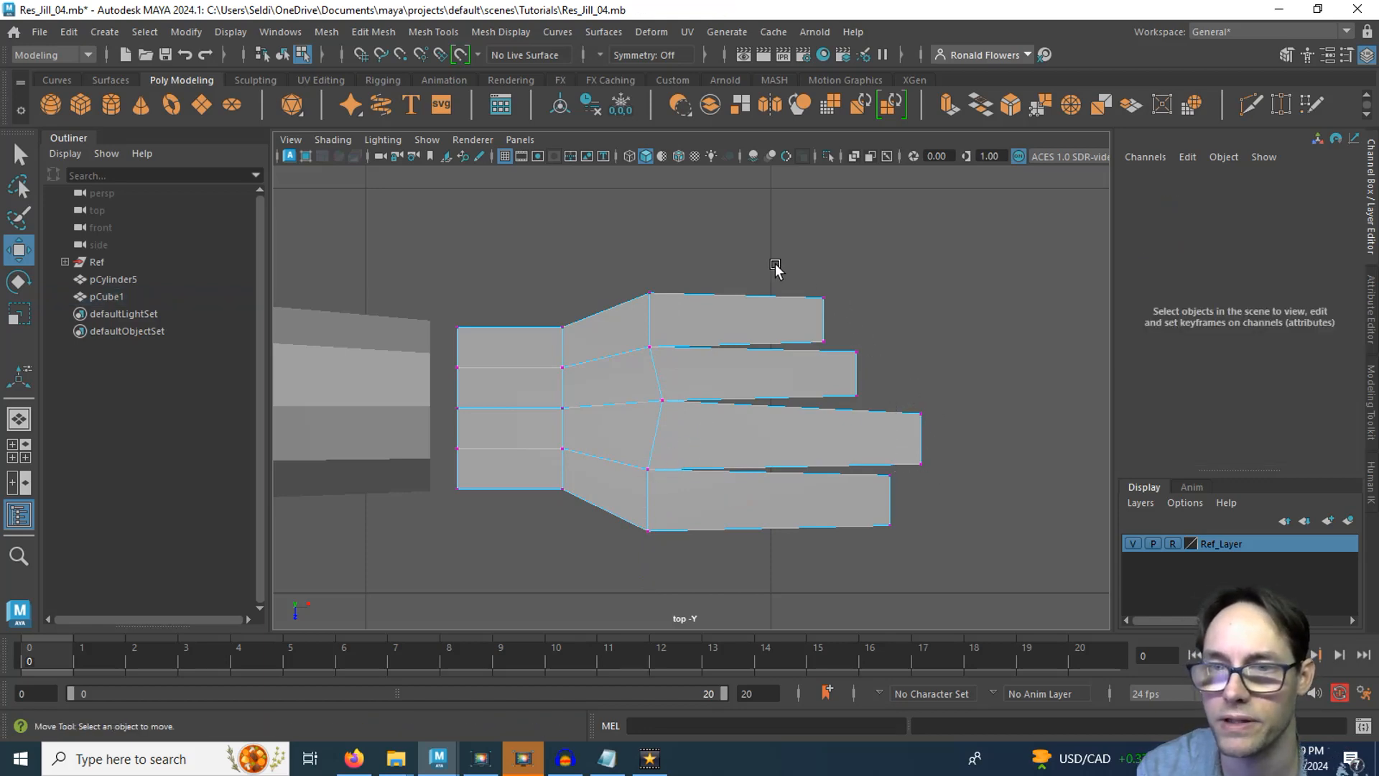
drag(782, 272, 903, 416)
drag(918, 350, 937, 489)
drag(961, 440, 915, 495)
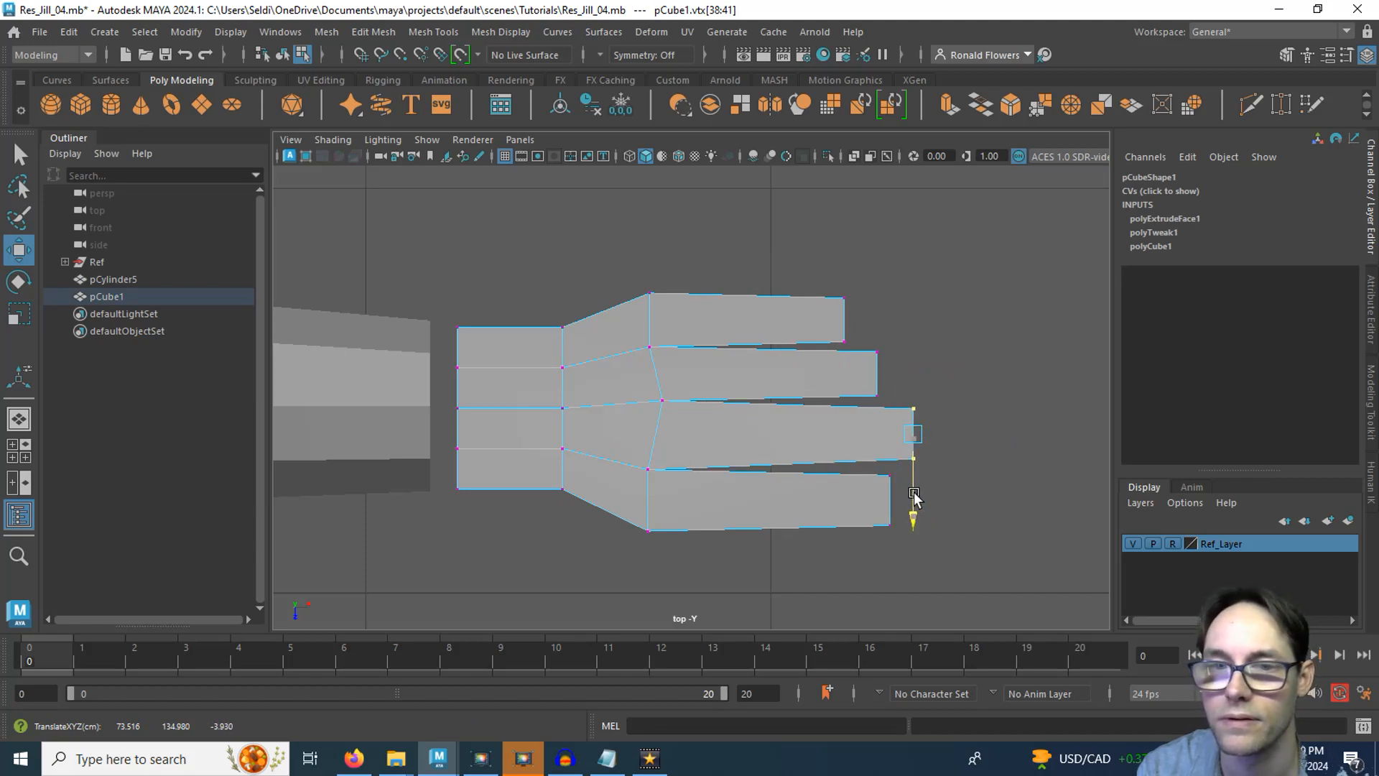
Step: Return to the perspective view and examine the shape of the fingers from above the hand
scroll(913, 496, up, 2)
key(space)
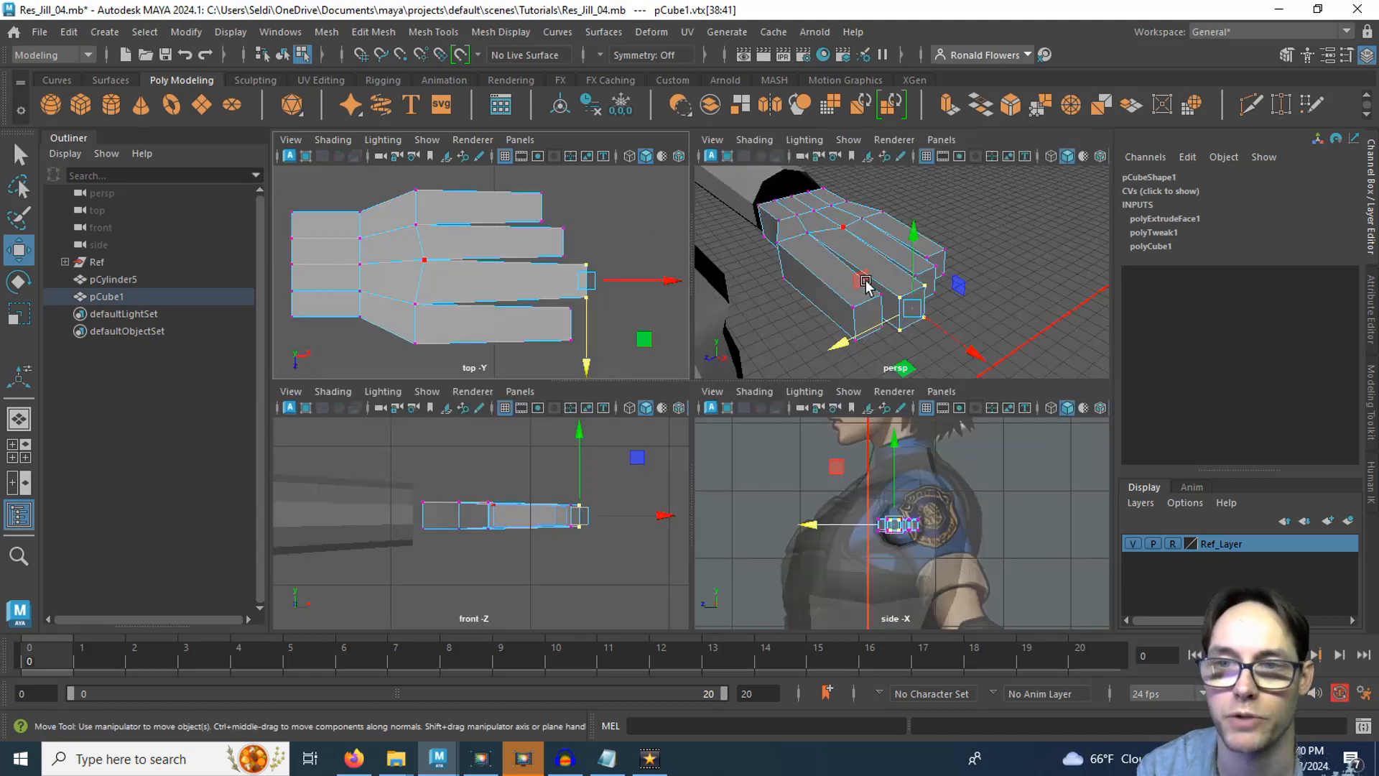
key(space)
alt+drag(708, 467, 615, 484)
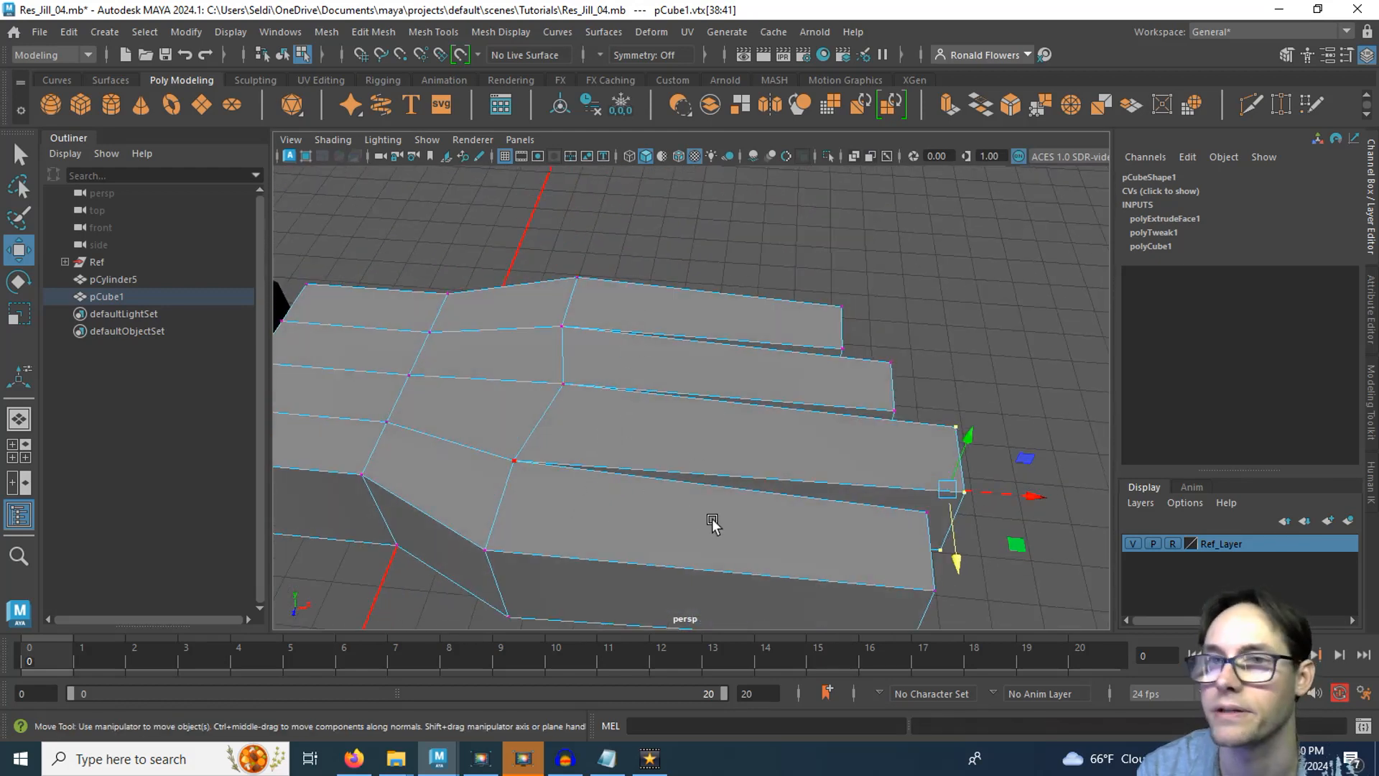
Step: In the top view, Multi-Cut a straight line across all four fingers, roughly a third of the way out from the knuckles
click(1253, 100)
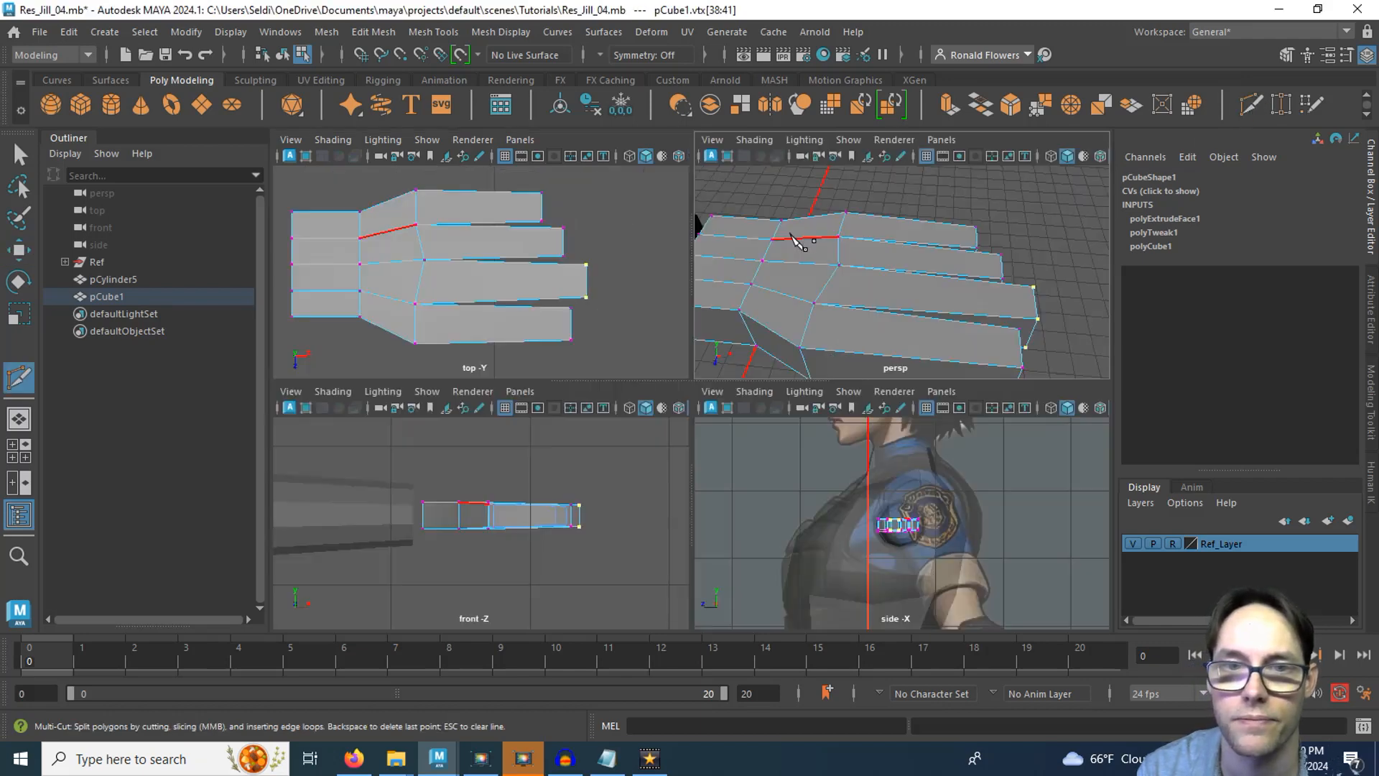
key(space)
key(space)
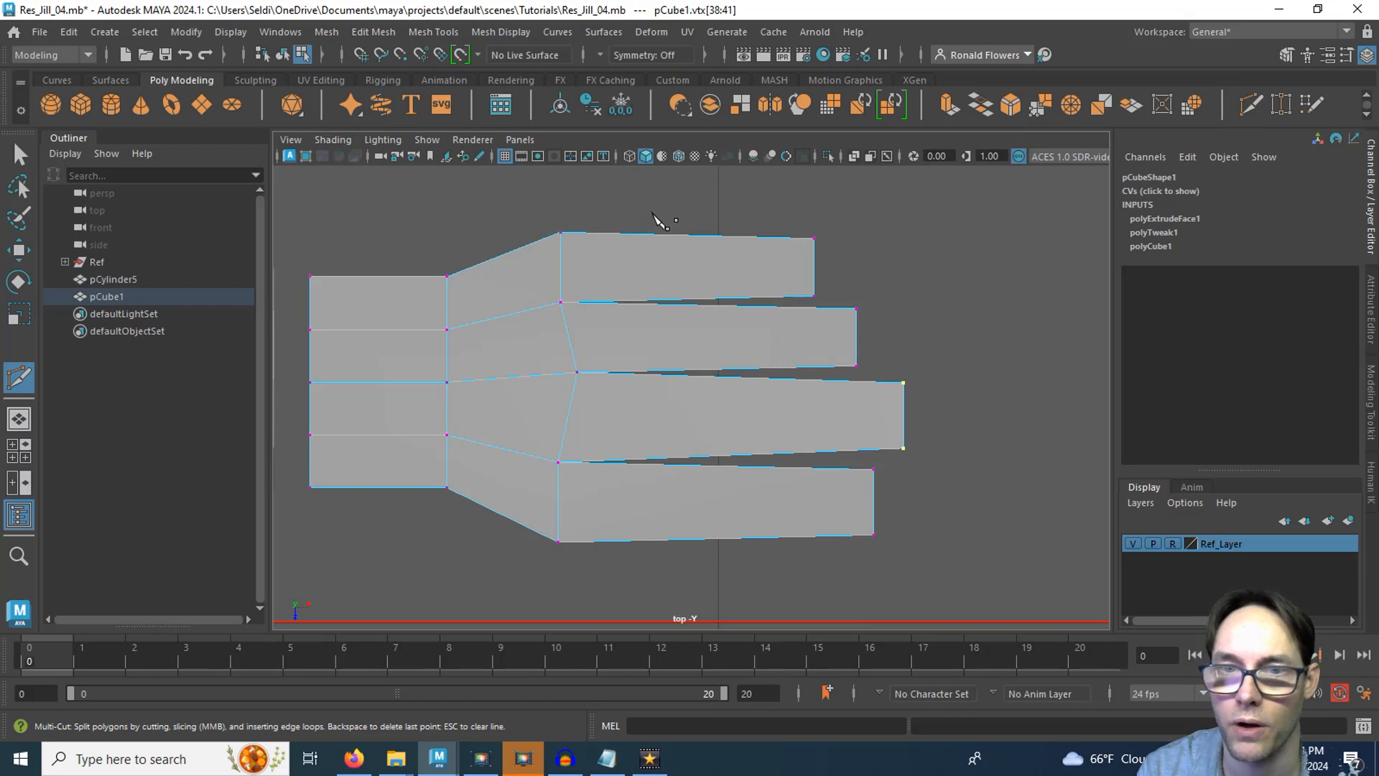
drag(653, 216, 653, 585)
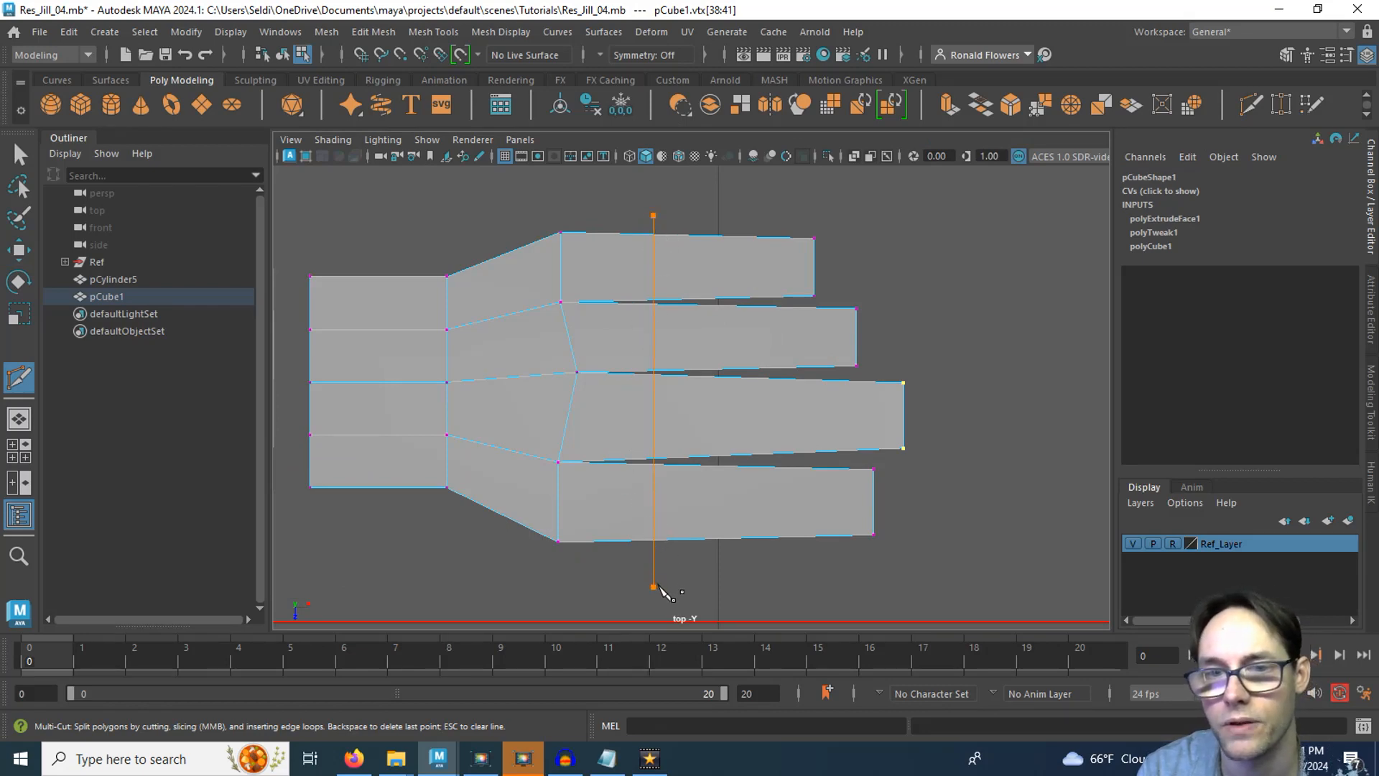
drag(654, 585, 659, 587)
Step: Select the index finger's new edge loop and move it toward the fingertip to about X 69.2
scroll(629, 560, up, 1)
key(q)
right_drag(658, 533, 656, 204)
double_click(645, 514)
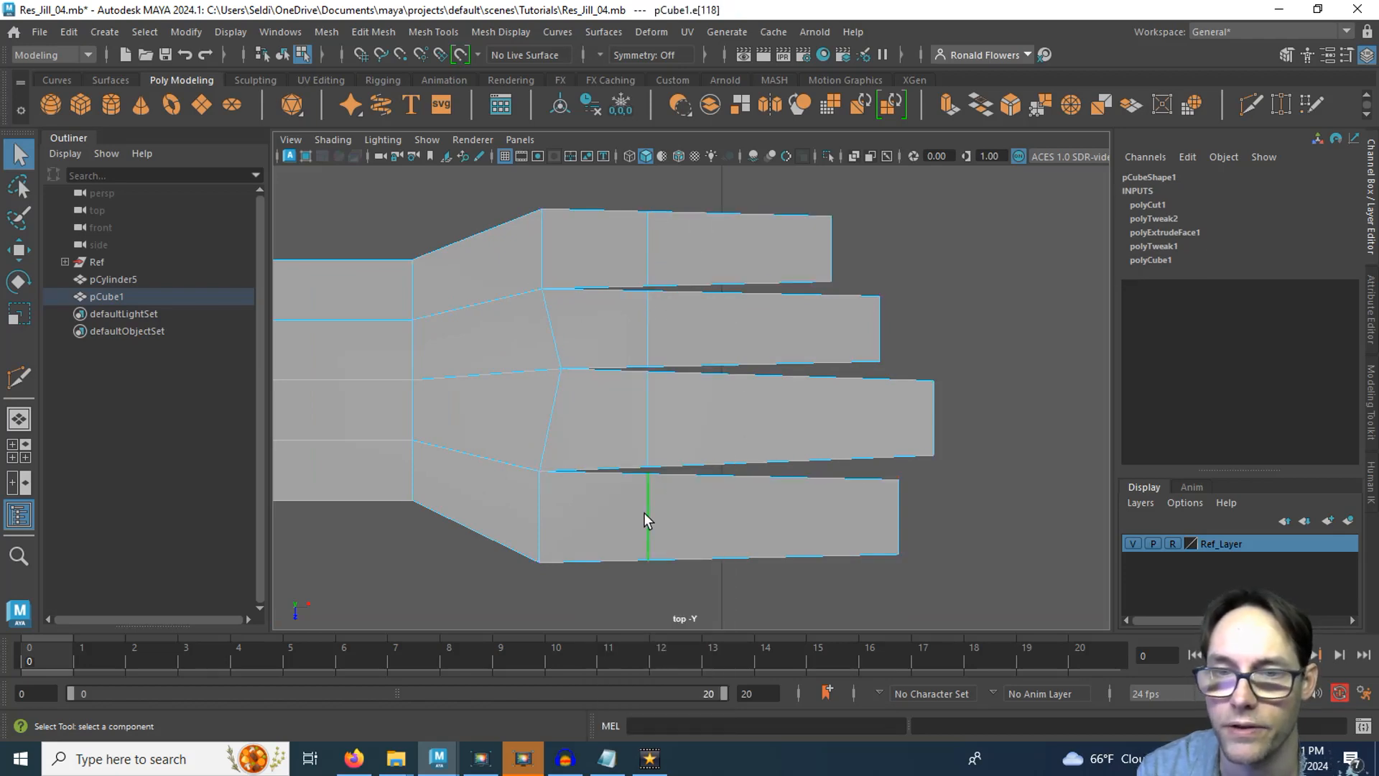
key(space)
key(space)
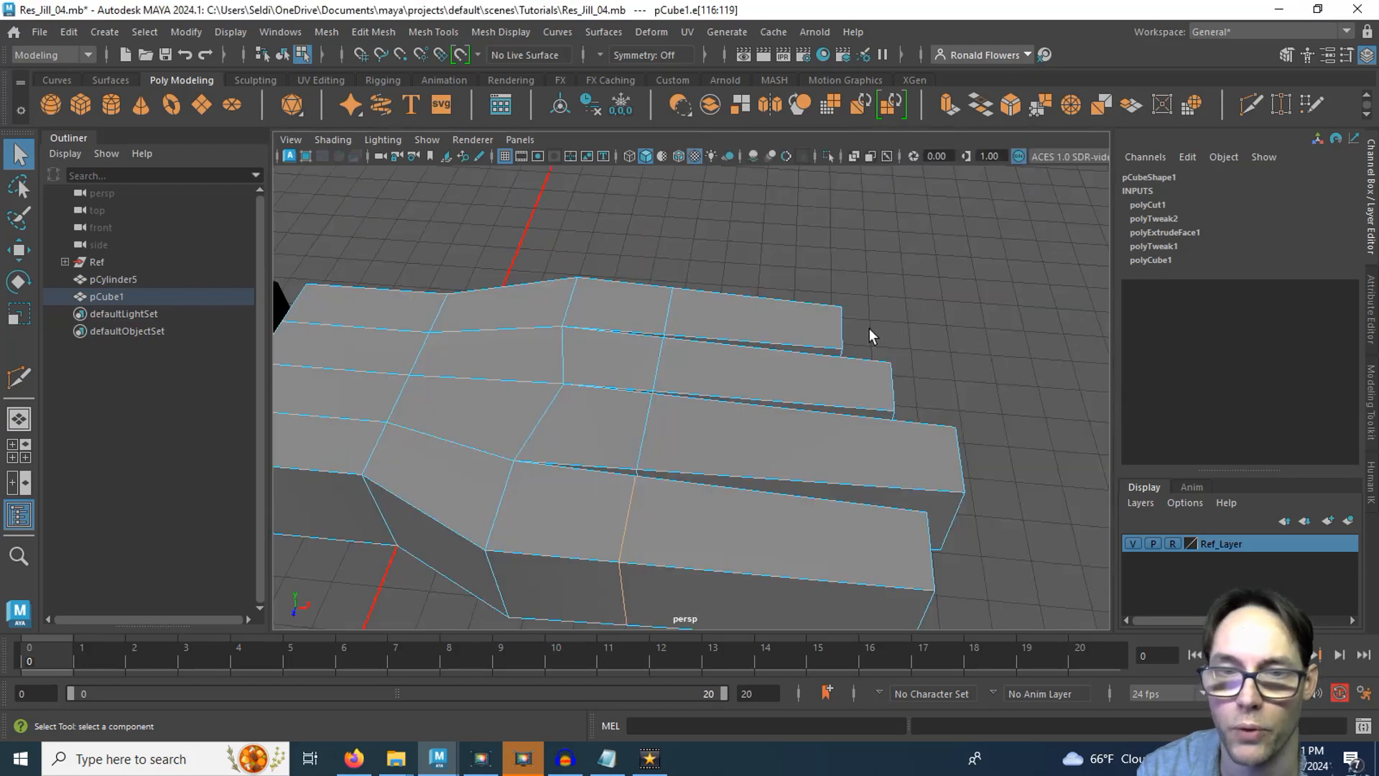
alt+drag(869, 329, 500, 326)
key(space)
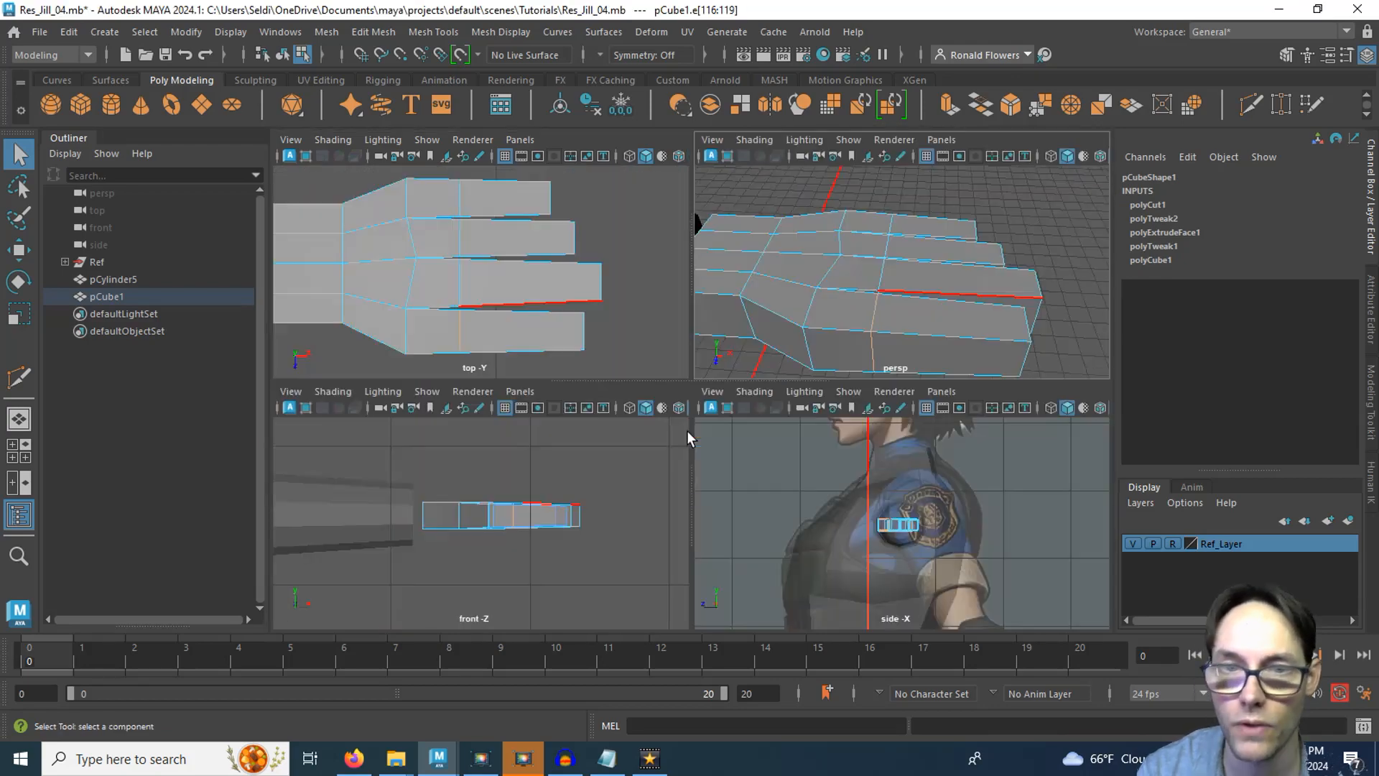
key(space)
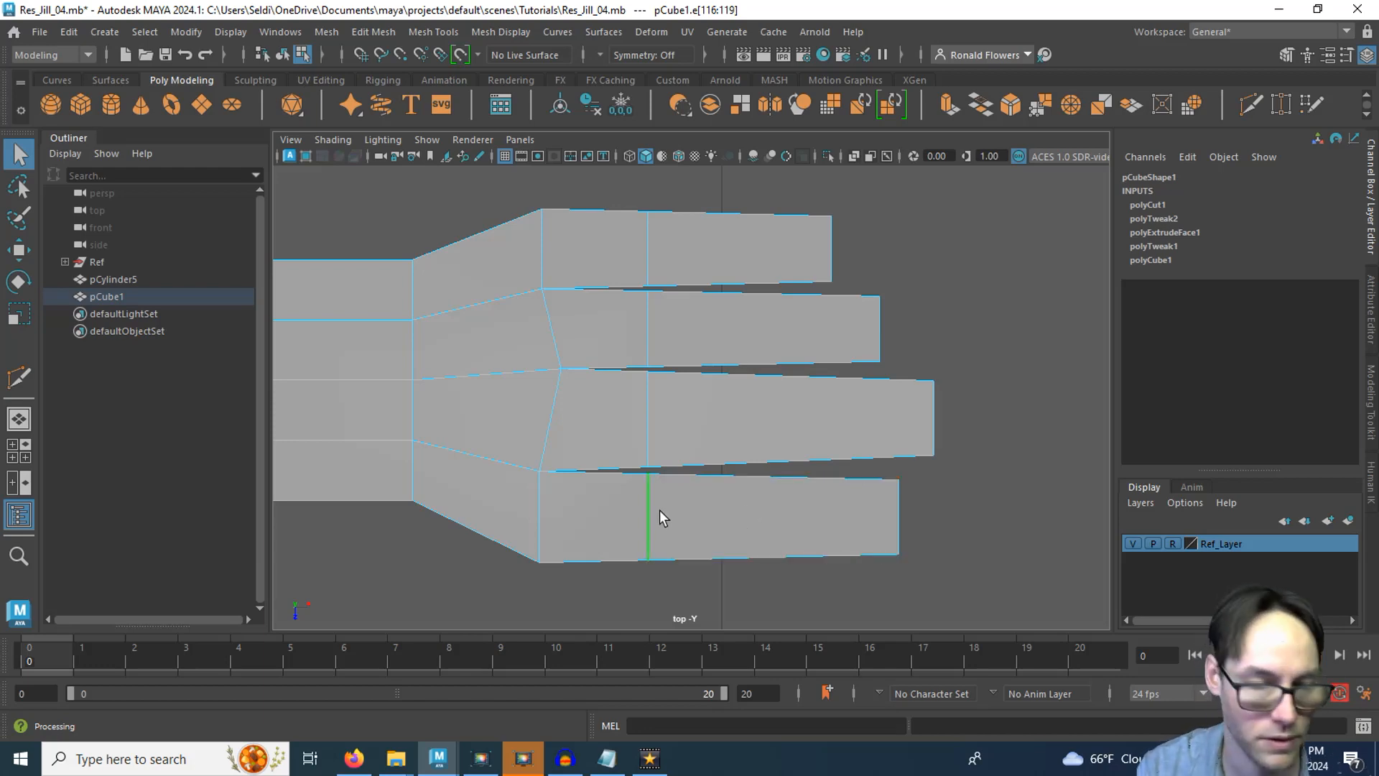
key(w)
drag(717, 524, 738, 518)
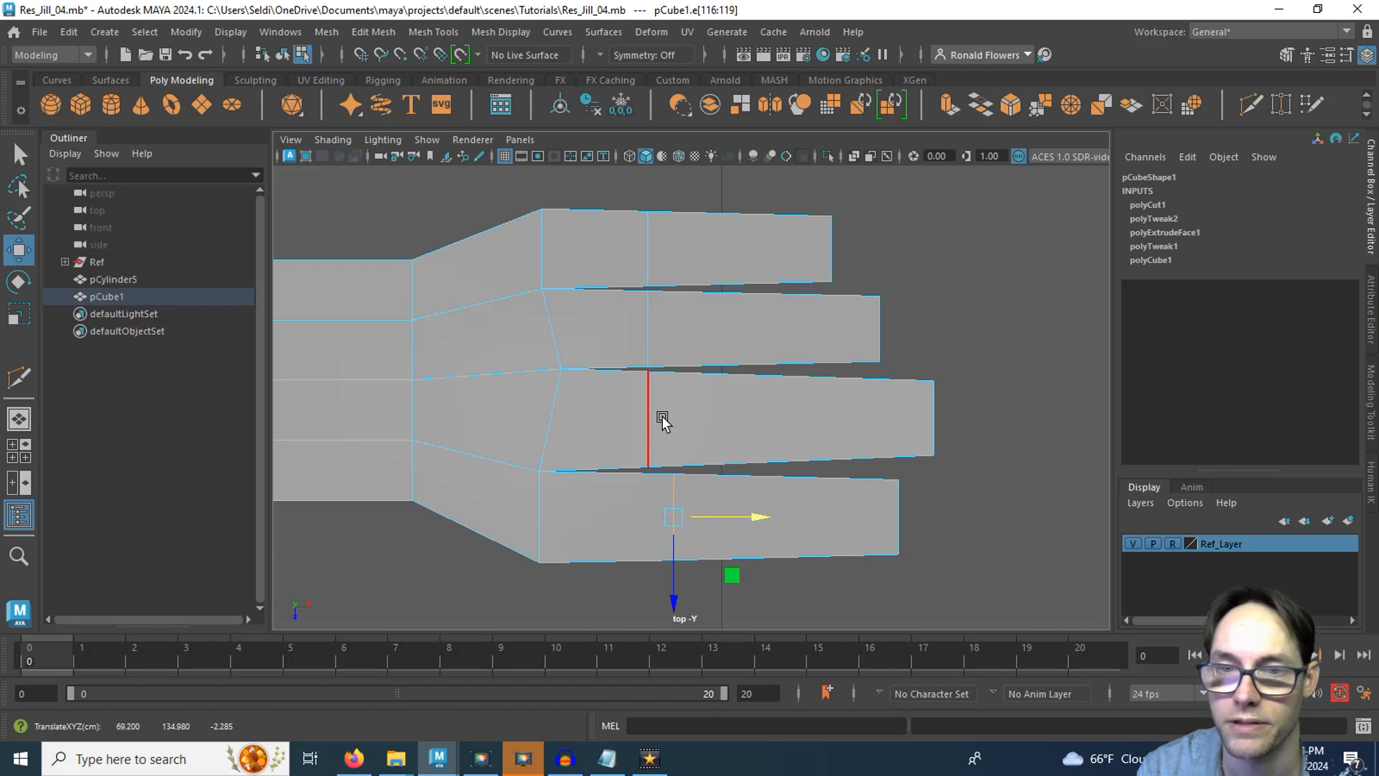
Step: Move the middle finger's cut edge loop toward the fingertip to about X 69.96
click(661, 422)
drag(708, 423, 782, 422)
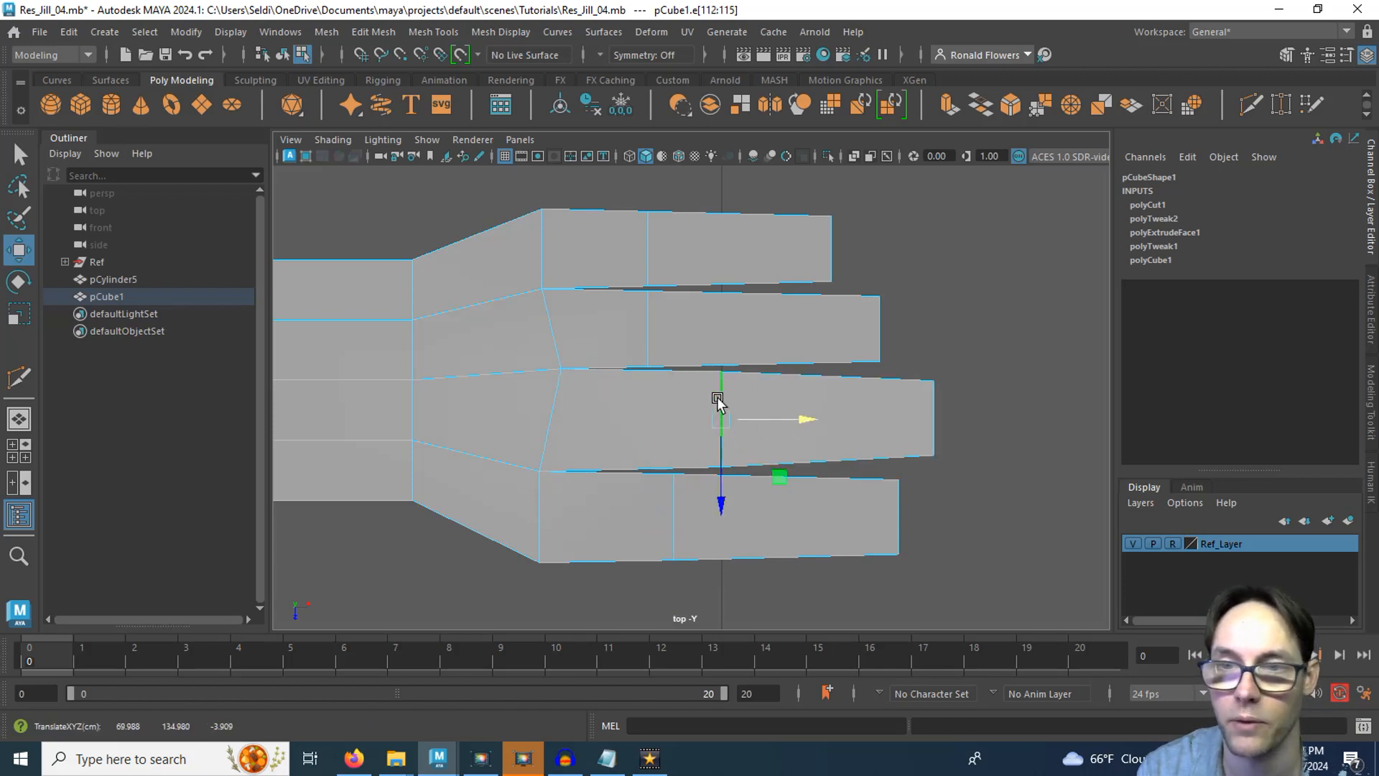
key(space)
key(space)
alt+drag(846, 378, 785, 446)
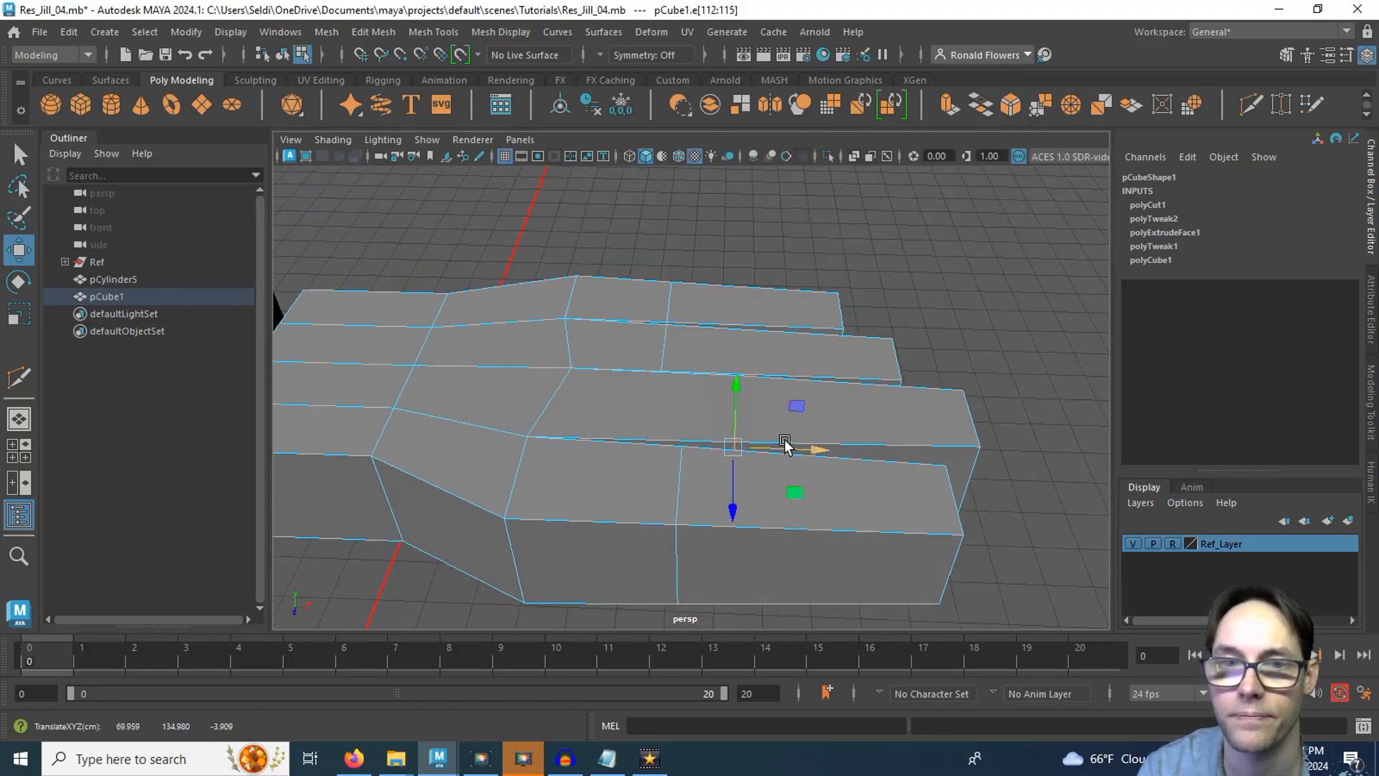
key(space)
key(space)
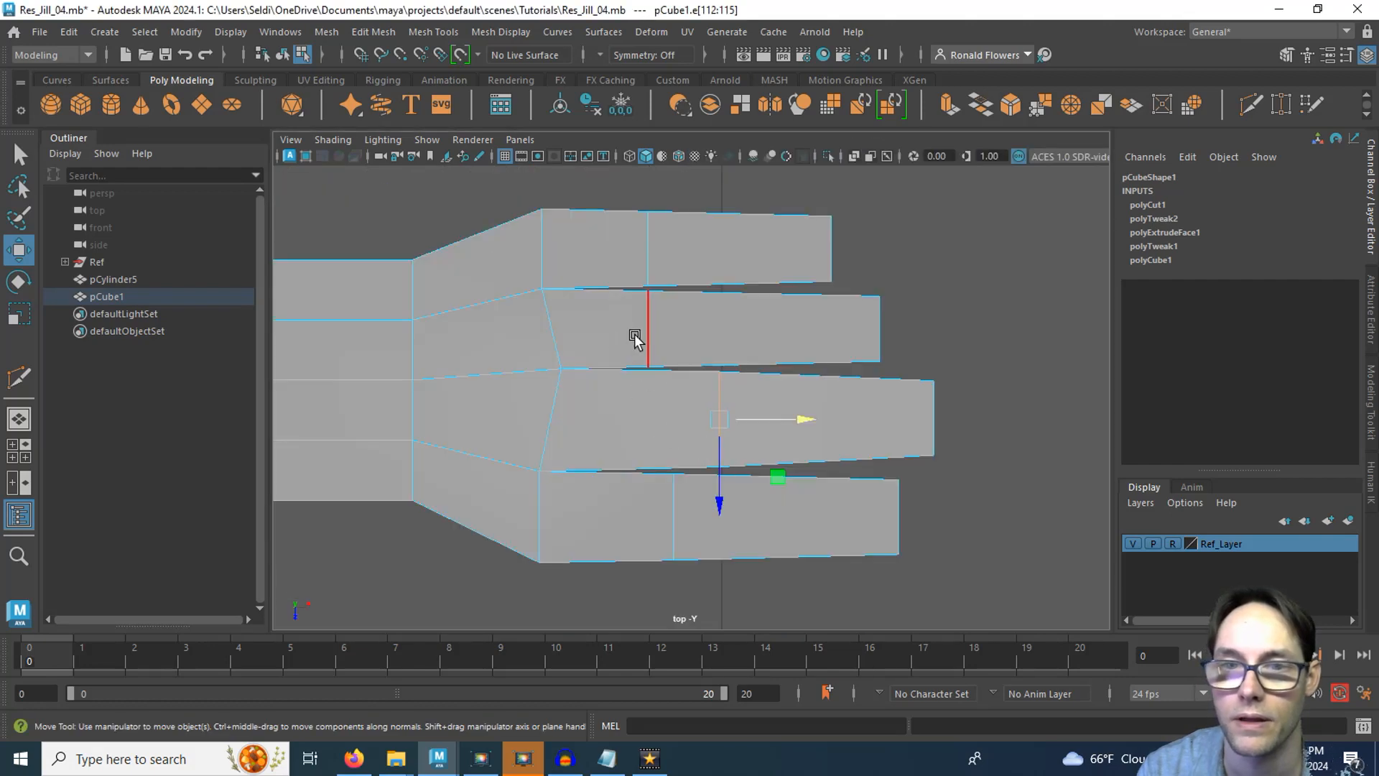
Step: Move the ring finger's joint loop outward to about X 69.3 and the little finger's to about X 68.91
double_click(643, 325)
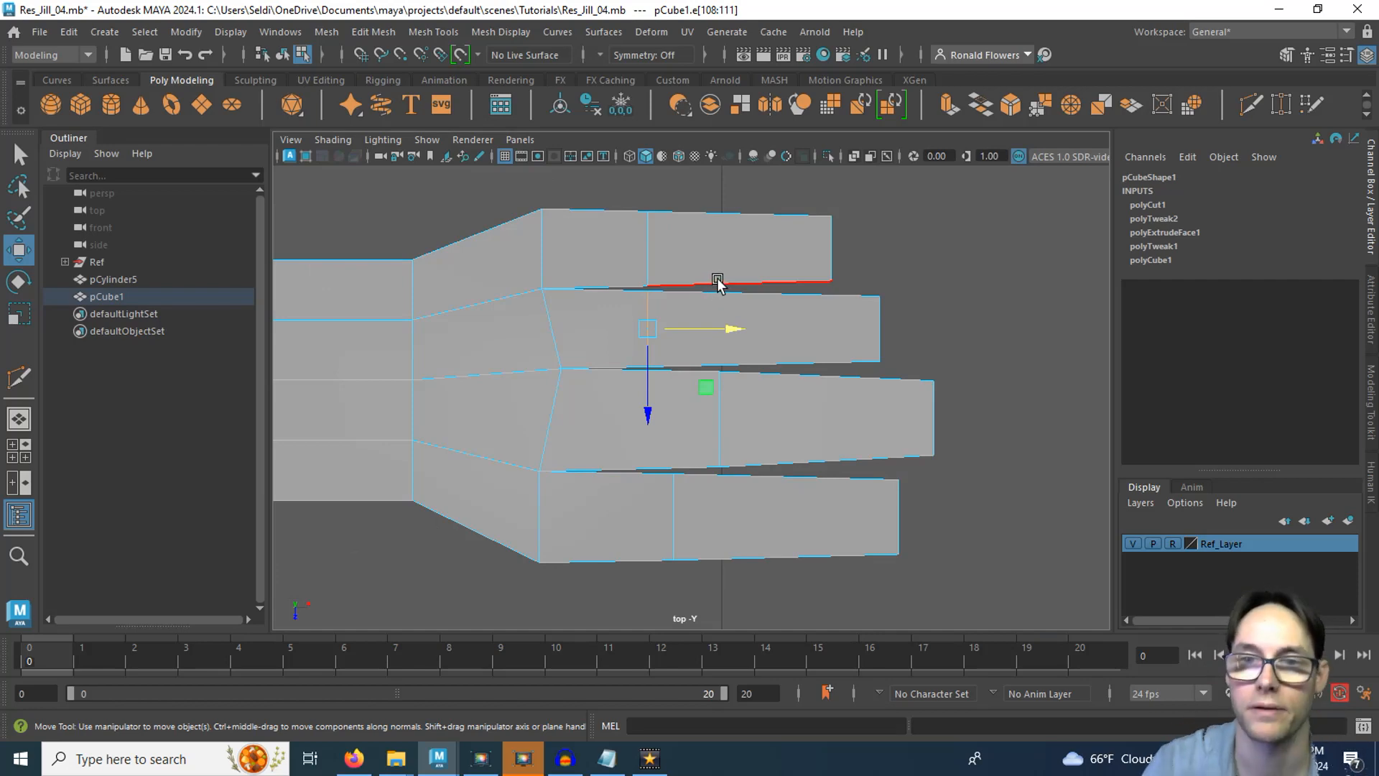
drag(733, 329, 768, 332)
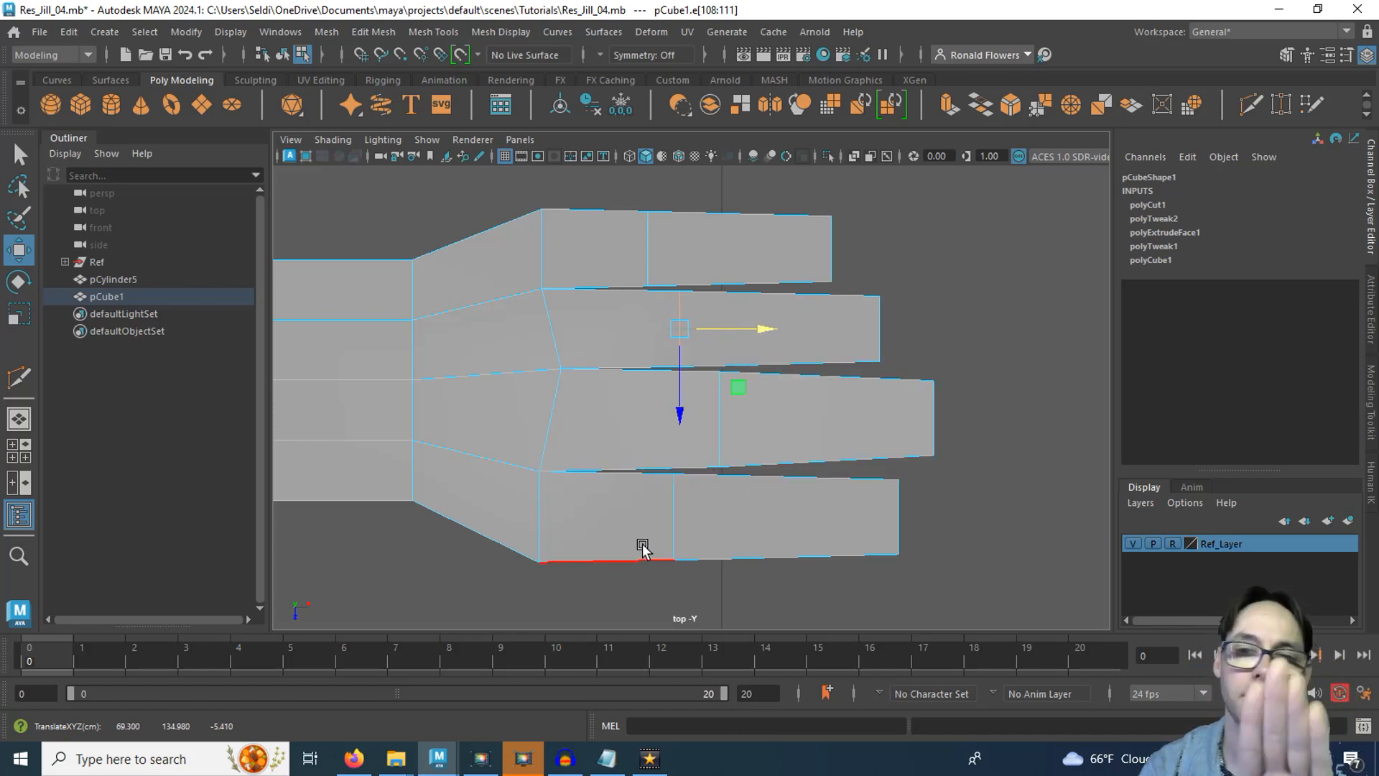
double_click(650, 238)
drag(724, 246, 732, 249)
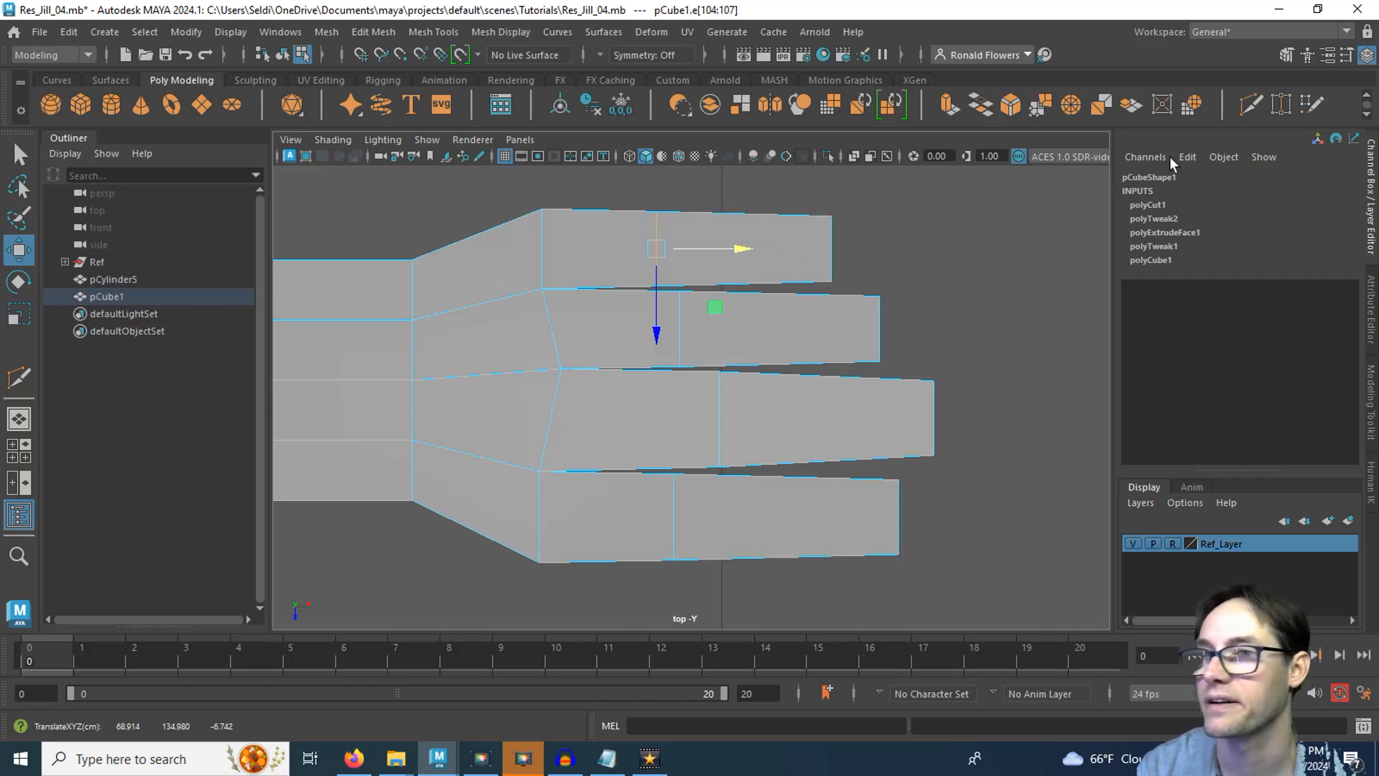
Step: Multi-Cut a second straight line across all four fingers, between the first joint loops and the fingertips
key(ctrl+shift+x)
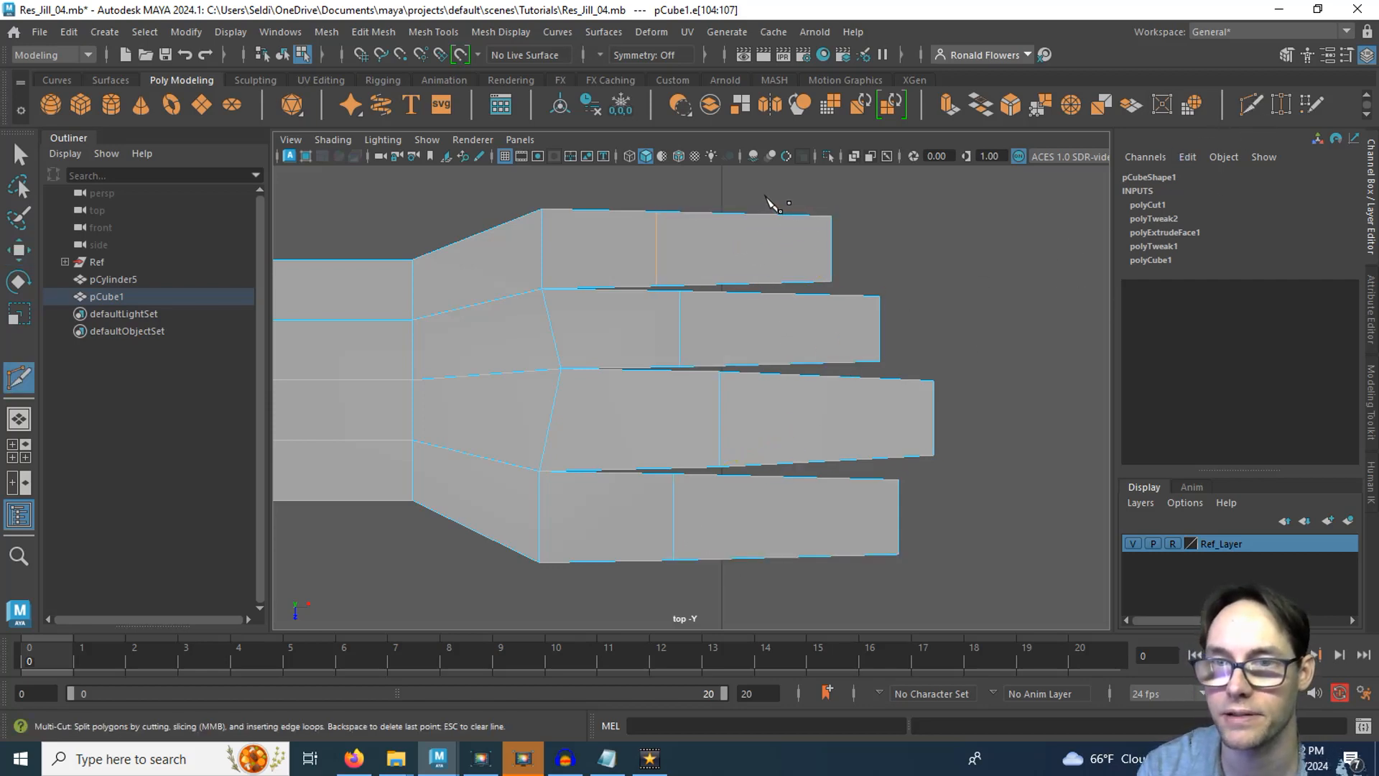
drag(767, 199, 770, 607)
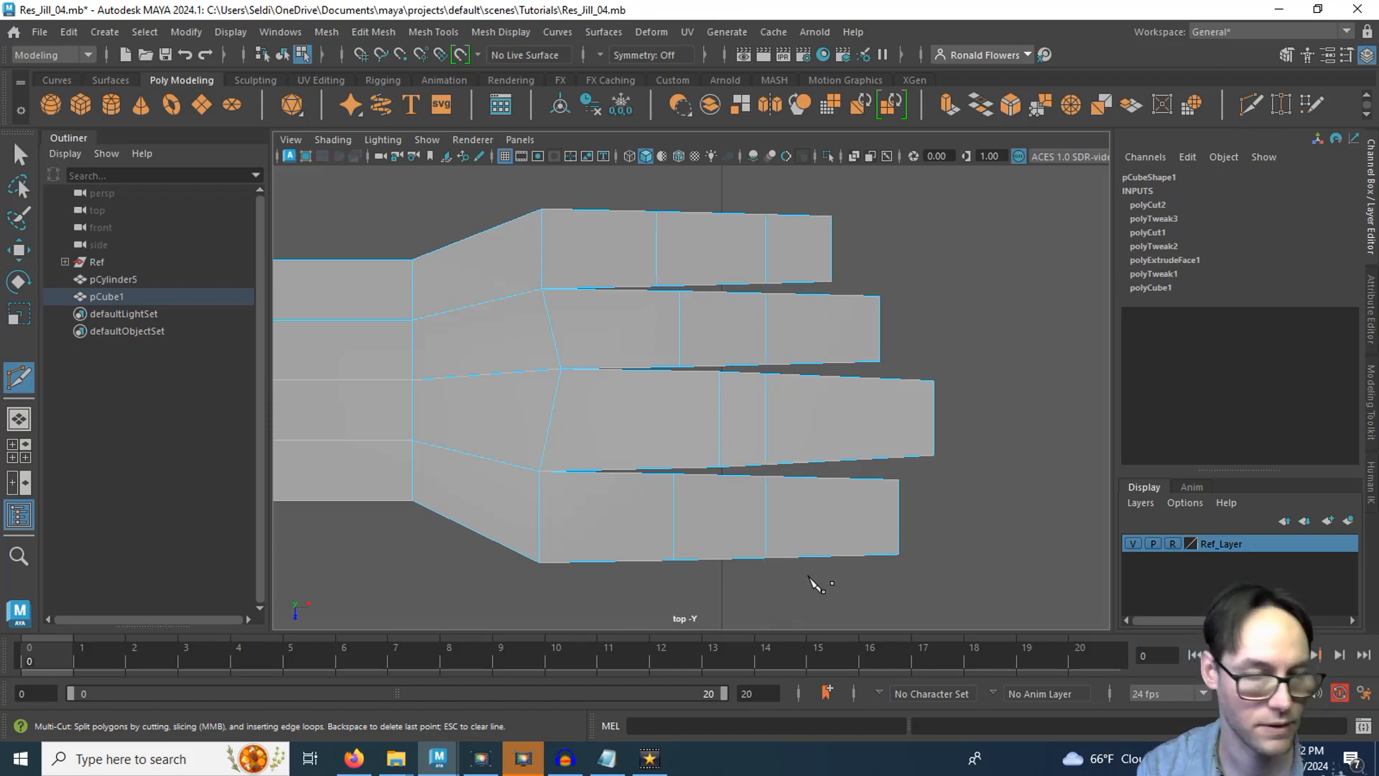
key(q)
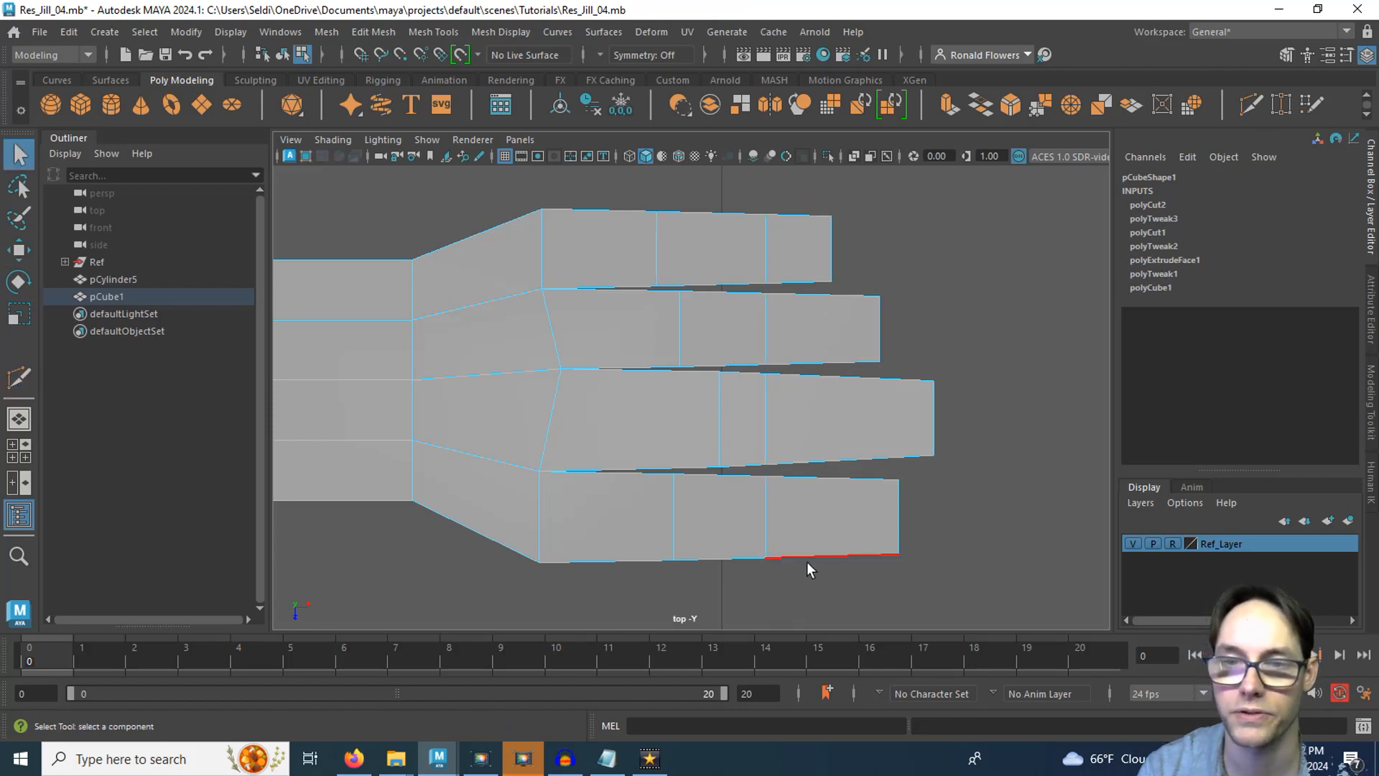
Step: Move the index finger's outer joint loop to about X 71.17, and shift the middle finger's outer loop further toward its tip
double_click(774, 520)
key(w)
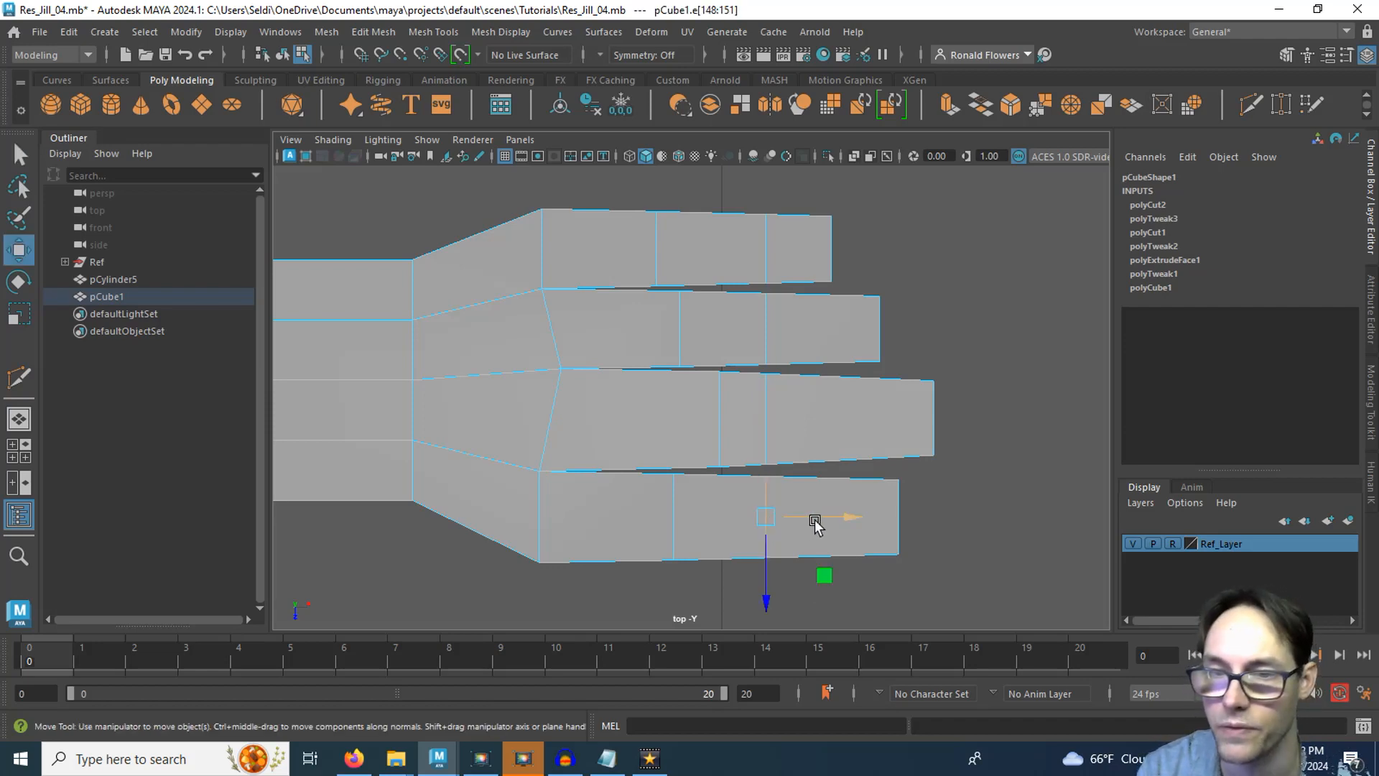
drag(821, 516, 846, 514)
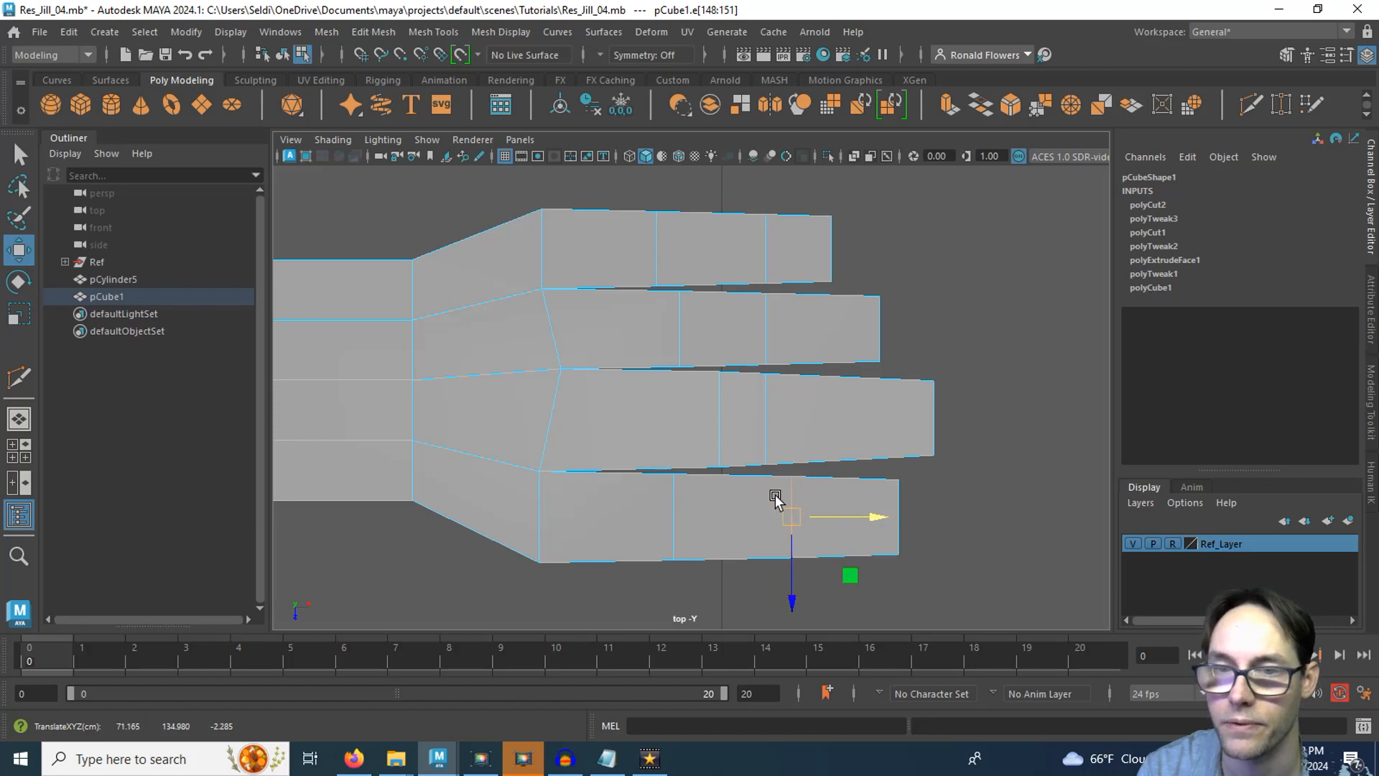
double_click(766, 424)
drag(816, 423, 877, 420)
Step: Move the ring finger's outer joint loop to about X 71.18 and shift the little finger's outer loop back toward the palm
double_click(767, 322)
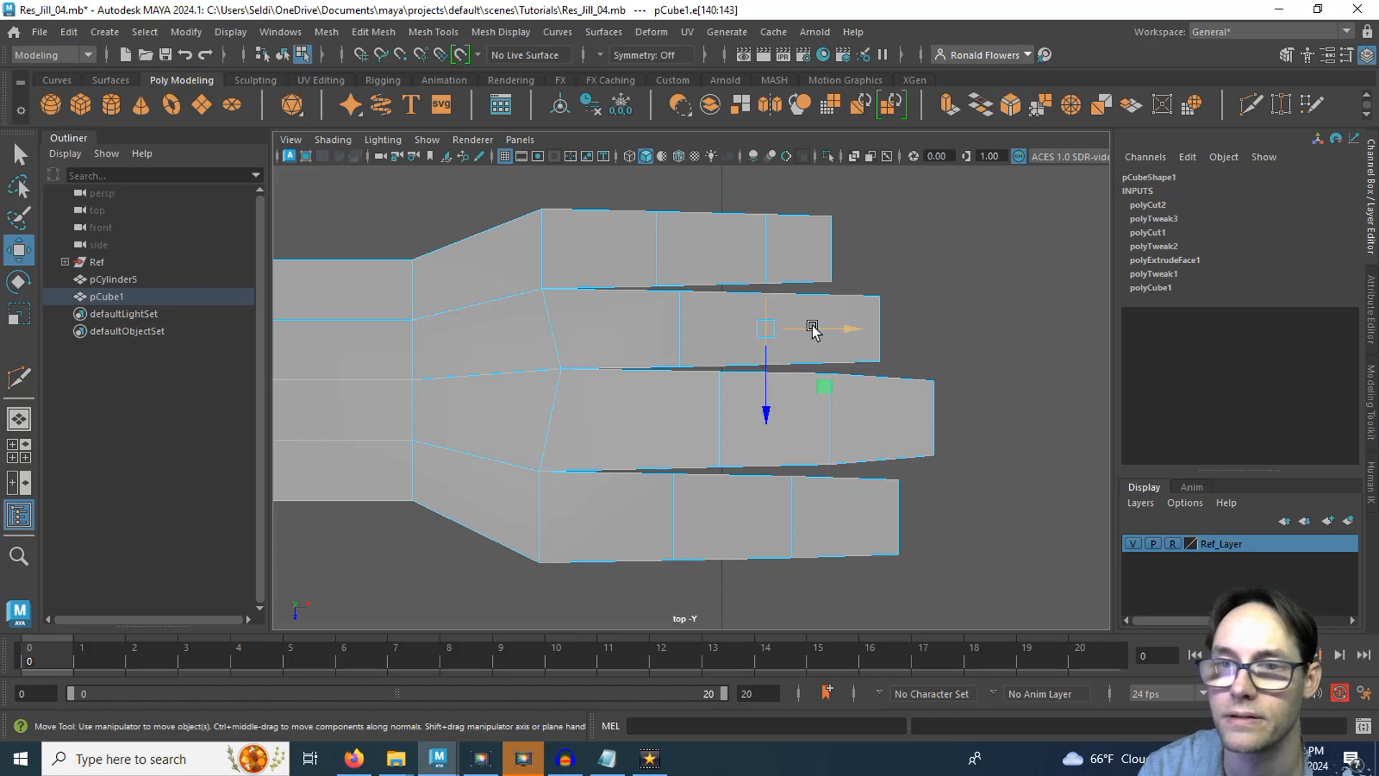
drag(810, 327, 839, 329)
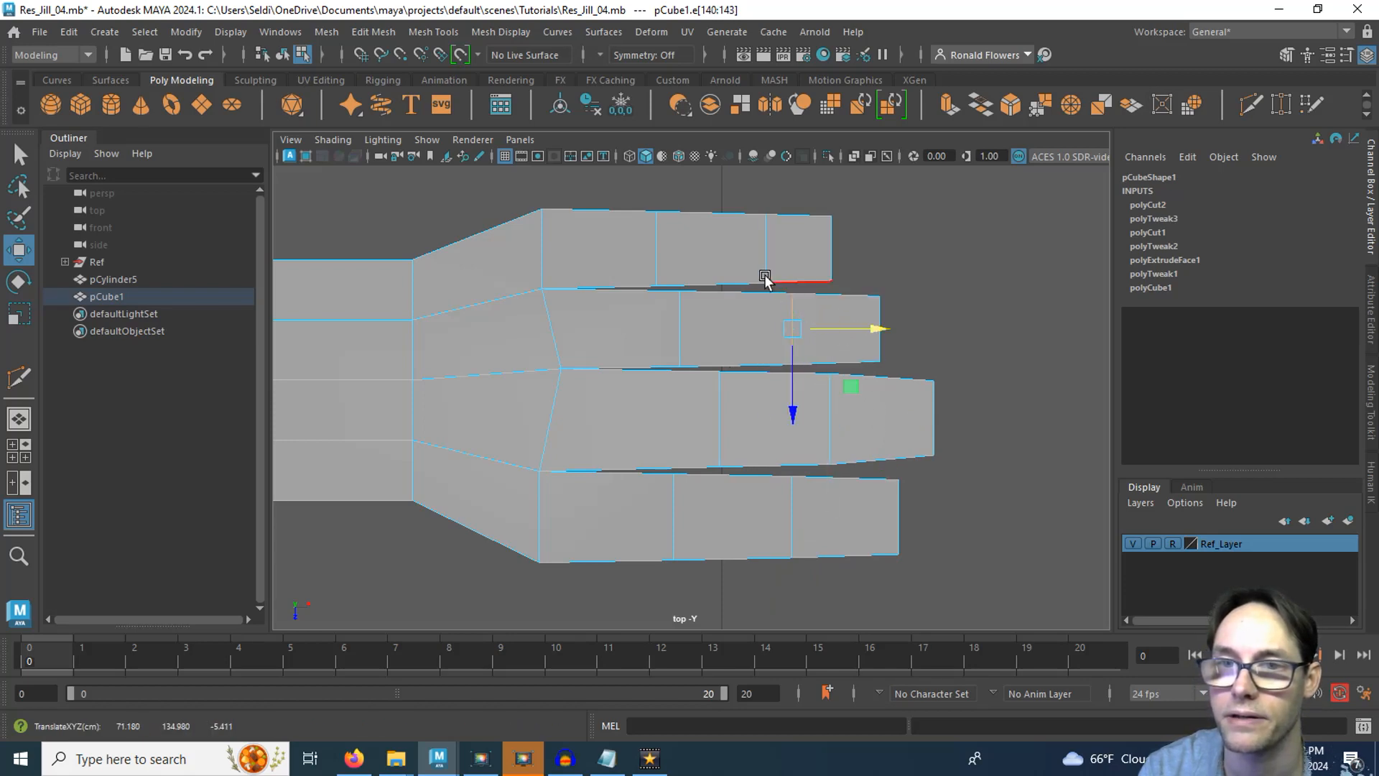
double_click(759, 251)
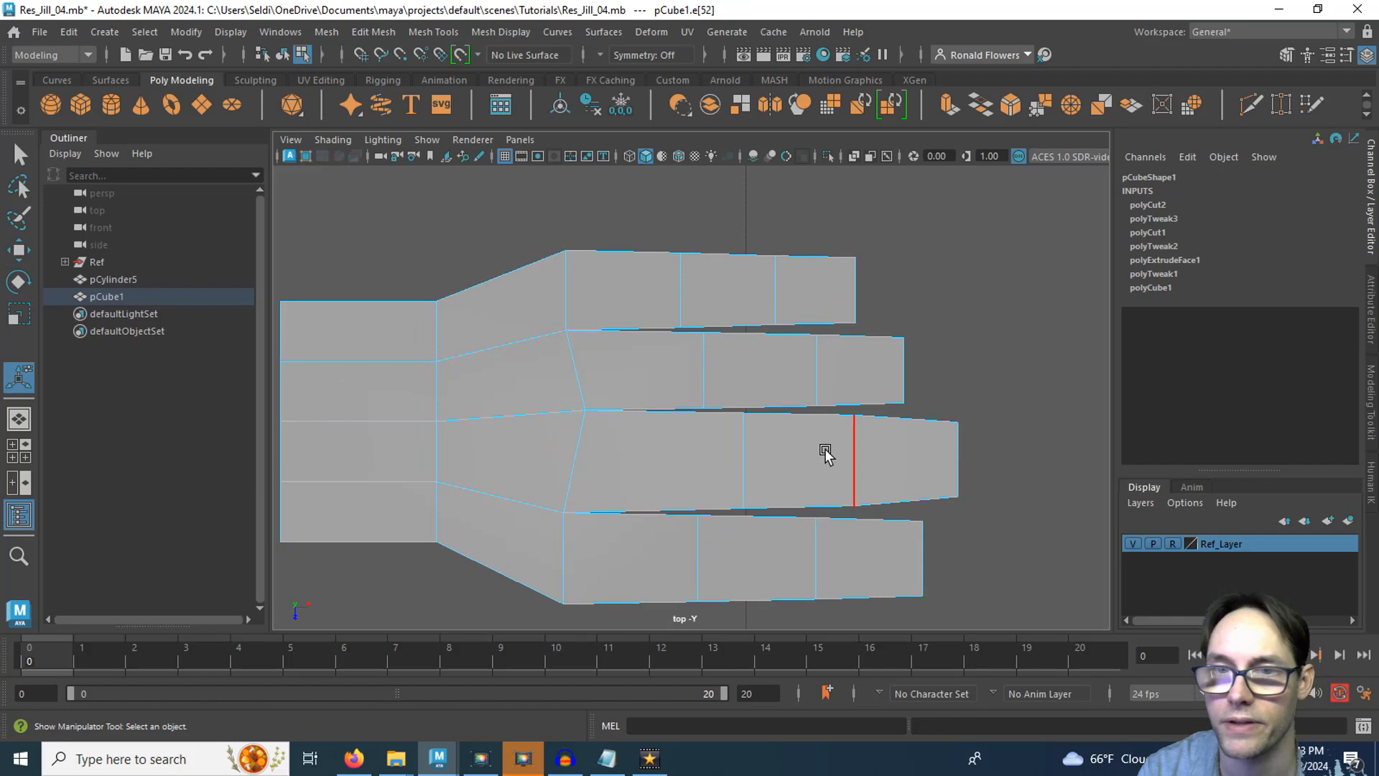
Step: Select the middle finger's two joint loops and fingertip vertices, and scale them narrower along Z
right_drag(825, 454, 737, 248)
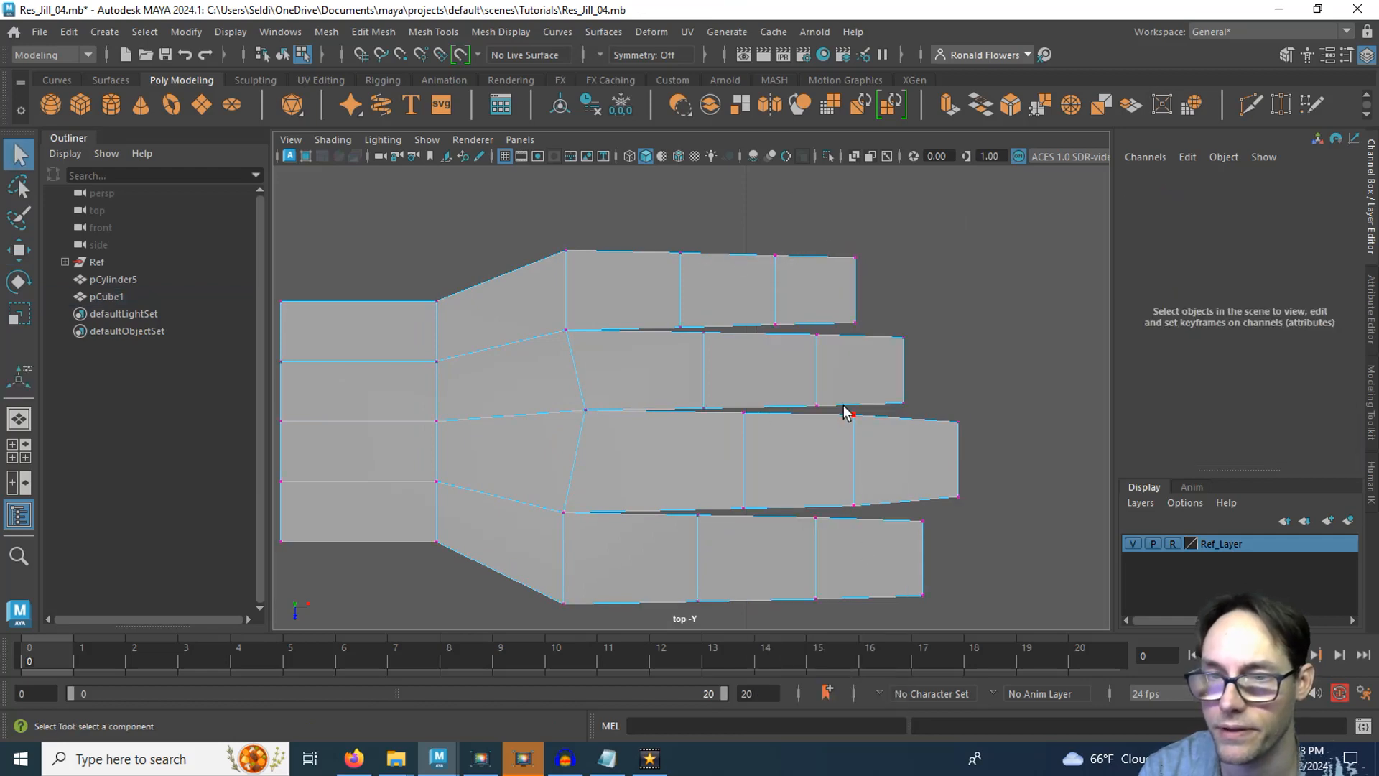
drag(968, 493, 989, 511)
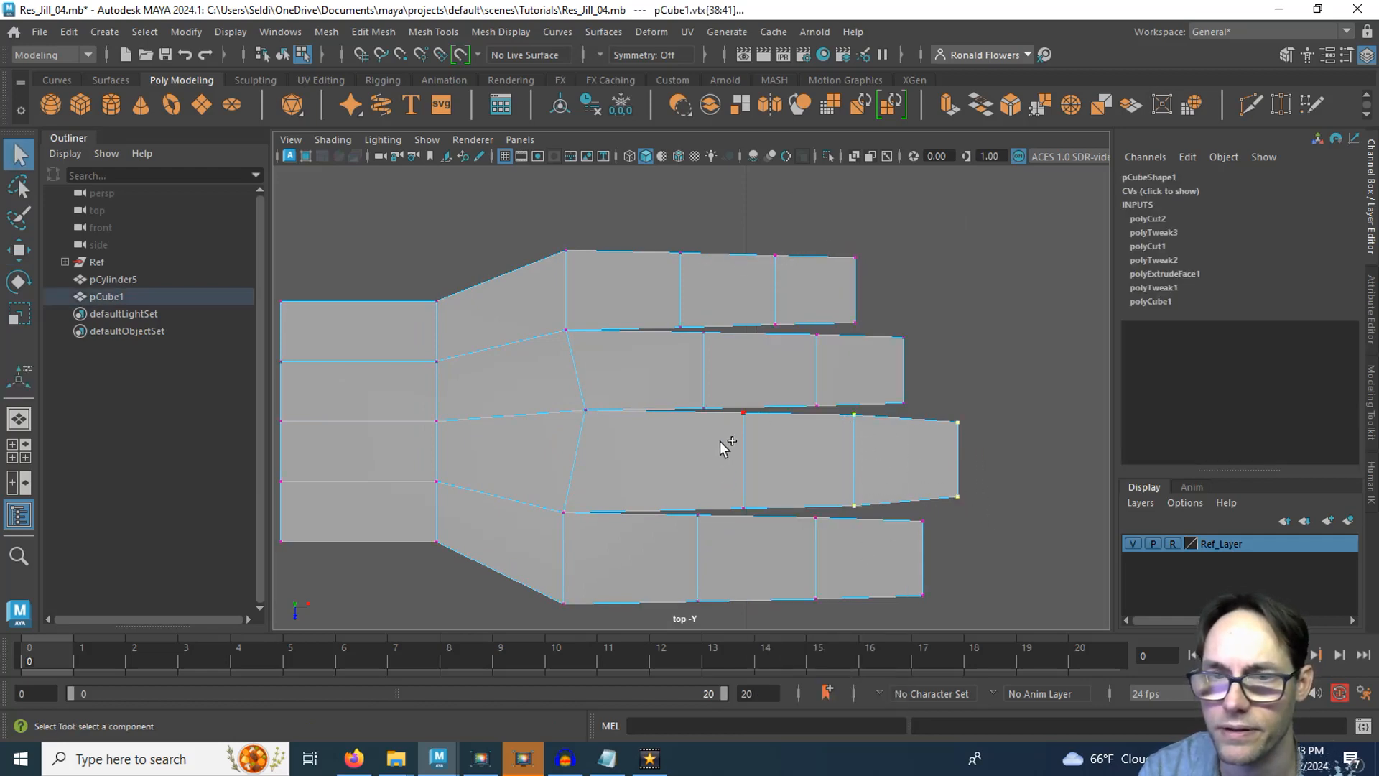
drag(789, 492, 800, 514)
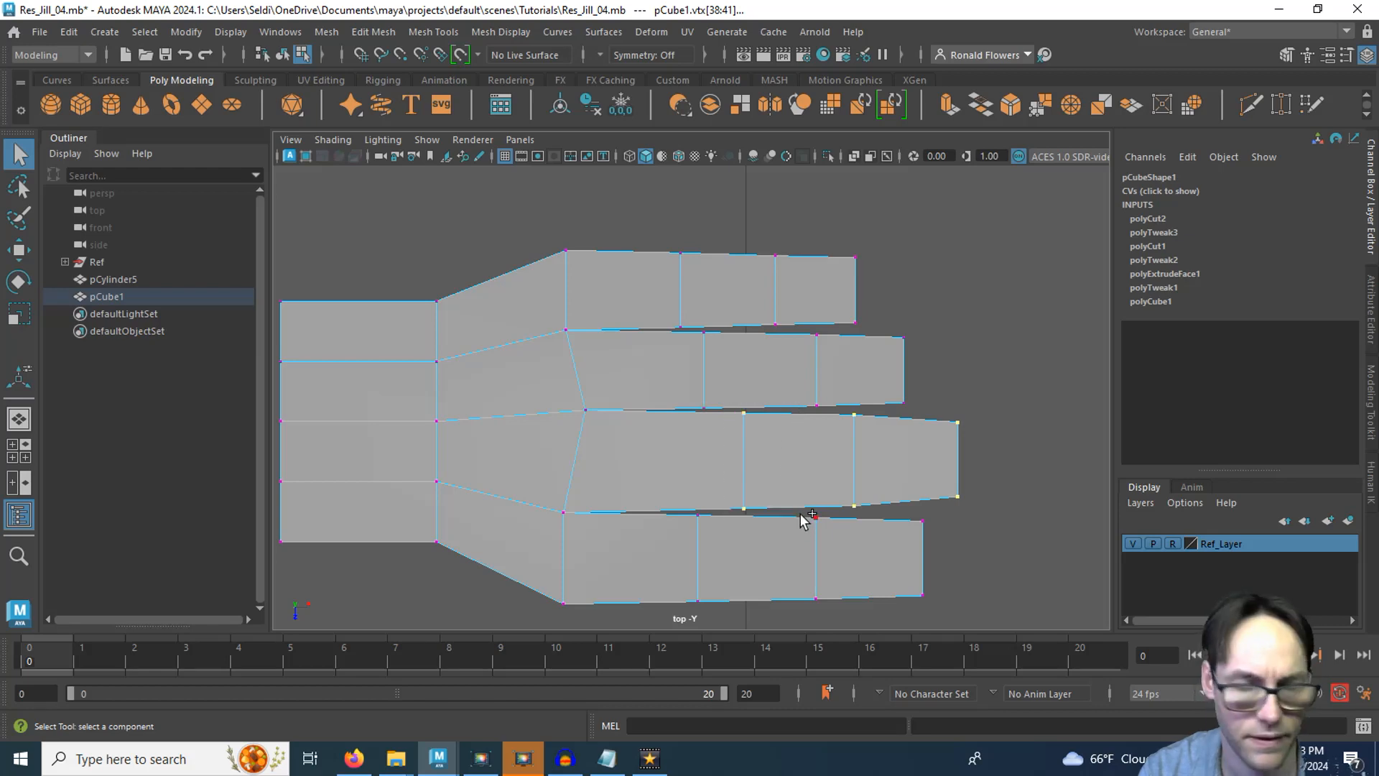
key(r)
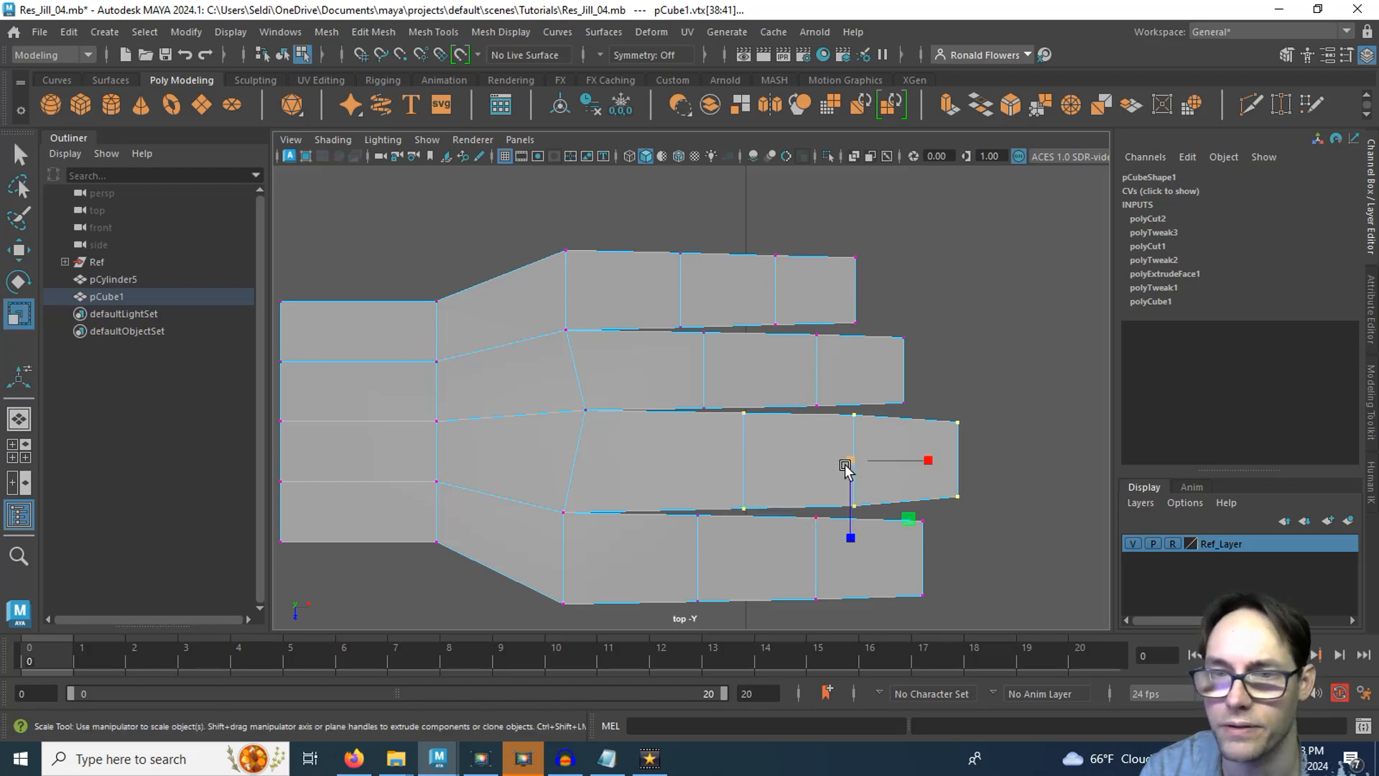
drag(847, 465, 849, 533)
Step: In the perspective view, scale the middle finger's selected vertices slightly thinner along Y
key(space)
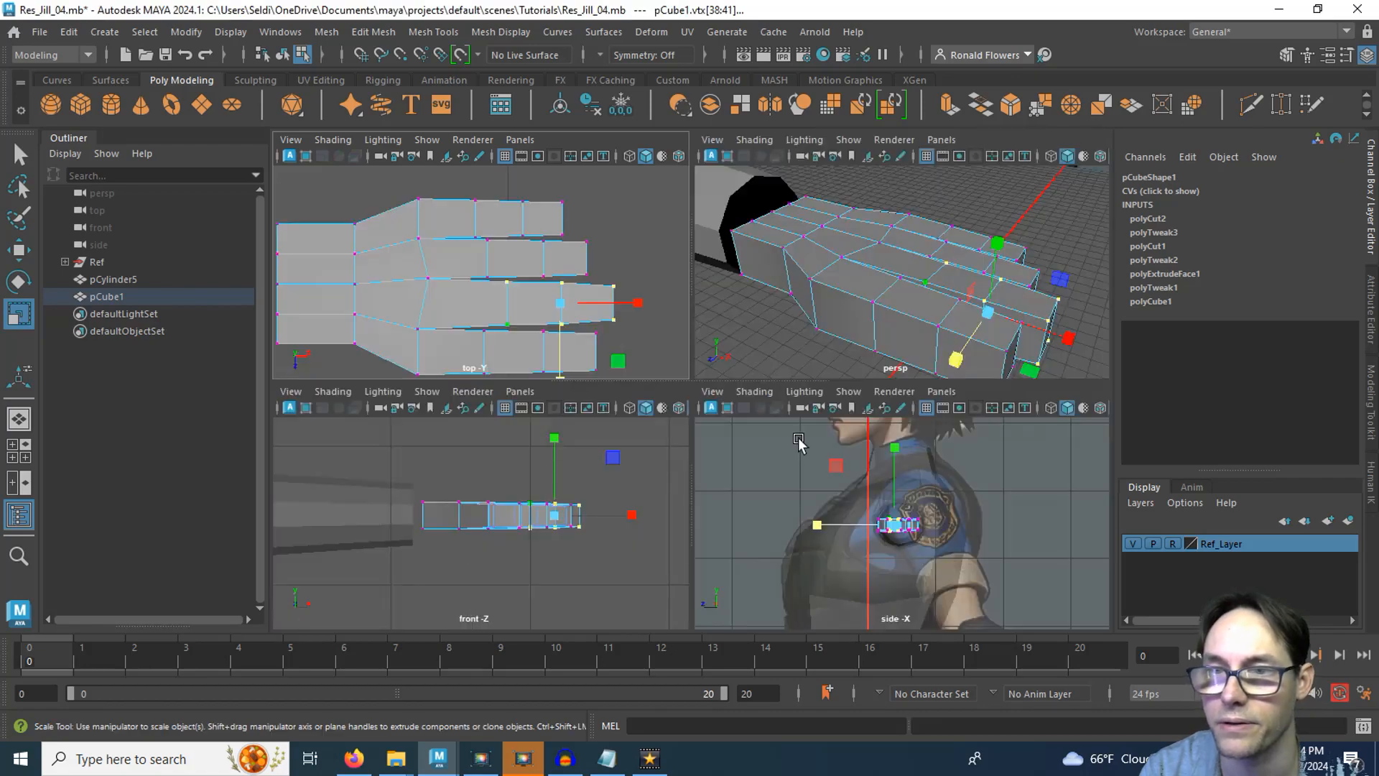
key(space)
alt+drag(730, 410, 658, 364)
mouse_move(766, 390)
mouse_down()
mouse_move(708, 390)
mouse_move(760, 403)
mouse_up()
key(space)
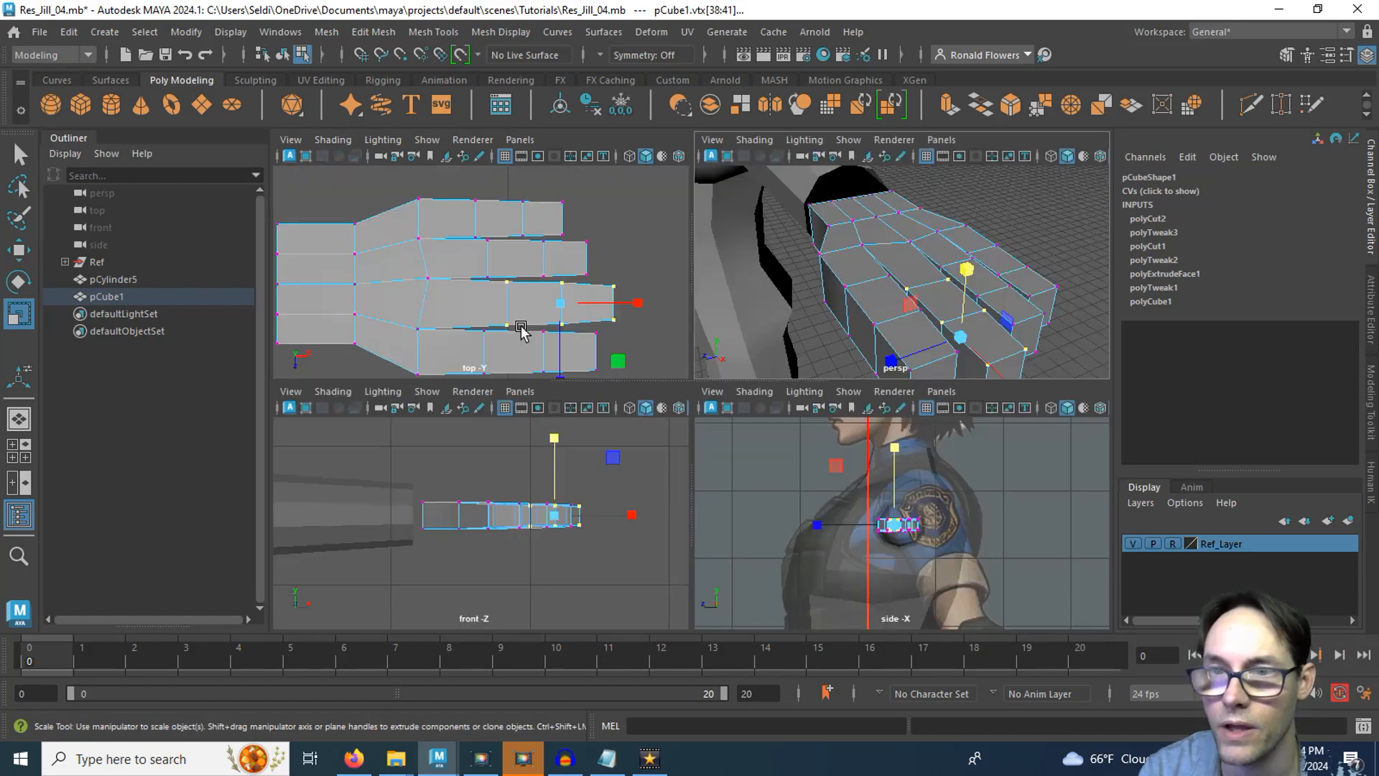
Step: Insert an edge loop around the flared part of the palm, just behind the knuckles, with Multi-Cut
key(space)
alt+drag(679, 425, 783, 441)
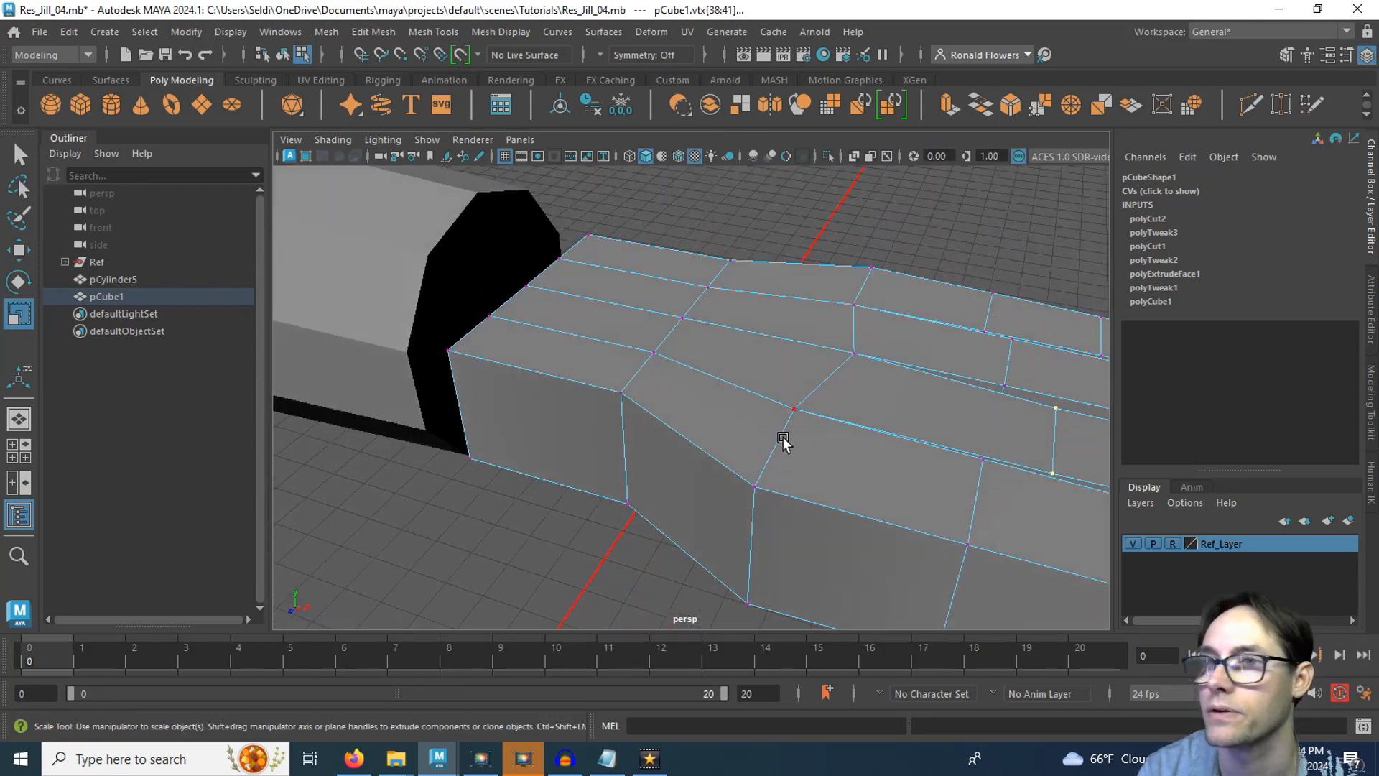
click(1243, 98)
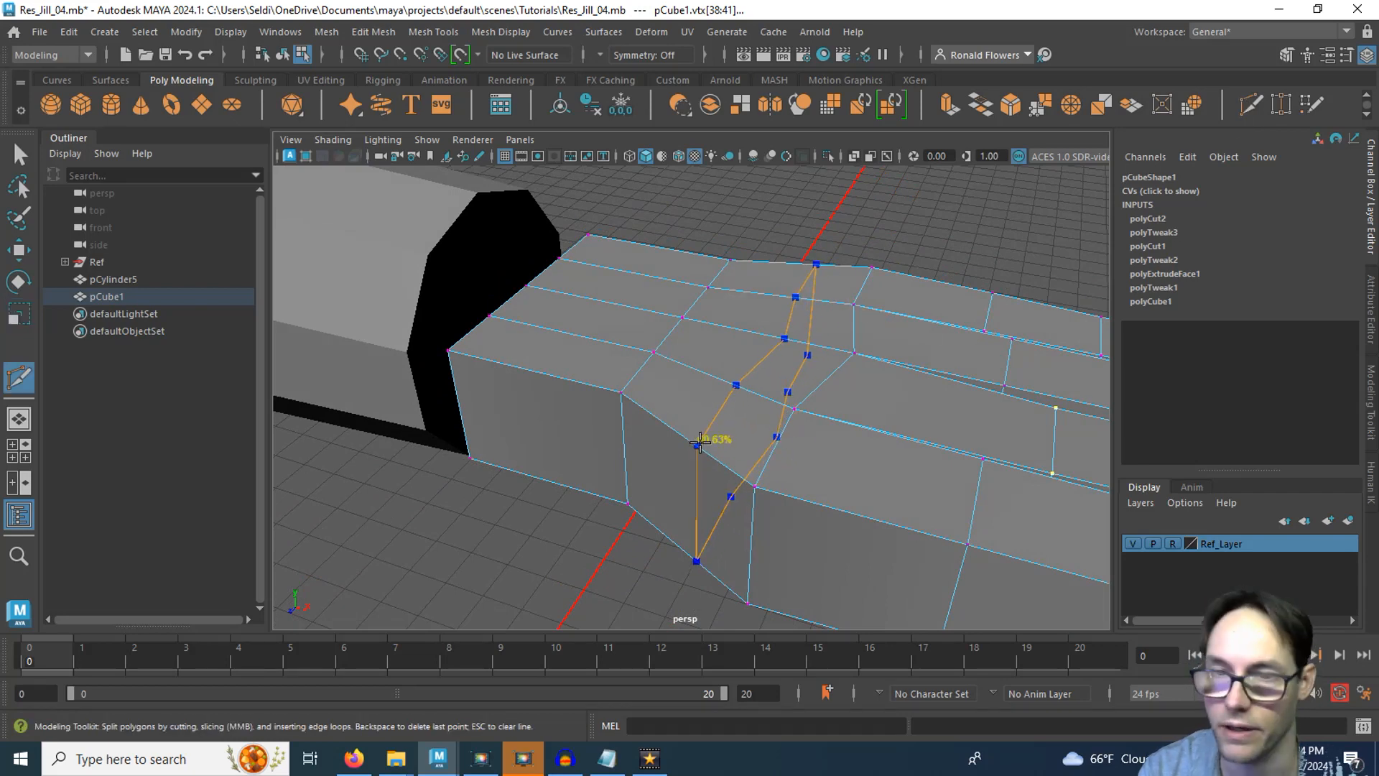
ctrl+click(701, 442)
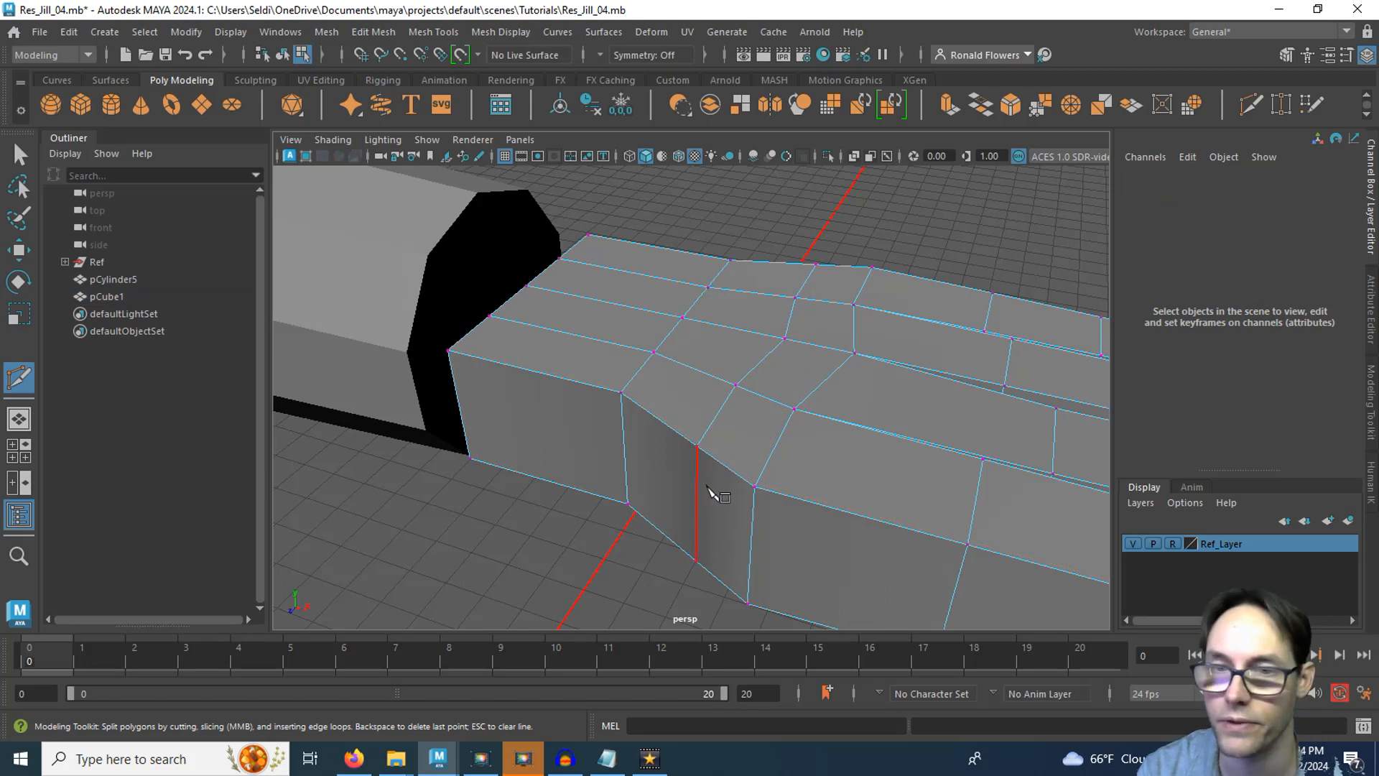
key(q)
Step: Select the row of four knuckle faces on the back of the hand and extrude them upward by about 0.072 in local Z
right_drag(735, 437, 757, 299)
click(747, 438)
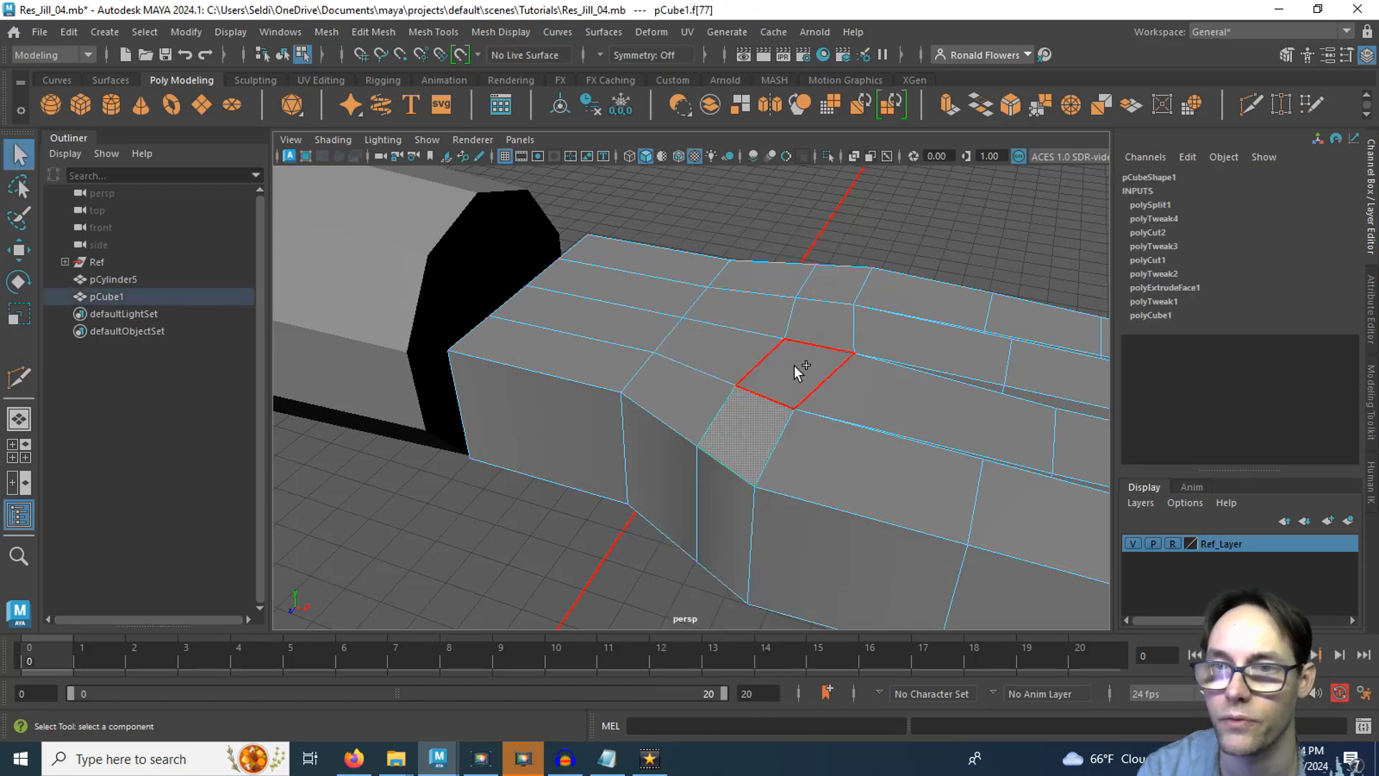
shift+double_click(839, 281)
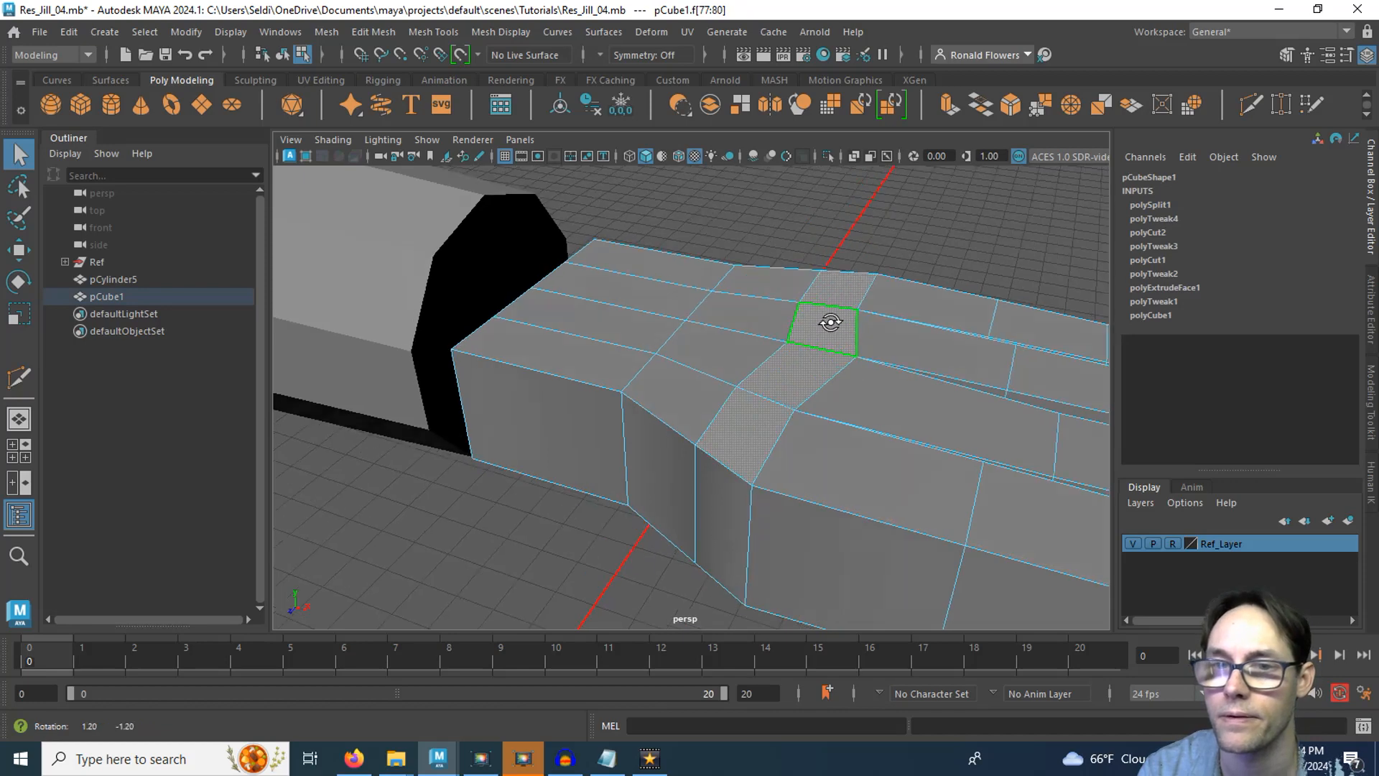
shift+click(825, 320)
alt+middle_drag(825, 320, 756, 324)
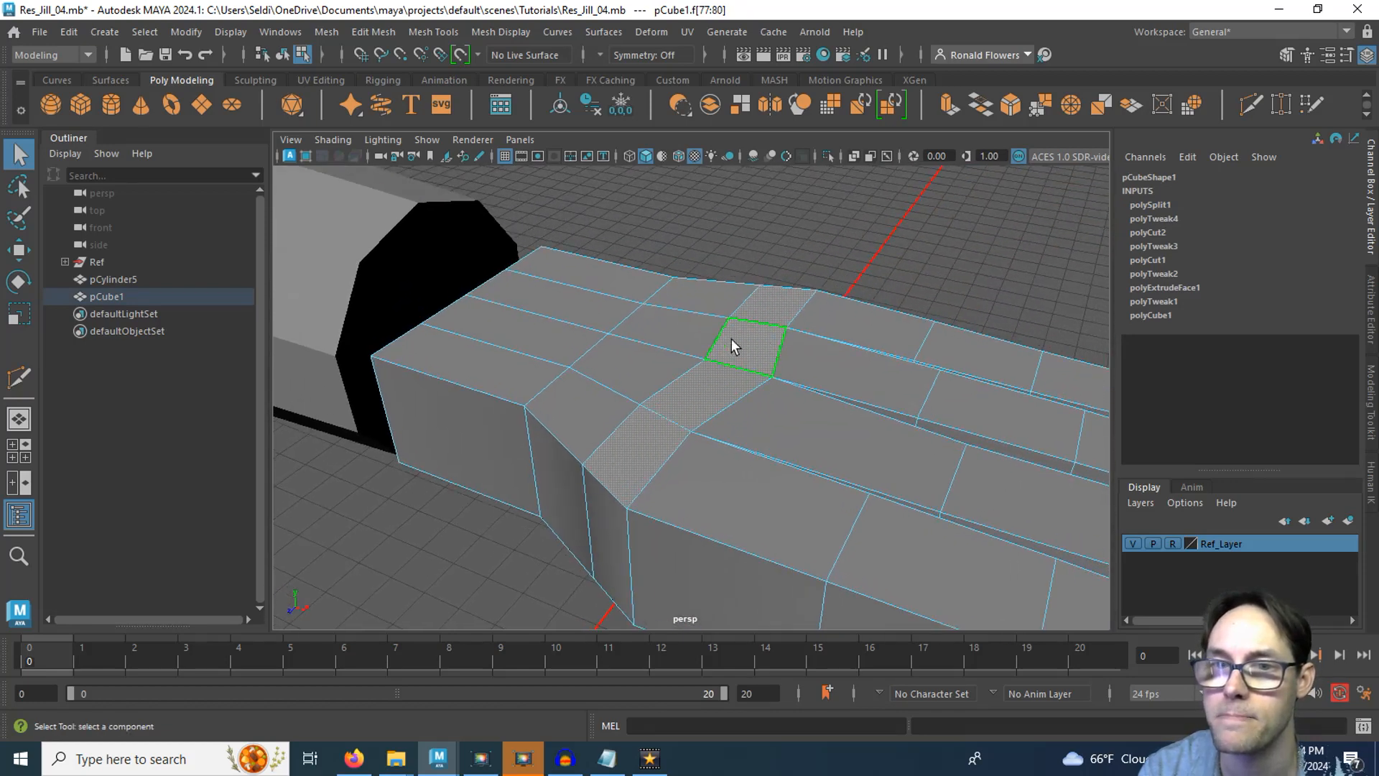
click(951, 105)
drag(636, 411, 635, 401)
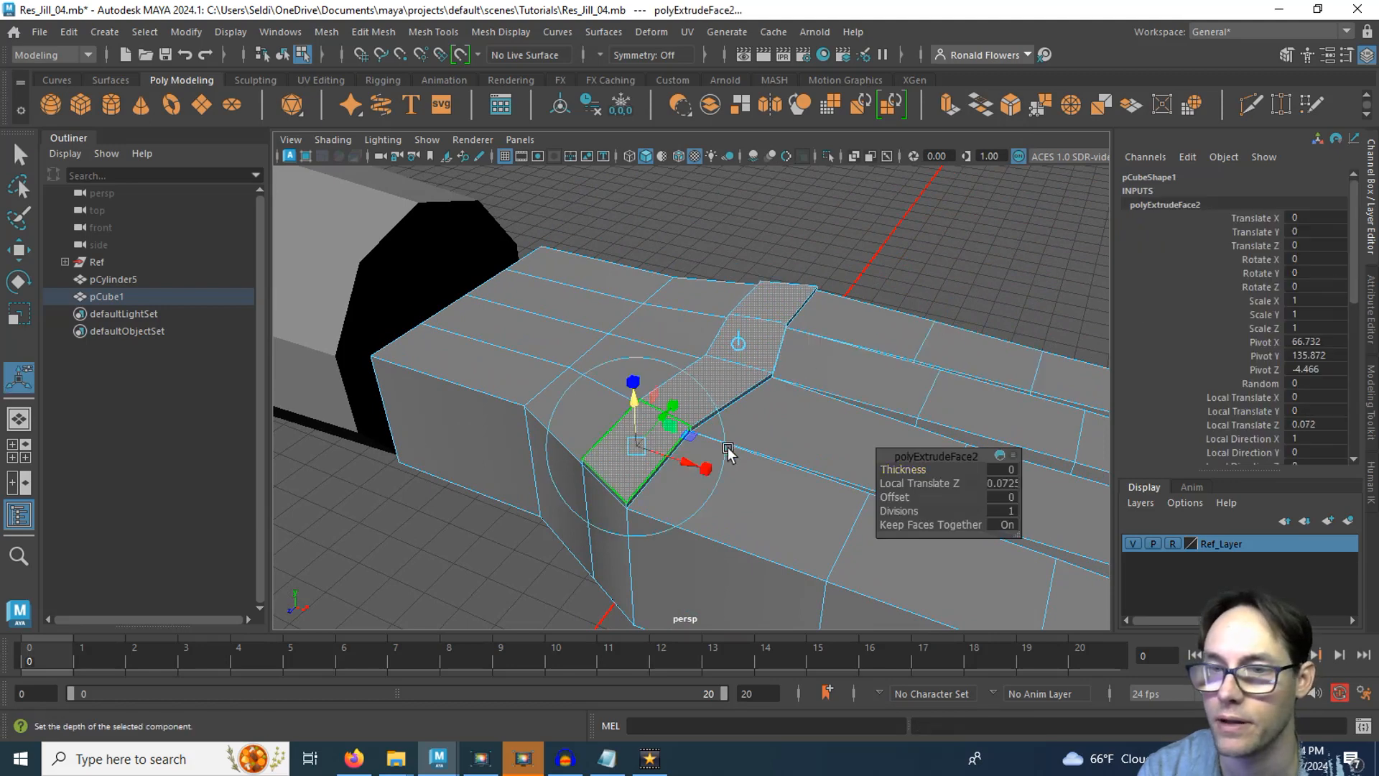
Step: Turn off Keep Faces Together for the knuckle extrusion and scale the four extruded faces inward individually
click(1006, 524)
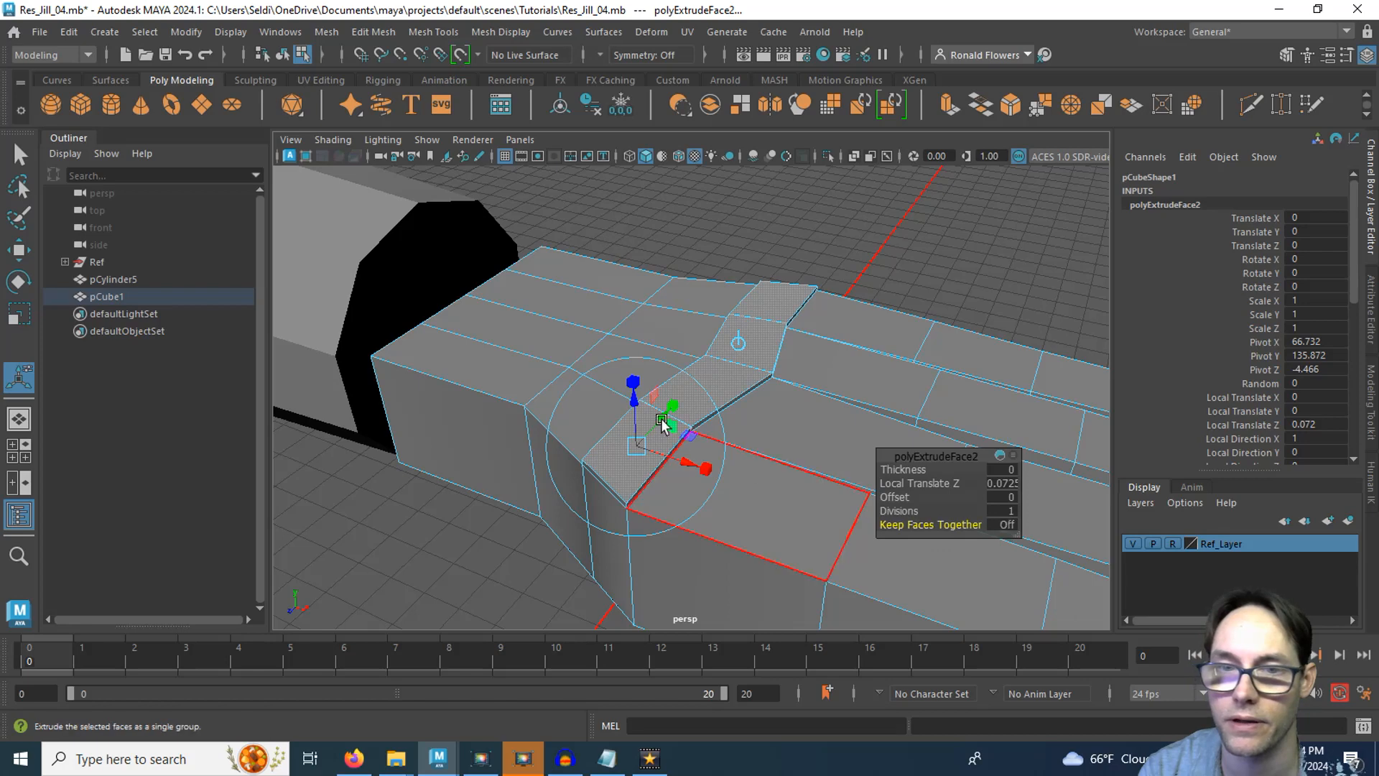
click(637, 382)
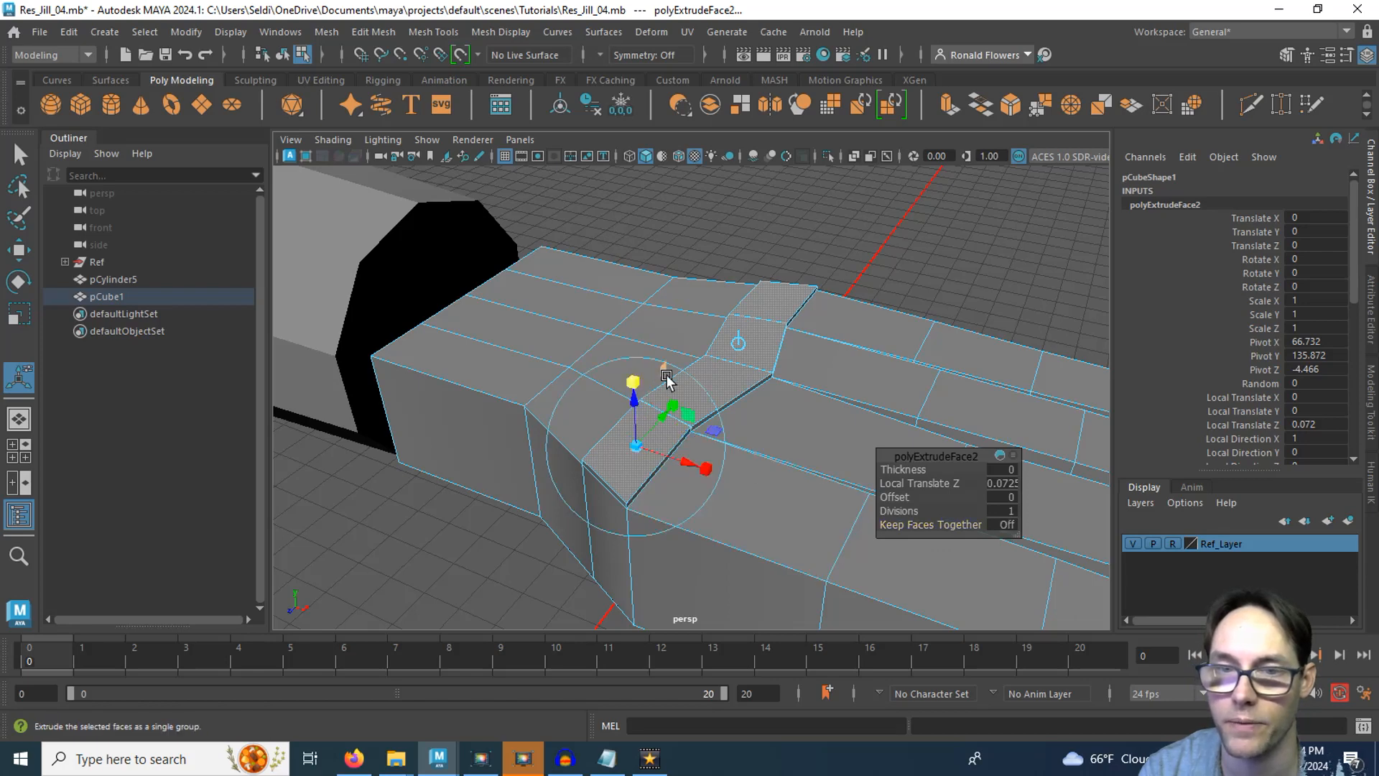
drag(635, 447, 717, 421)
Step: Preview the whole hand mesh smoothed, inspect the knuckles from above, and return it to the unsmoothed display
key(F8)
click(718, 415)
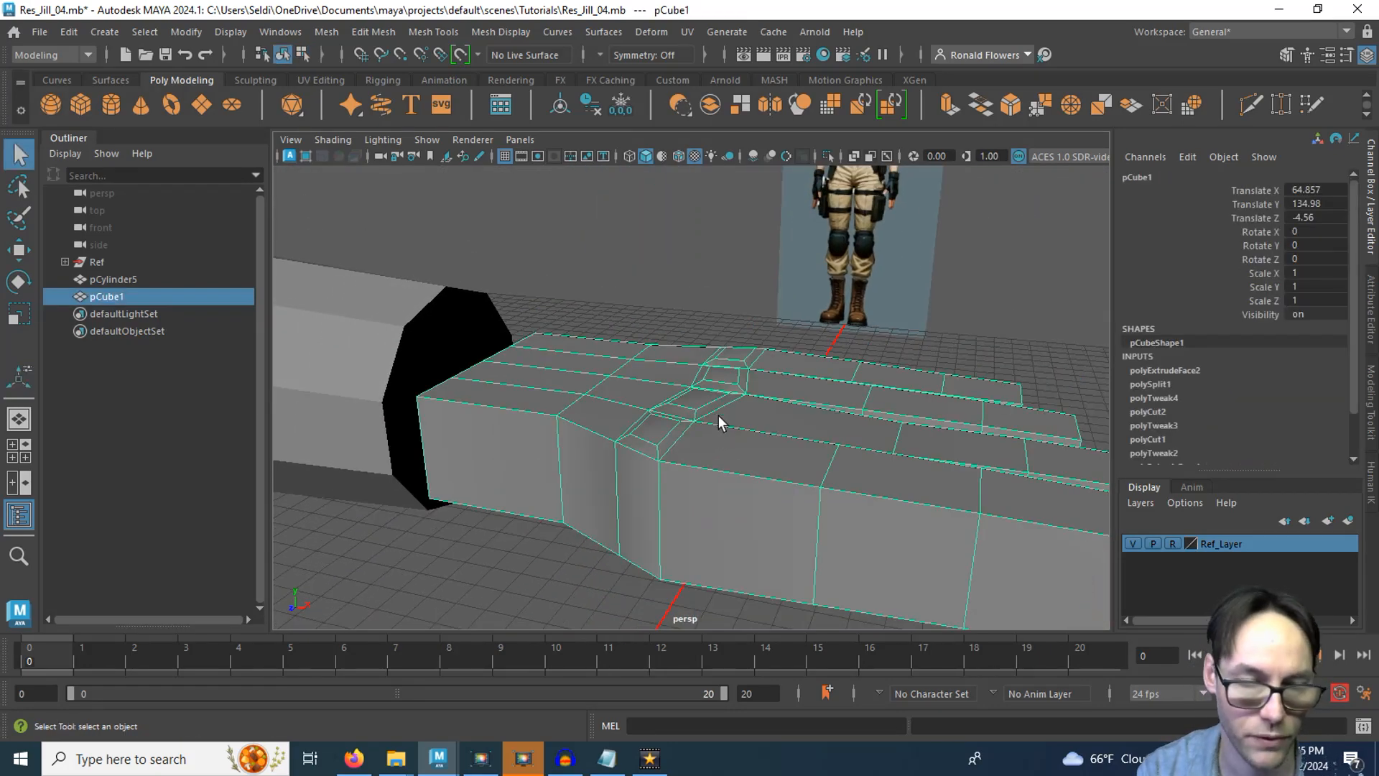
key(3)
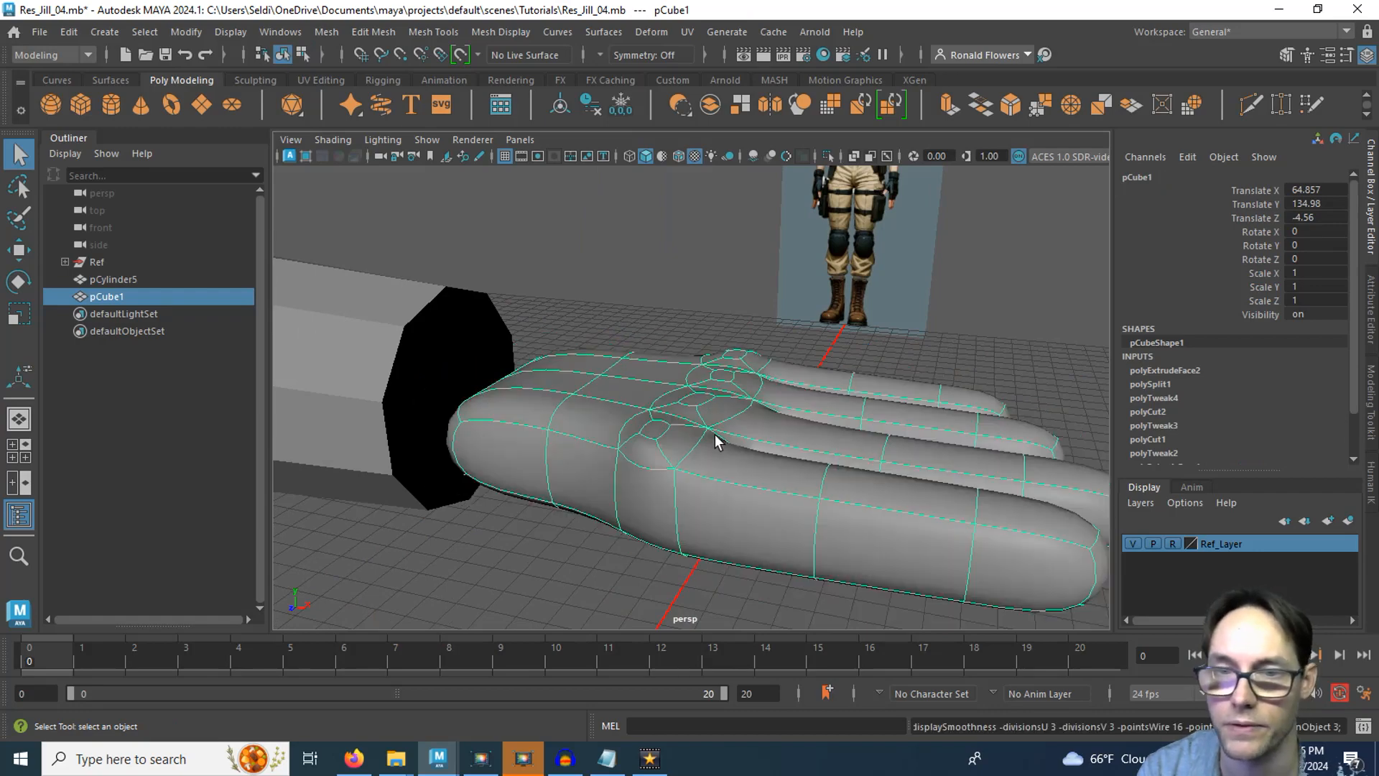
click(594, 566)
alt+drag(594, 566, 764, 523)
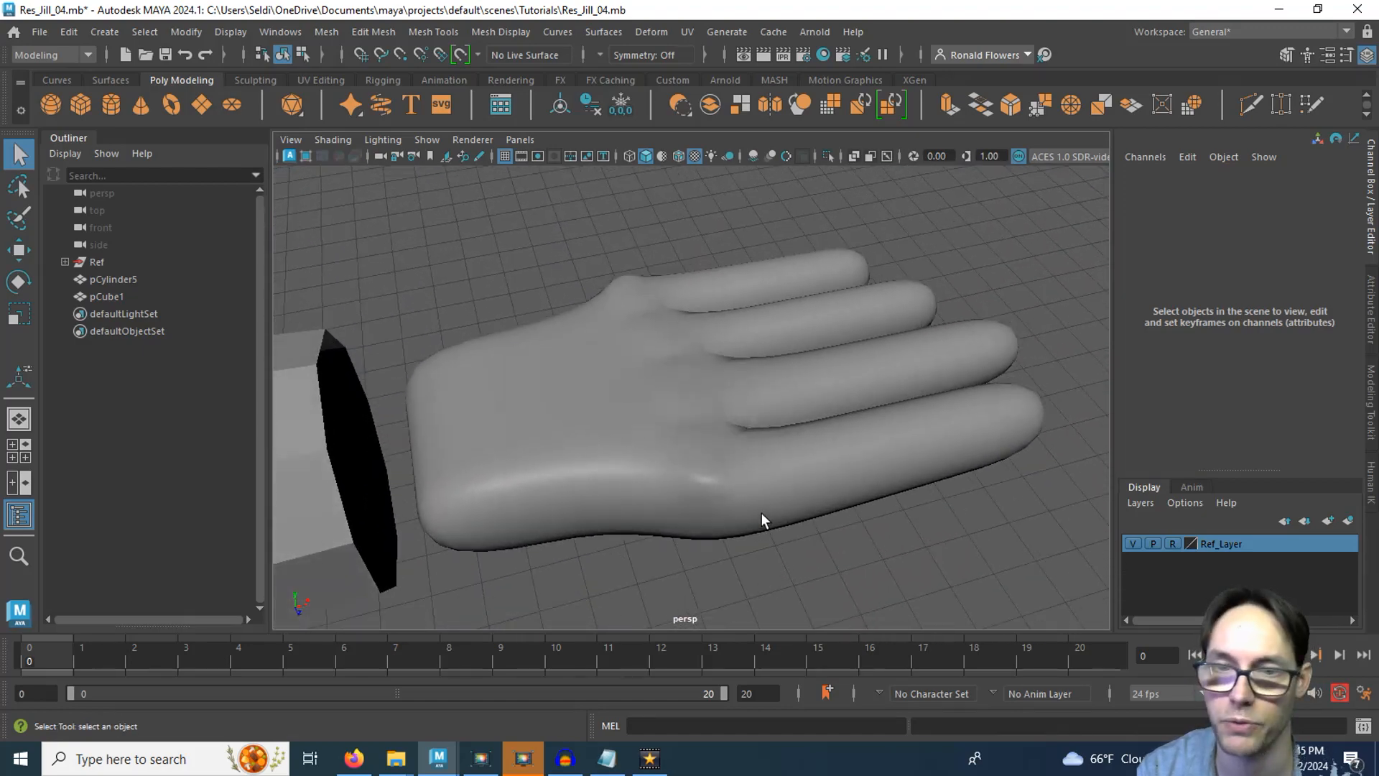
click(761, 512)
key(1)
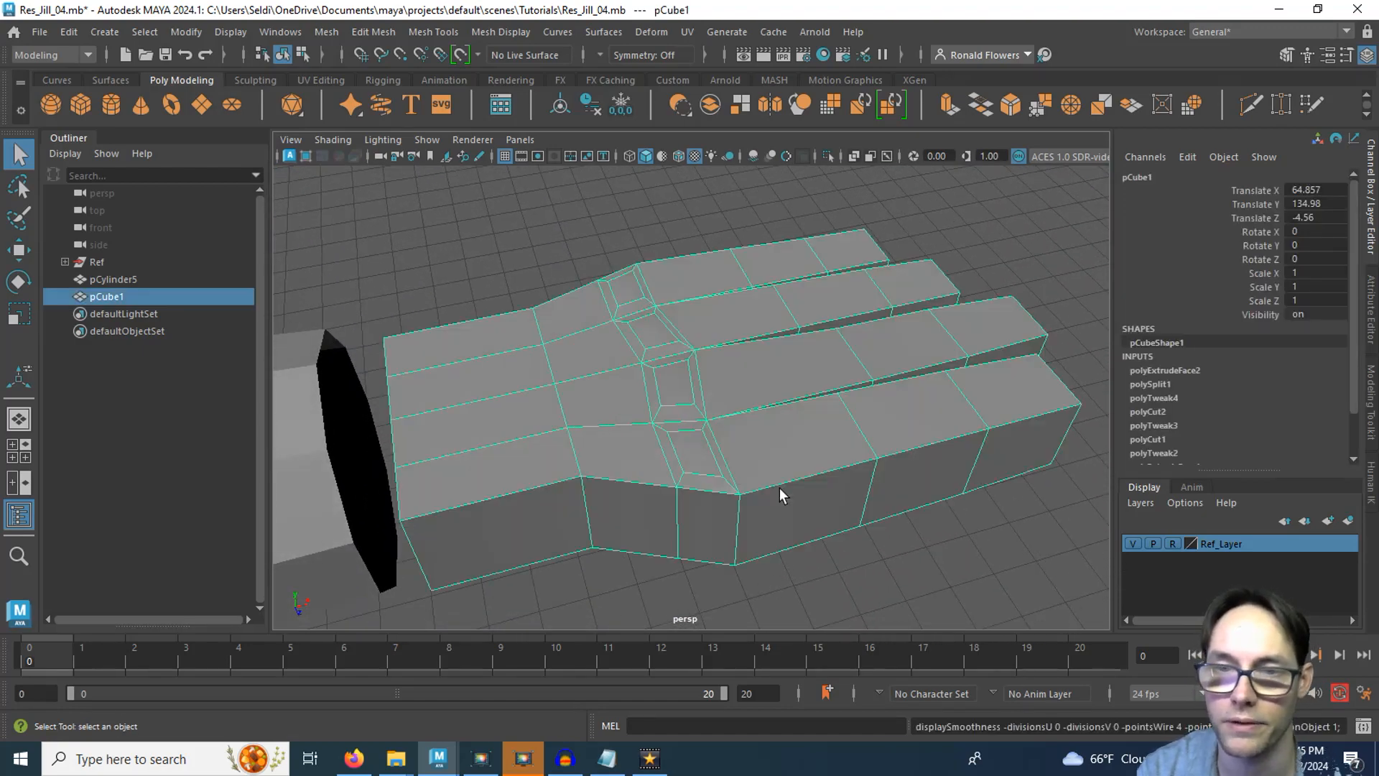
Step: Select the palm's side face nearest the wrist on the thumb side and extrude it outward by about 1.42 in local Z
alt+drag(800, 474, 752, 531)
key(F11)
key(t)
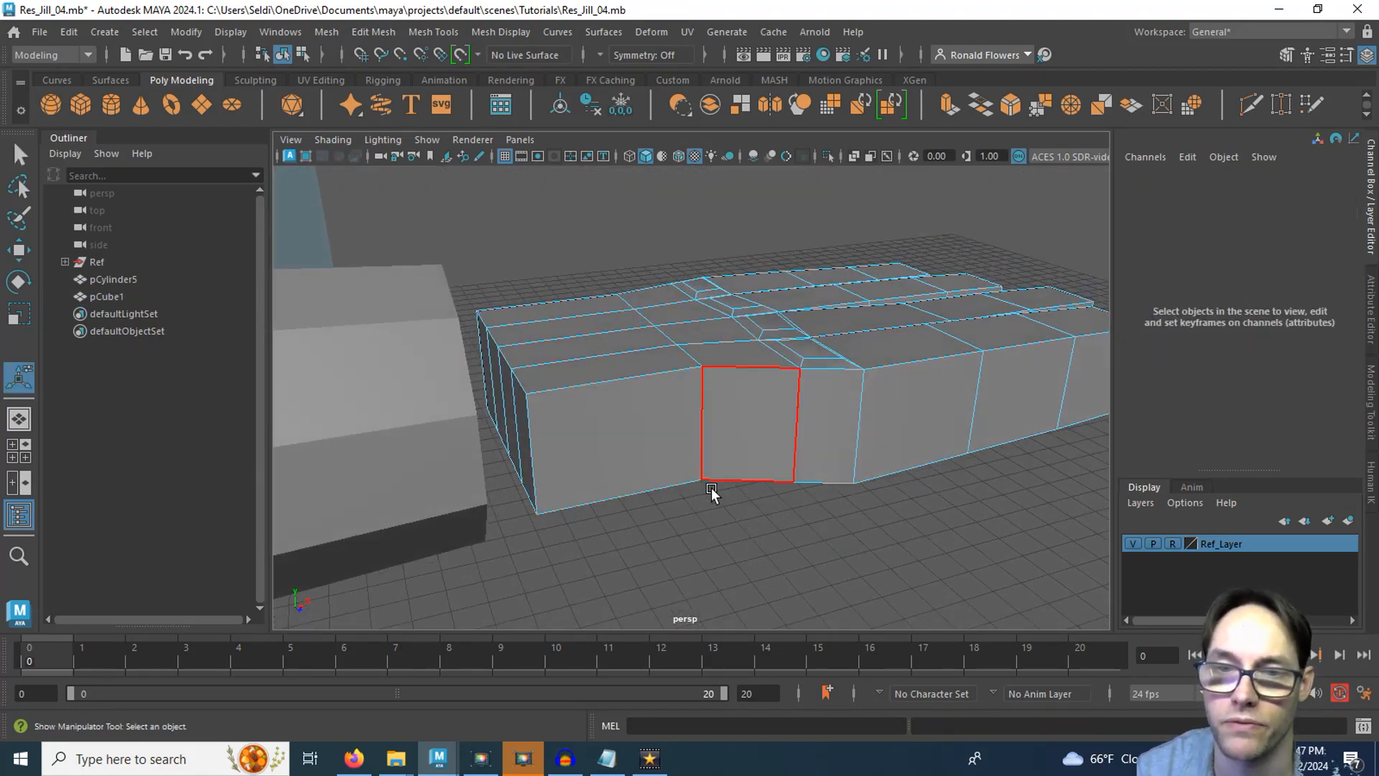
right_drag(681, 251, 675, 287)
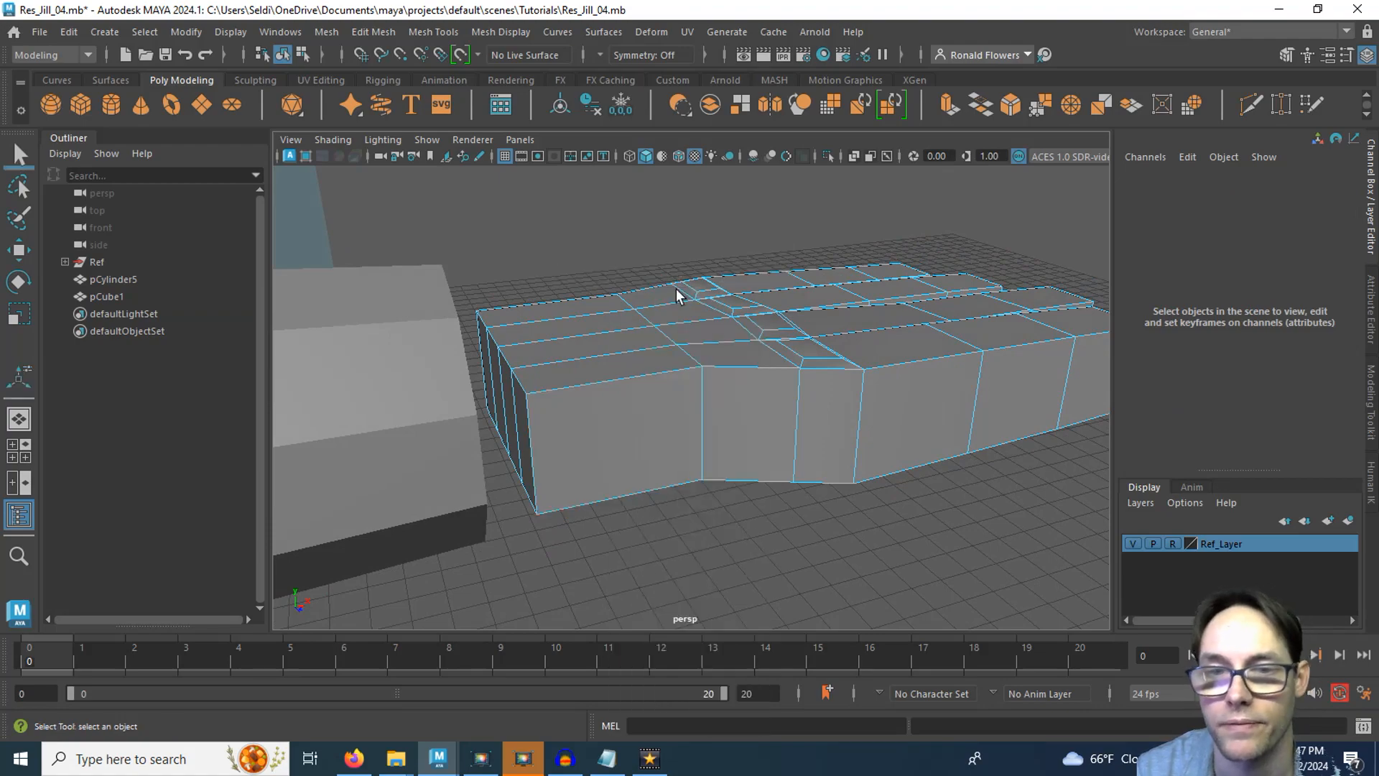
click(631, 454)
alt+drag(621, 451, 691, 428)
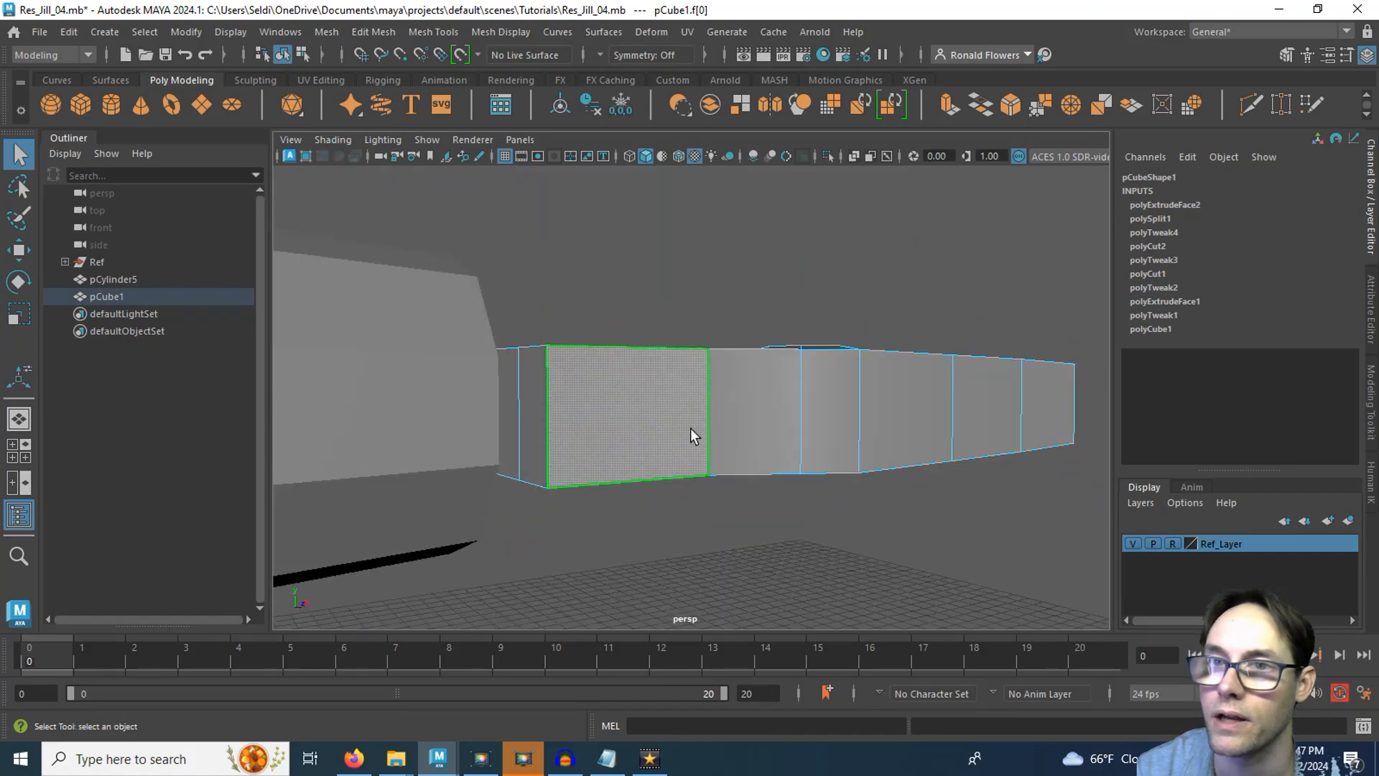
click(949, 108)
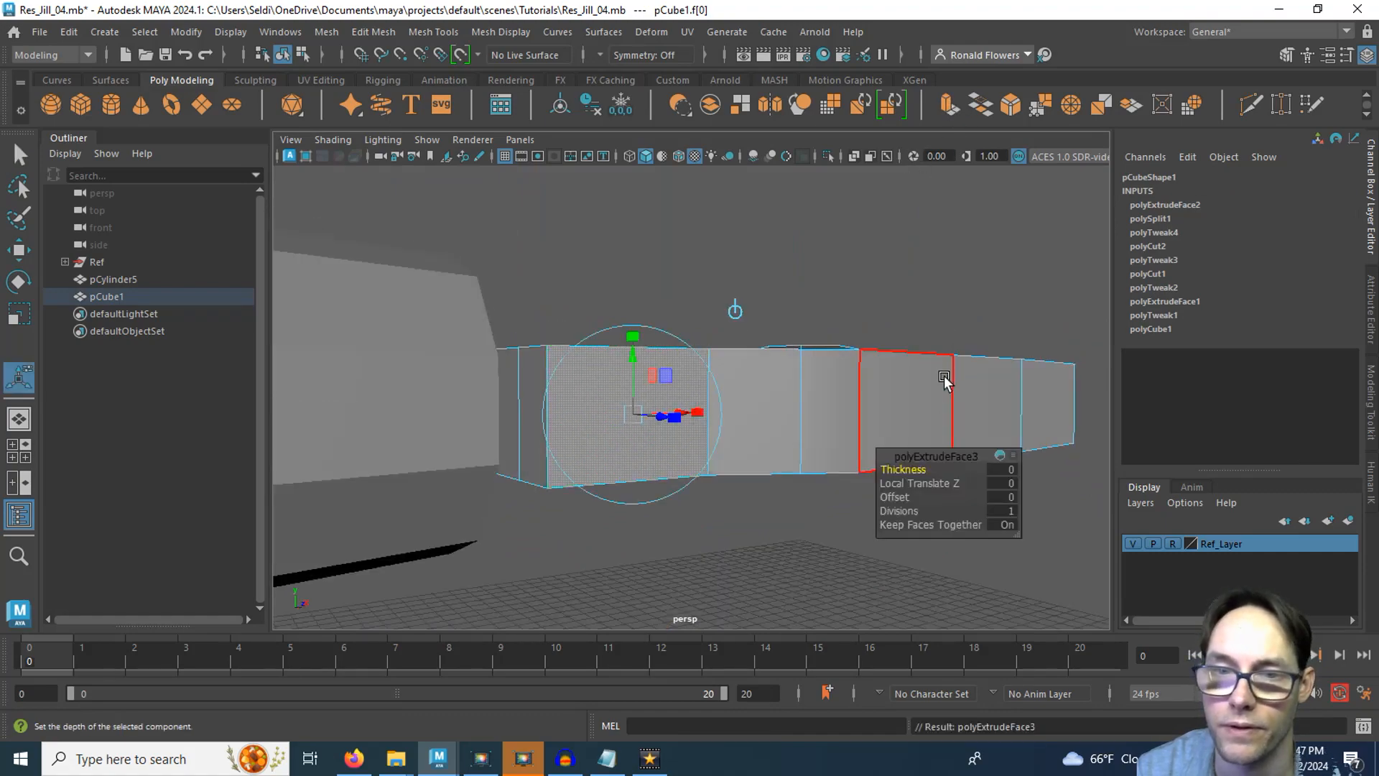
alt+drag(696, 467, 694, 539)
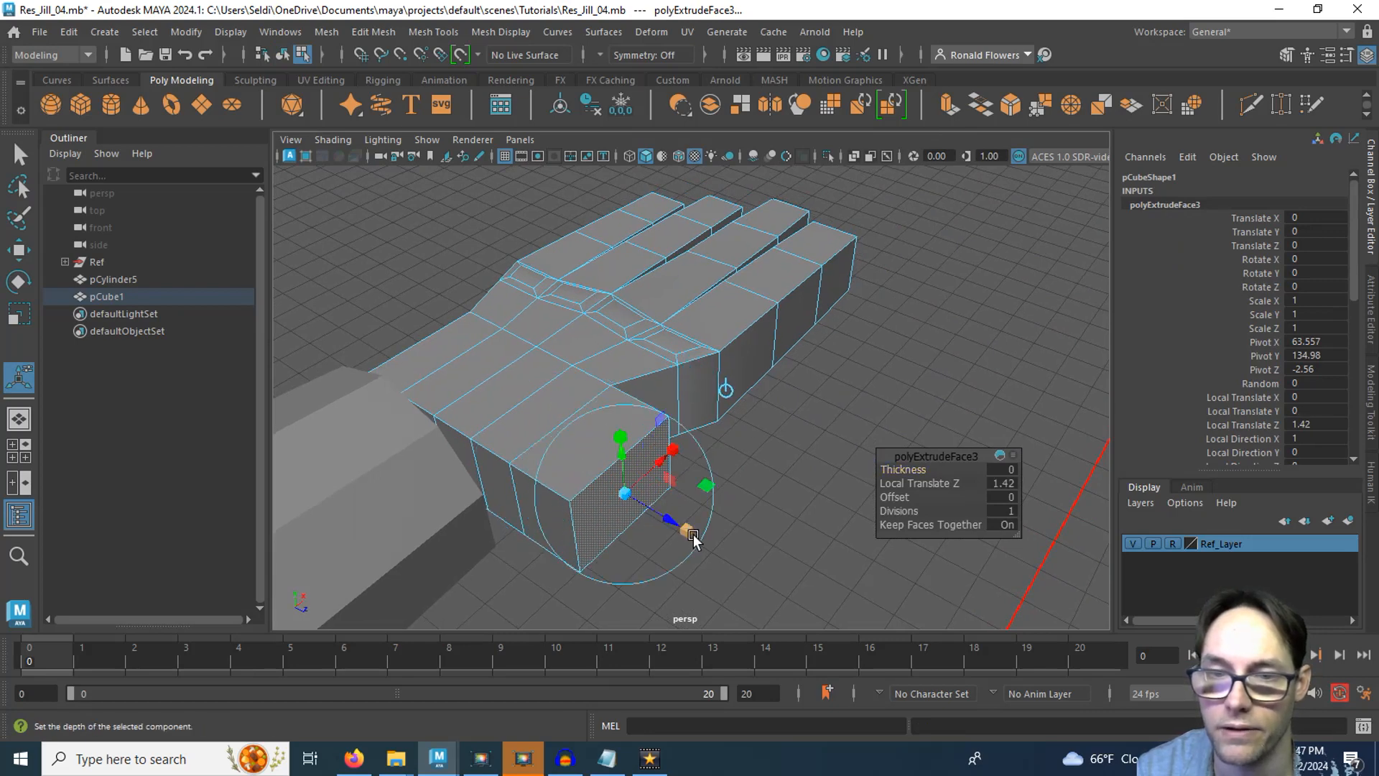
Step: Scale the extruded thumb-base face smaller and extend its extrusion to about 1.848 in local Z
click(624, 494)
drag(625, 496, 763, 431)
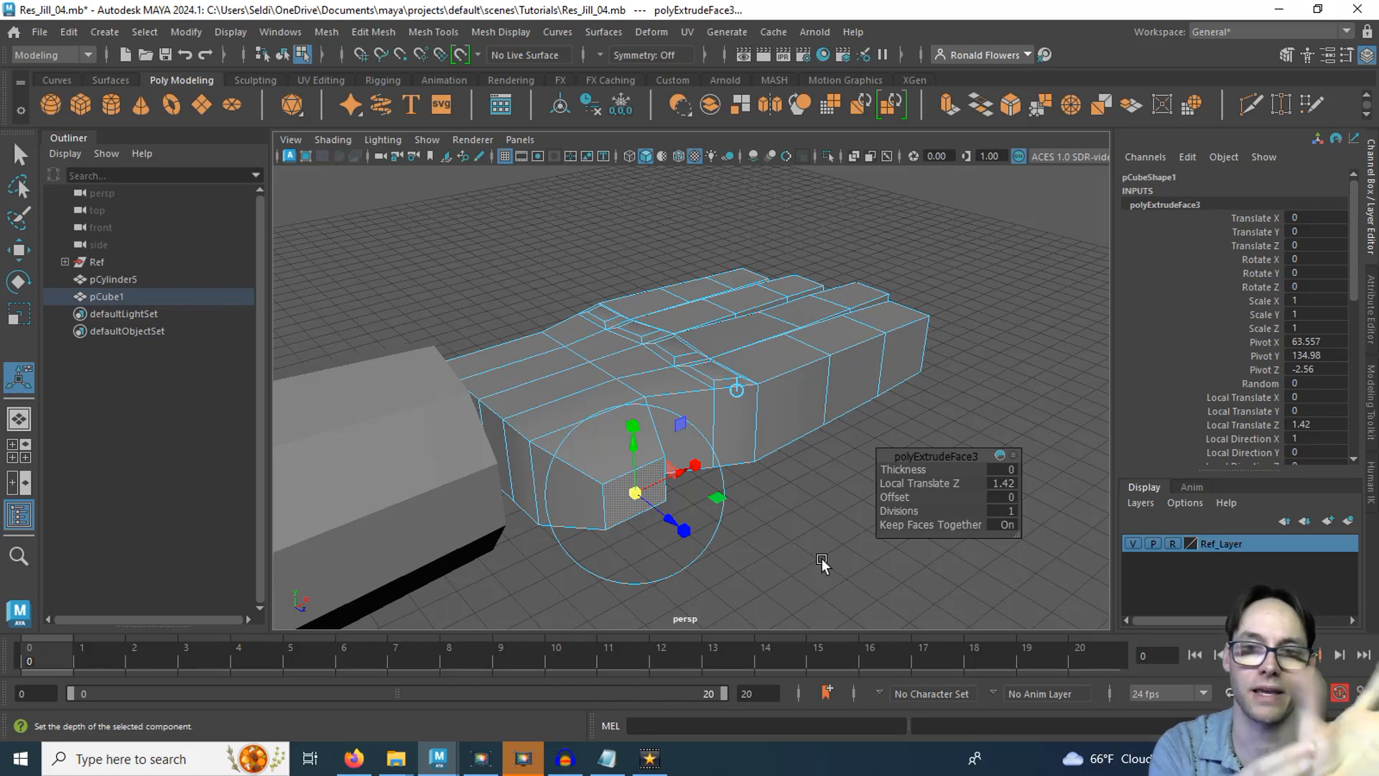
alt+drag(822, 558, 790, 542)
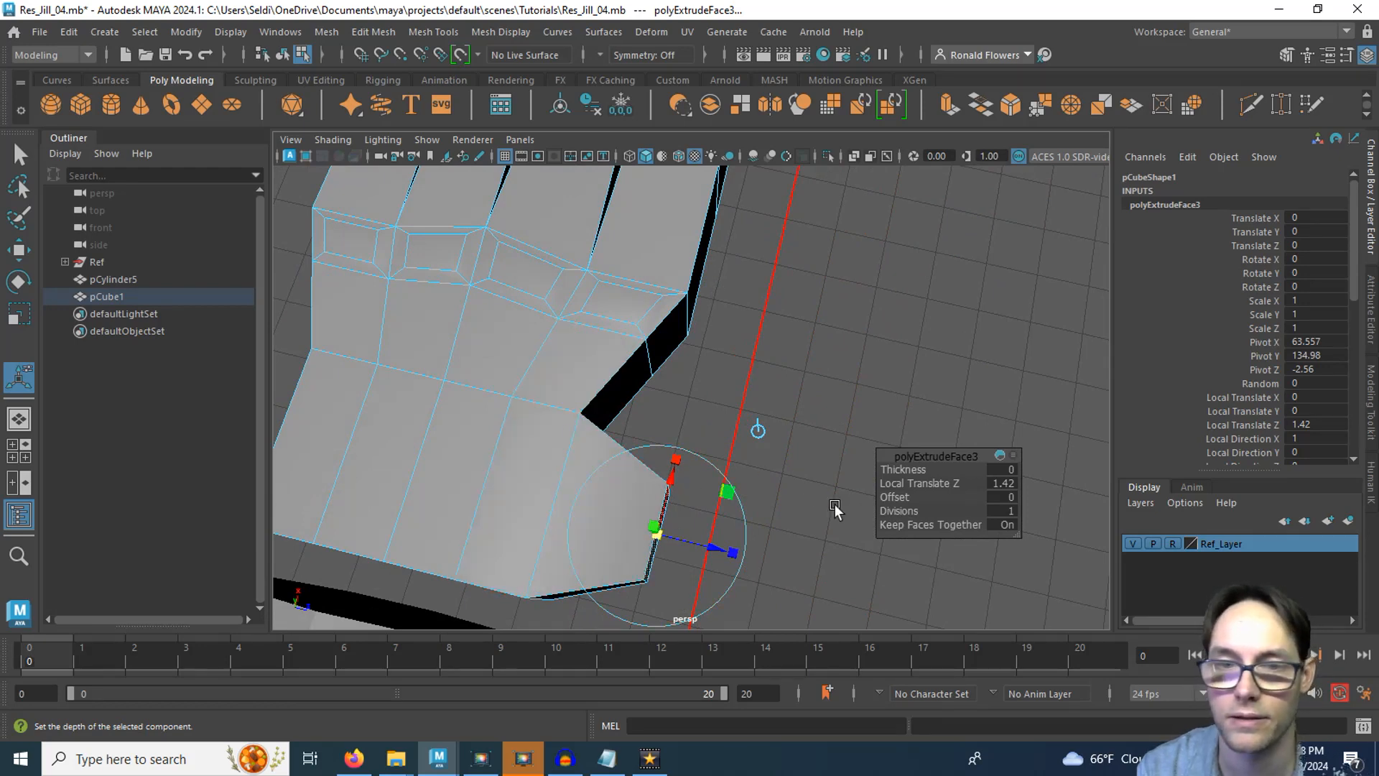
alt+drag(776, 462, 697, 449)
drag(582, 493, 610, 501)
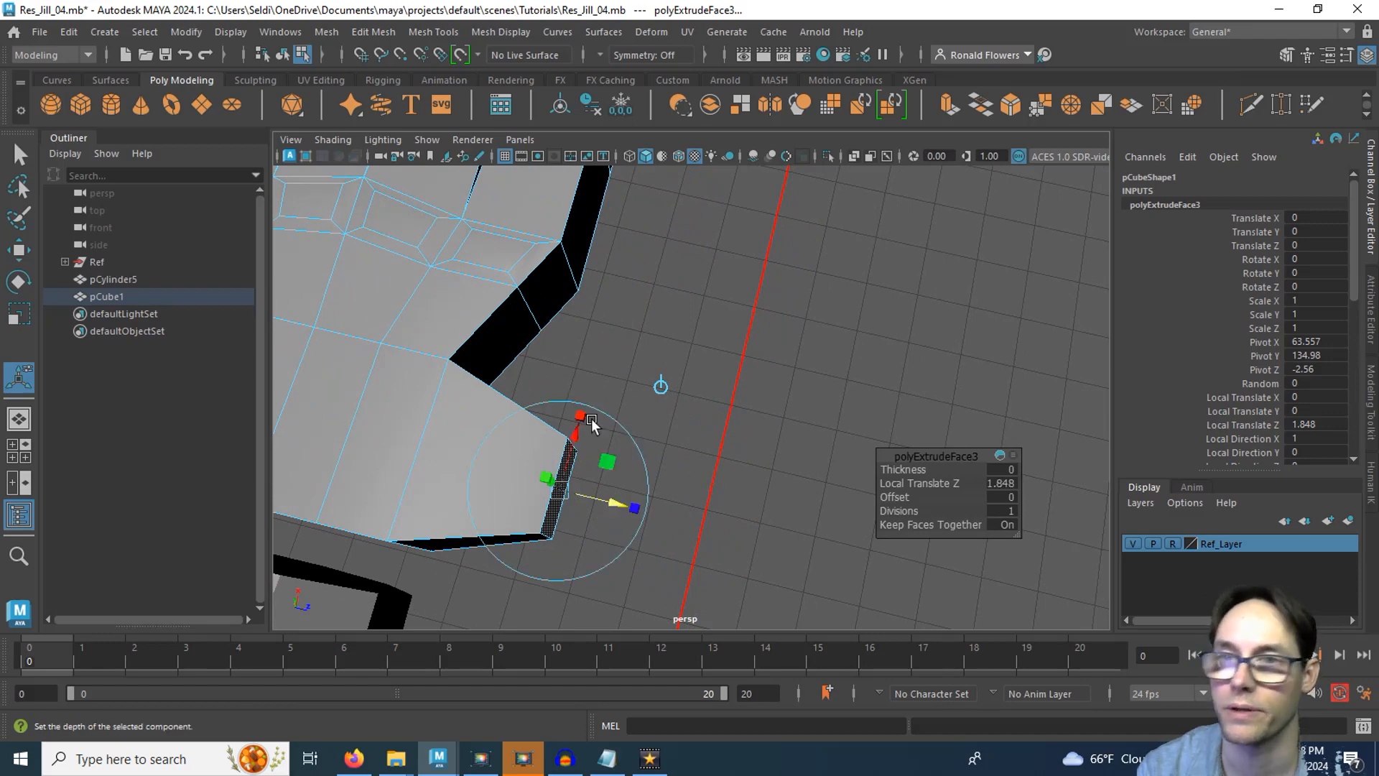
Step: Extrude the thumb's end face twice more, by about 1.718 and about 2.023 in local Z, forming two thumb segments
click(948, 106)
drag(615, 506, 682, 321)
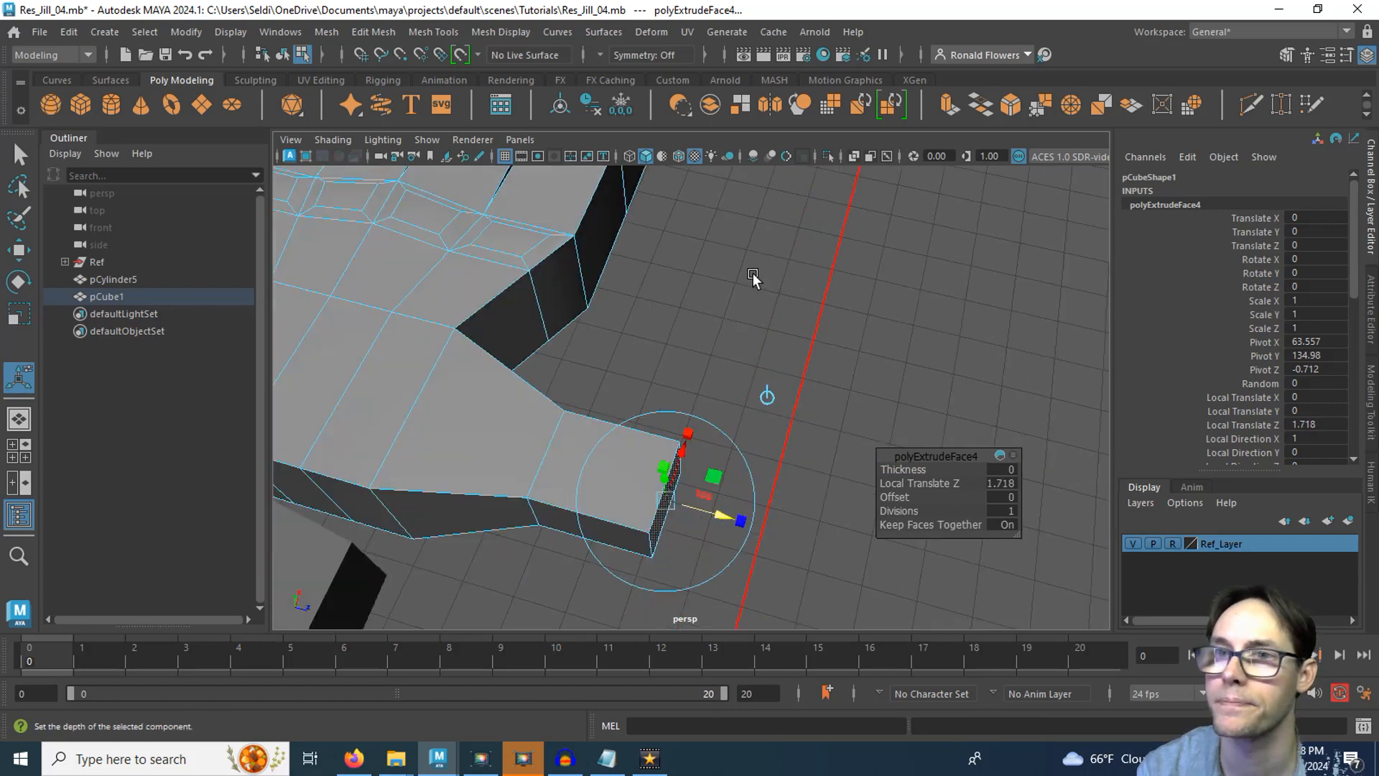
click(949, 105)
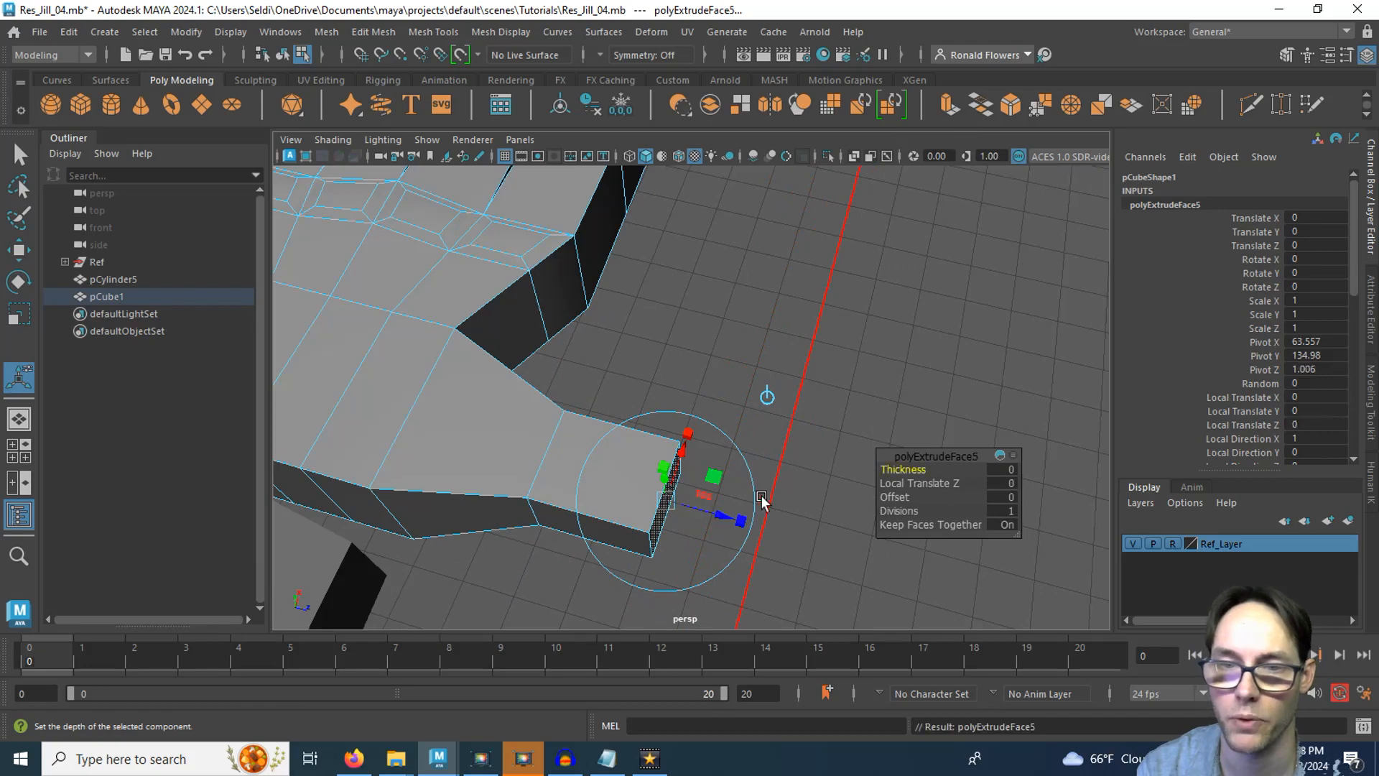
drag(761, 500, 704, 306)
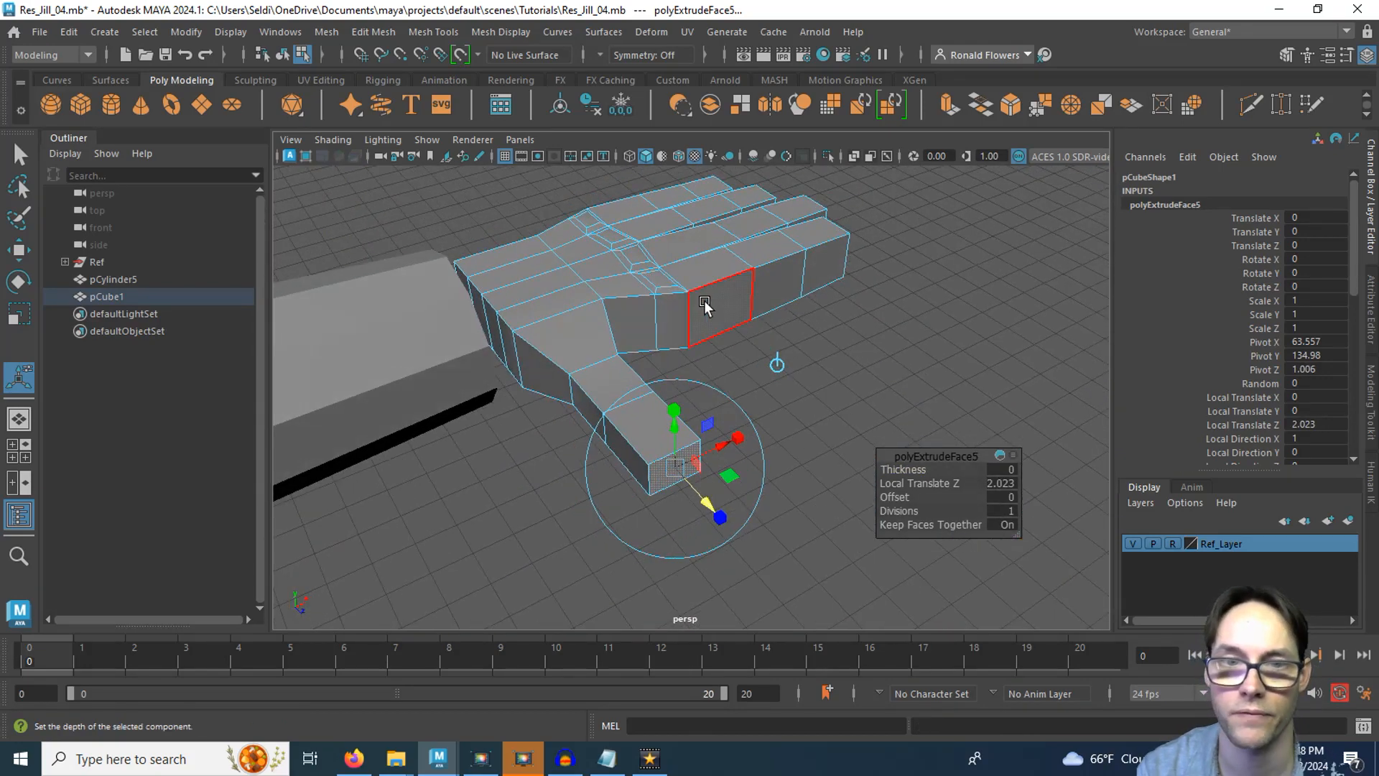
Step: In the top view, select the palm vertices where the thumb base begins and move them along Z toward the thumb
key(space)
key(space)
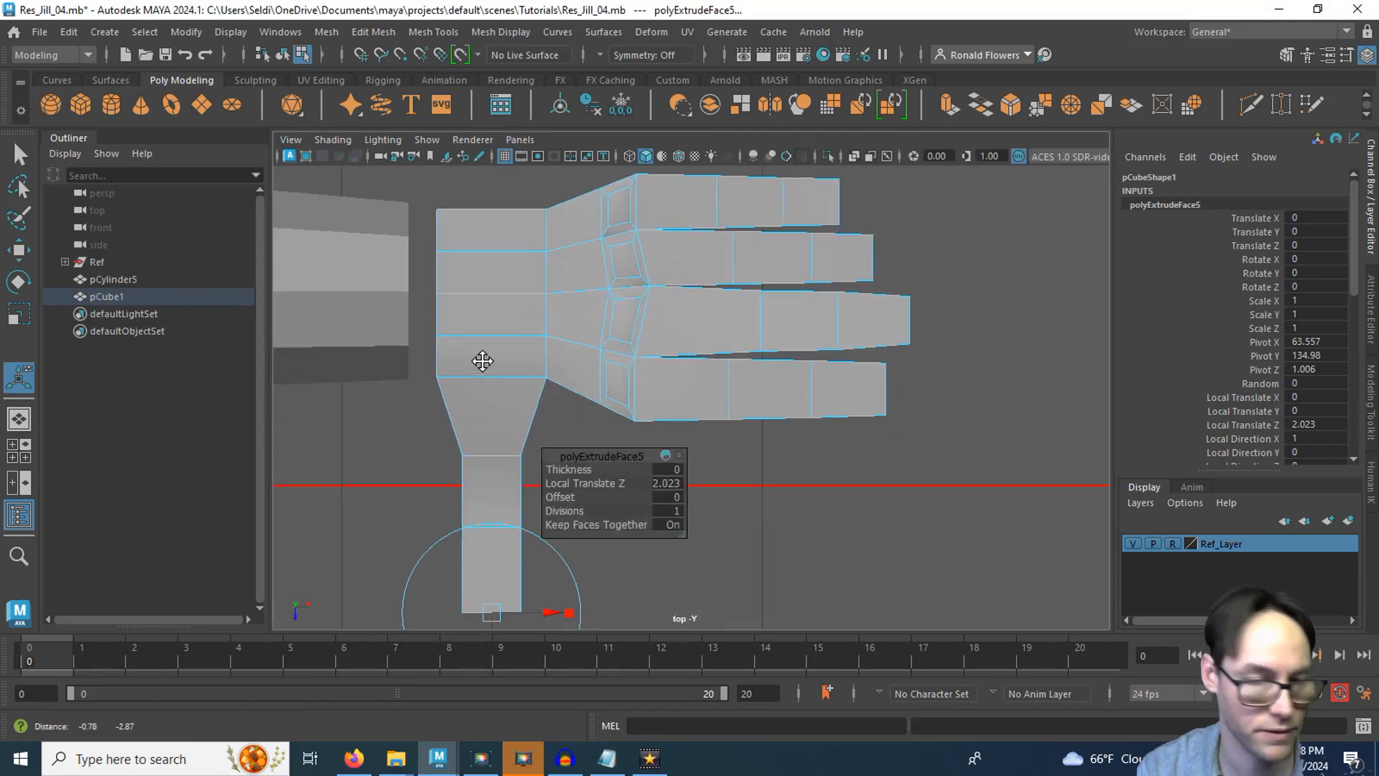
key(q)
click(581, 454)
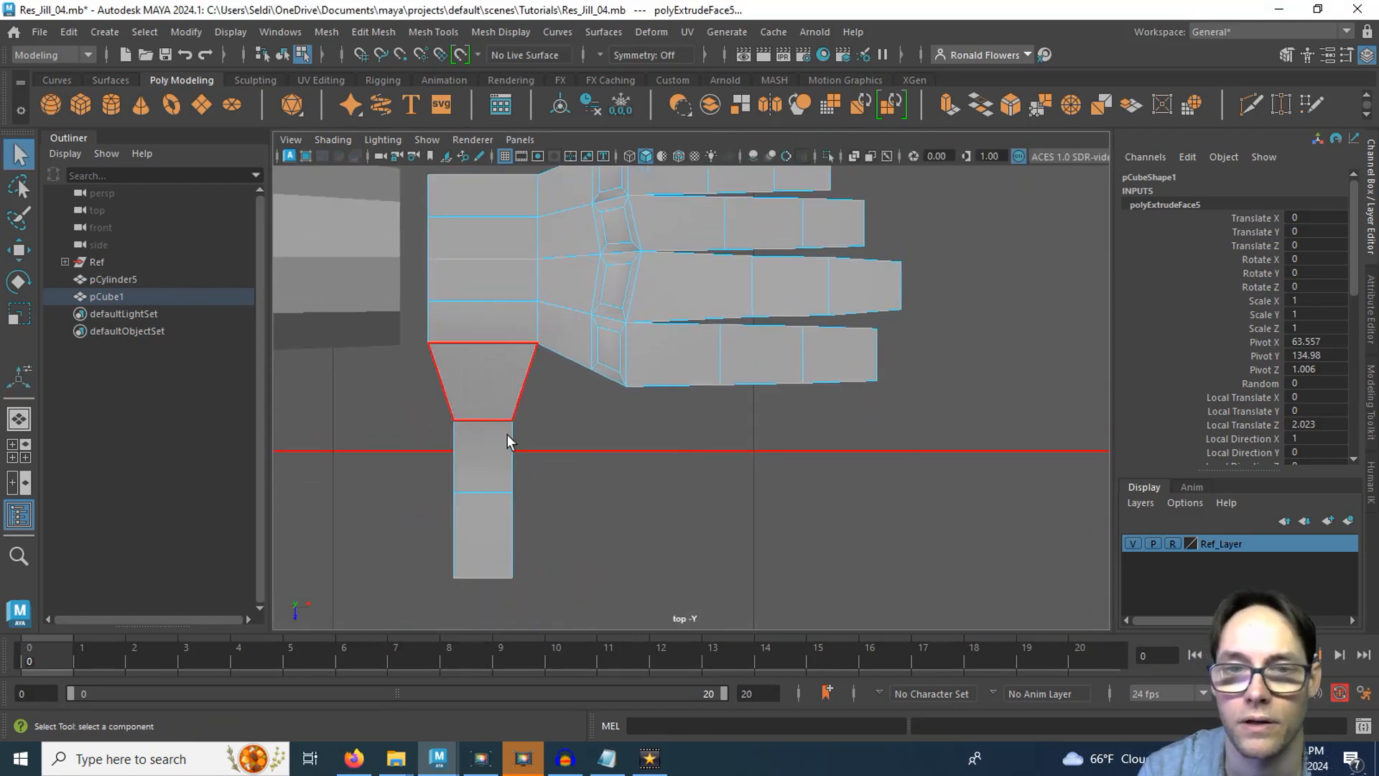
scroll(536, 411, up, 3)
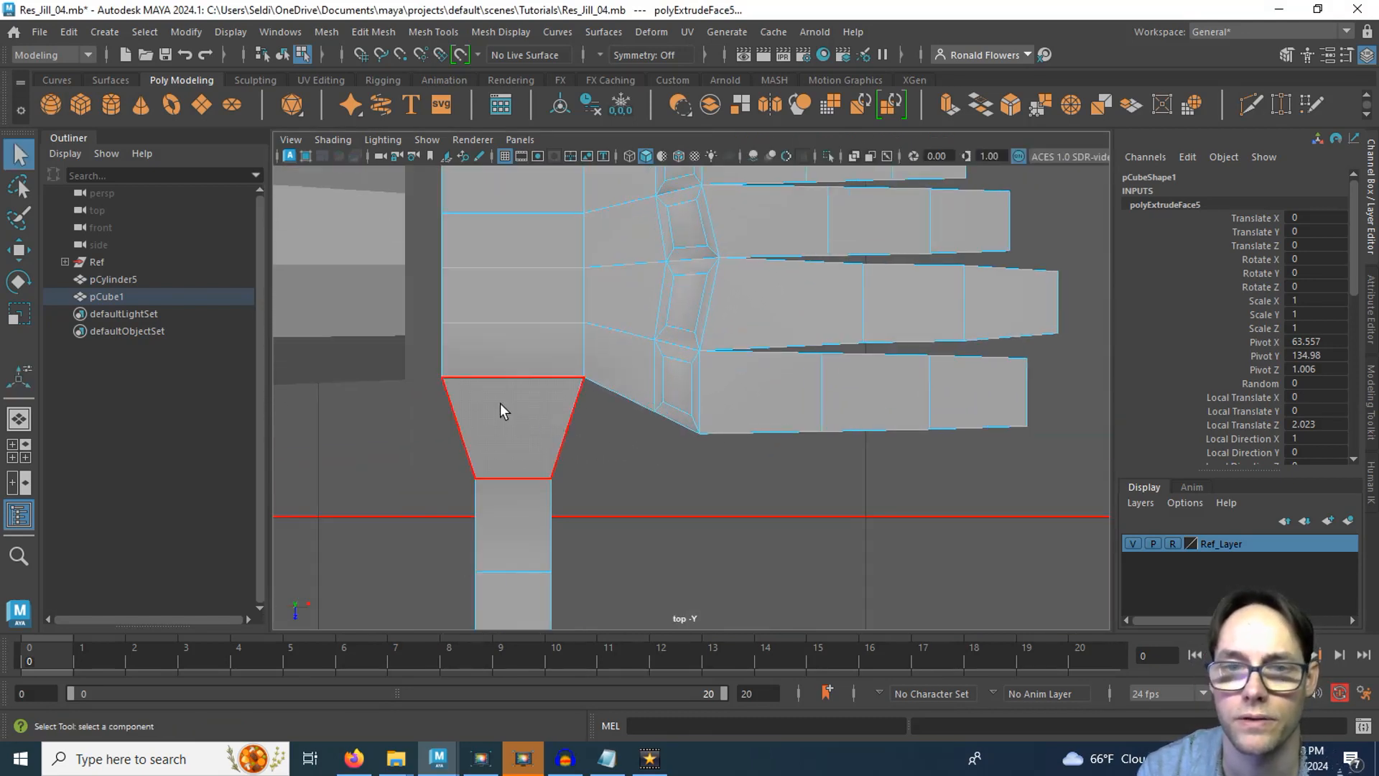
alt+middle_drag(500, 411, 524, 440)
right_drag(531, 403, 435, 249)
drag(460, 407, 638, 493)
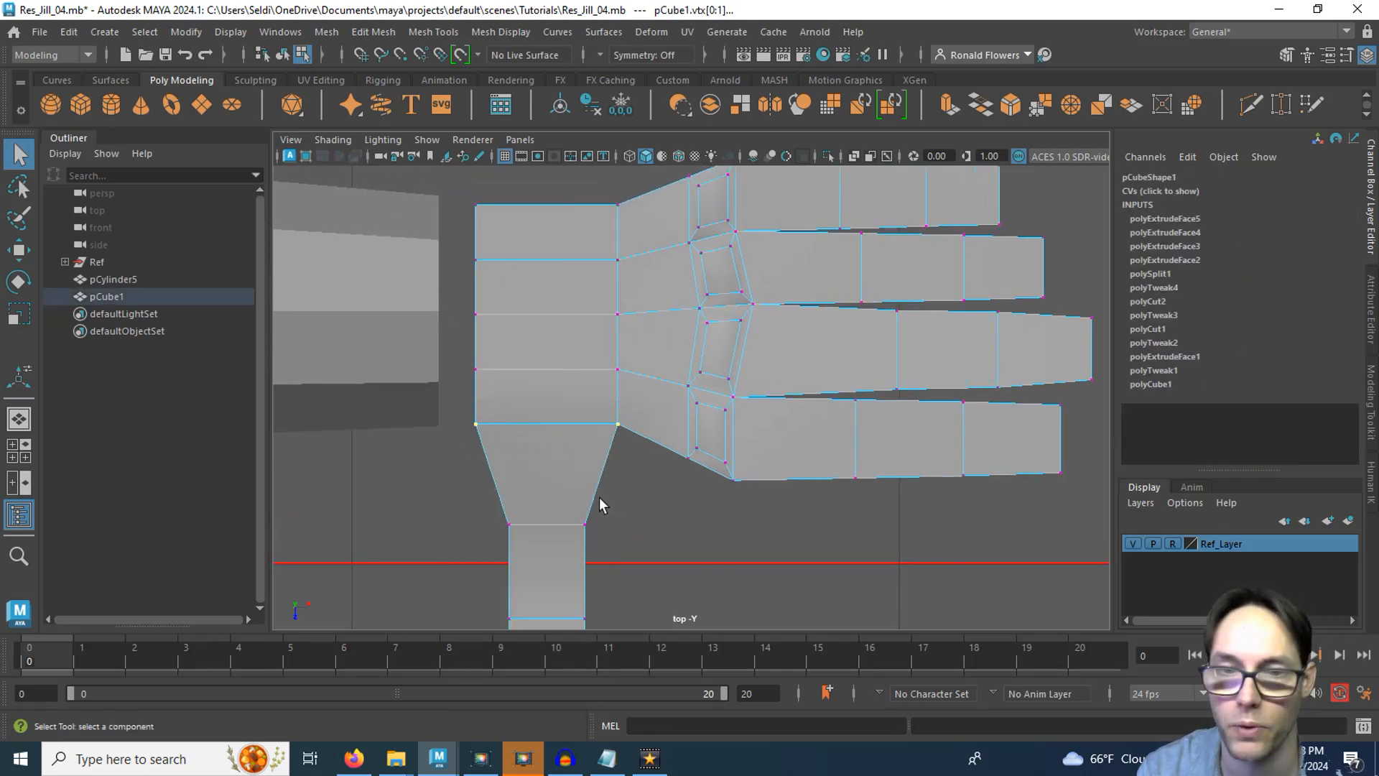
key(w)
drag(544, 501, 548, 527)
Step: Move the palm's outer vertex row along Z away from the thumb, and shift the three inner rows to even the spacing
alt+middle_drag(528, 296, 539, 416)
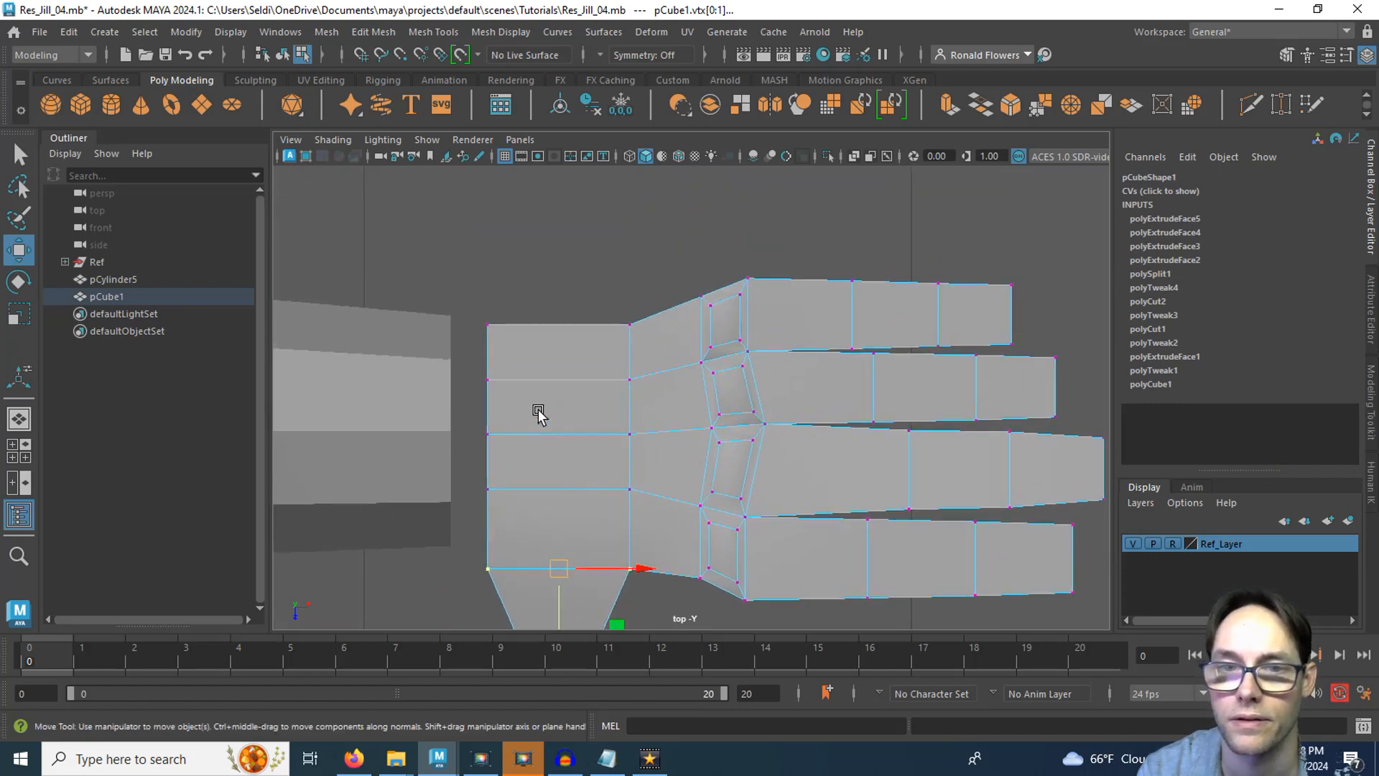
drag(494, 303, 642, 339)
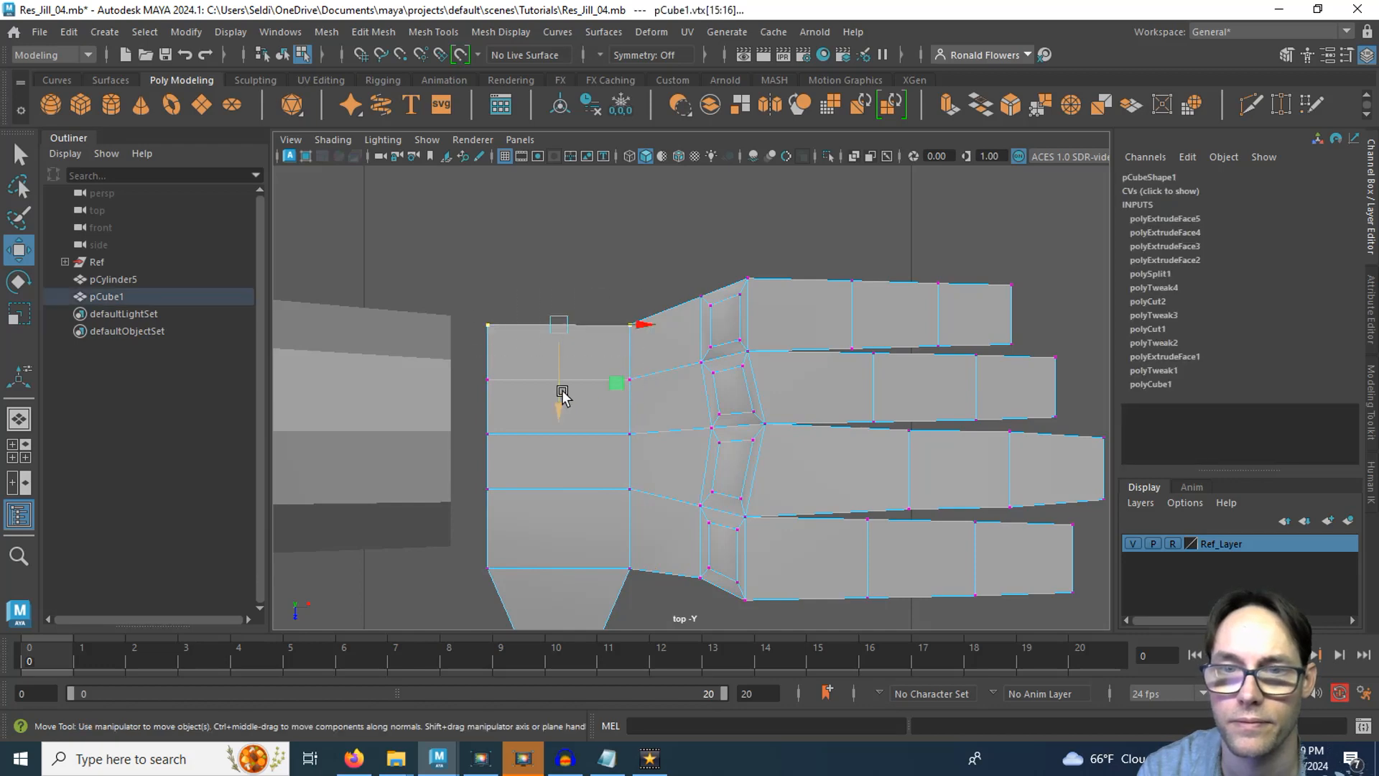
drag(560, 392, 563, 380)
drag(467, 352, 637, 400)
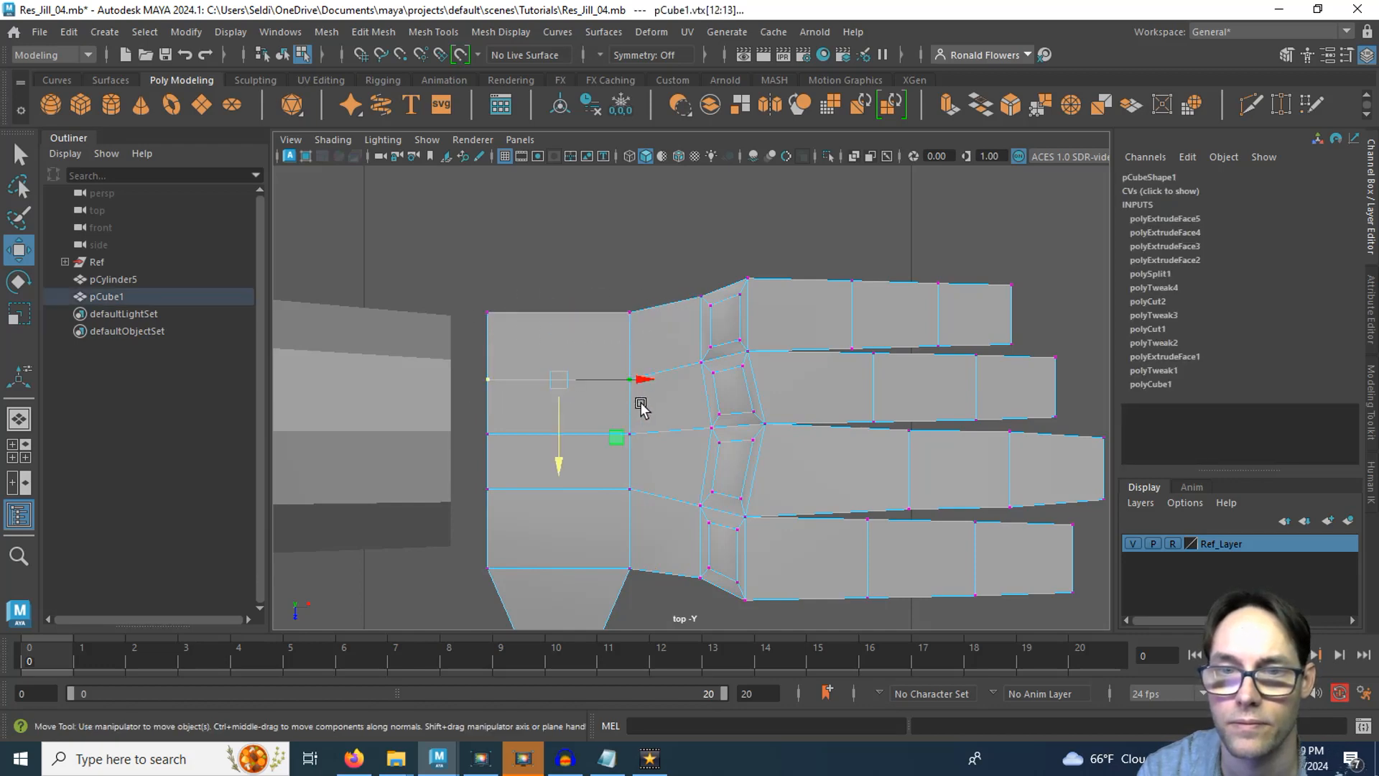
drag(563, 447, 562, 435)
drag(479, 425, 563, 479)
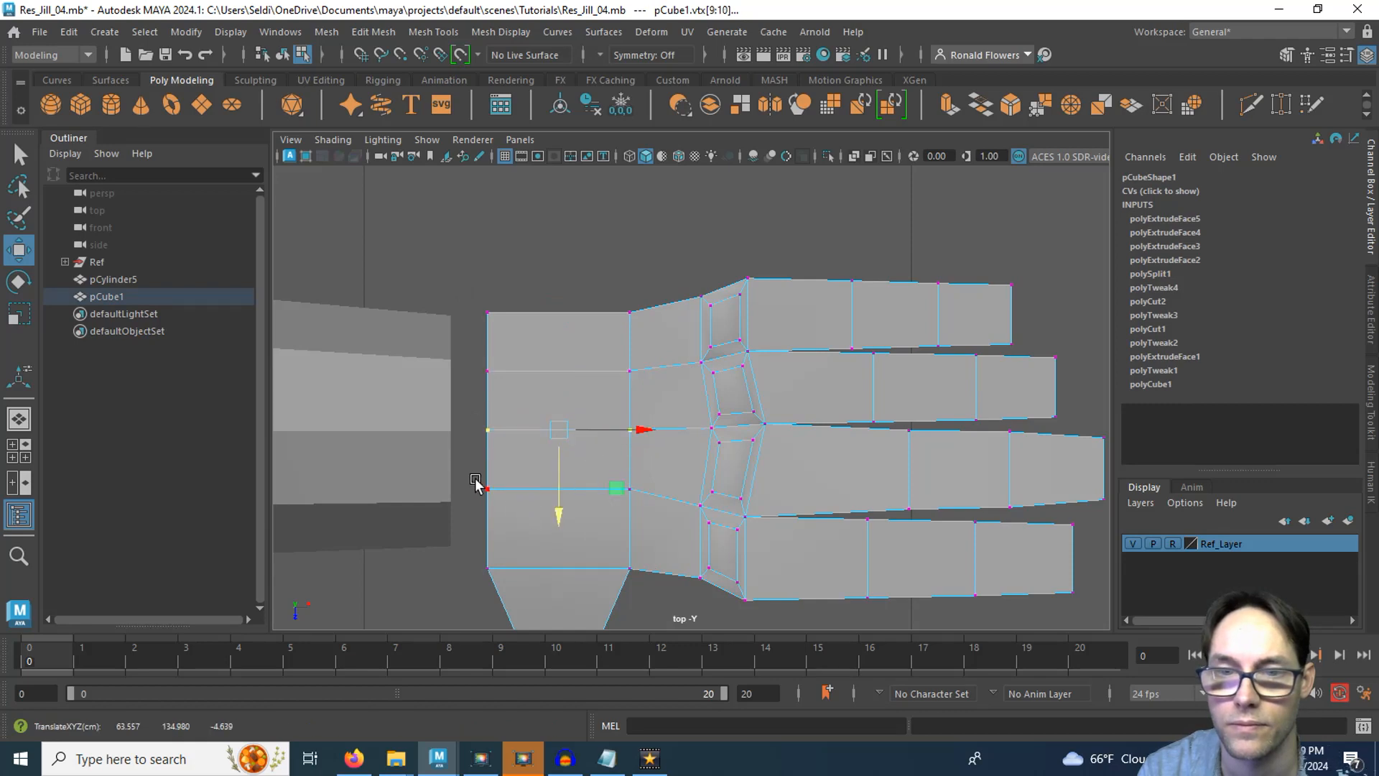
drag(475, 480, 648, 519)
drag(561, 549, 562, 560)
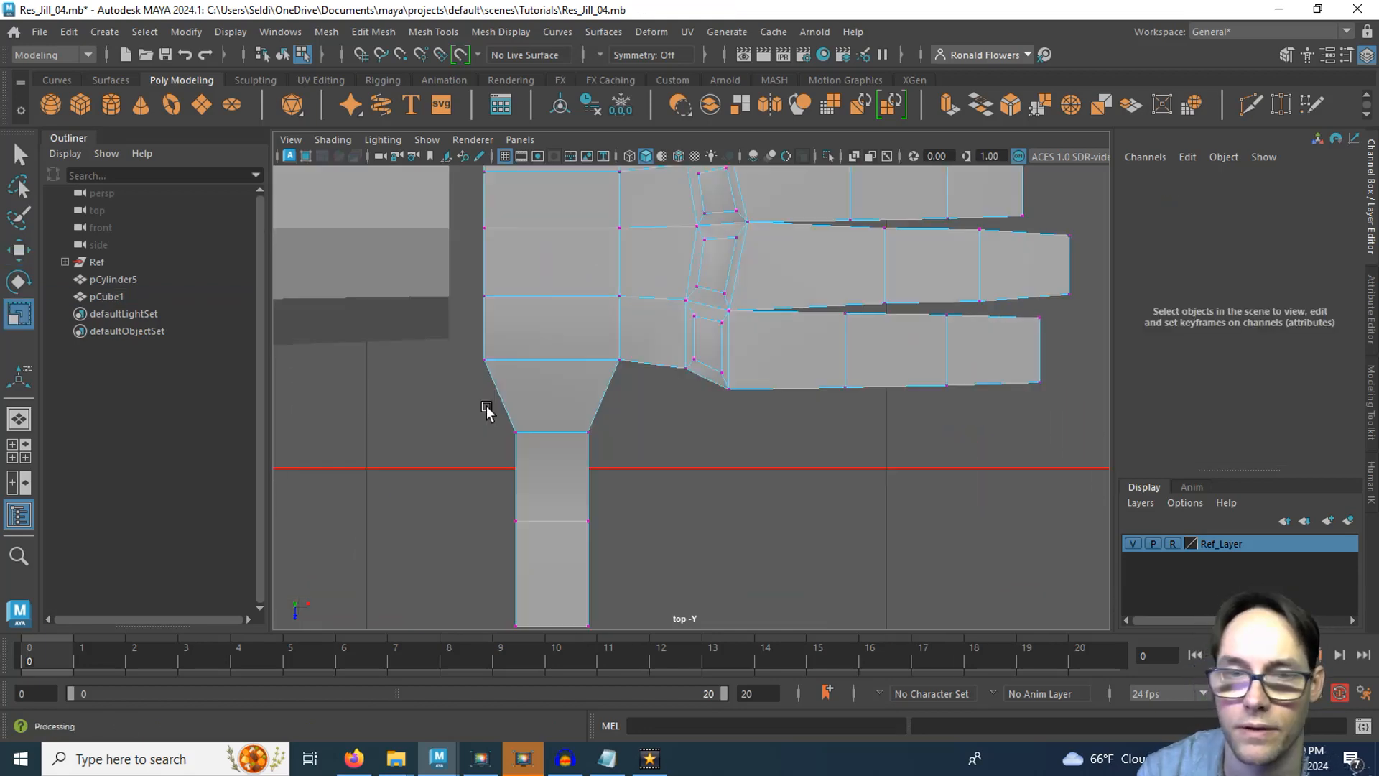
Step: Select all the thumb's segment vertices, rotate them to angle the thumb toward the fingers, and move them along X toward the fingers
drag(487, 408, 661, 653)
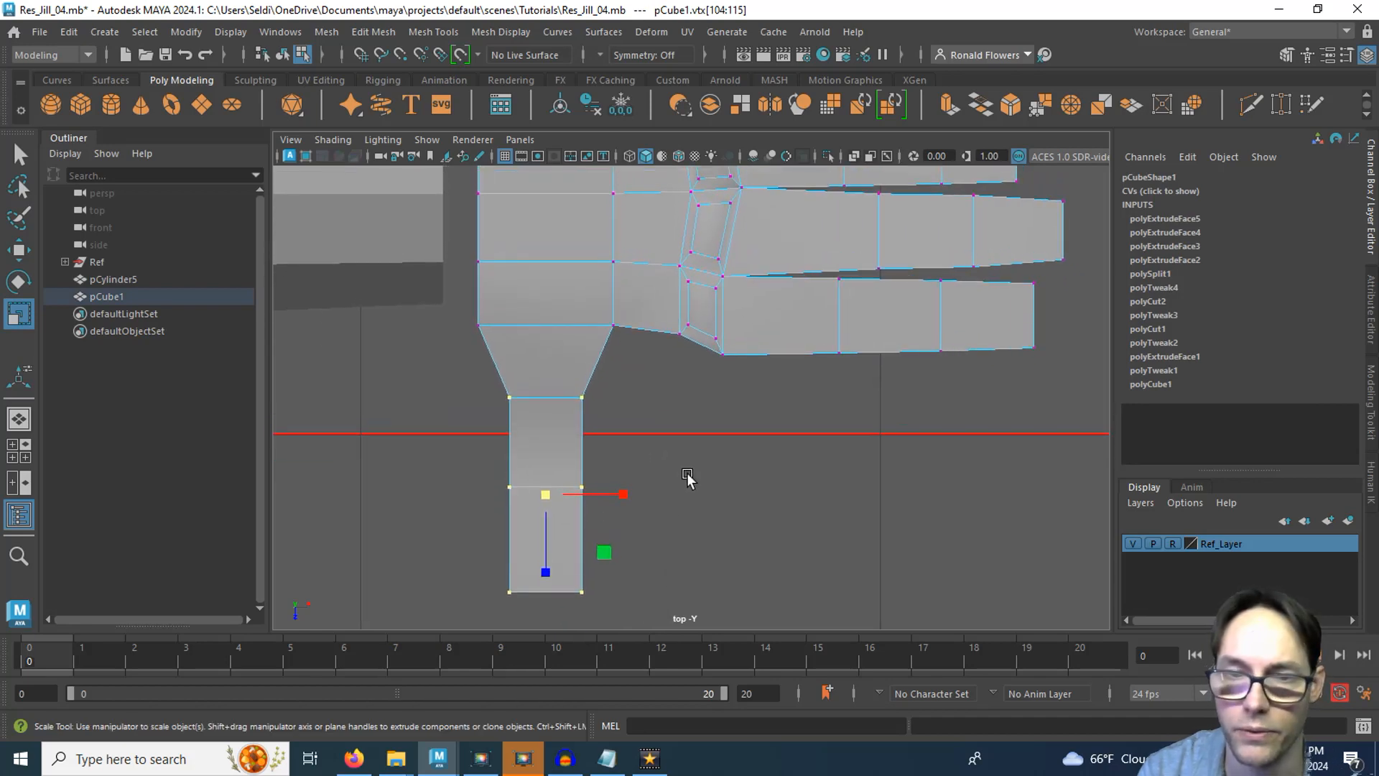
key(e)
drag(611, 461, 594, 420)
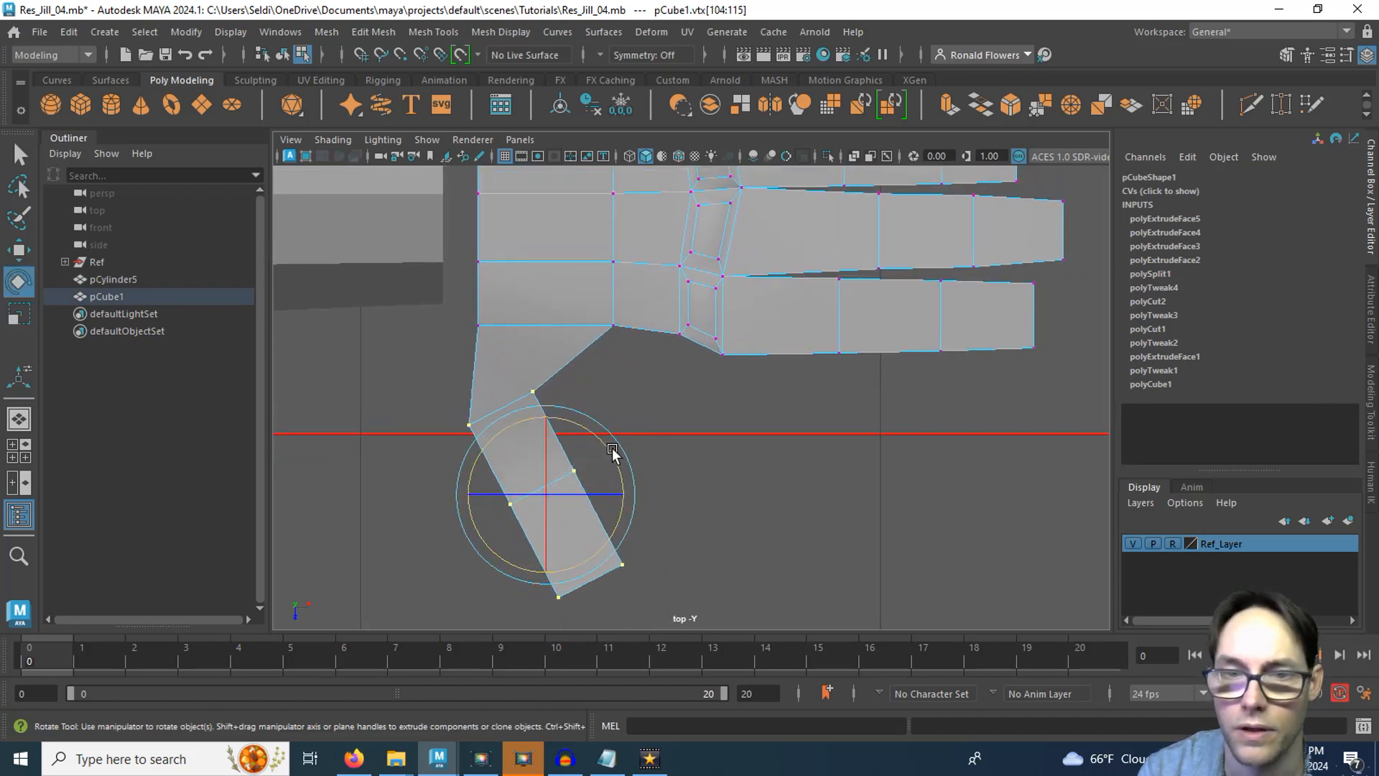
key(w)
drag(628, 503, 689, 475)
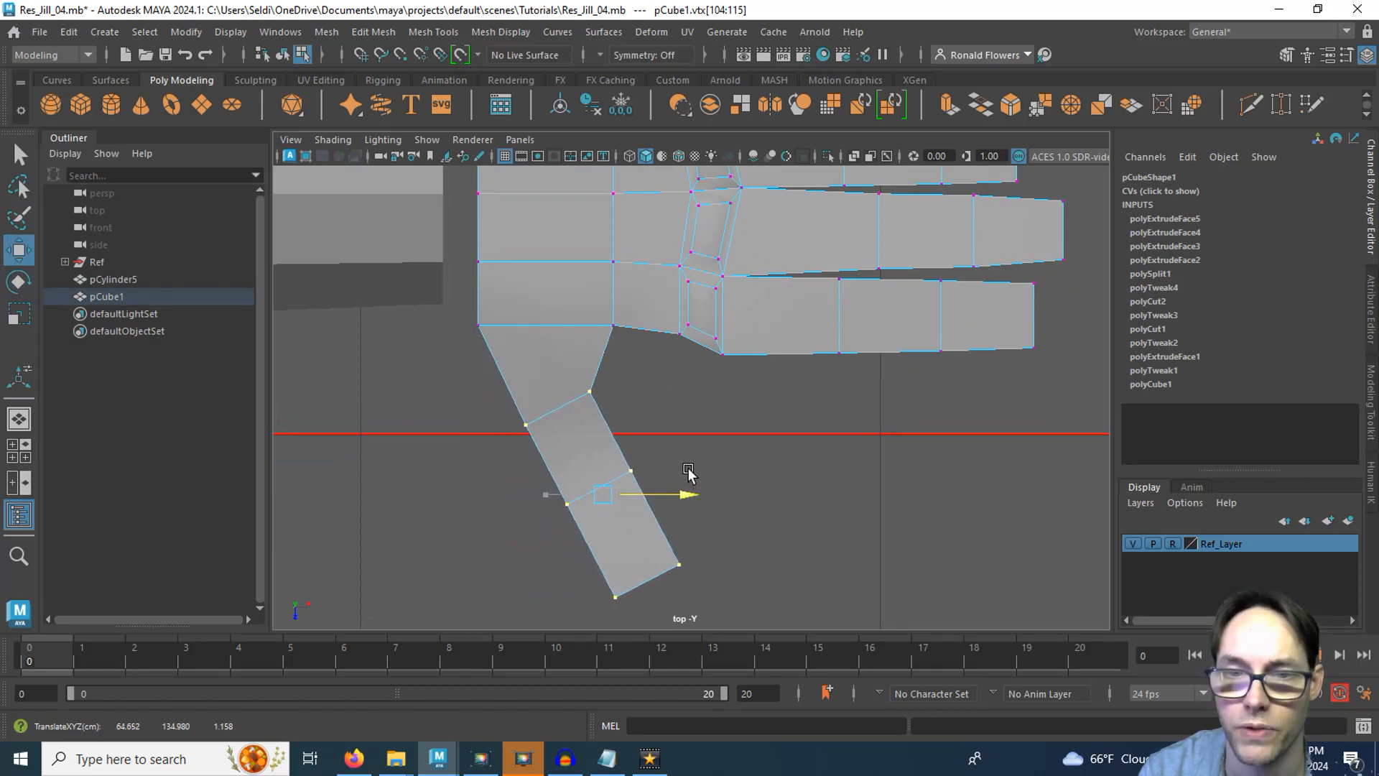
Step: Select the vertices of the thumb's middle joint and tip and move them slightly along X back toward the wrist
drag(535, 459, 740, 636)
drag(711, 532, 702, 529)
scroll(582, 524, down, 3)
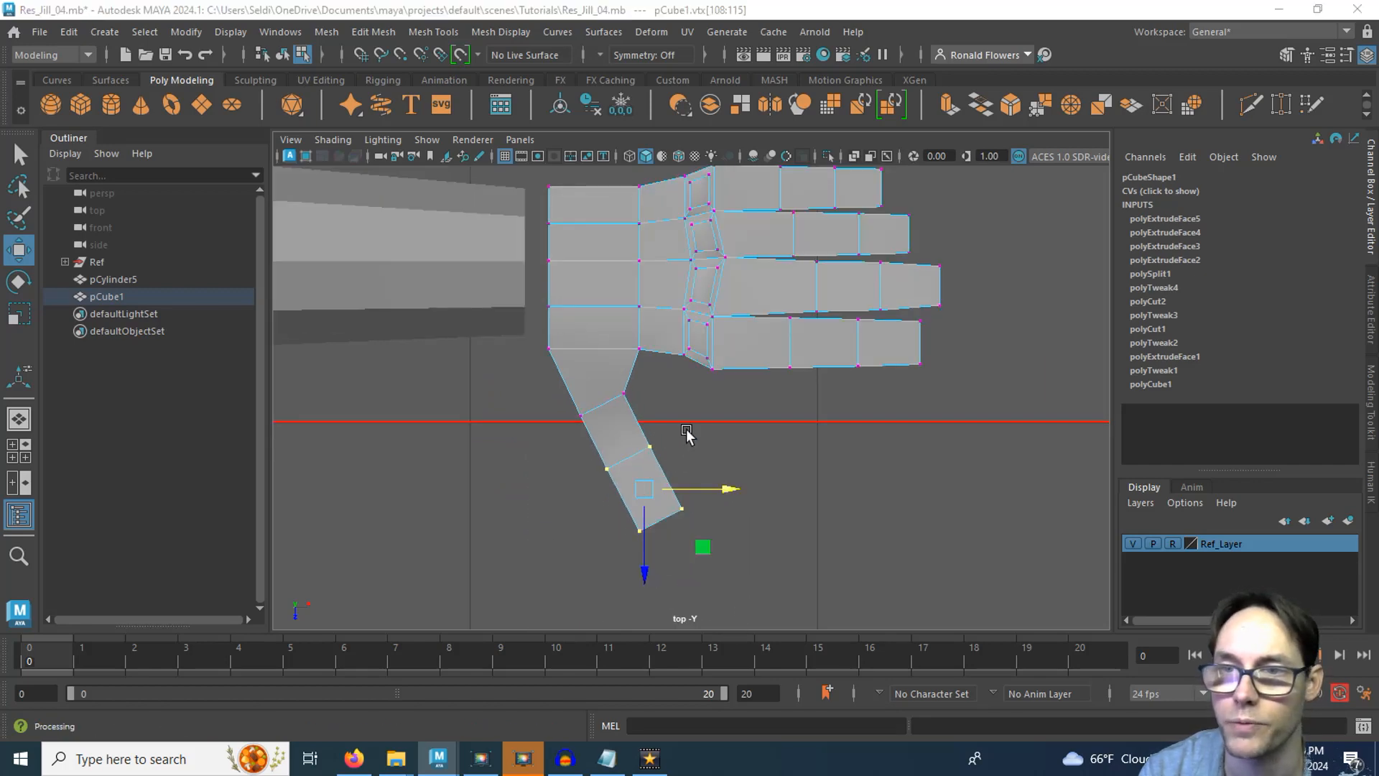
Step: In the perspective view, select the end face of the thumb for scaling
key(space)
key(space)
key(f)
alt+drag(773, 480, 831, 477)
right_click(829, 468)
right_drag(830, 468, 832, 302)
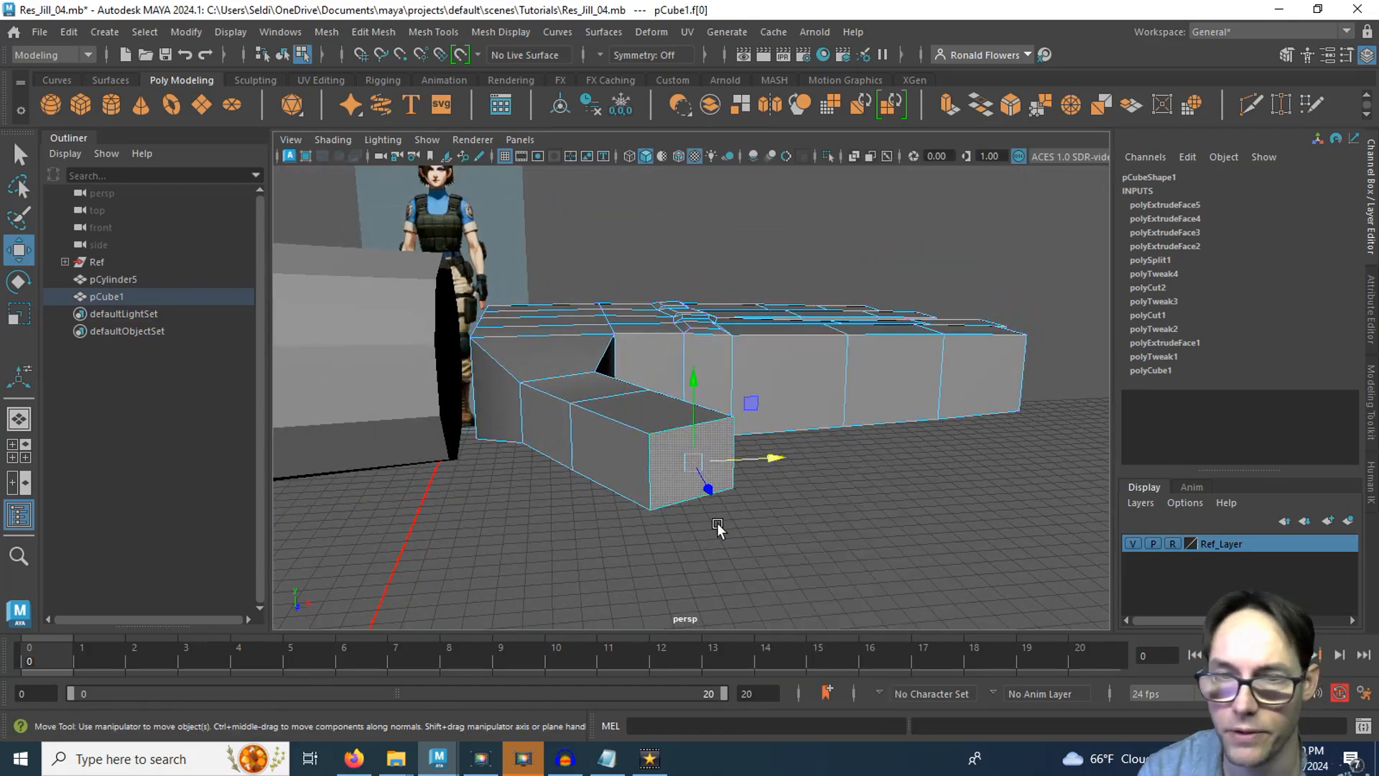
key(r)
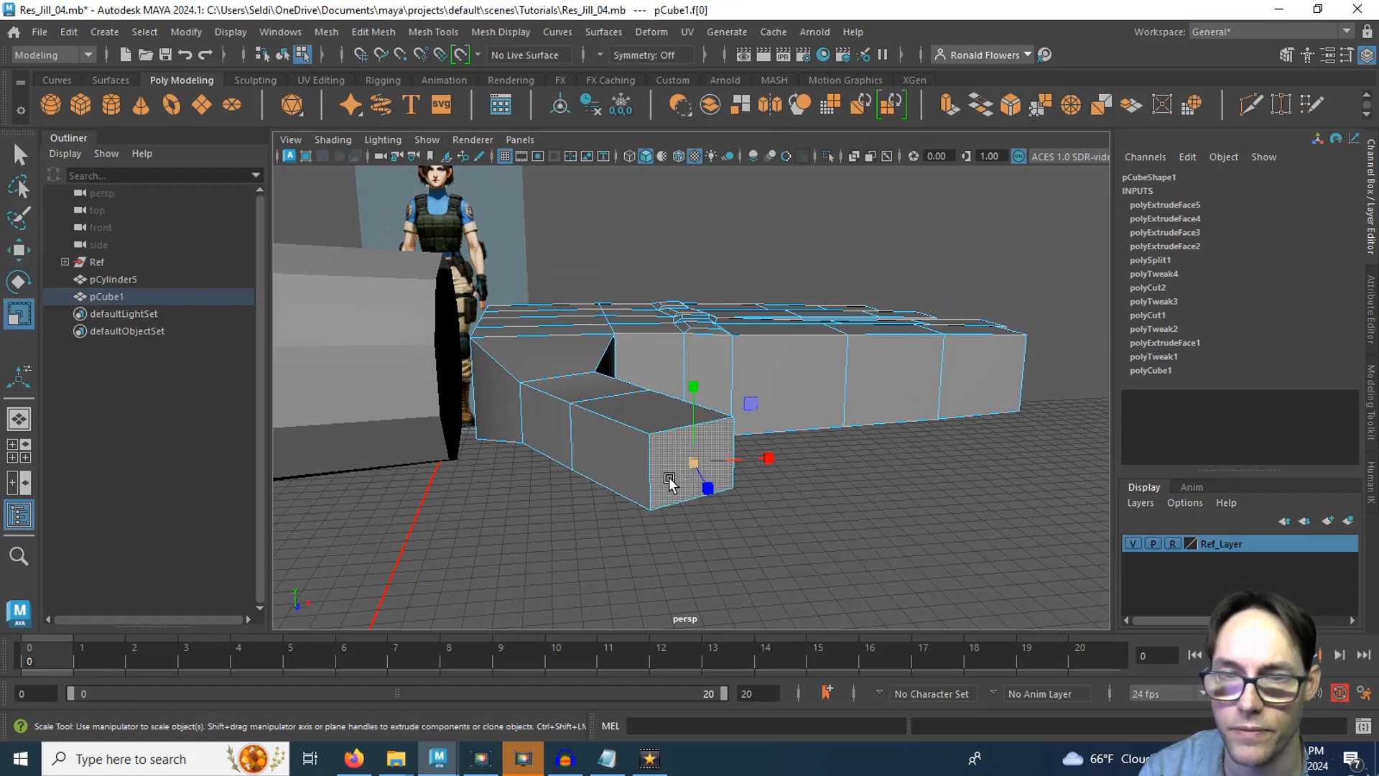
click(704, 551)
click(702, 484)
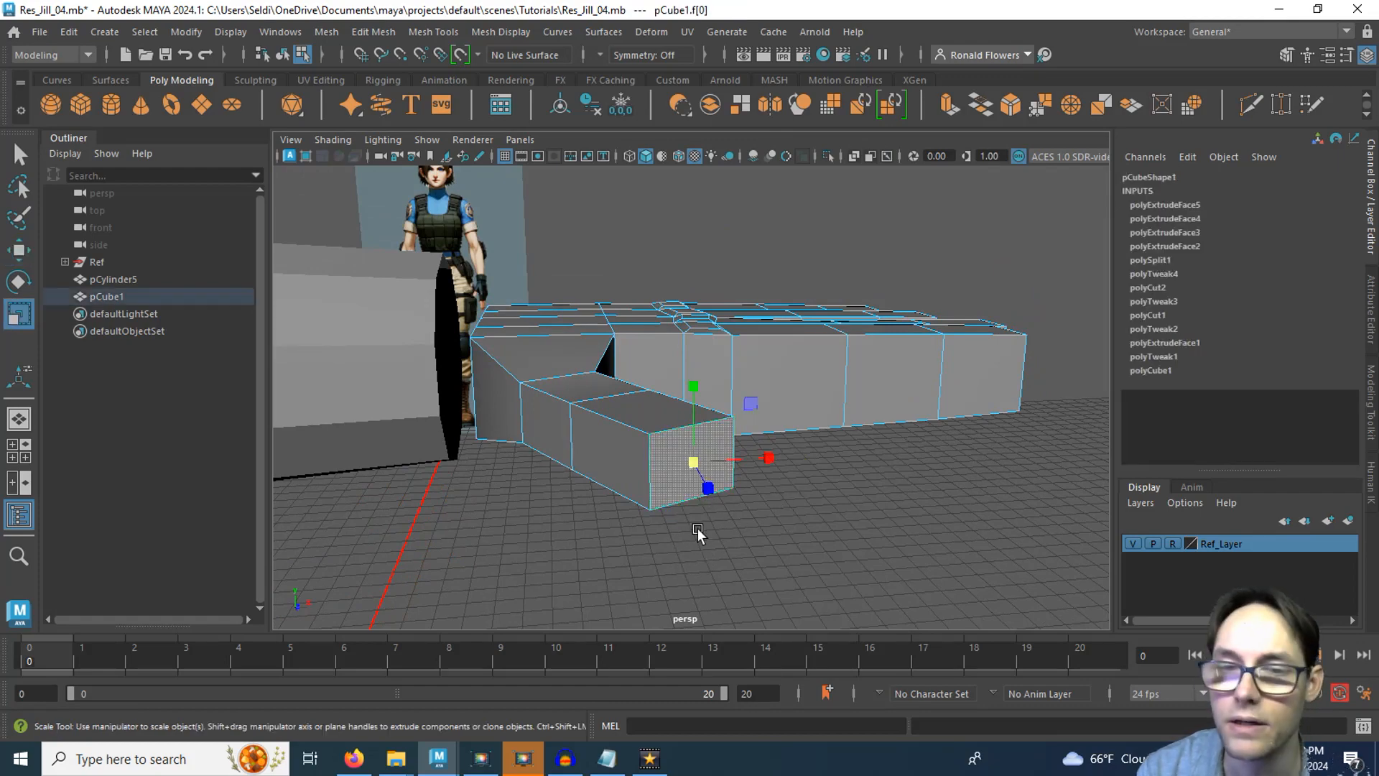
mouse_move(696, 541)
alt+mouse_down()
mouse_move(736, 524)
mouse_move(714, 548)
alt+mouse_up()
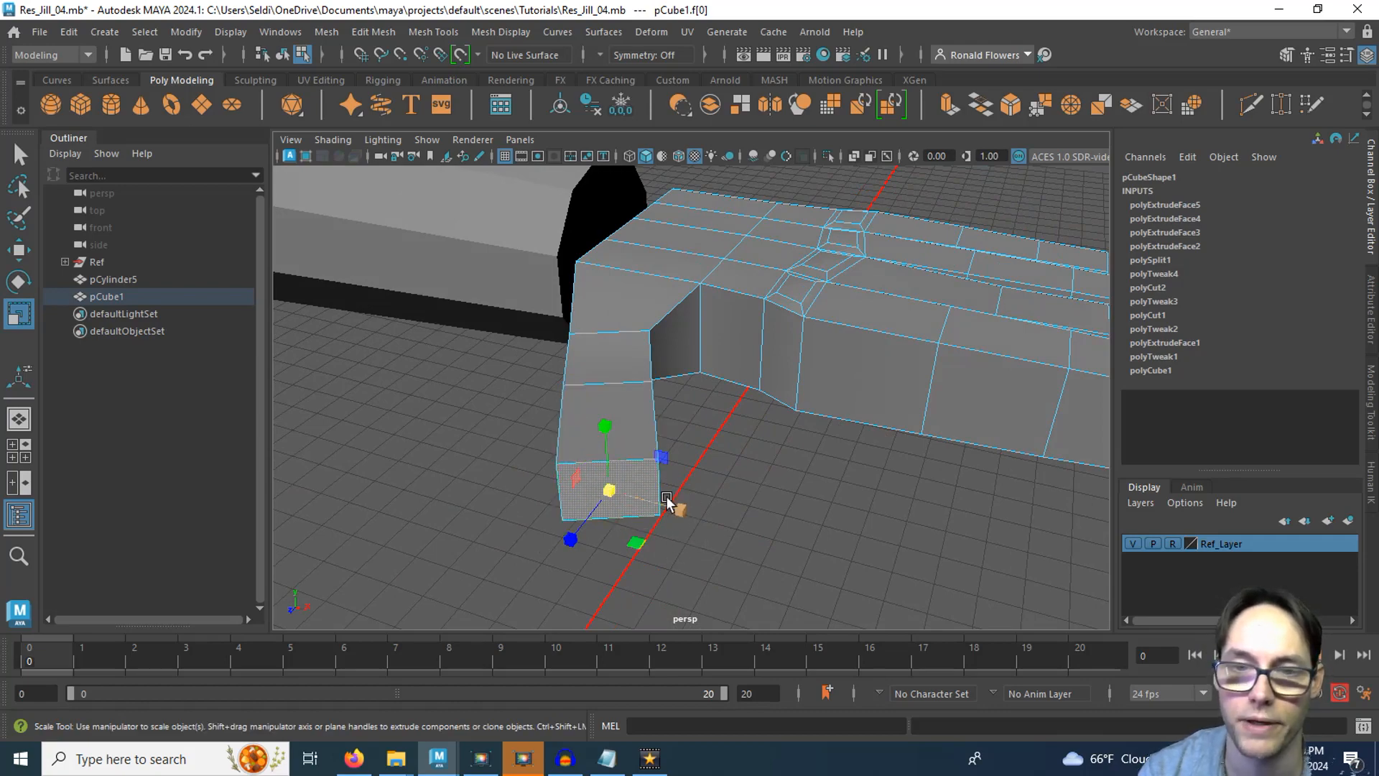
alt+drag(674, 503, 676, 534)
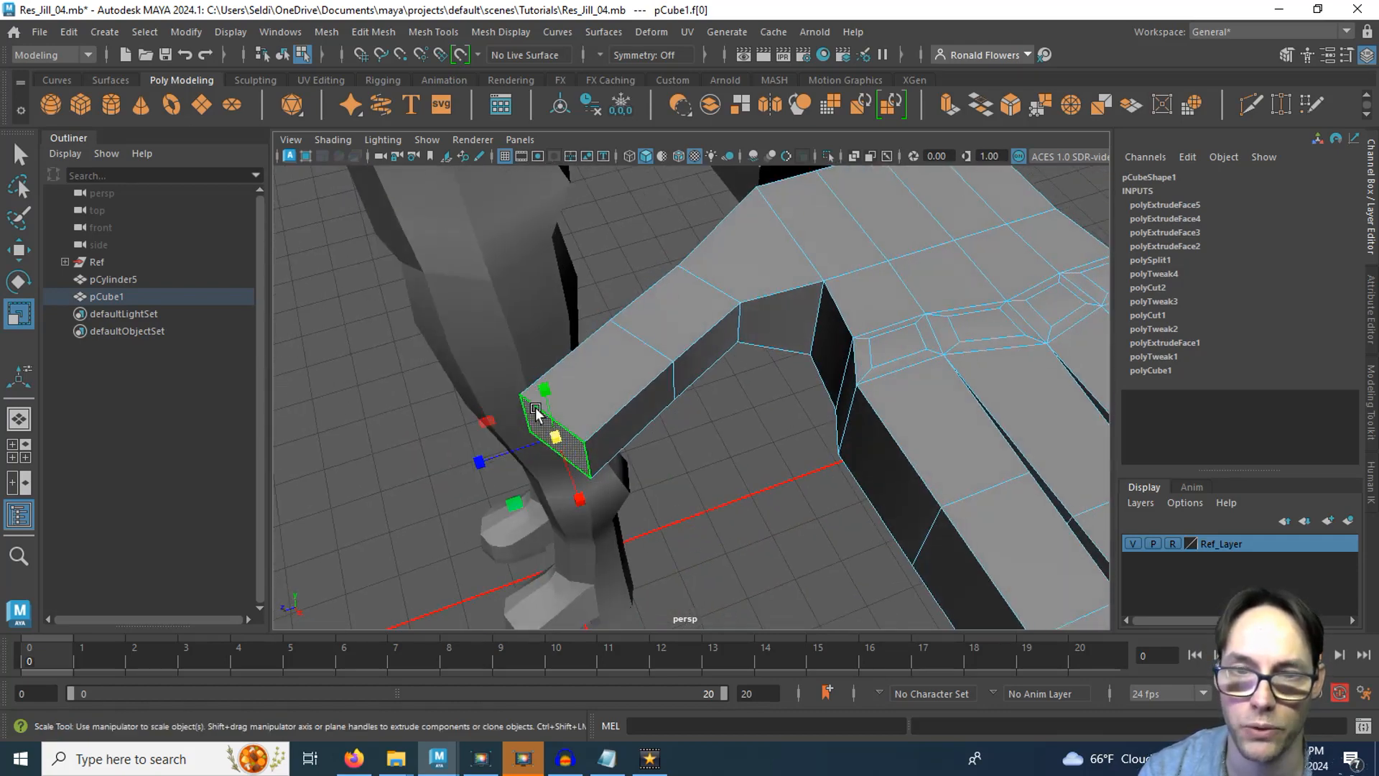
alt+drag(610, 445, 725, 494)
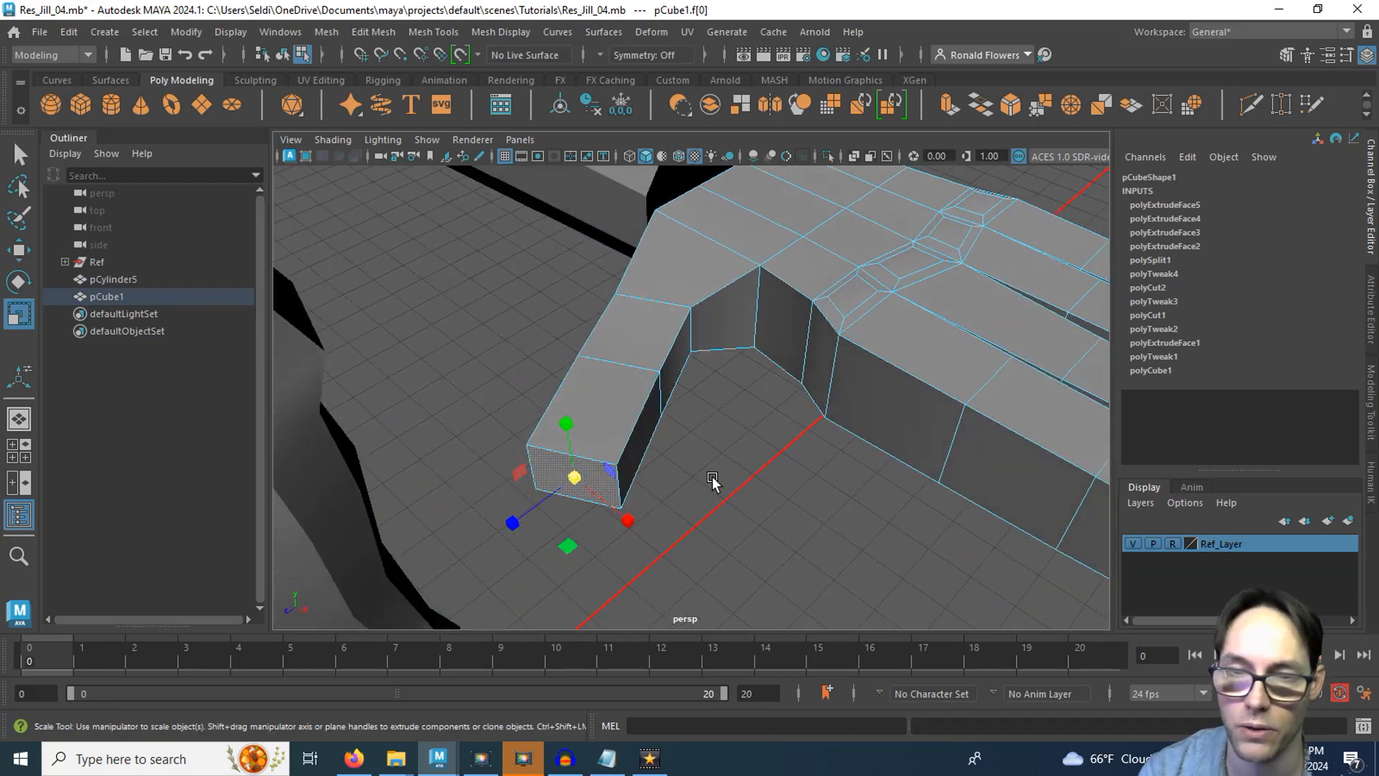
Step: Set the Scale tool's axis orientation to Component and scale the thumb's end face down to taper the tip
mouse_move(713, 477)
mouse_down()
mouse_move(700, 486)
mouse_move(785, 450)
mouse_move(707, 472)
mouse_up()
drag(707, 473, 763, 451)
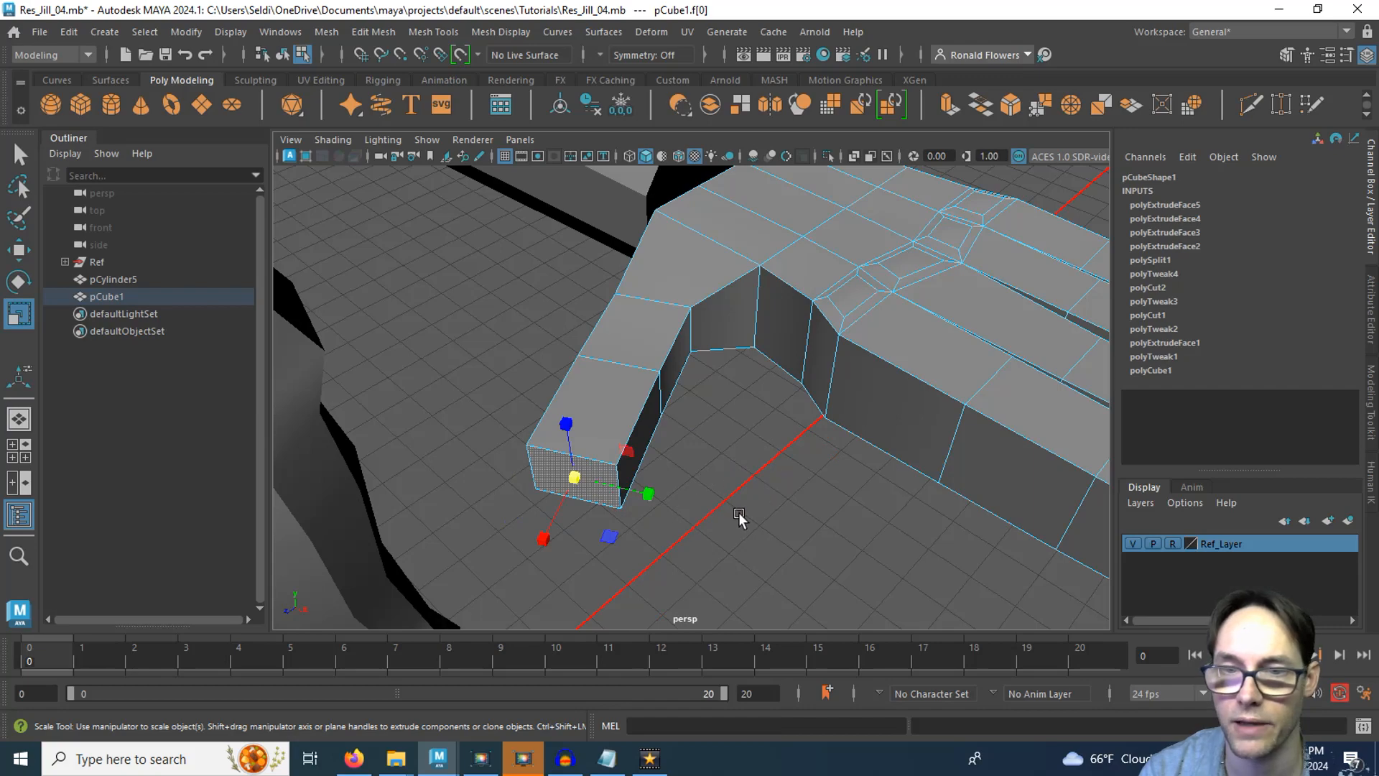
alt+drag(739, 516, 796, 501)
mouse_move(688, 471)
mouse_down()
mouse_move(579, 455)
mouse_move(753, 486)
mouse_move(706, 486)
mouse_up()
alt+drag(645, 456, 668, 450)
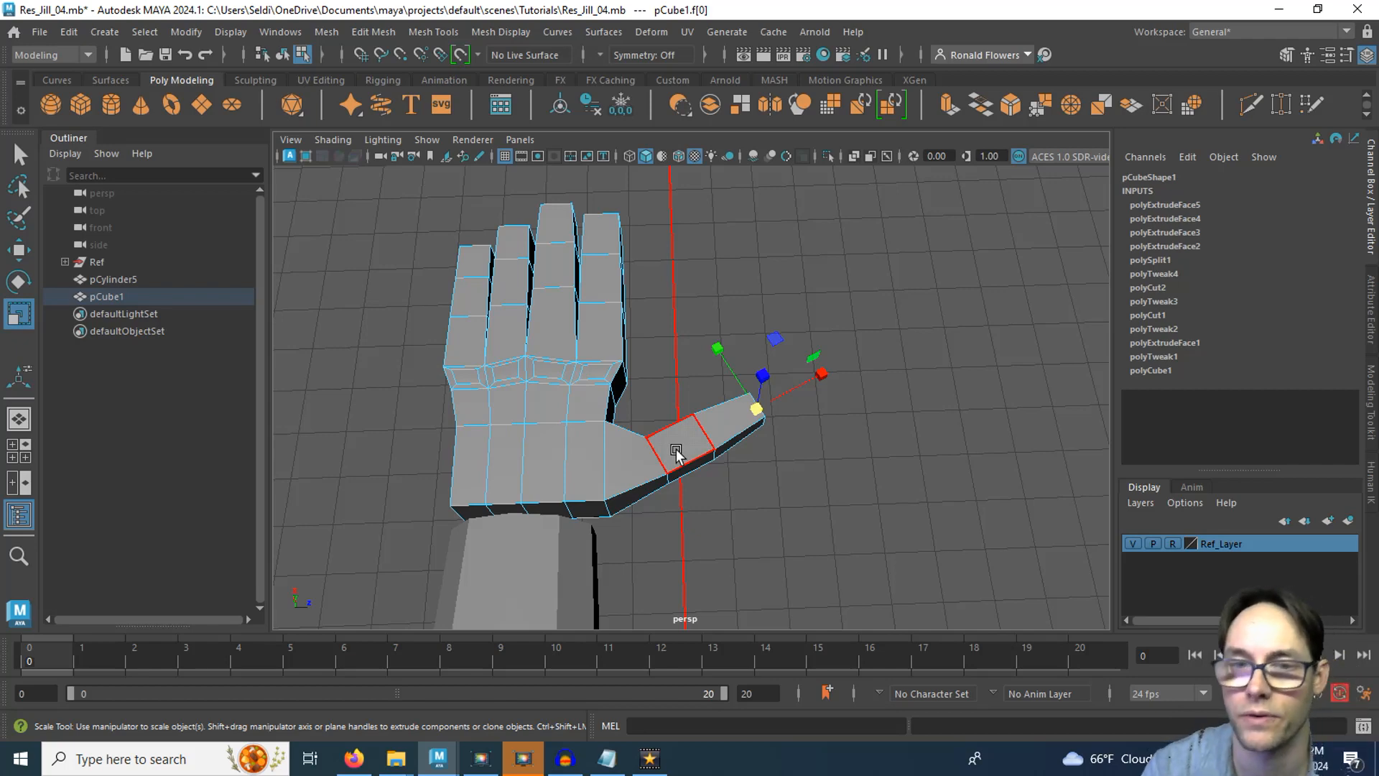
Step: In the top view, select all the thumb's segment vertices and scale them along the thumb's length to shorten it slightly
key(space)
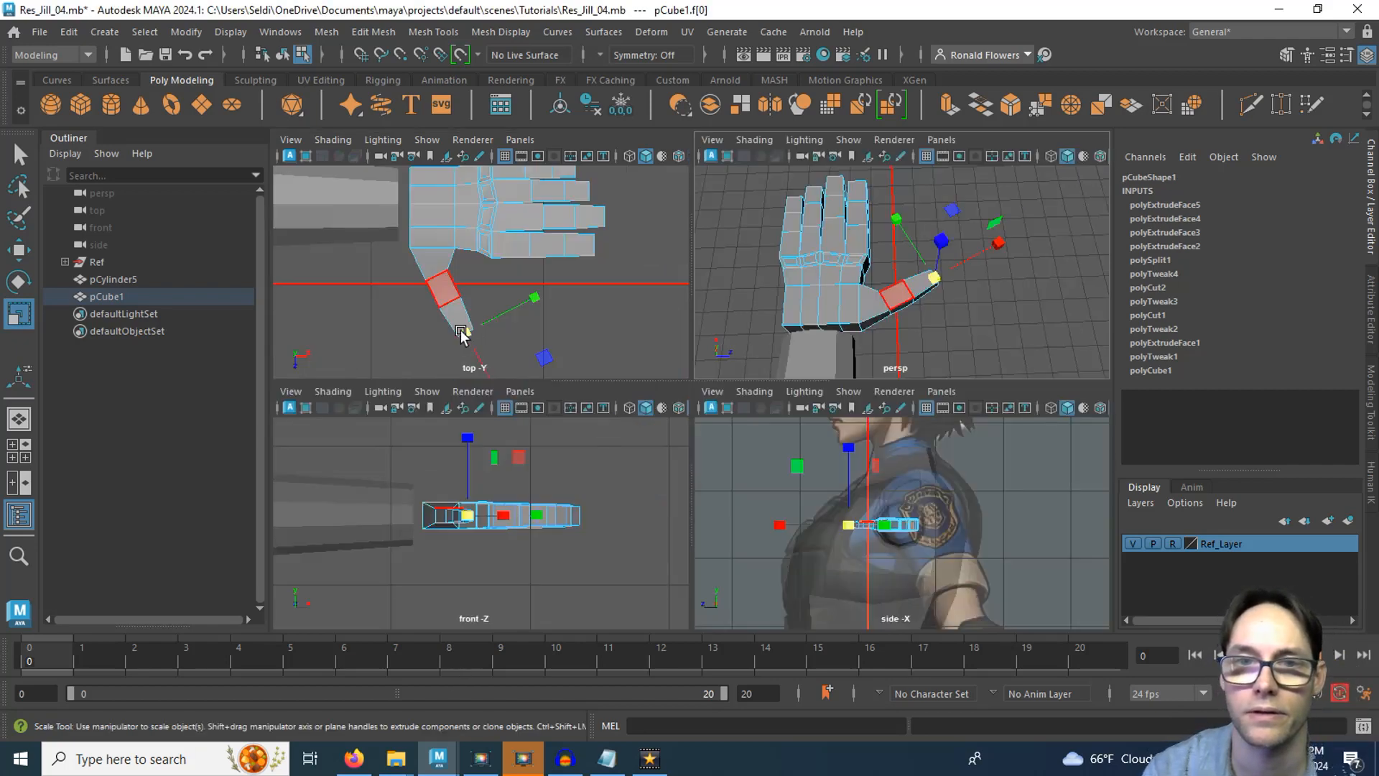
key(space)
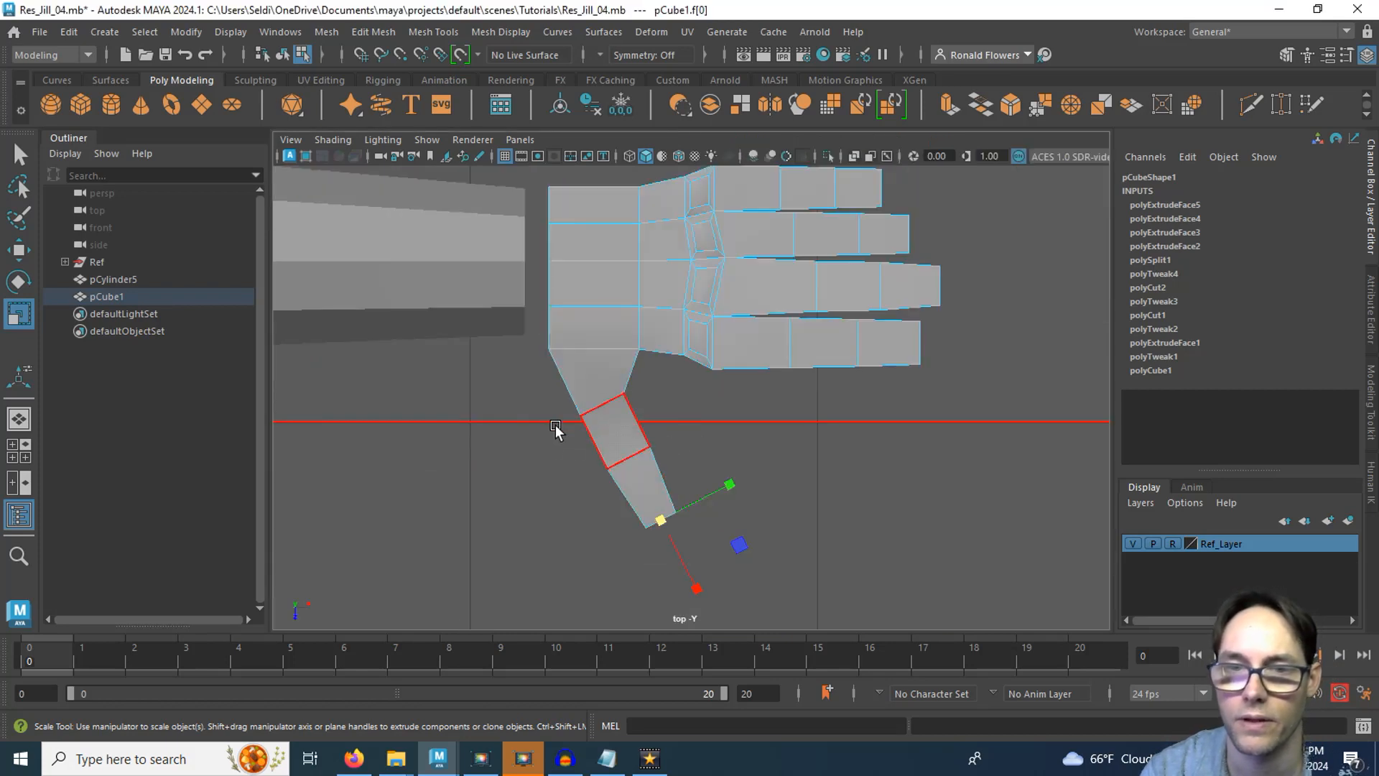
right_drag(566, 406, 492, 250)
drag(530, 376, 650, 433)
shift+drag(579, 555, 742, 432)
scroll(718, 460, up, 2)
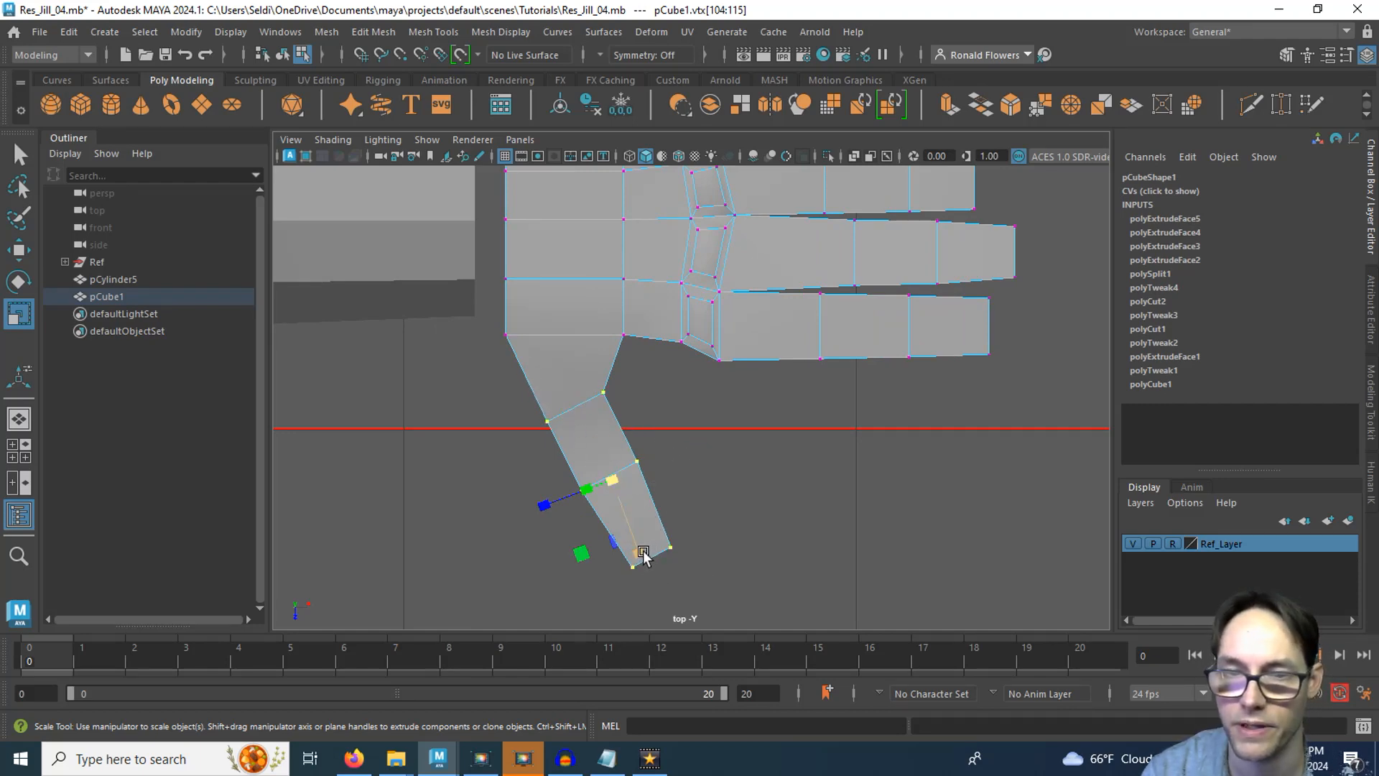
drag(644, 555, 637, 548)
Step: Set the Move tool's axis orientation to Component and move the thumb's segment vertices along its length toward the palm
key(w)
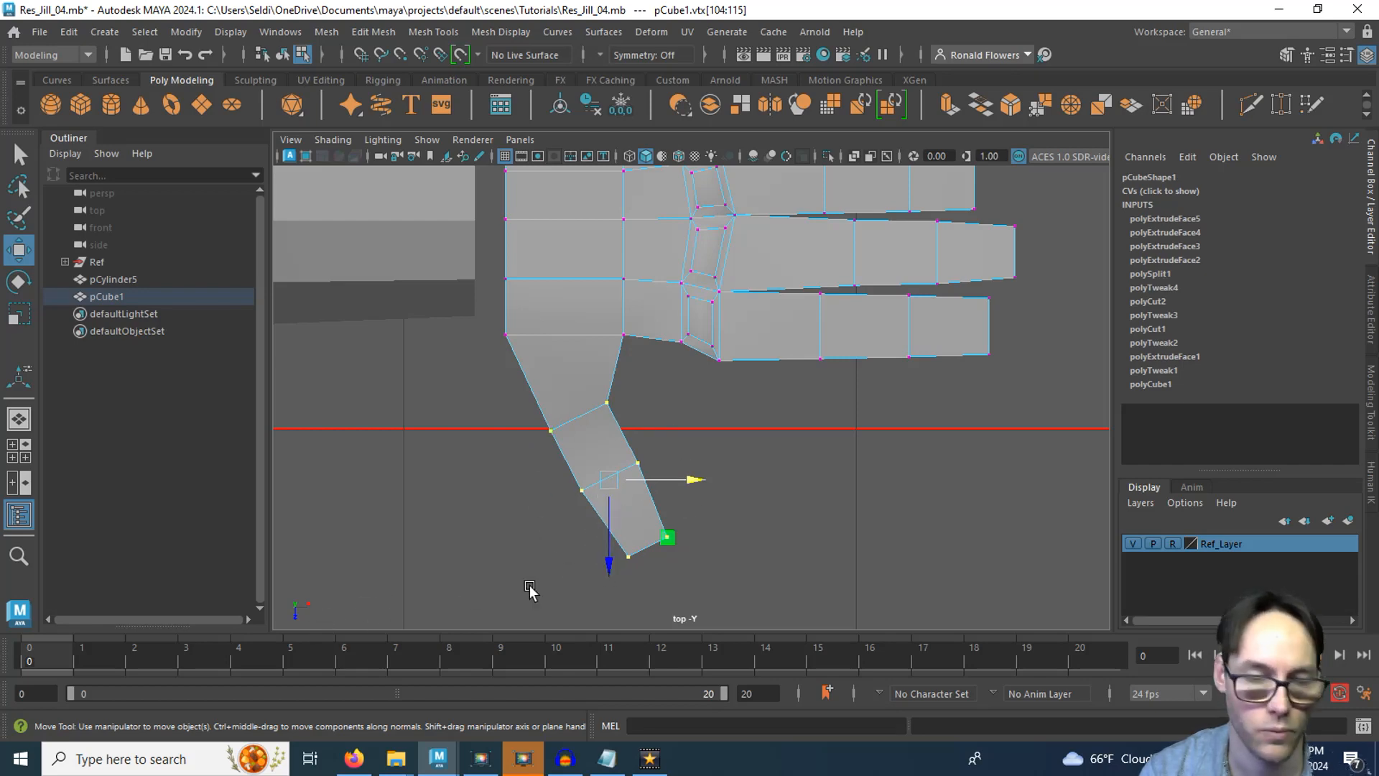
click(774, 436)
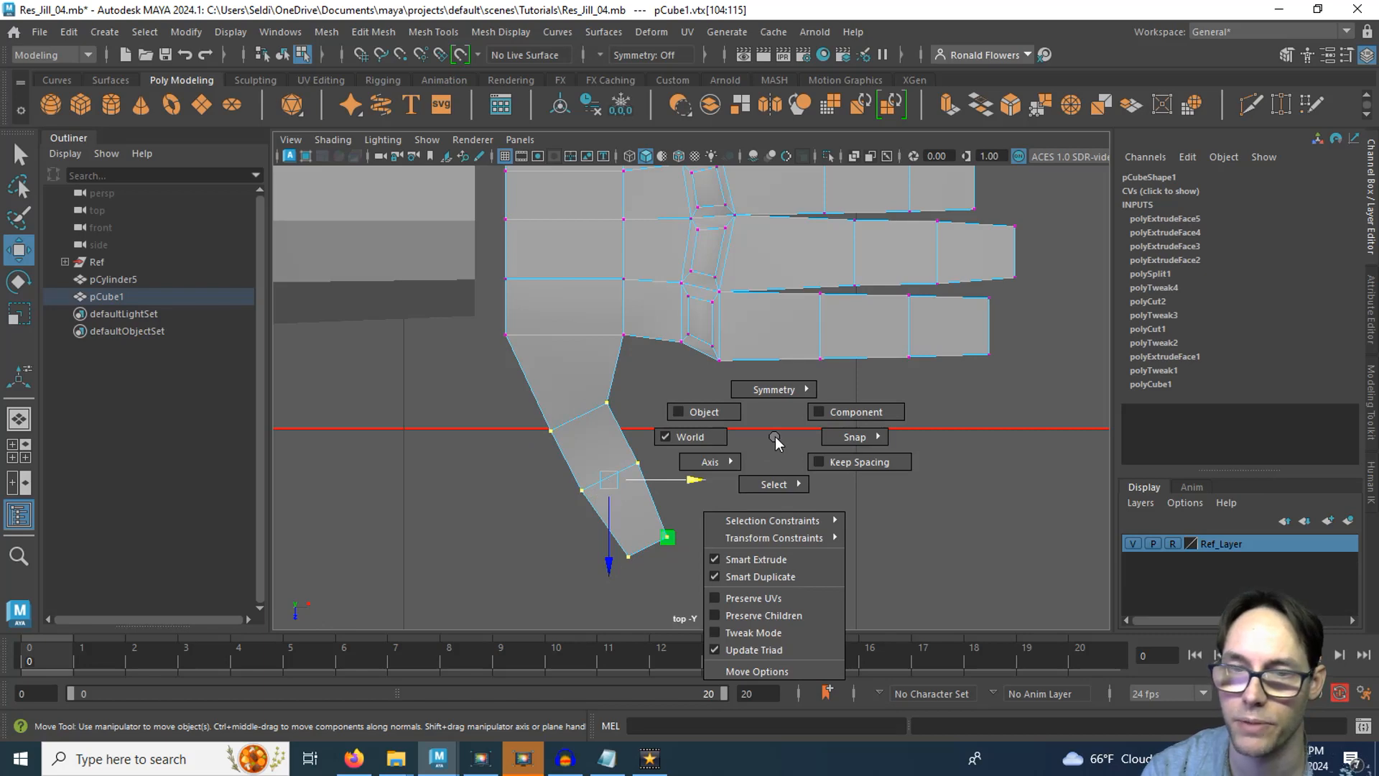
drag(775, 439, 837, 418)
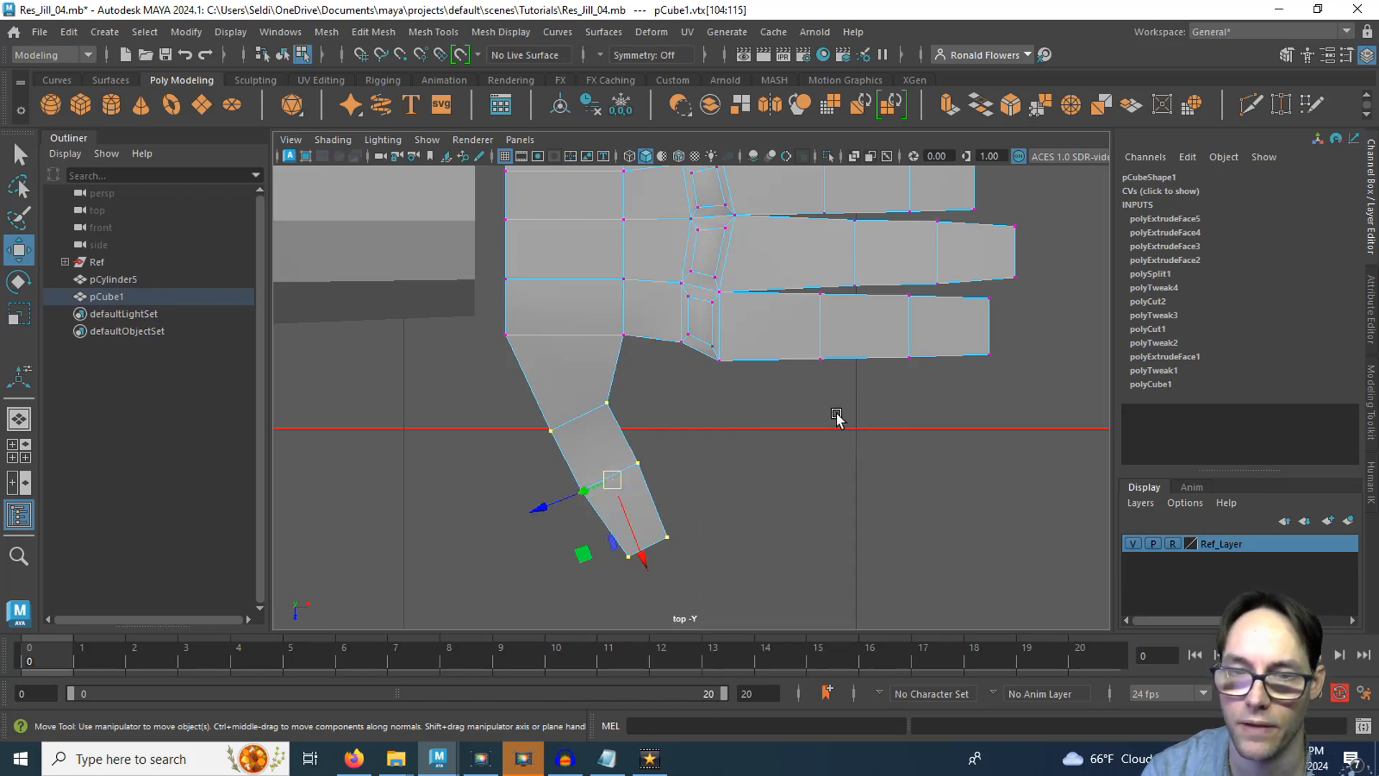
drag(649, 566, 630, 547)
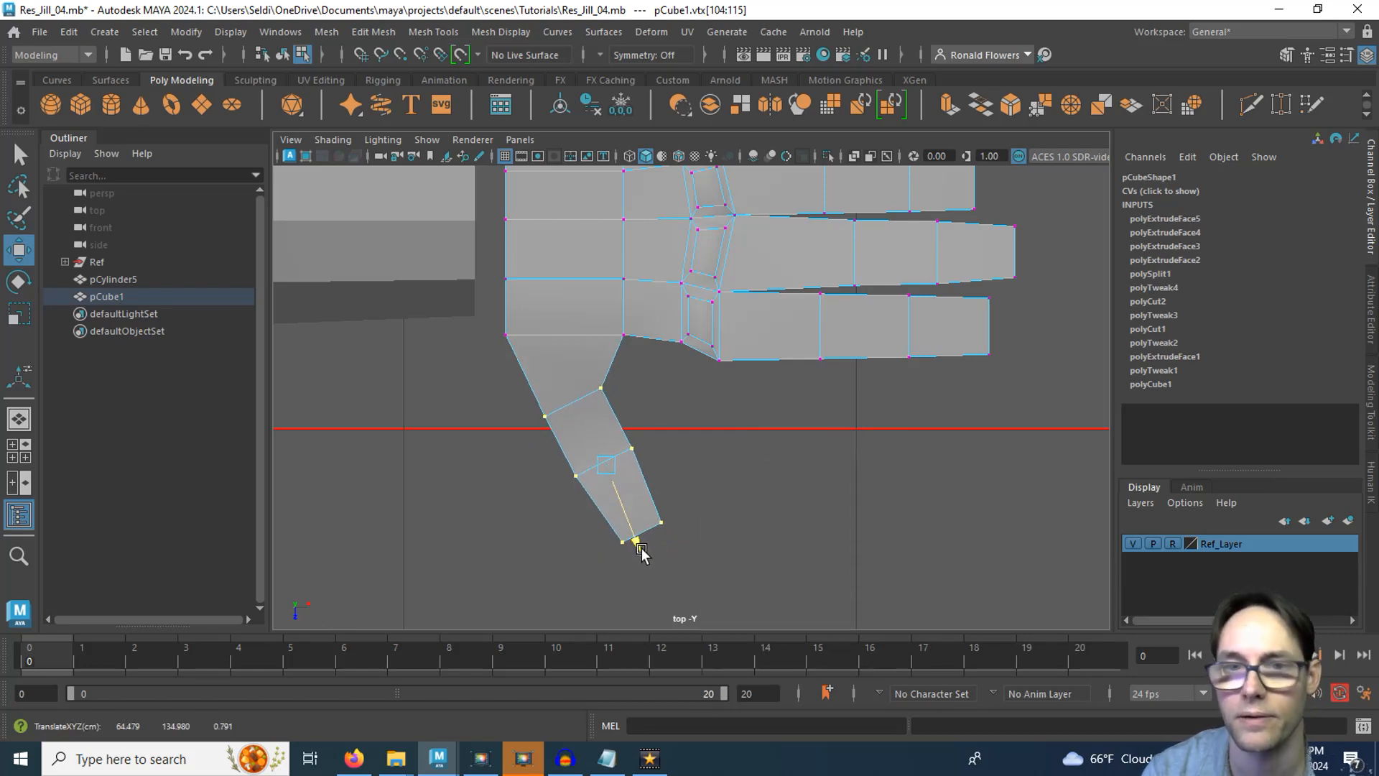
alt+right_drag(747, 463, 711, 480)
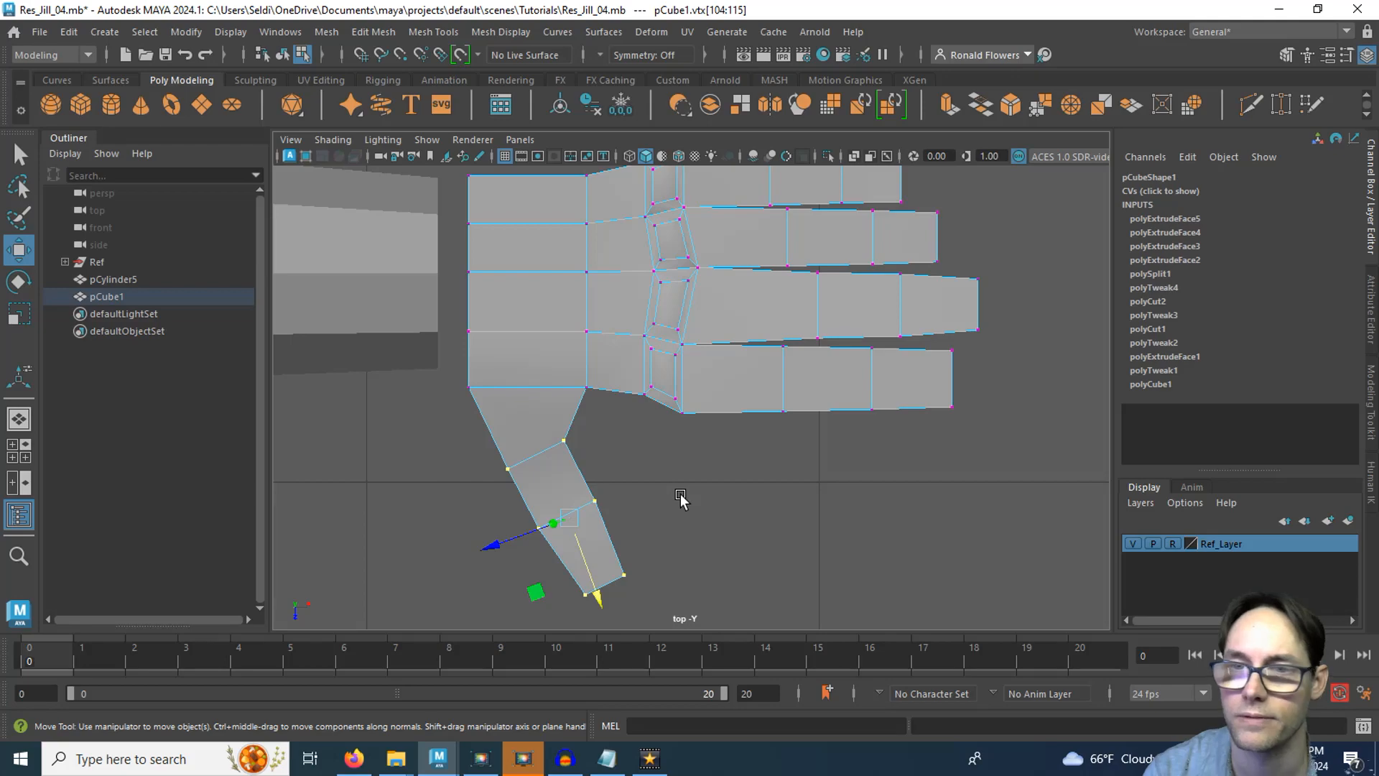
key(space)
key(space)
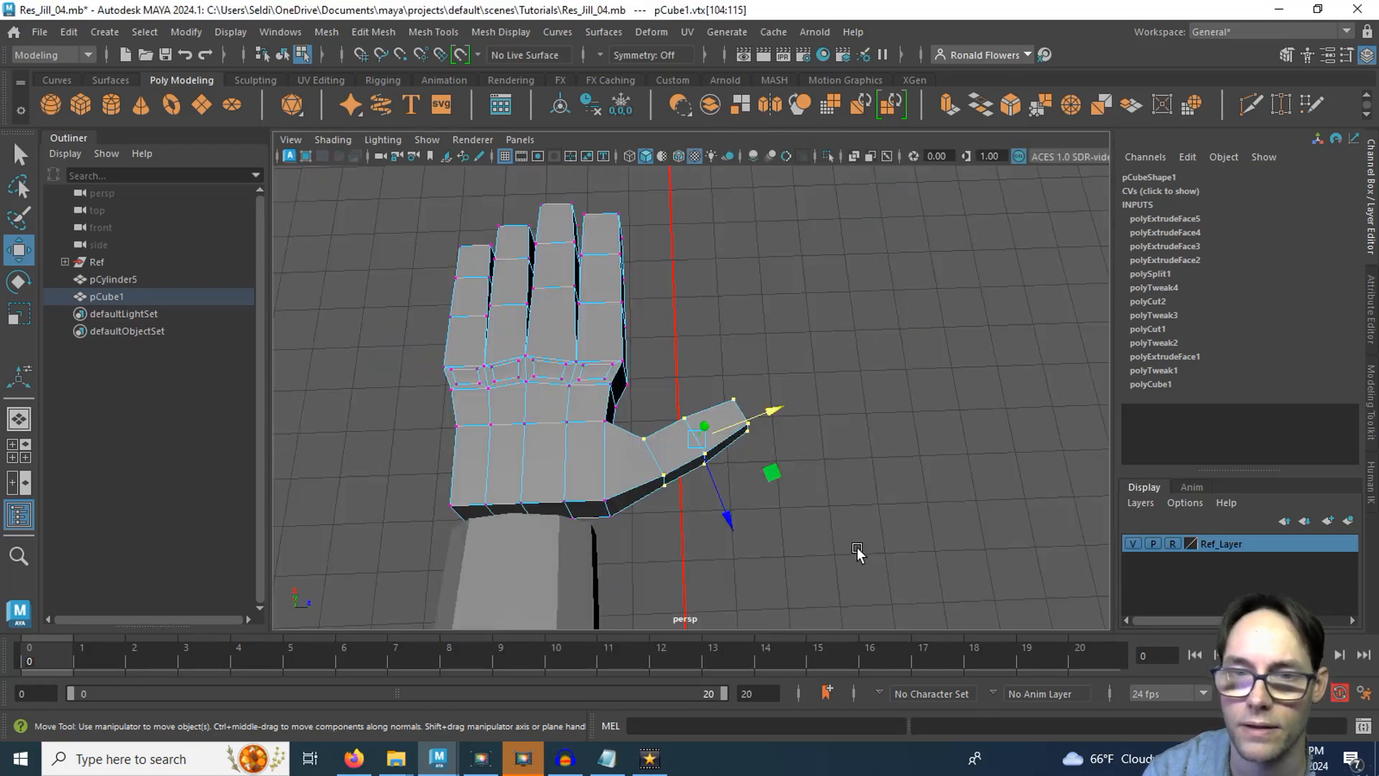
alt+drag(859, 554, 656, 440)
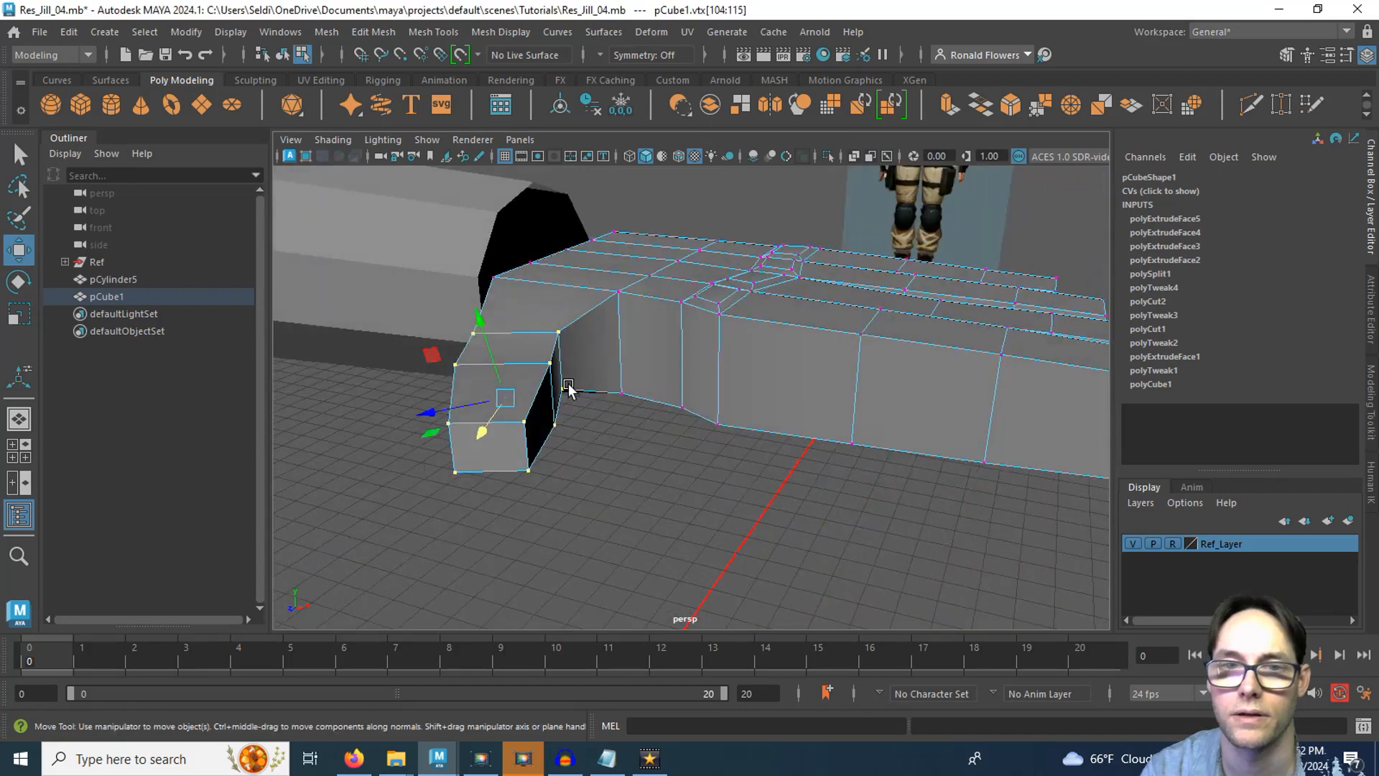
Step: In the top view, select the palm vertices at the finger side of the thumb base and move them along world Z toward the thumb
key(space)
key(space)
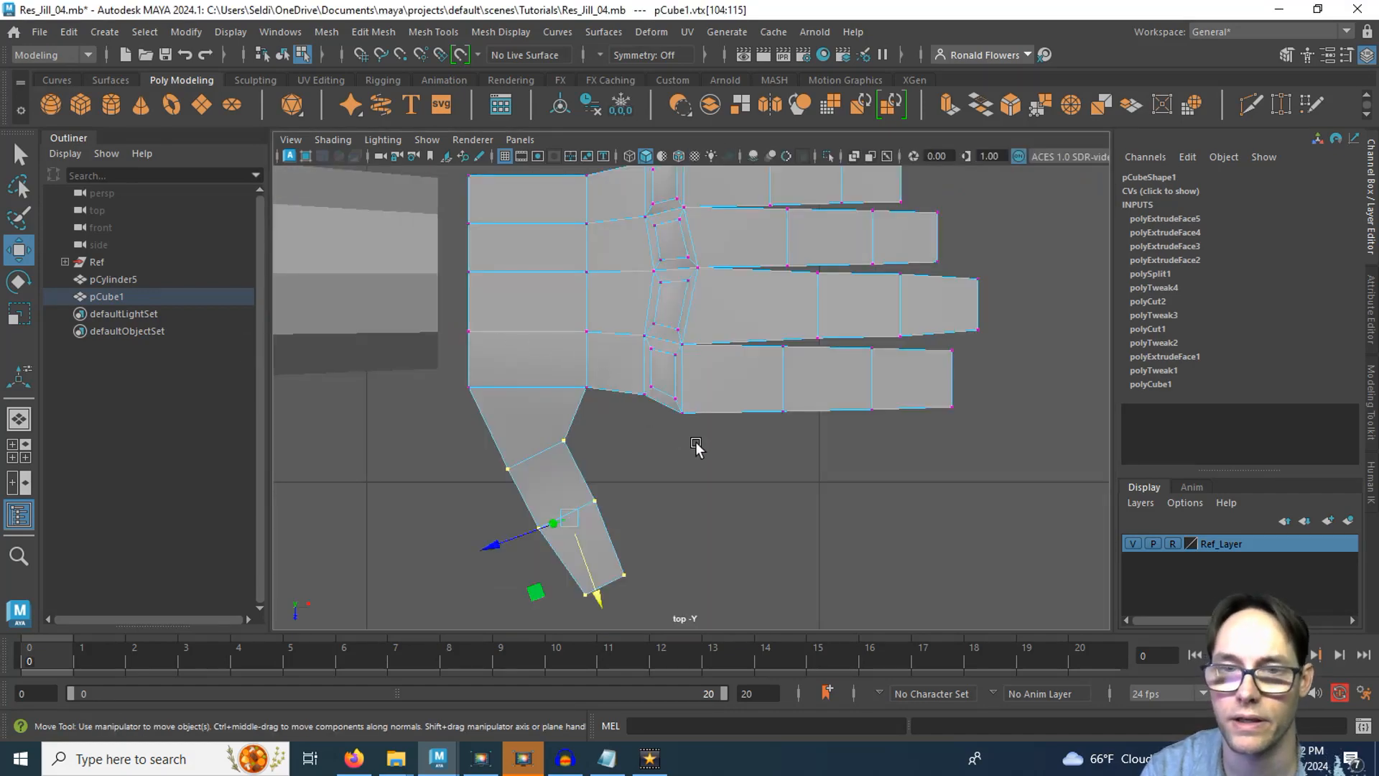
alt+middle_drag(696, 447, 692, 507)
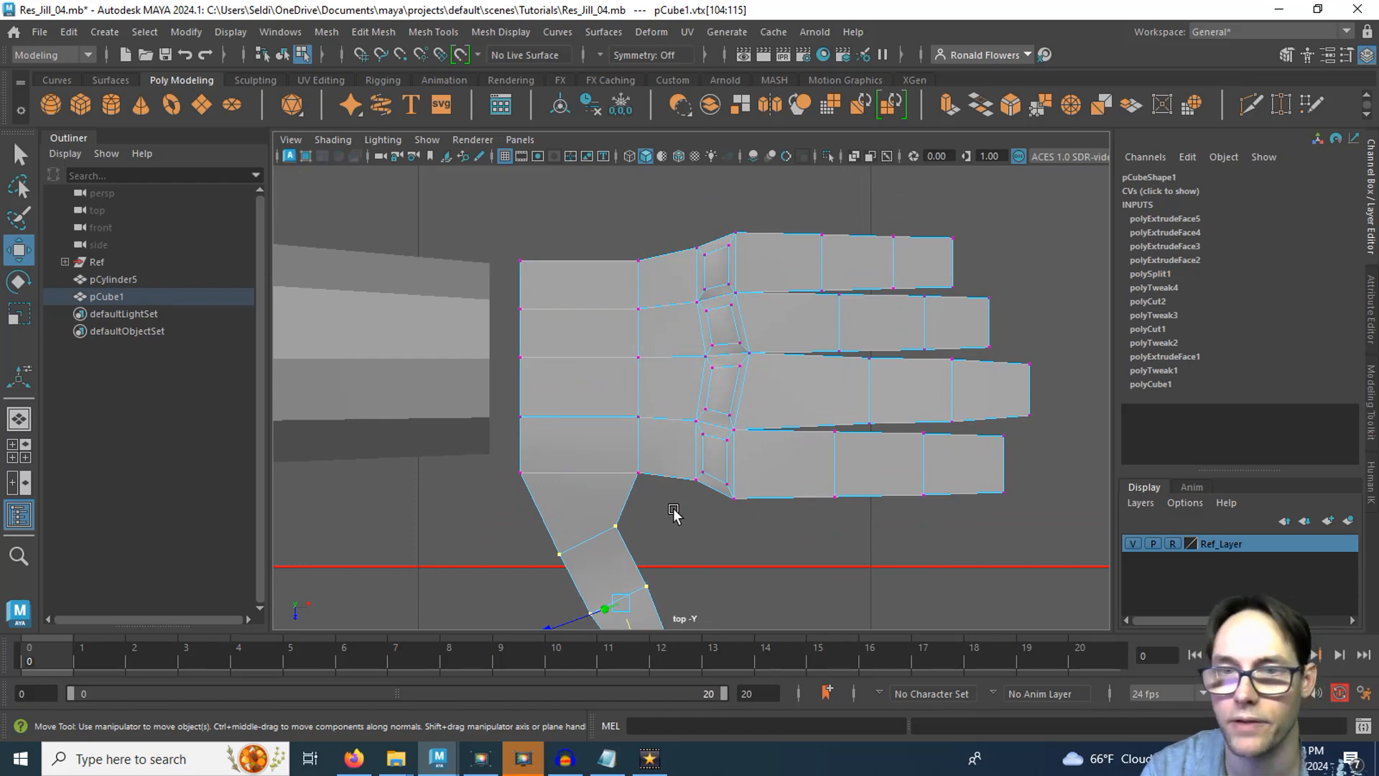
alt+right_drag(714, 376, 586, 252)
drag(626, 471, 684, 539)
alt+middle_drag(718, 564, 697, 471)
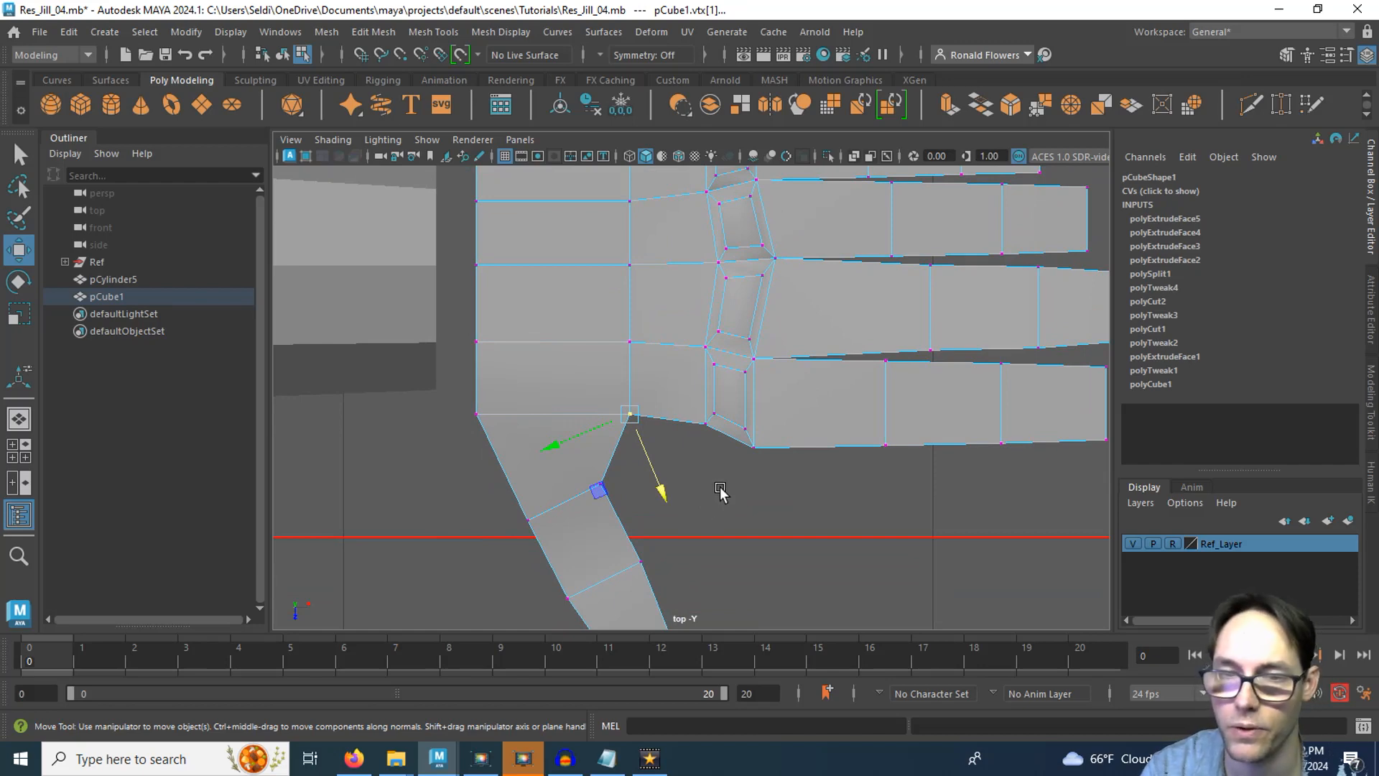
drag(721, 496, 627, 506)
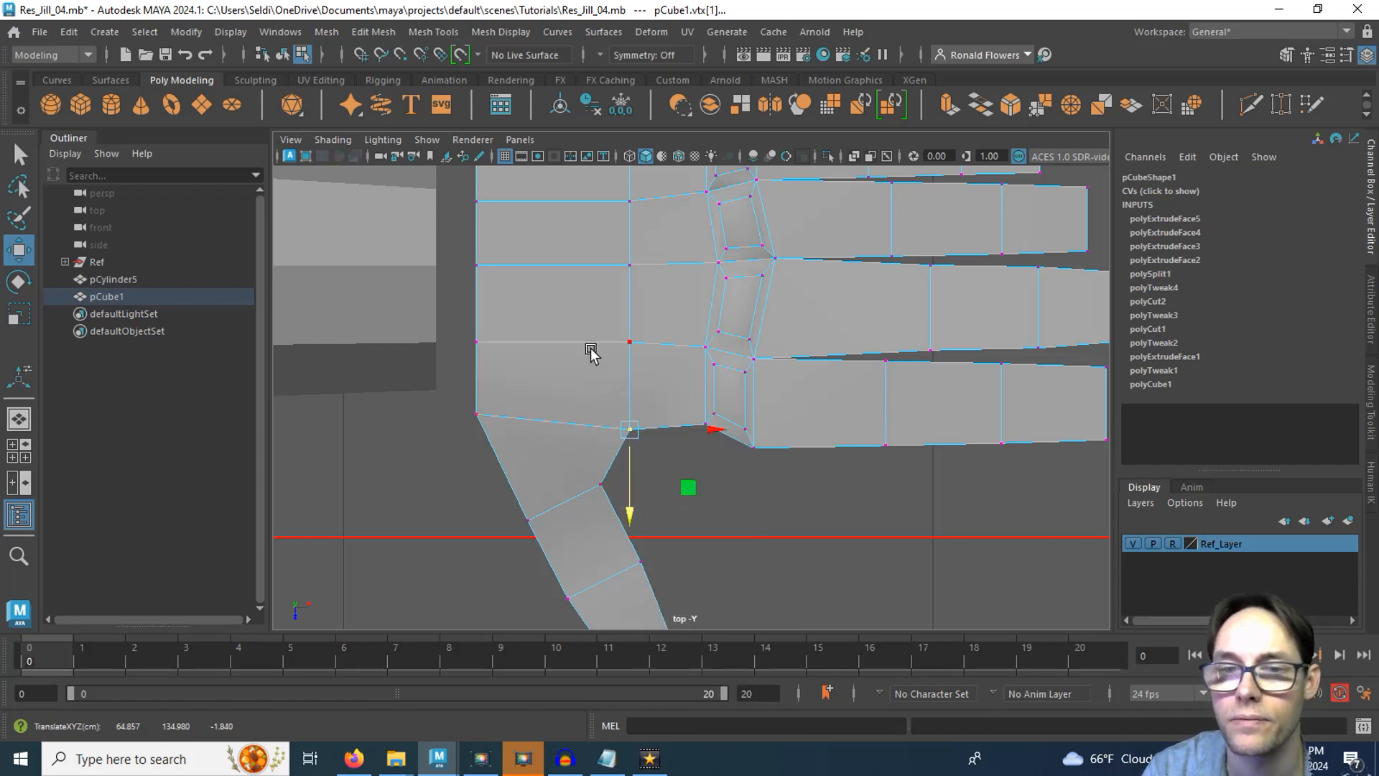
Step: Align the index knuckle's thumb-side vertices by moving the rear pair along Z toward the thumb and the front pair away from it
alt+middle_drag(590, 352, 547, 425)
drag(645, 480, 692, 559)
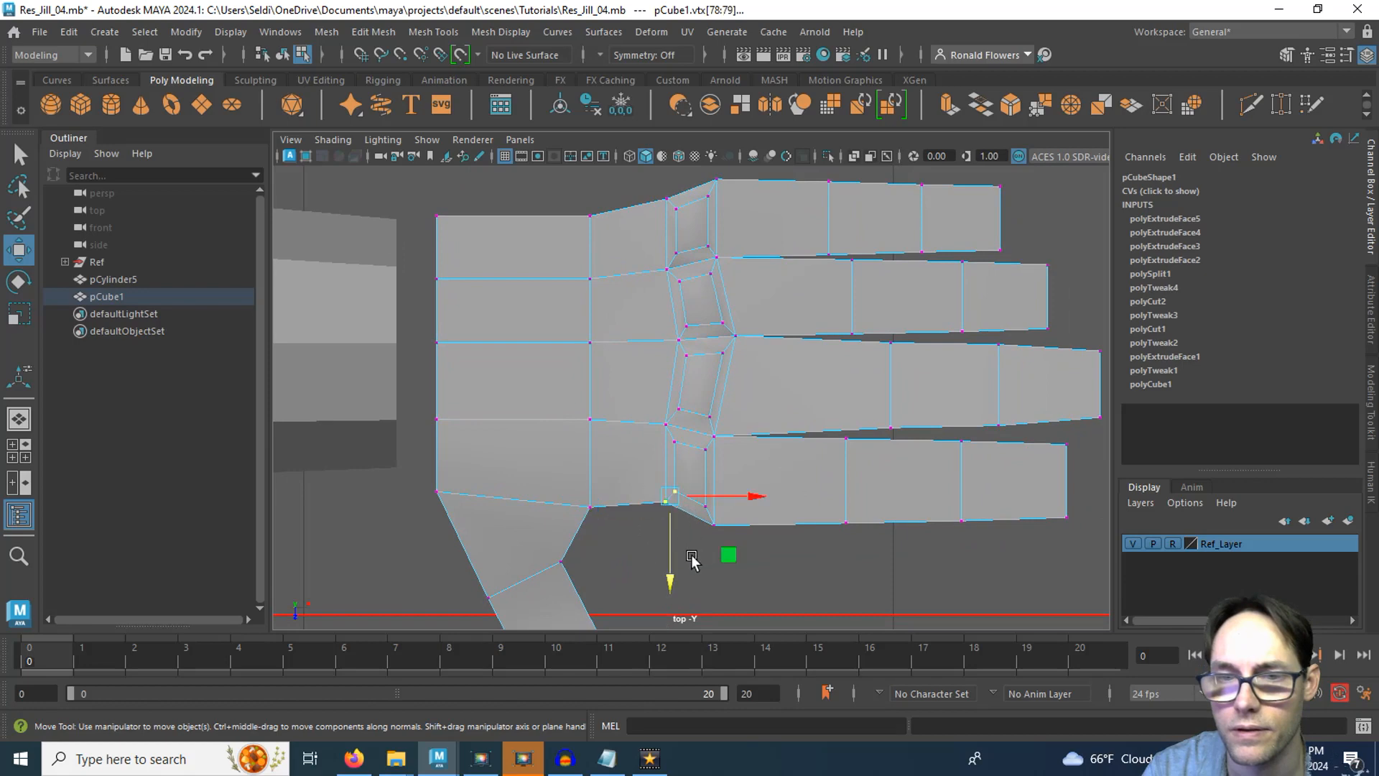
middle_drag(673, 554, 673, 572)
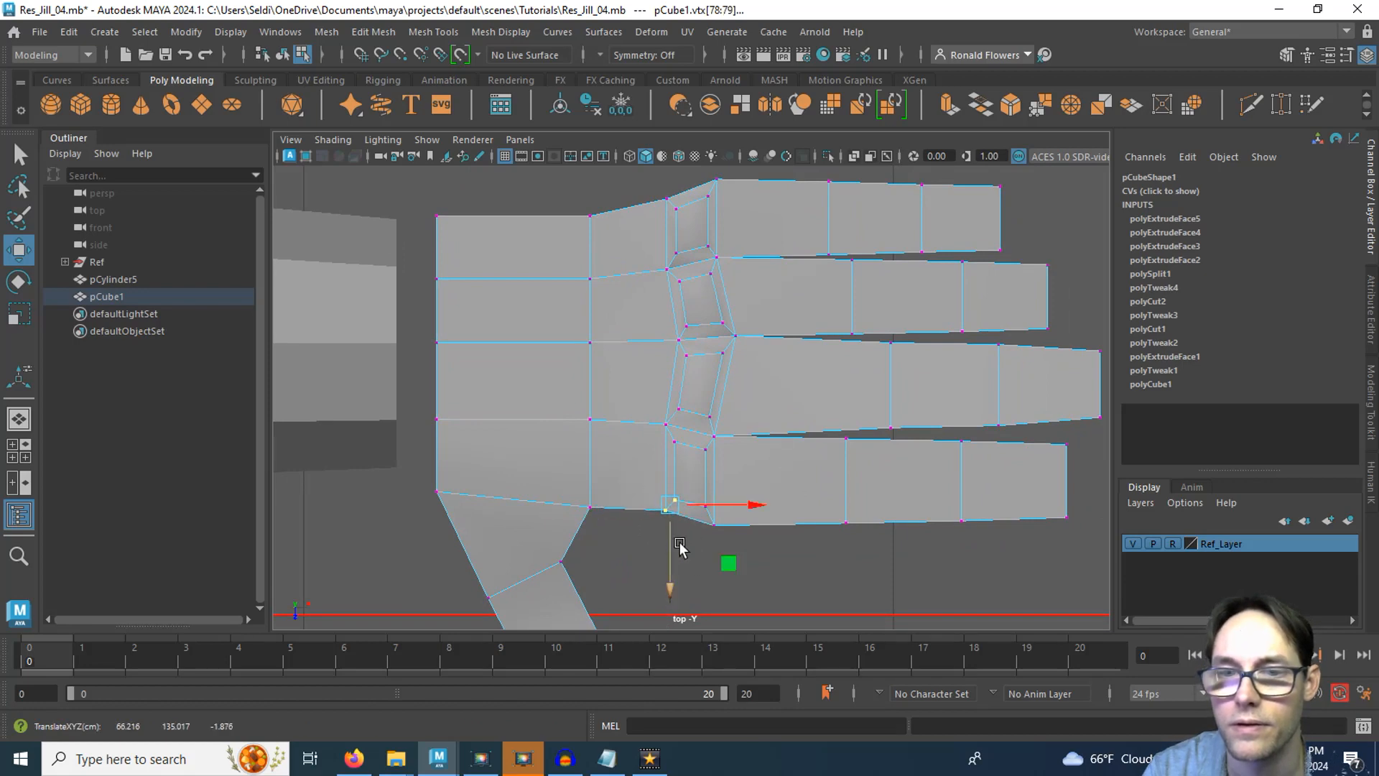
drag(687, 472, 722, 568)
middle_drag(722, 568, 705, 565)
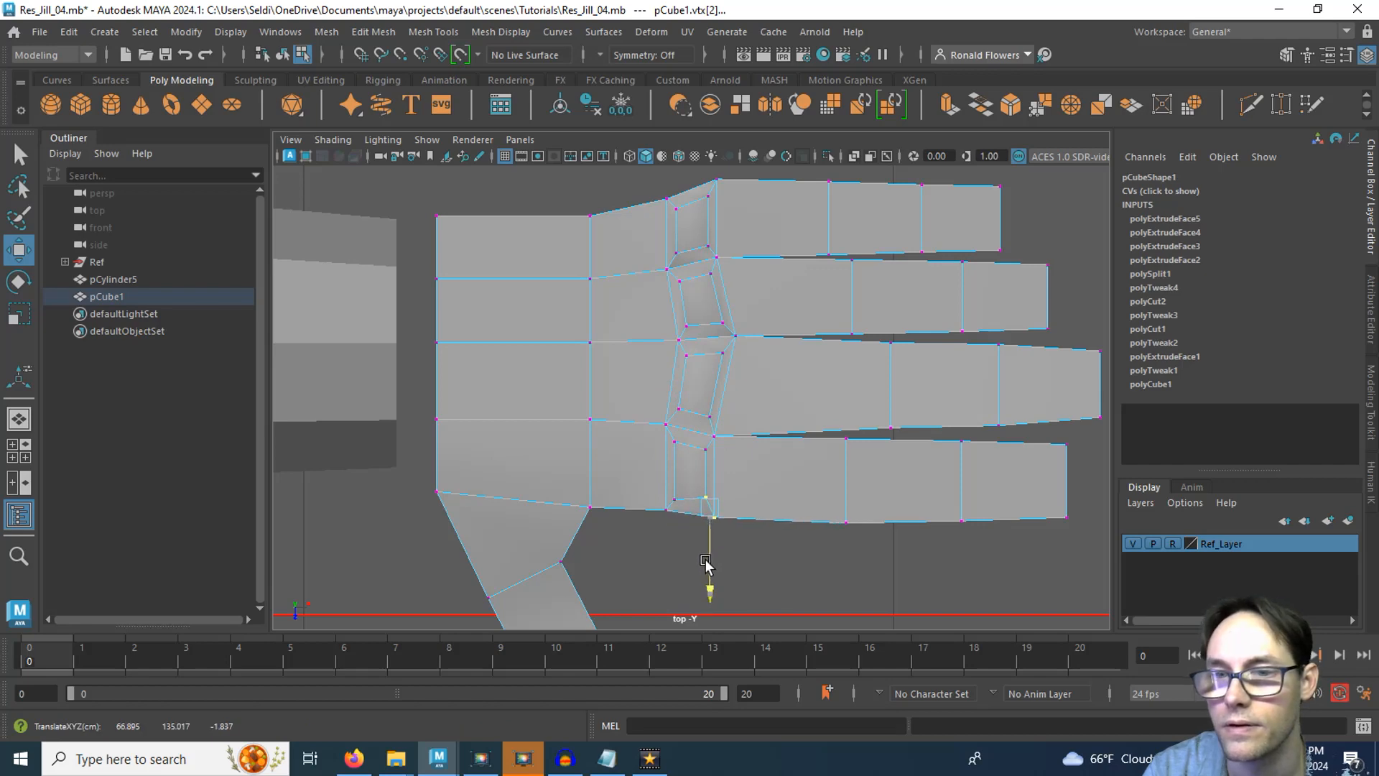
Step: Move the index finger's thumb-side vertices at both joints and the tip along Z away from the thumb to taper the finger
drag(819, 485, 865, 578)
middle_drag(865, 578, 839, 575)
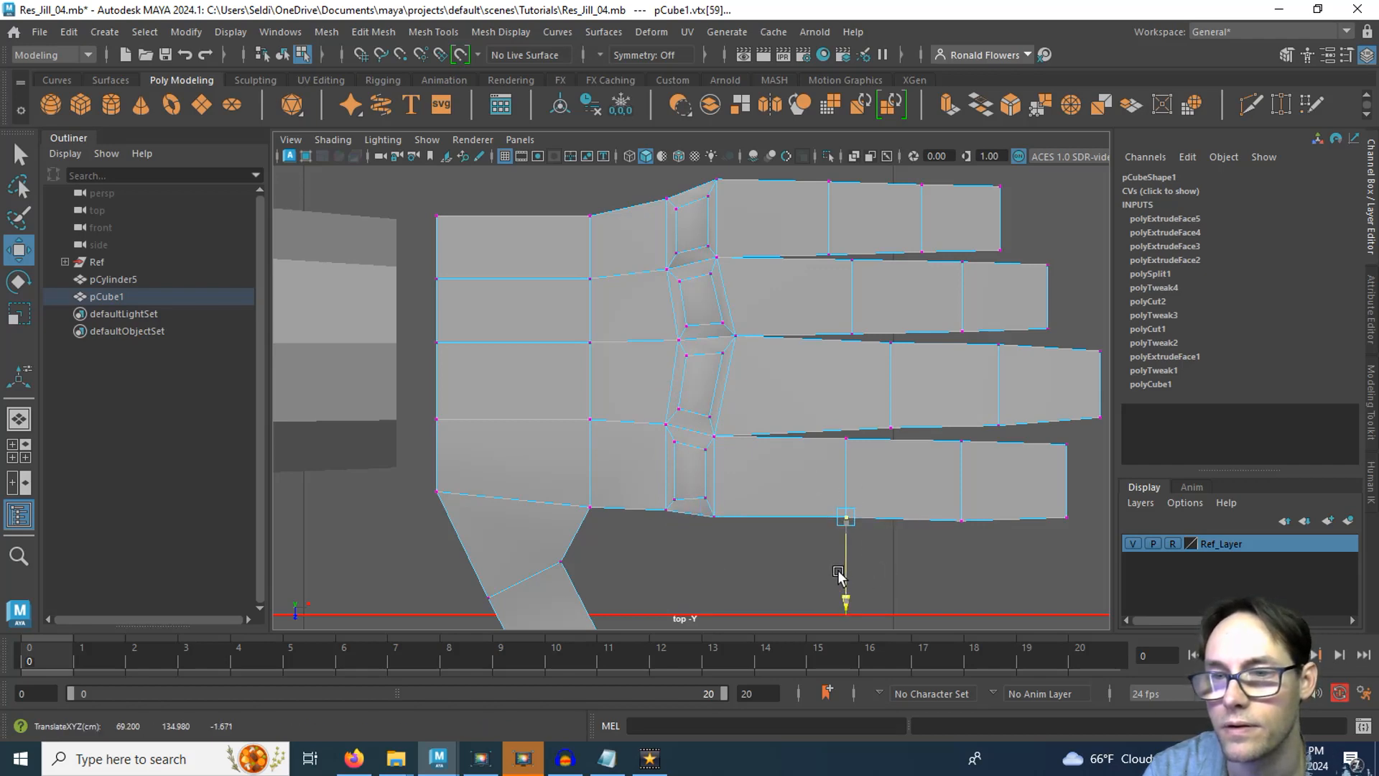
drag(908, 492, 992, 538)
middle_drag(1005, 536, 1008, 523)
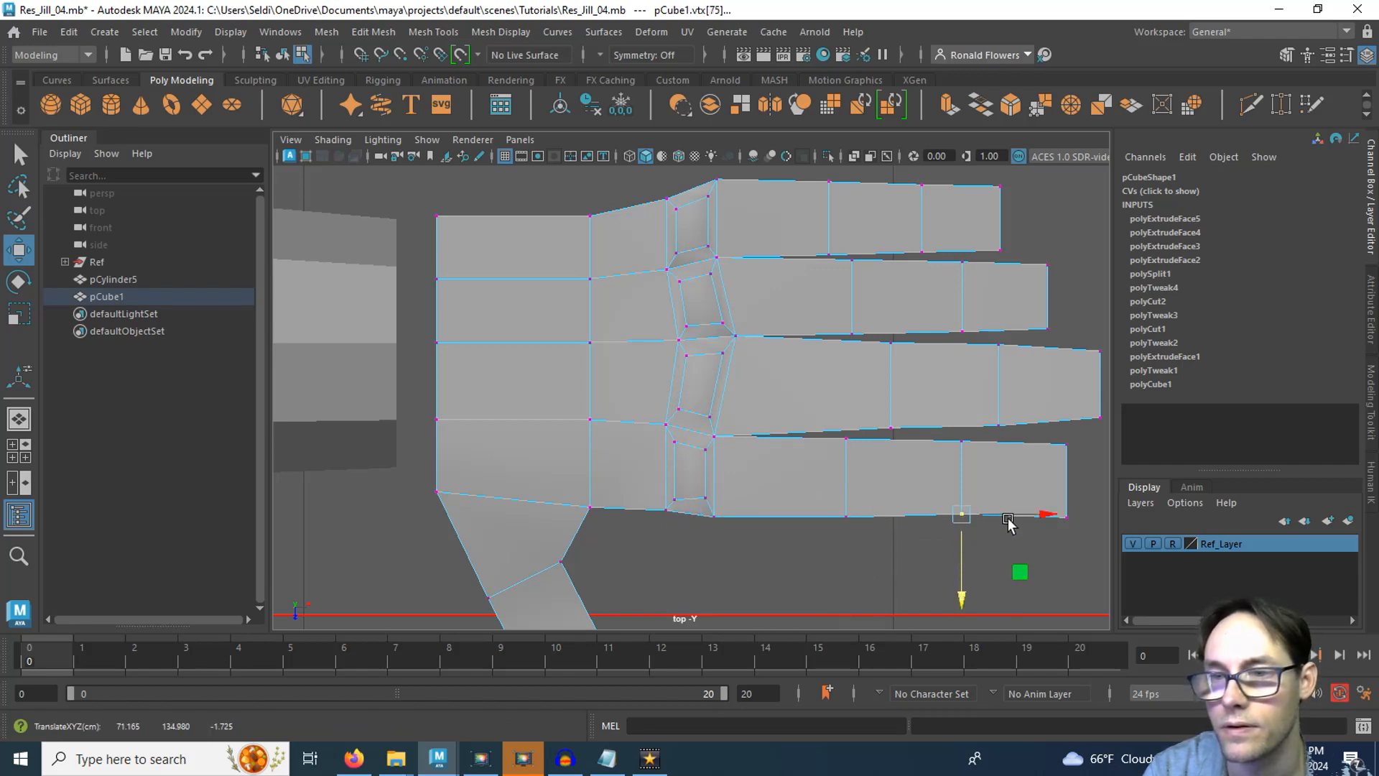
drag(1027, 483, 1084, 555)
middle_drag(1065, 557, 1059, 548)
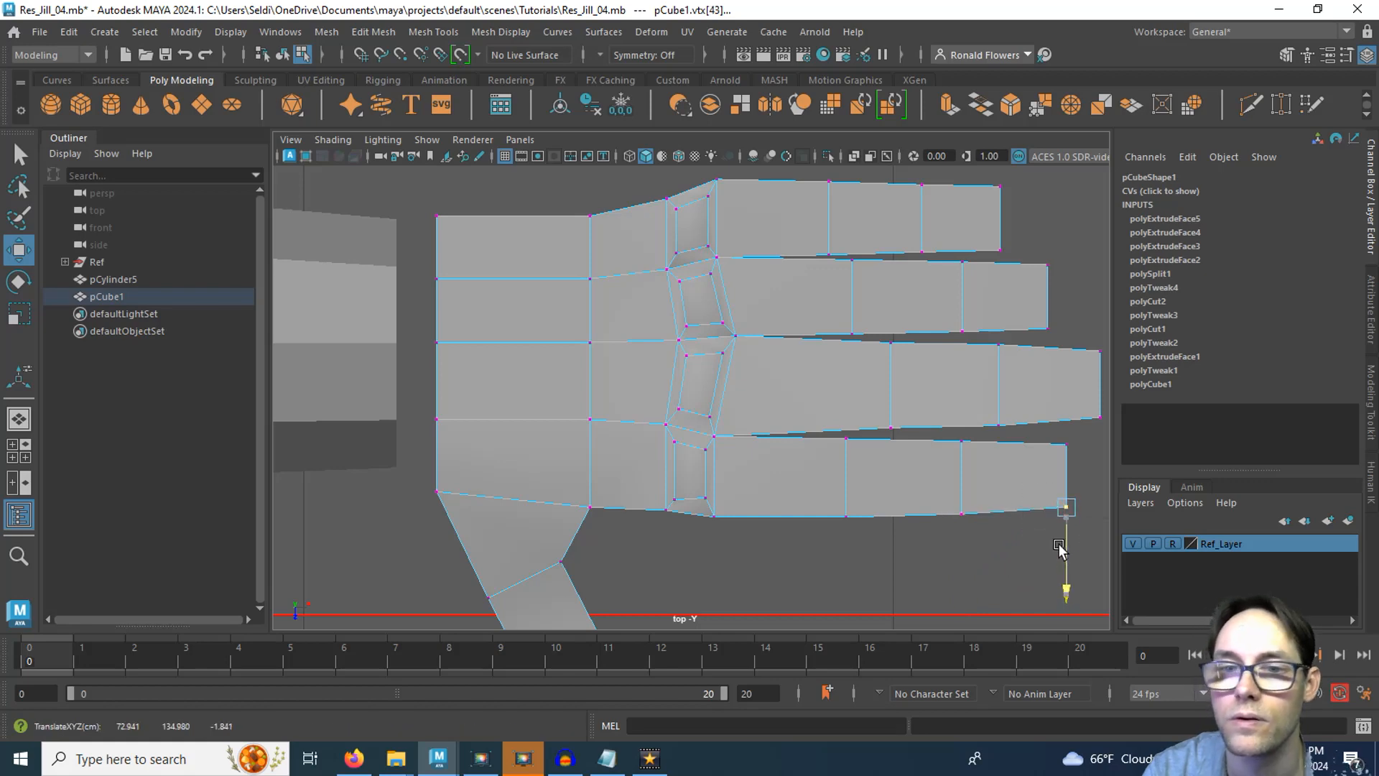
Step: Move the outer vertices on the little-finger side of the mid-palm and knuckle along Z away from the thumb
scroll(800, 410, up, 4)
alt+middle_drag(733, 419, 736, 329)
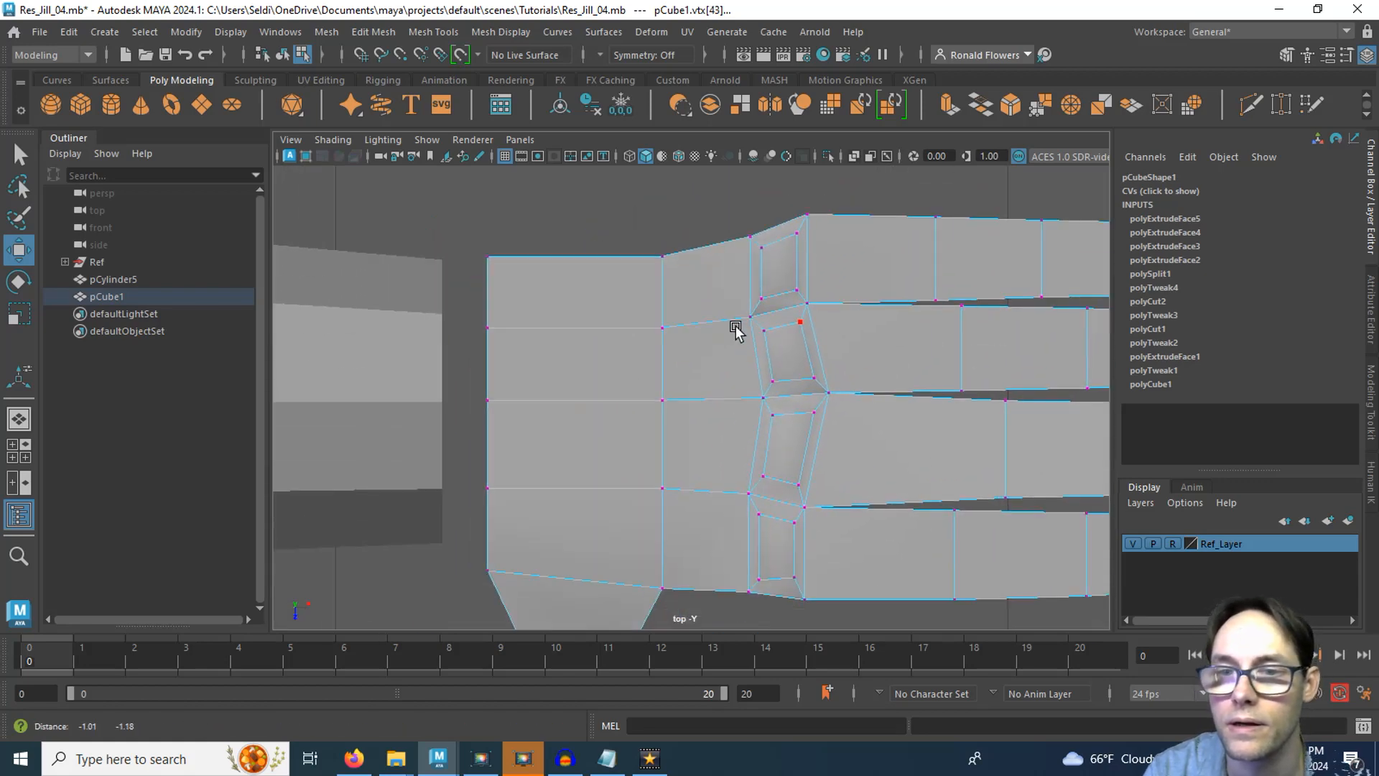
alt+middle_drag(755, 241, 747, 323)
drag(646, 291, 695, 374)
alt+middle_drag(644, 369, 668, 418)
drag(677, 476, 677, 449)
drag(722, 317, 770, 400)
alt+middle_drag(714, 462, 732, 324)
Step: Move the palm vertices at the finger side of the thumb base slightly along Z back toward the palm
click(698, 497)
drag(703, 533, 703, 528)
scroll(536, 428, down, 5)
scroll(583, 437, up, 5)
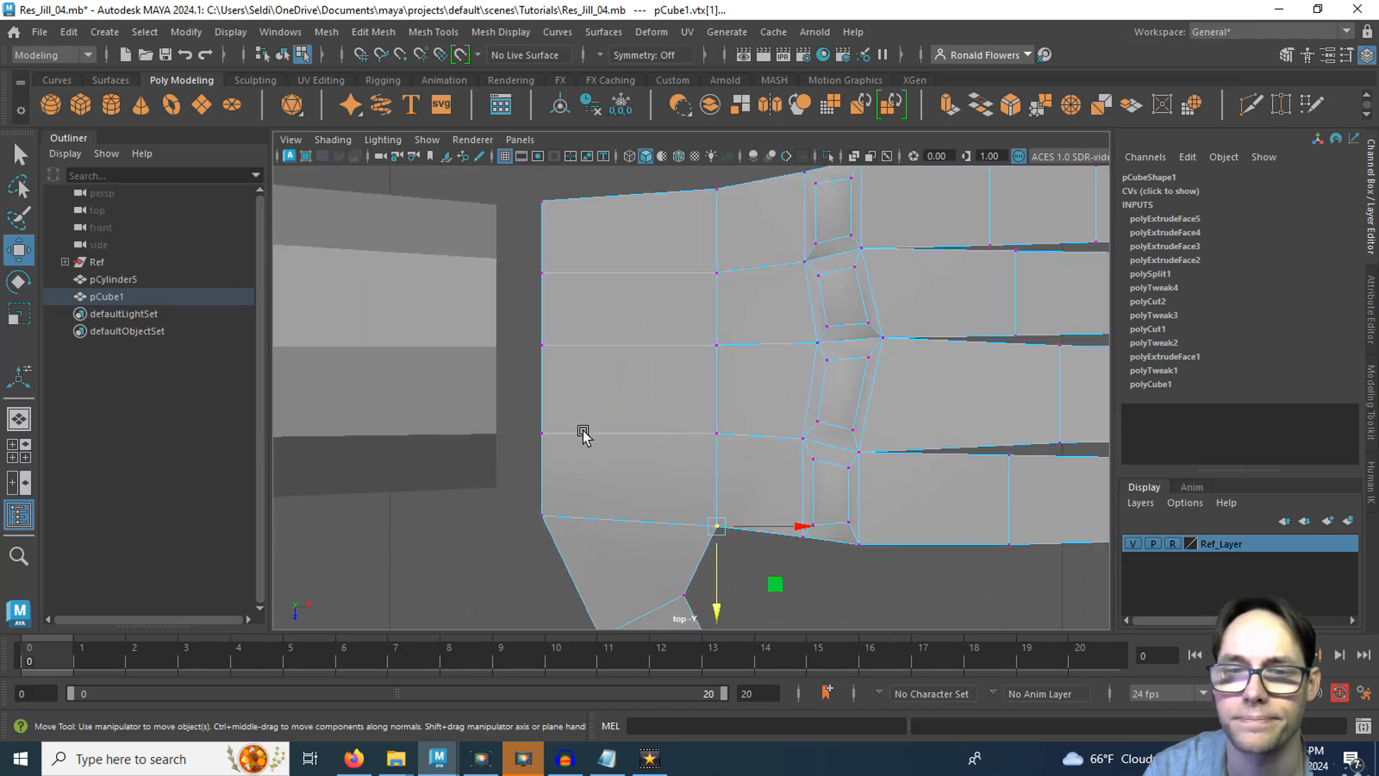
alt+middle_drag(583, 436, 681, 424)
Step: Delete the end faces that close off the wrist end of the hand so the mesh is open toward the forearm
key(space)
key(space)
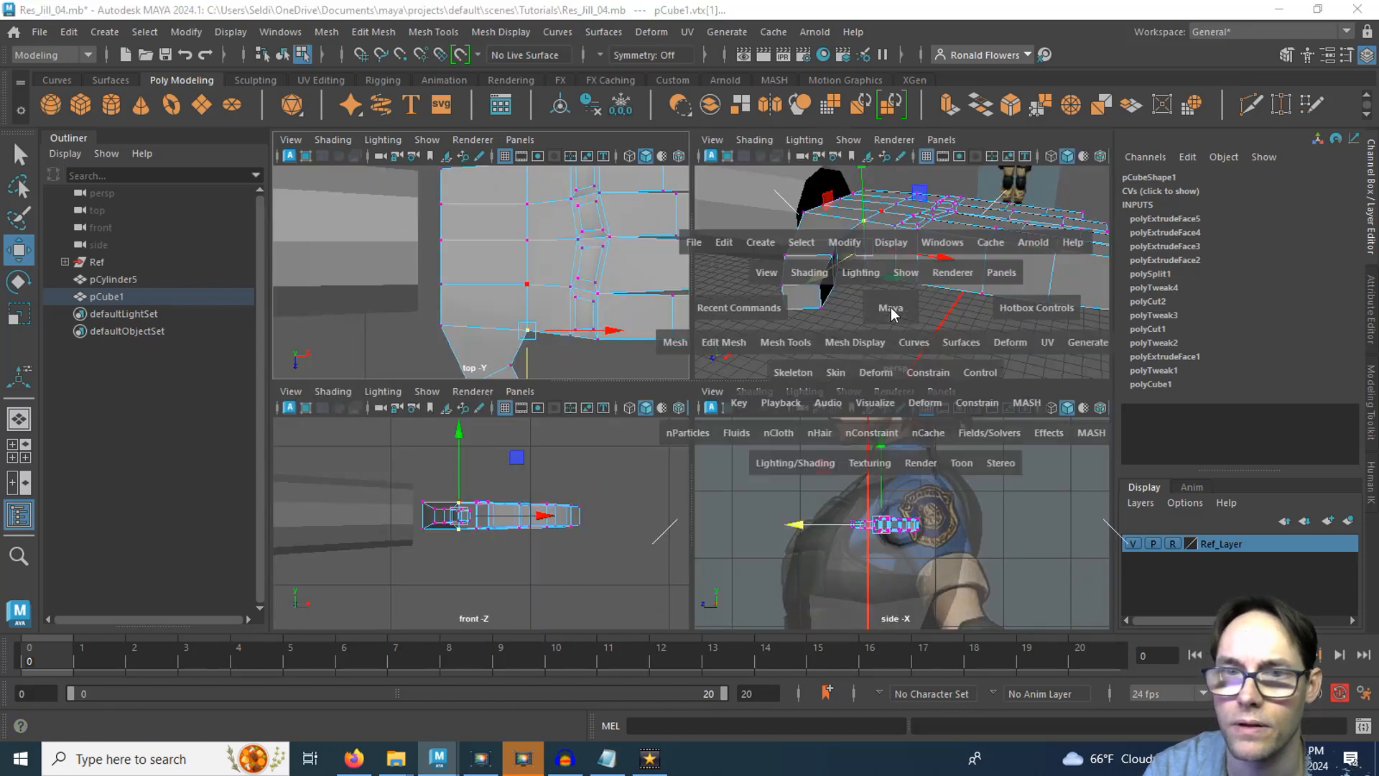
alt+drag(715, 424, 602, 402)
right_click(670, 316)
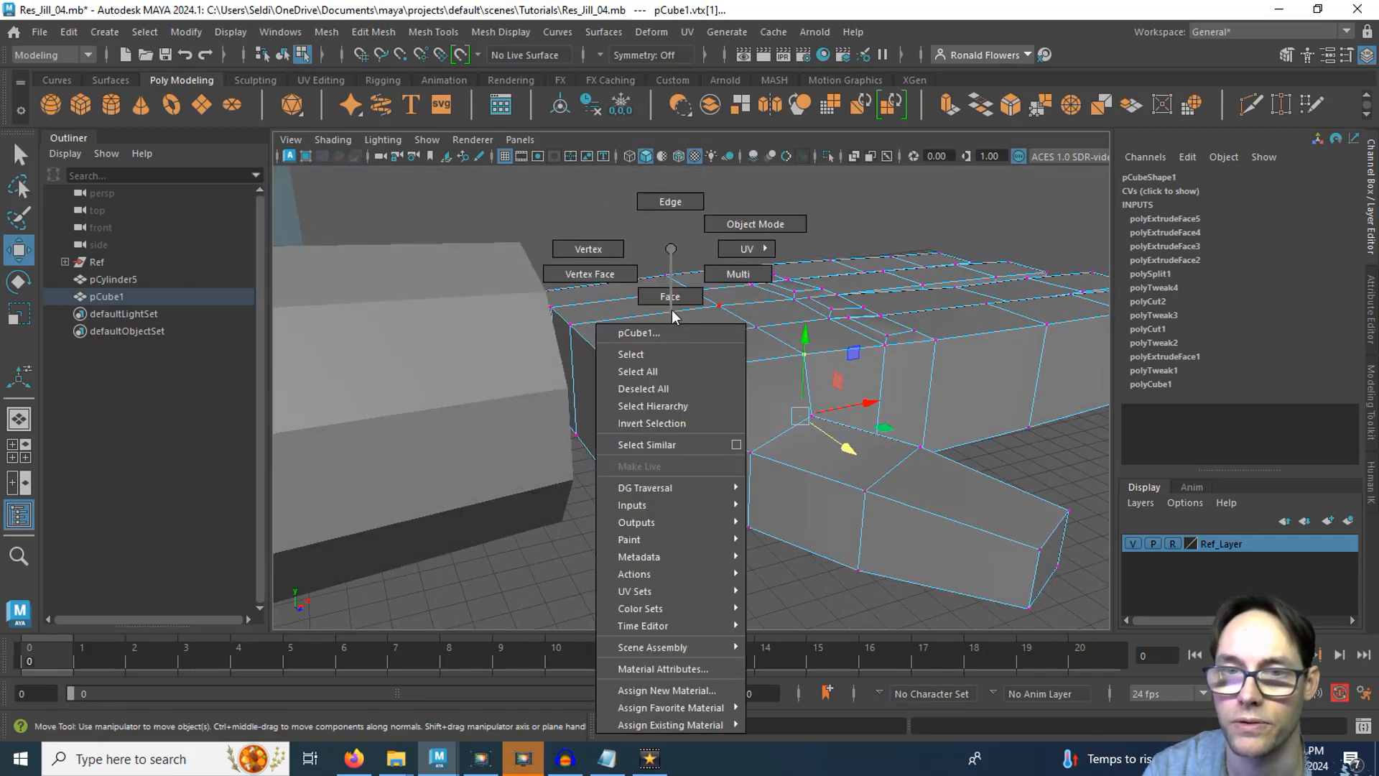
click(675, 296)
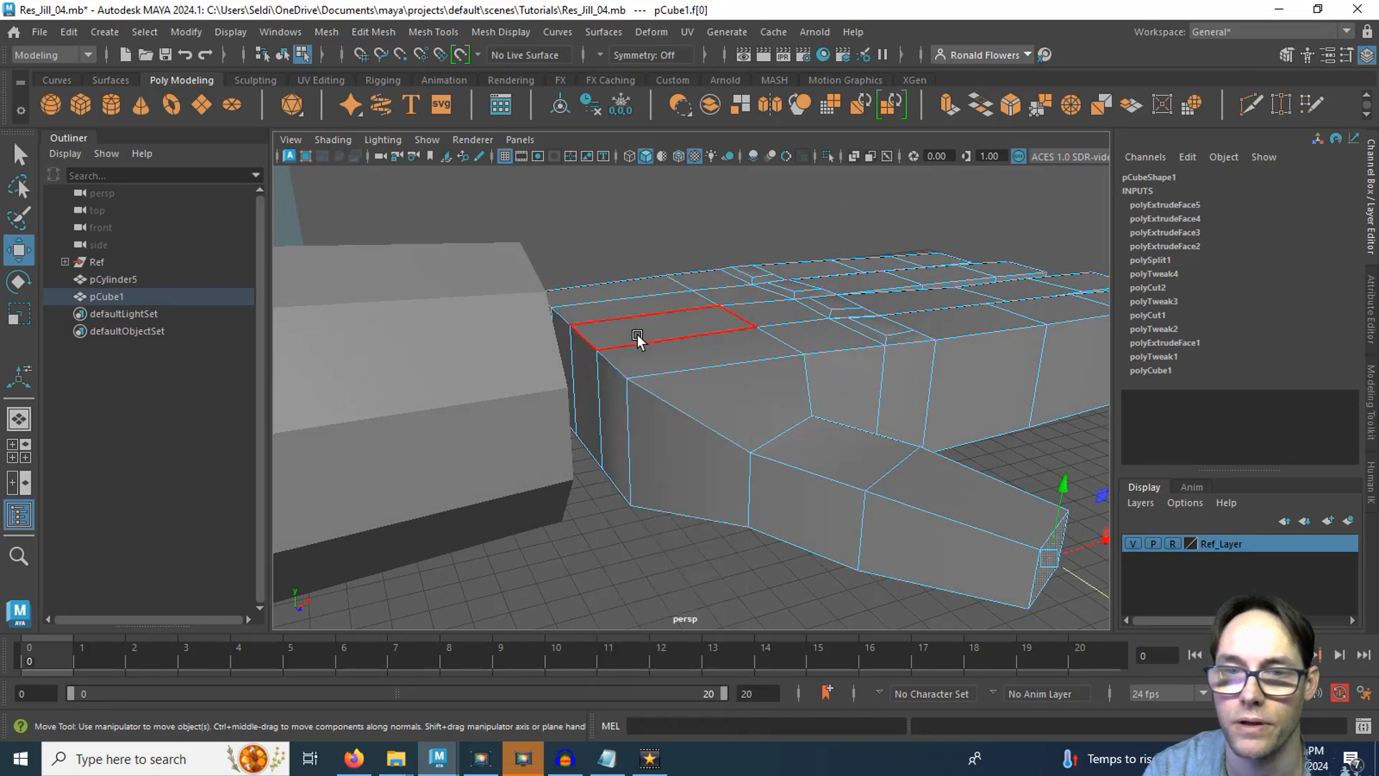
click(607, 394)
mouse_move(608, 395)
alt+mouse_down()
mouse_move(602, 460)
mouse_move(607, 413)
alt+mouse_up()
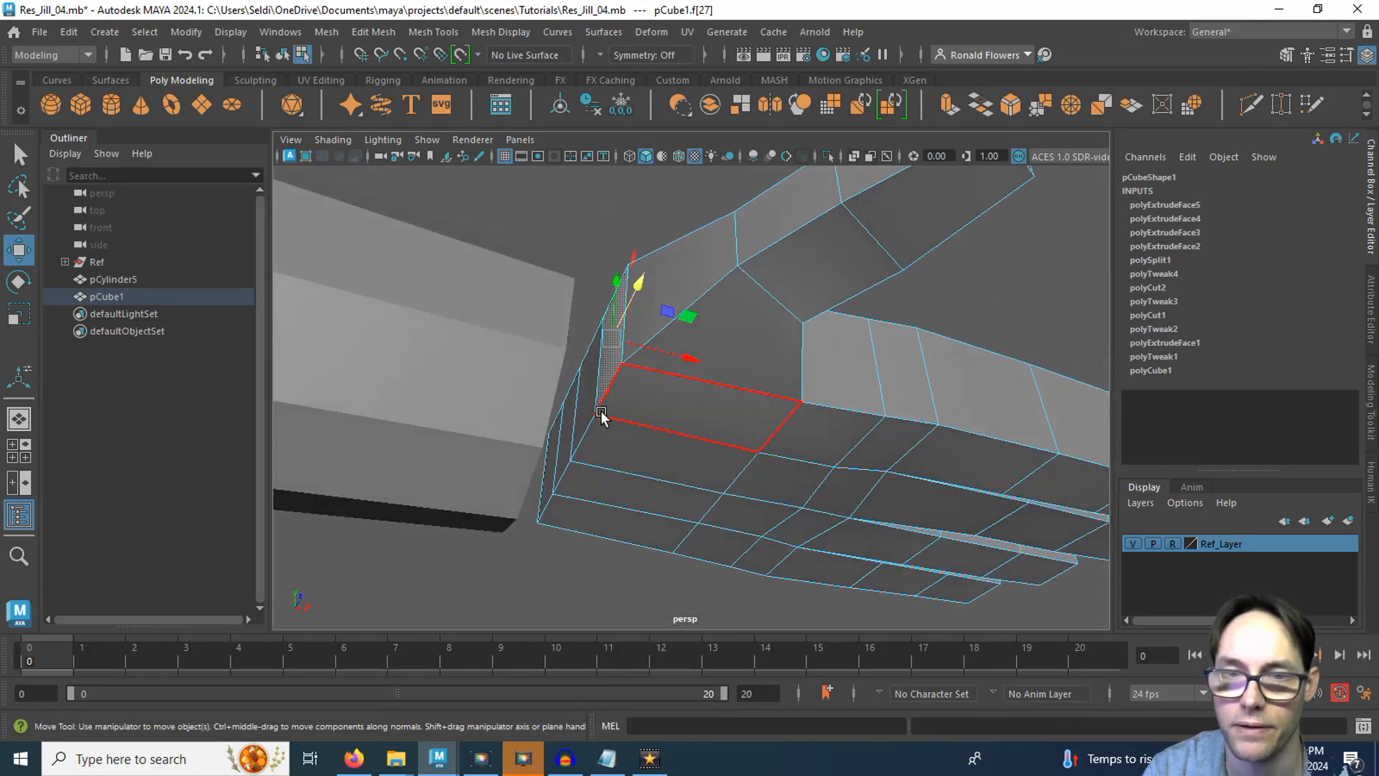
shift+click(582, 413)
shift+click(568, 435)
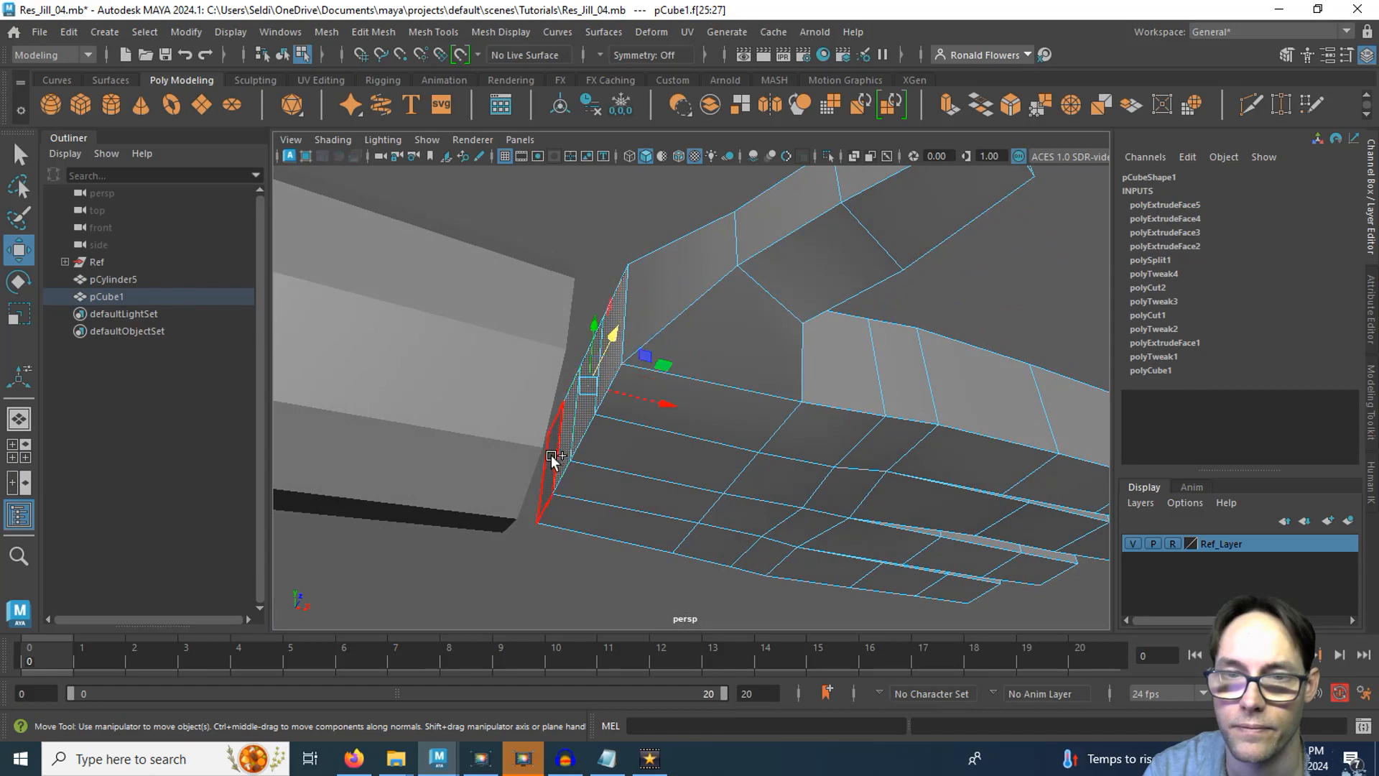
shift+click(550, 457)
alt+drag(631, 474, 659, 455)
key(Delete)
key(q)
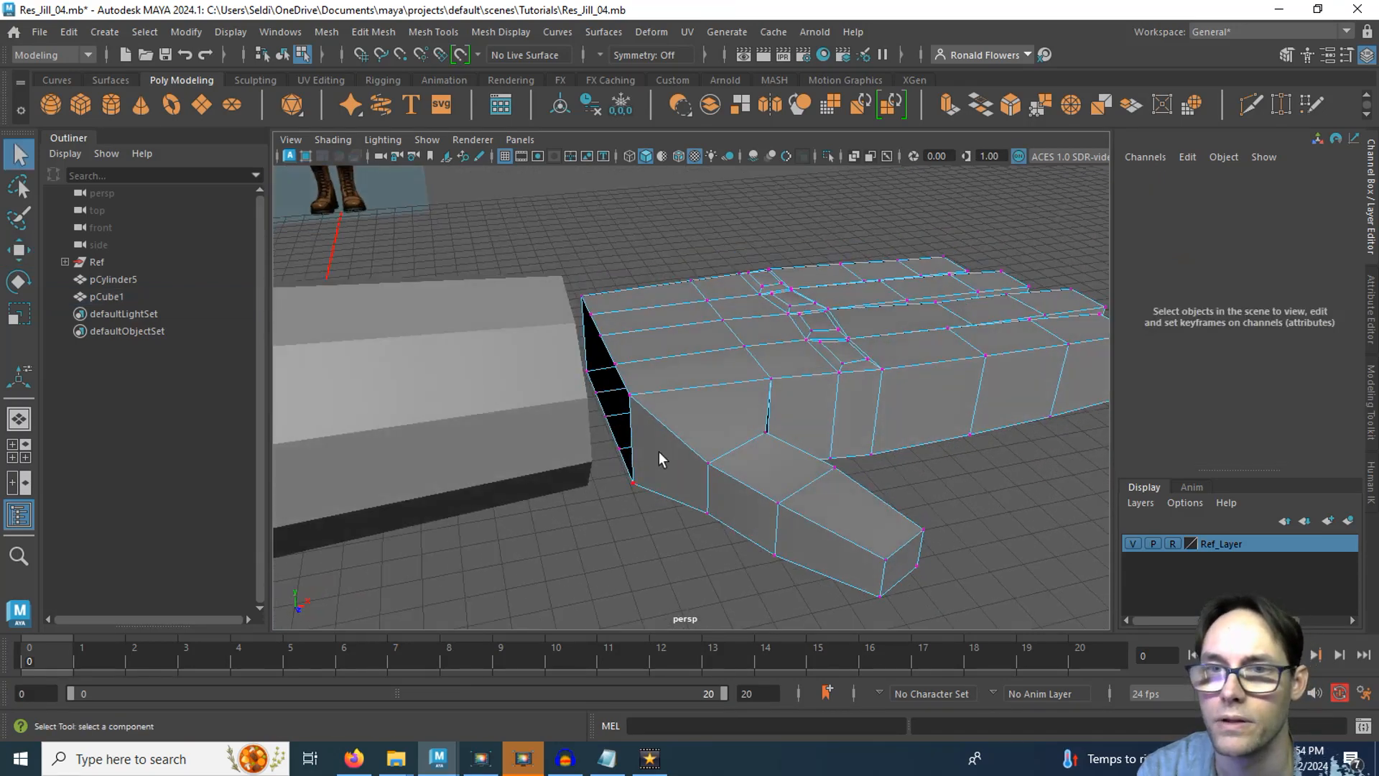
Step: Insert an edge loop around the forearm close to its wrist opening with the Multi-Cut tool
right_drag(712, 249, 766, 213)
alt+drag(625, 402, 554, 381)
click(555, 381)
scroll(547, 416, down, 3)
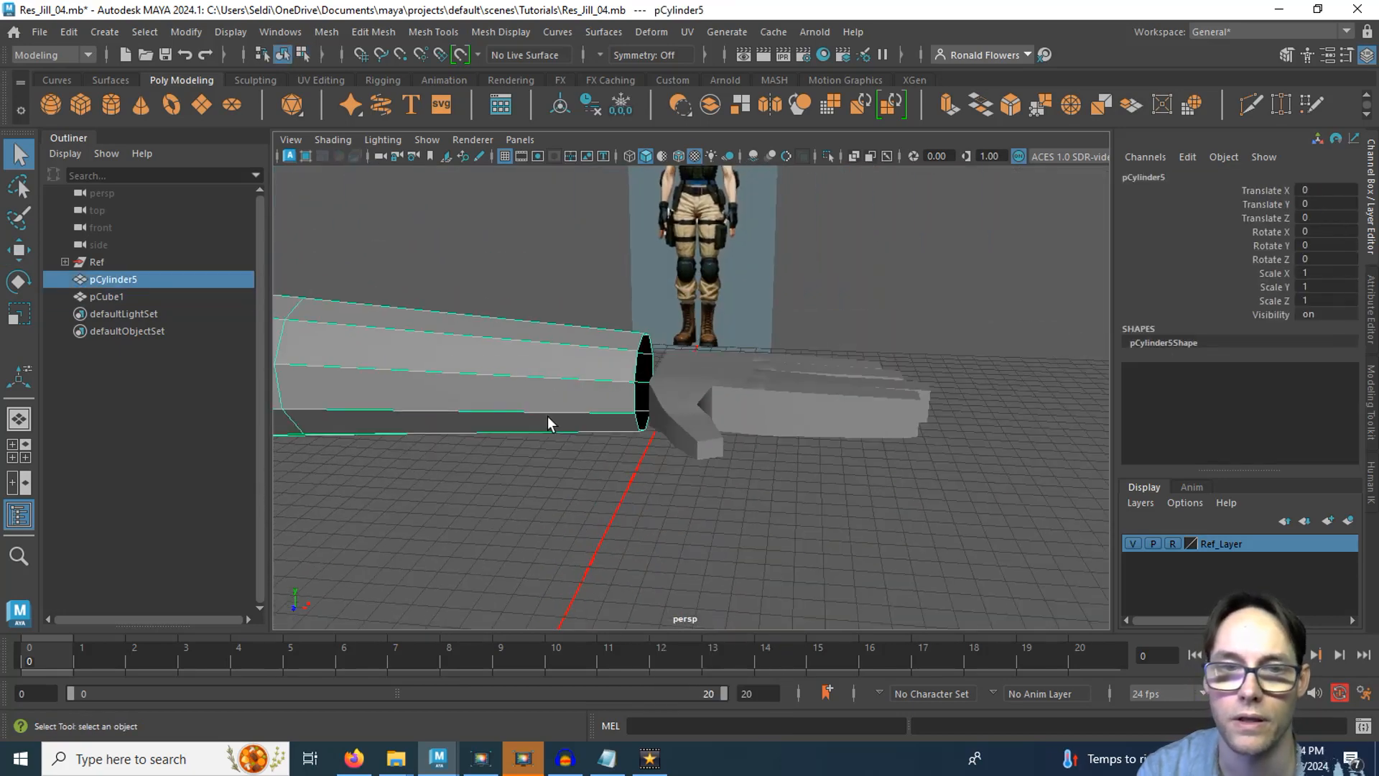
scroll(548, 417, down, 2)
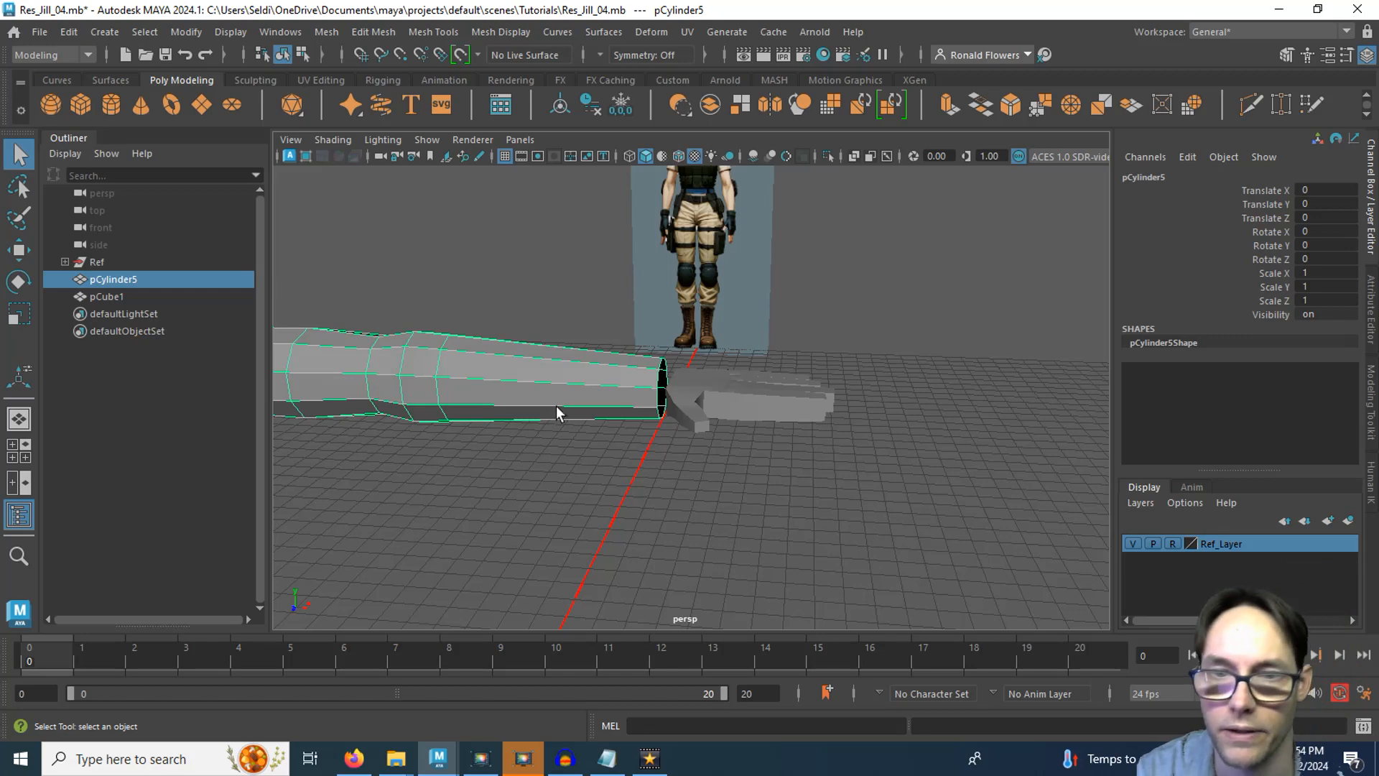
click(1250, 104)
scroll(688, 447, up, 3)
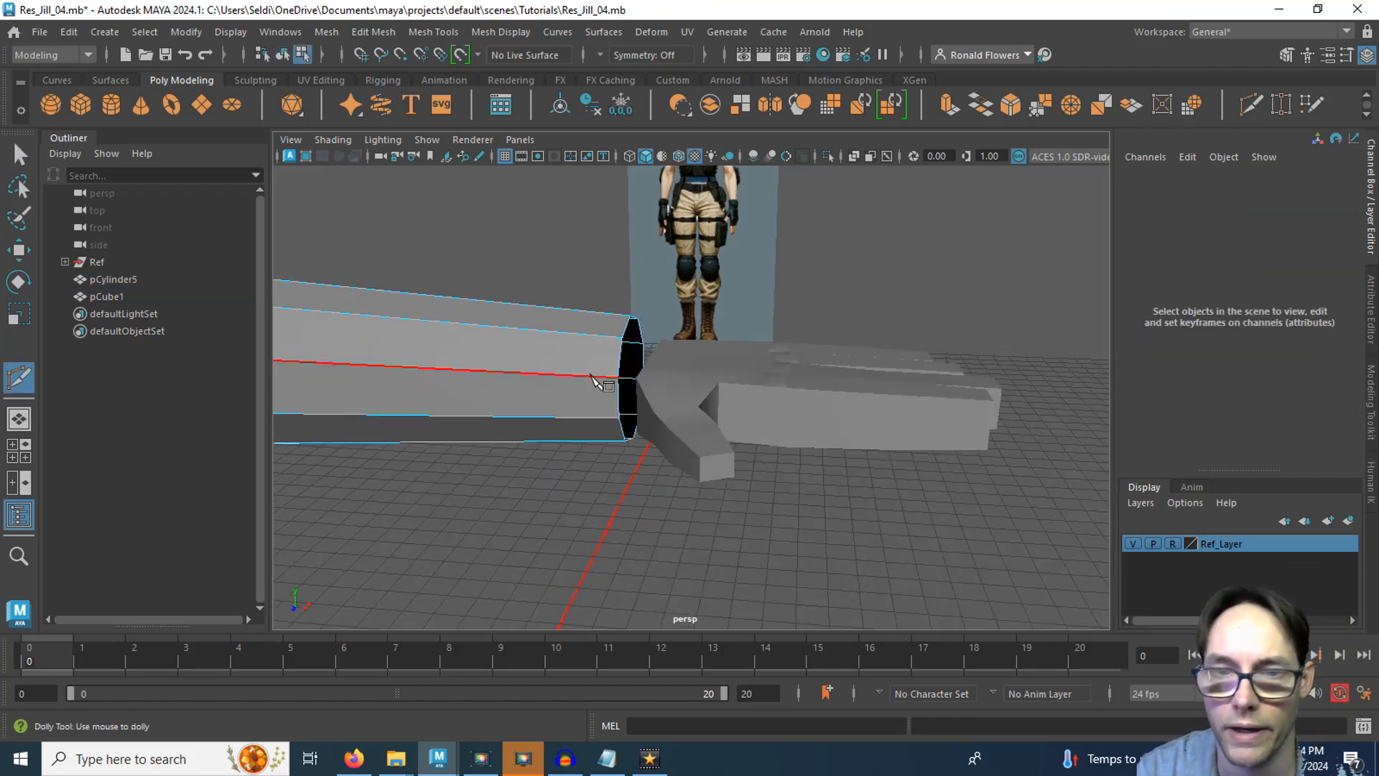
key(ctrl)
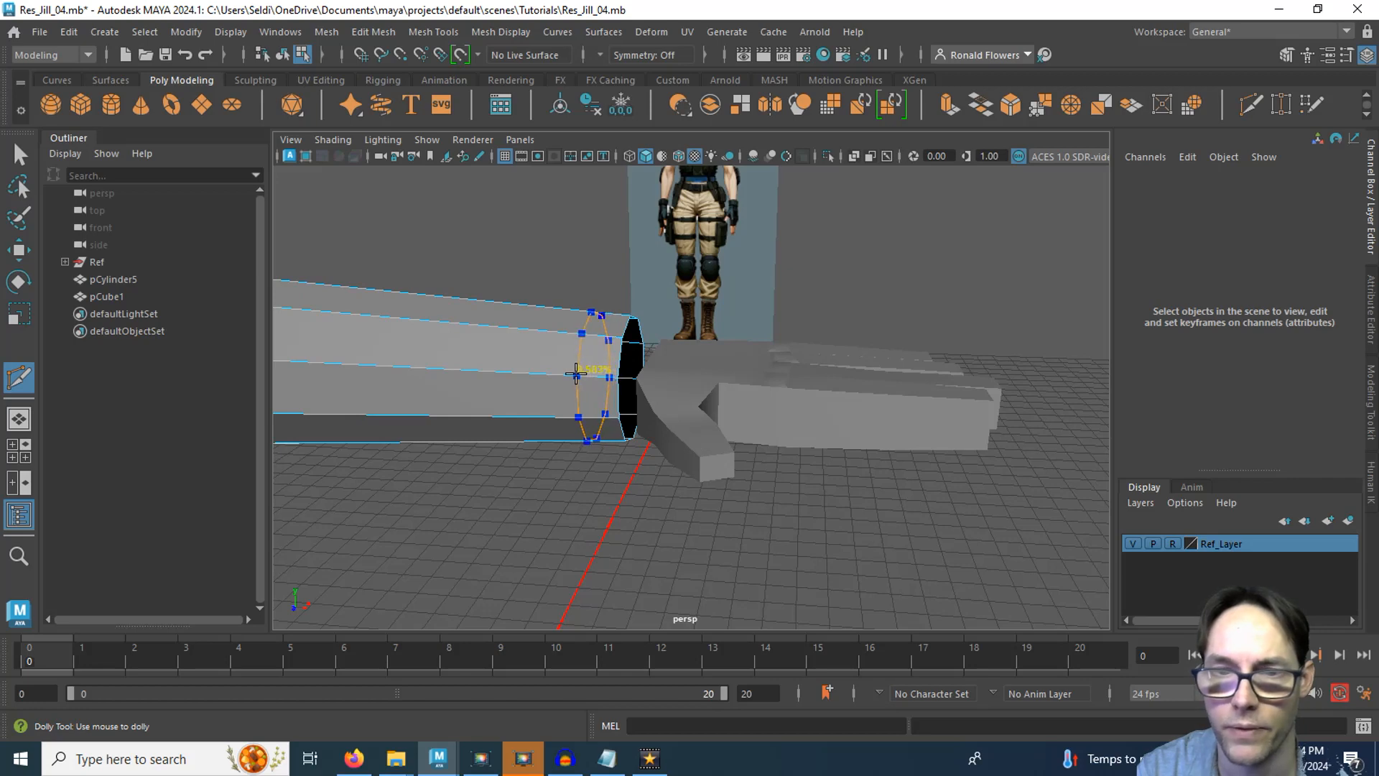
ctrl+click(573, 374)
key(q)
scroll(631, 456, up, 3)
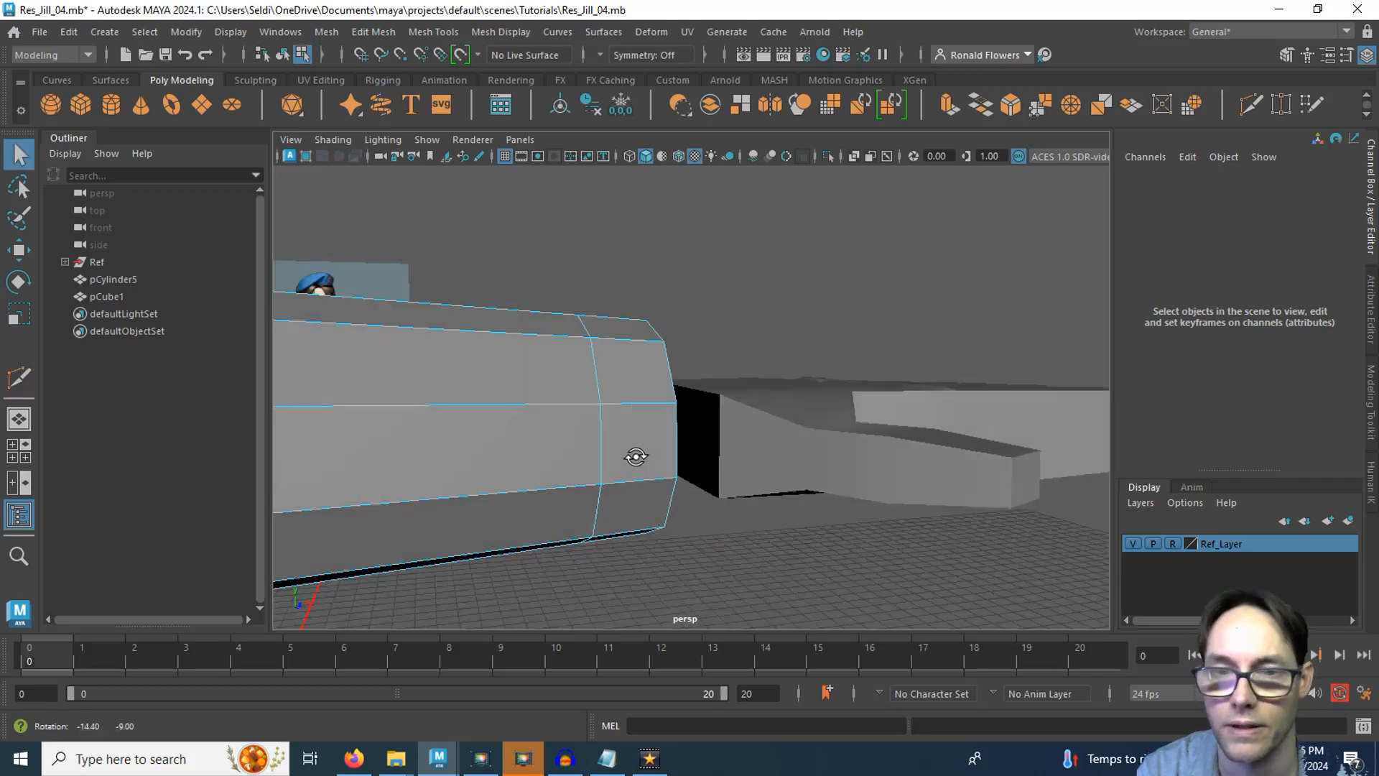
Step: Select the ring of faces at the forearm's wrist end and scale it down along Y to flatten the wrist
alt+drag(632, 455, 602, 451)
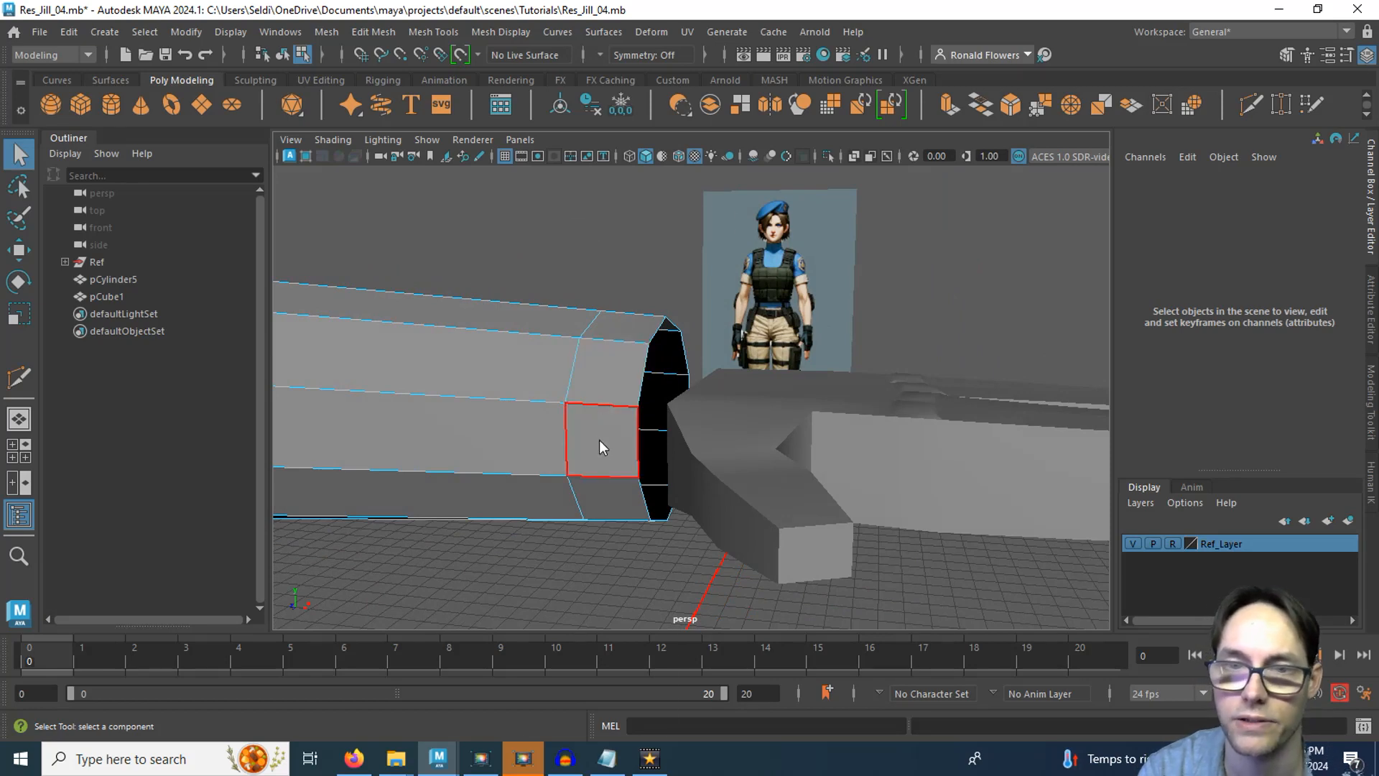
right_click(609, 313)
click(605, 454)
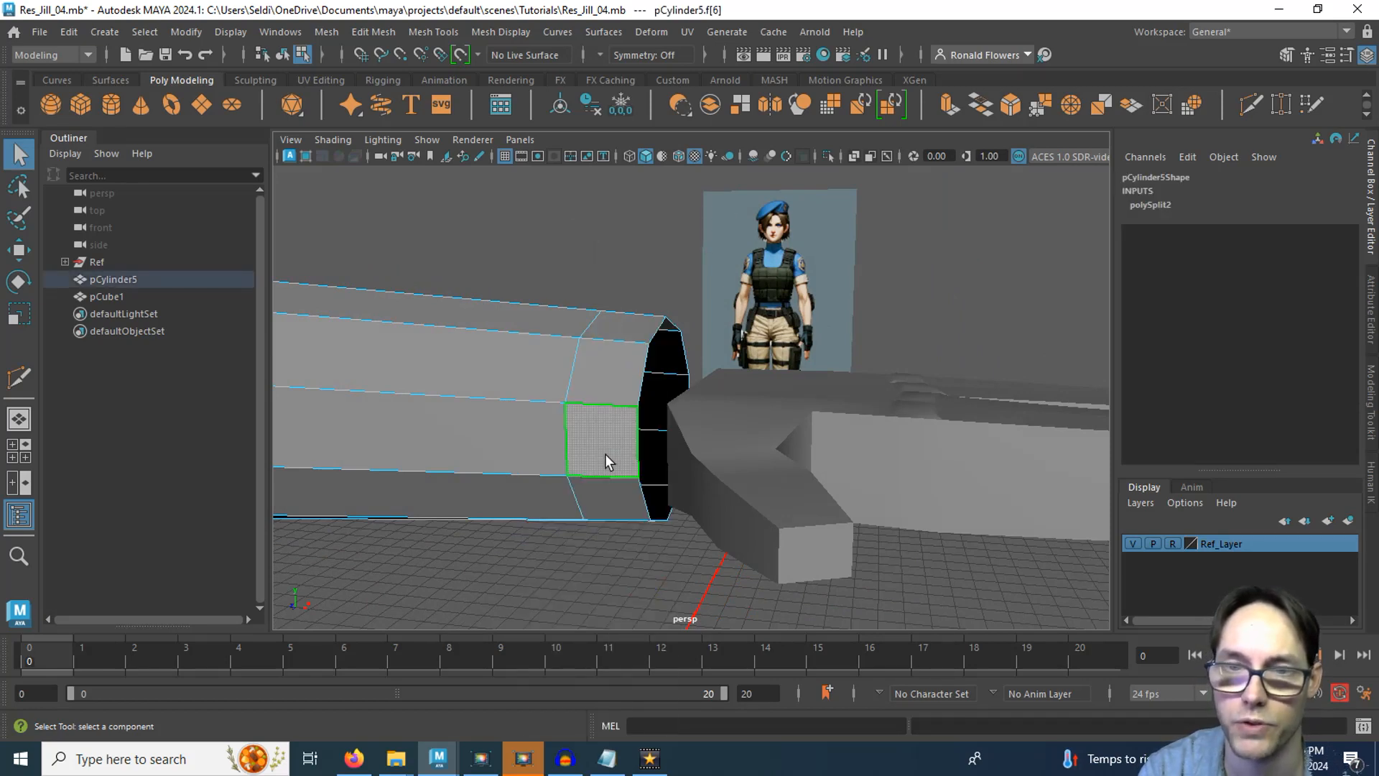
double_click(615, 381)
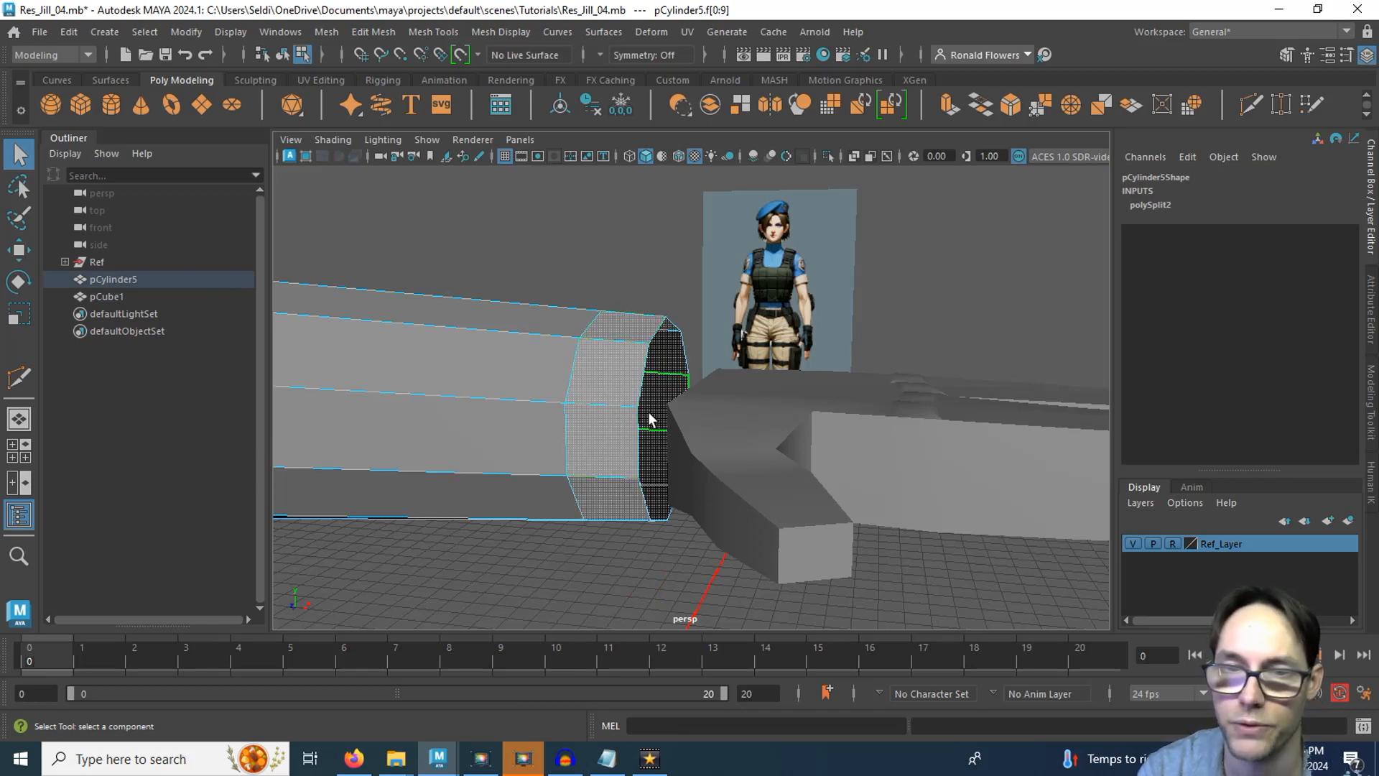
key(r)
drag(637, 343, 653, 541)
scroll(647, 505, up, 3)
alt+middle_drag(684, 489, 652, 540)
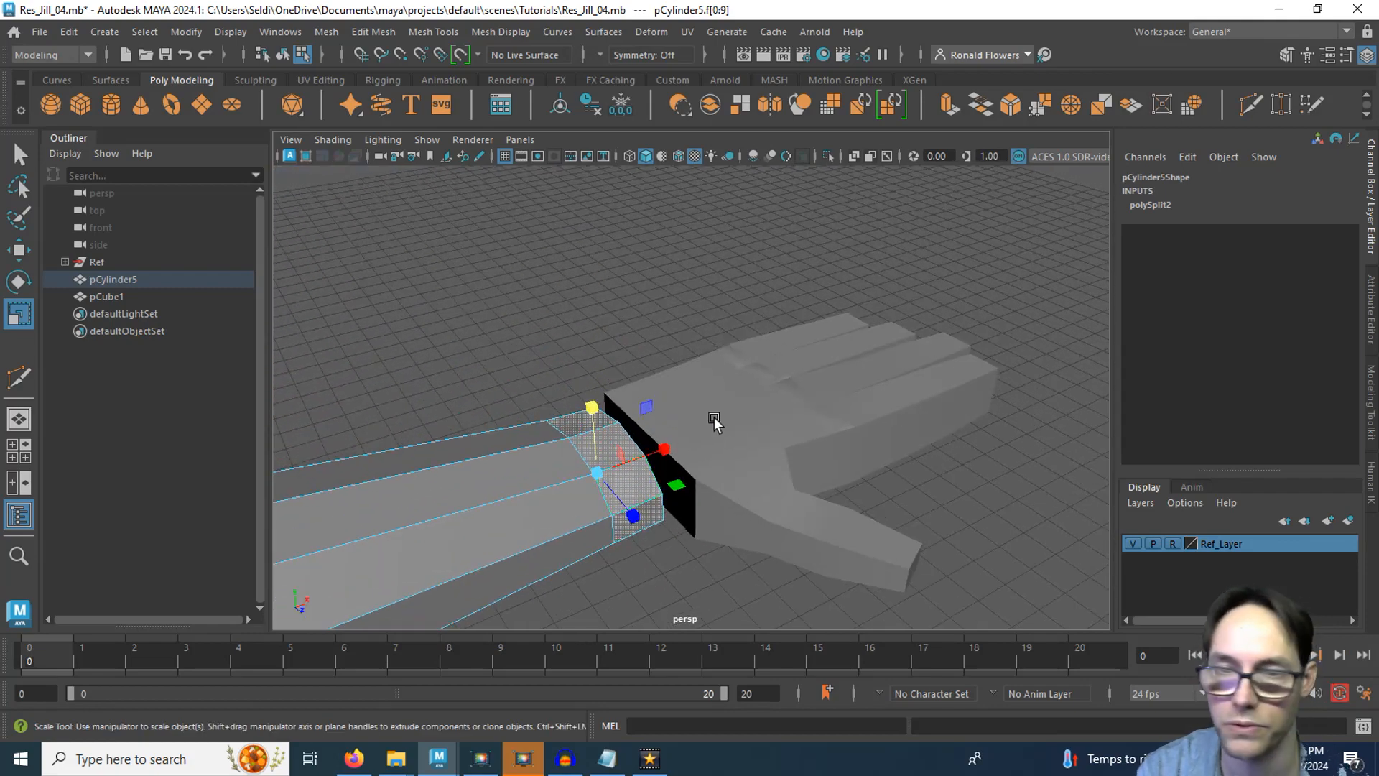
Step: Select the hand and the forearm together as whole objects
key(q)
right_drag(714, 416, 756, 230)
click(708, 435)
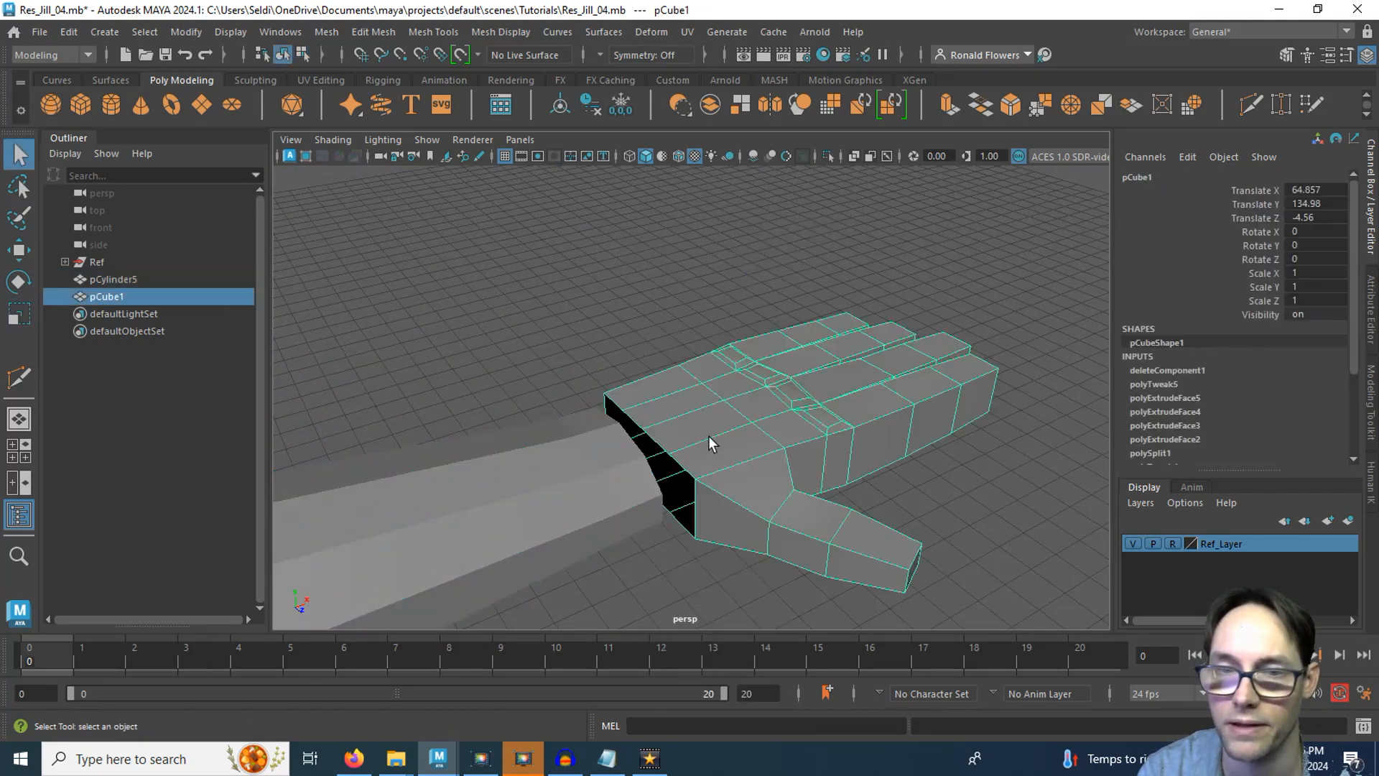
shift+click(600, 464)
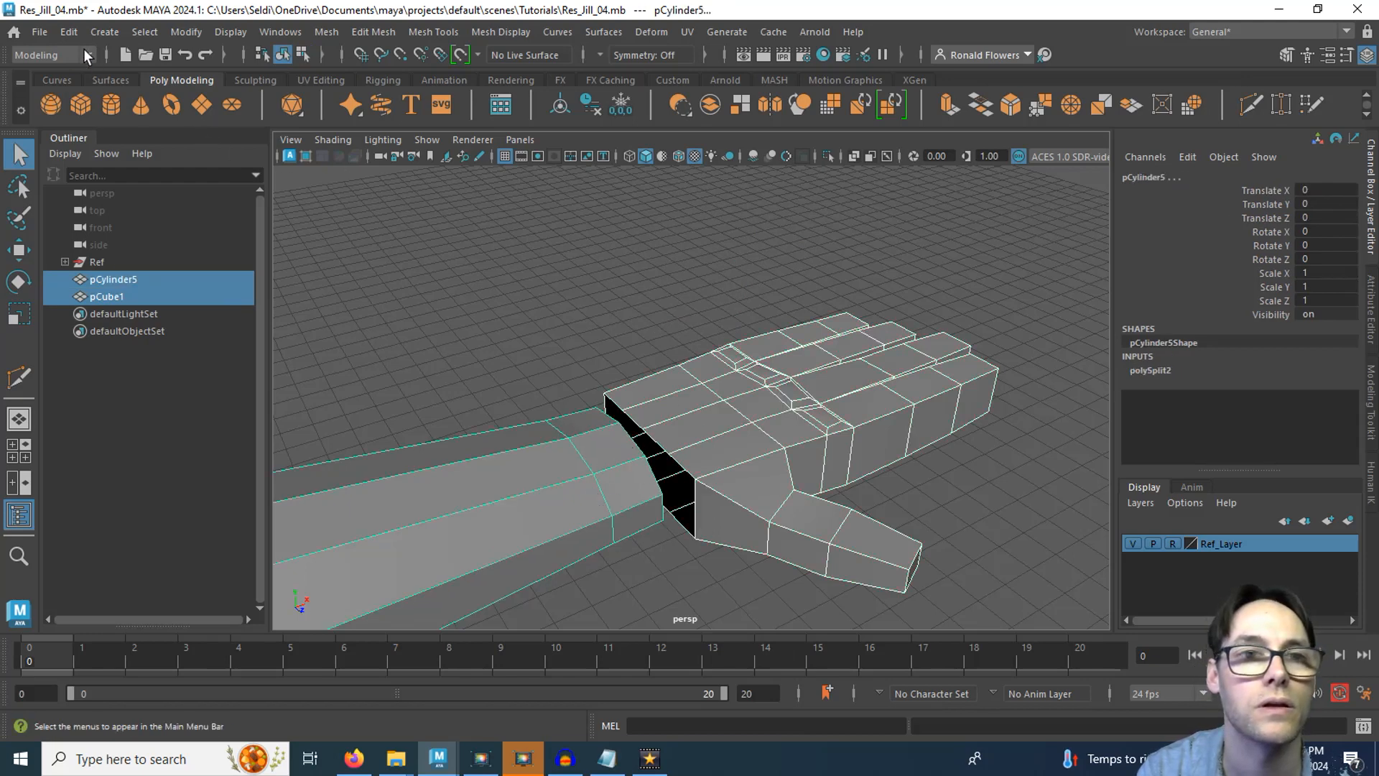
Step: Save the scene as a new version named Res_Jill_05.mb
click(49, 31)
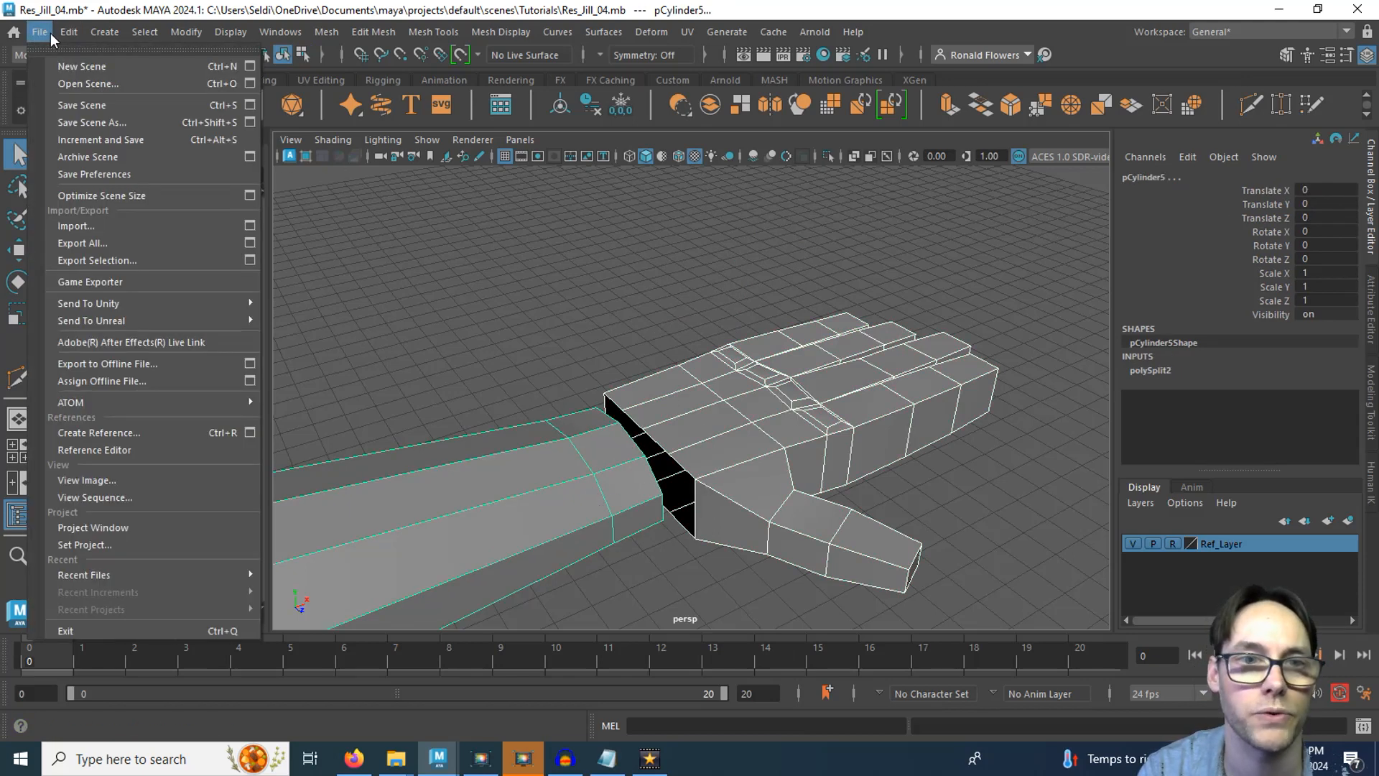
click(120, 124)
click(296, 645)
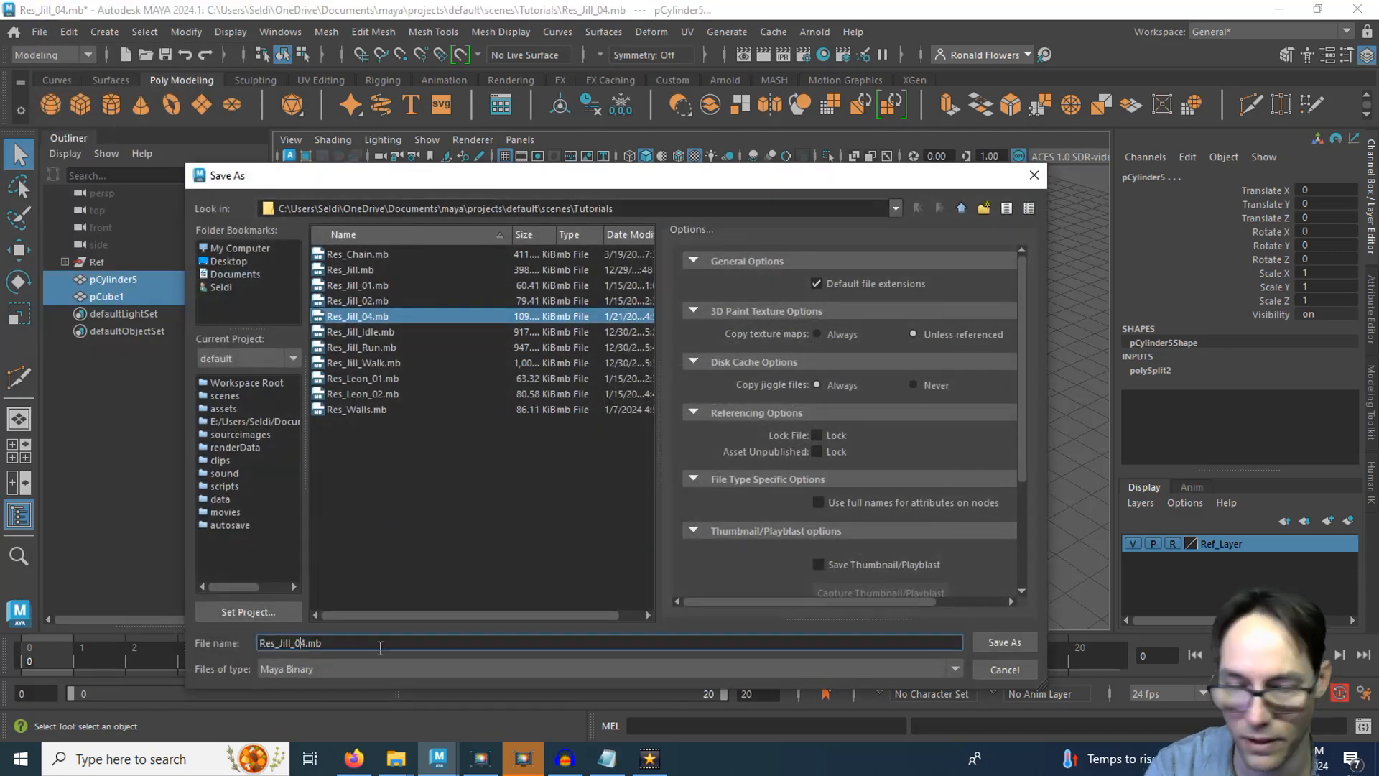
key(Delete)
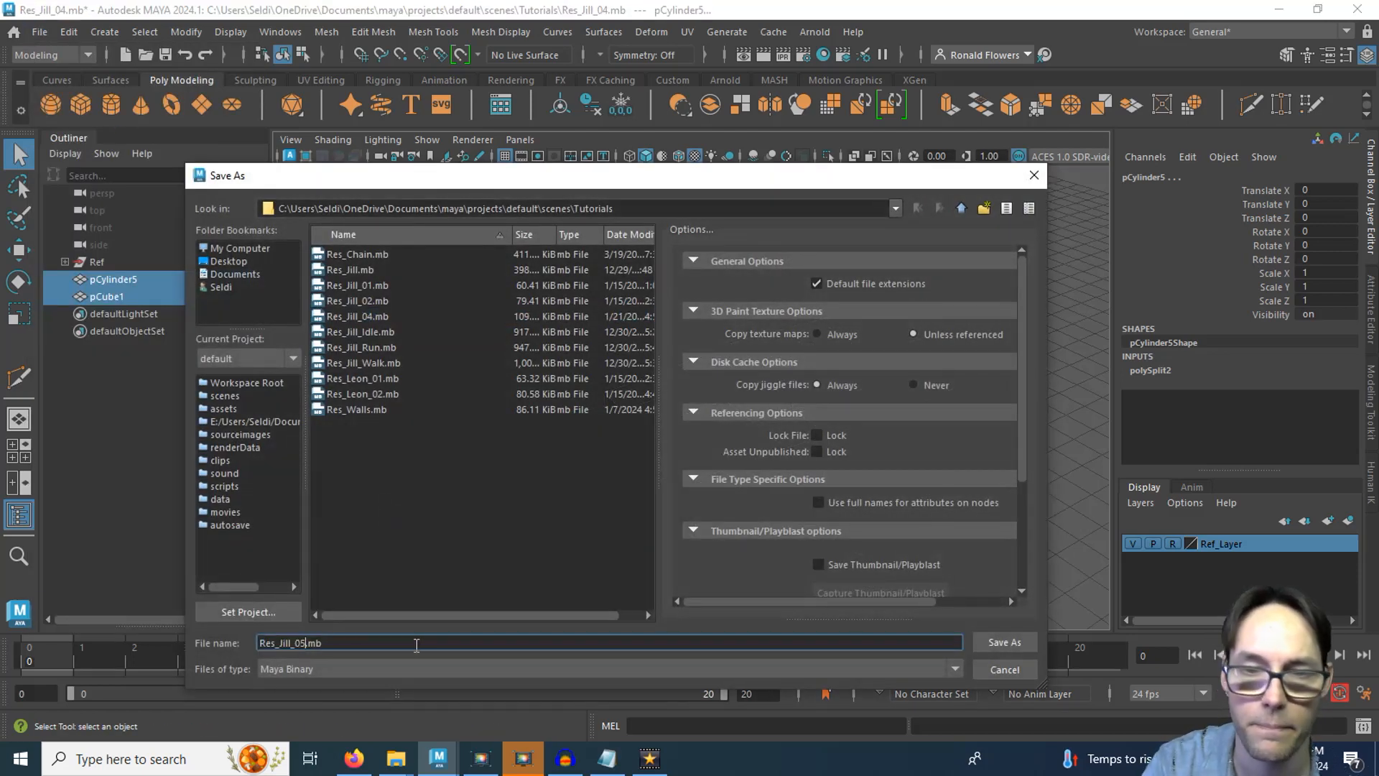
key(Return)
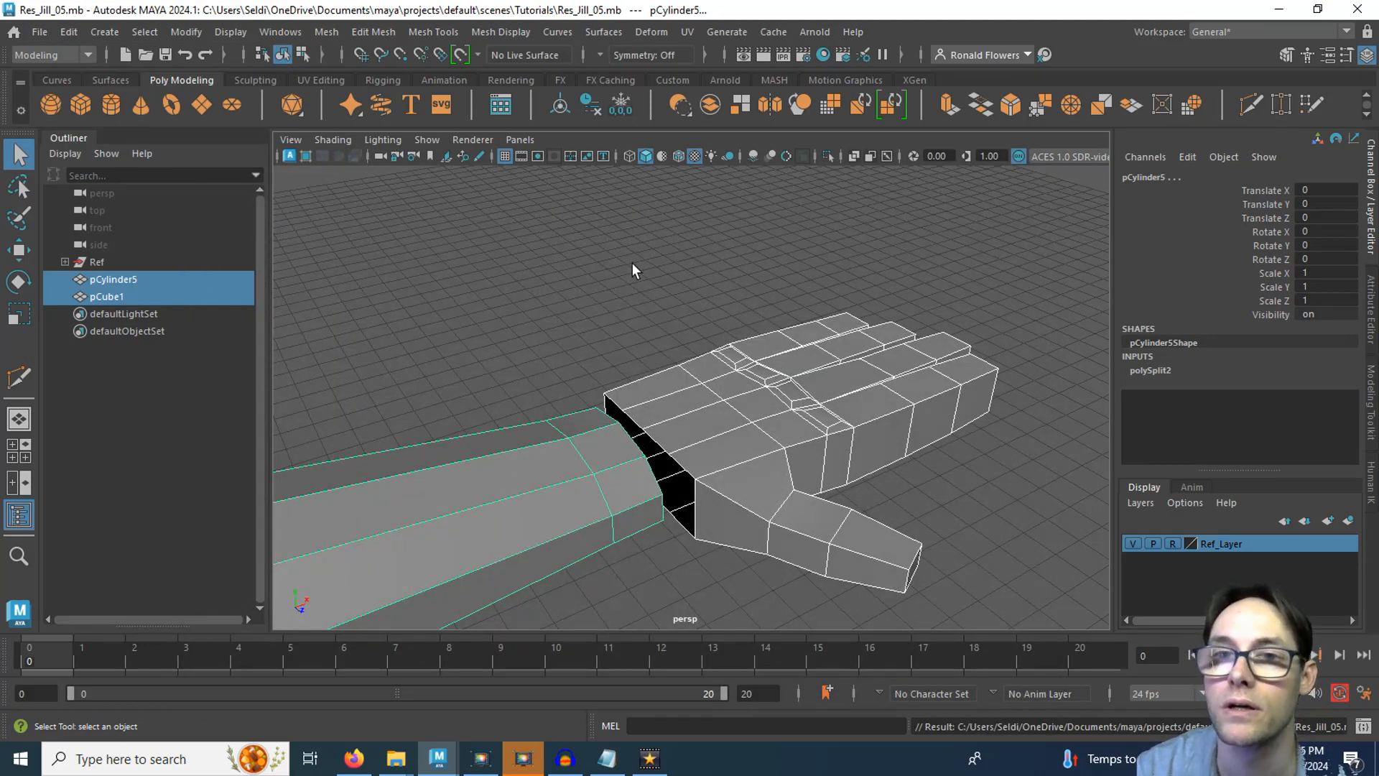
Step: Combine the hand and forearm into one mesh and target-weld the wrist vertices on the thumb side and back of the hand
click(710, 105)
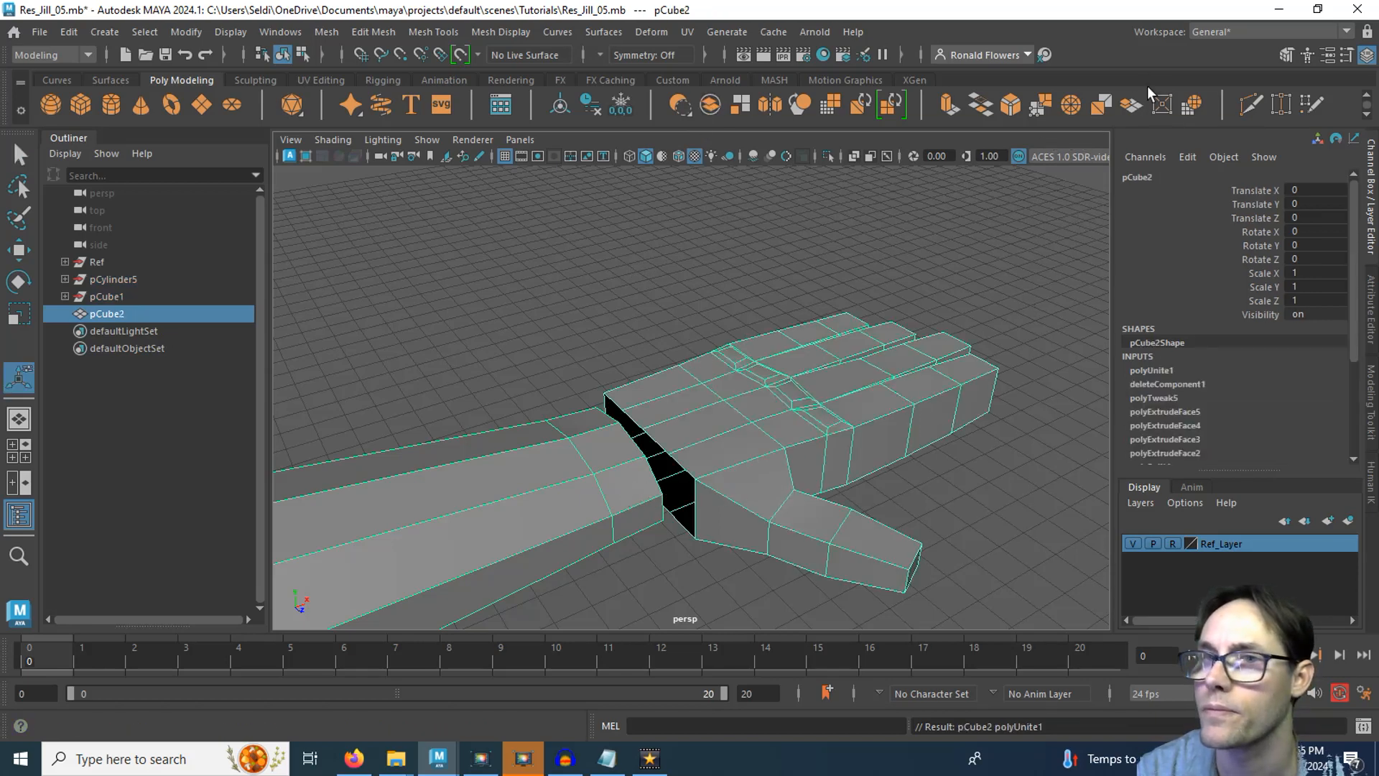
click(1277, 101)
alt+drag(893, 409, 767, 415)
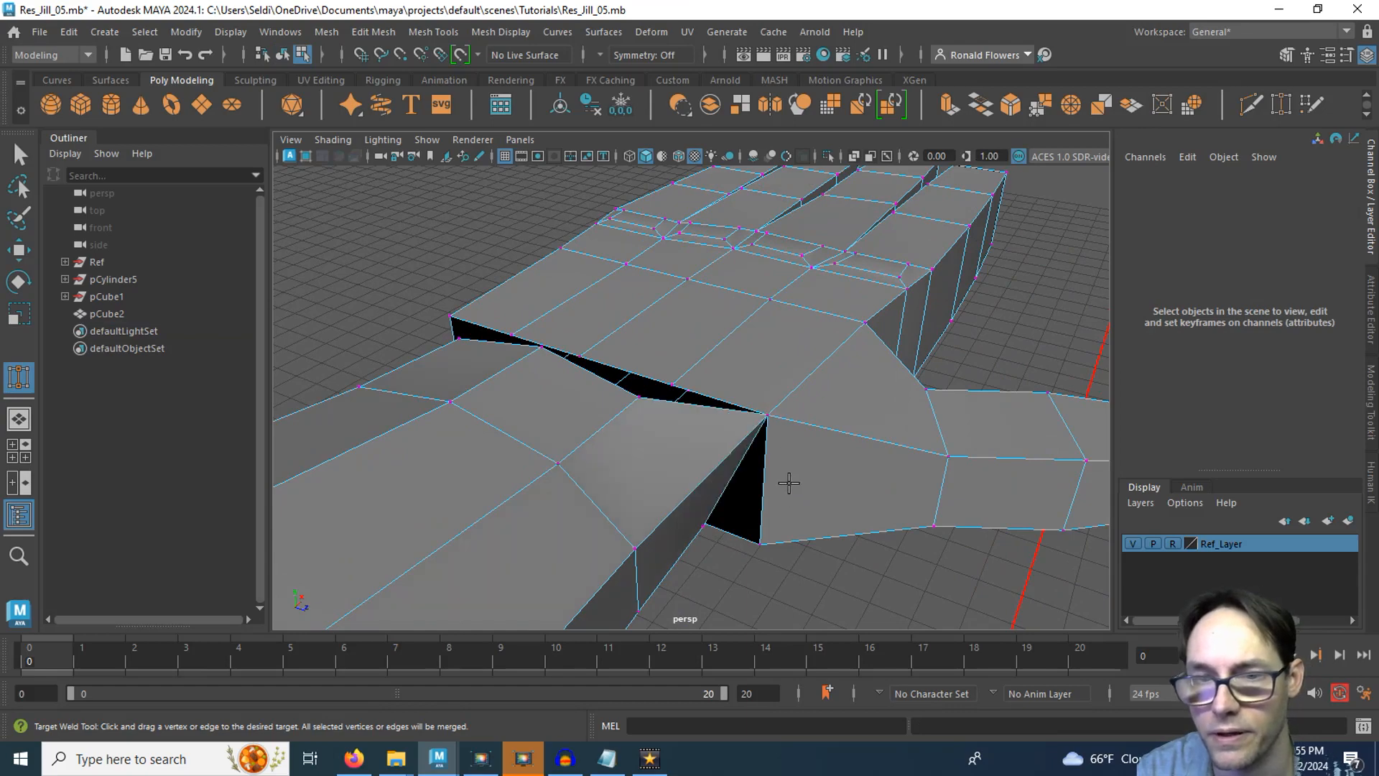
alt+drag(788, 481, 763, 445)
drag(687, 474, 755, 532)
alt+drag(755, 531, 664, 482)
drag(662, 383, 689, 397)
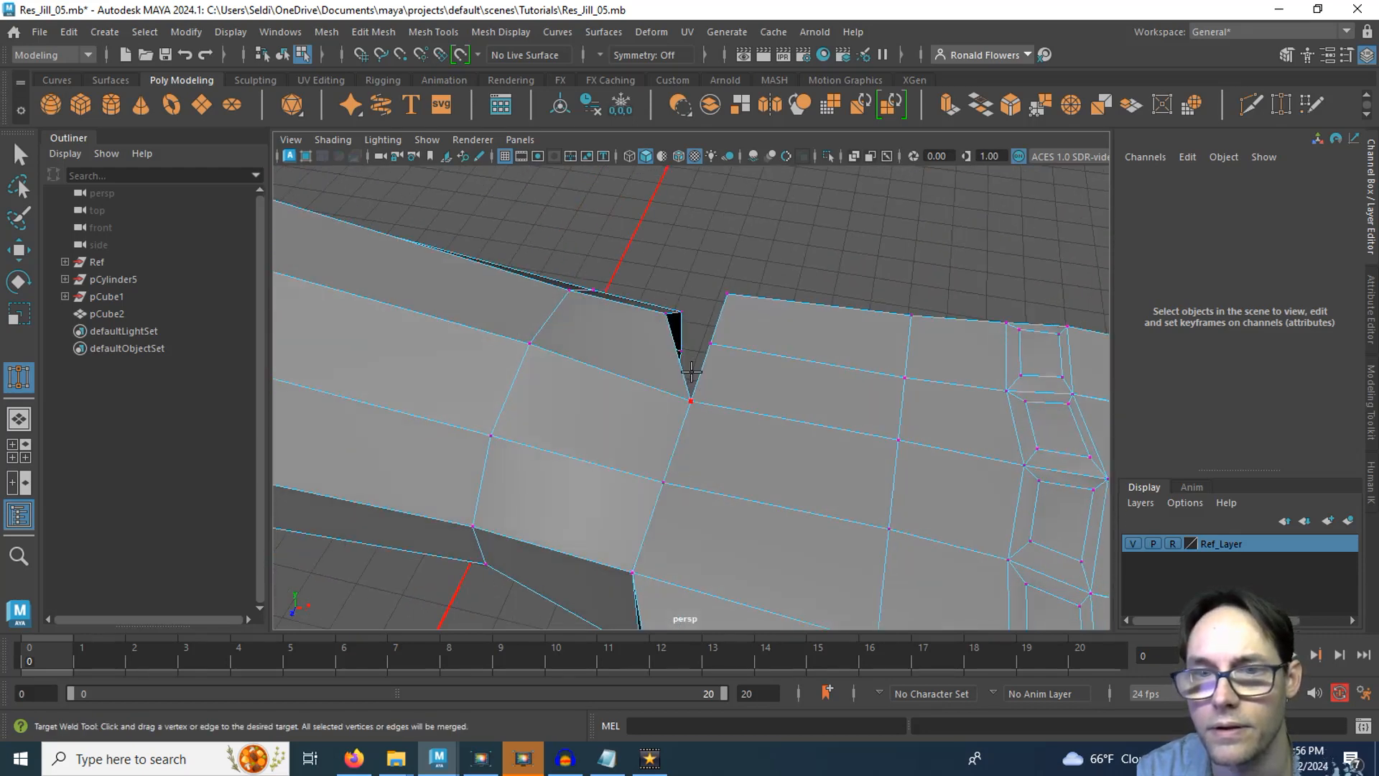
drag(660, 315, 709, 343)
Step: Target-weld the remaining wrist vertices on the little-finger side and underside to close the gap between forearm and hand
alt+drag(862, 354, 579, 375)
alt+drag(652, 498, 628, 424)
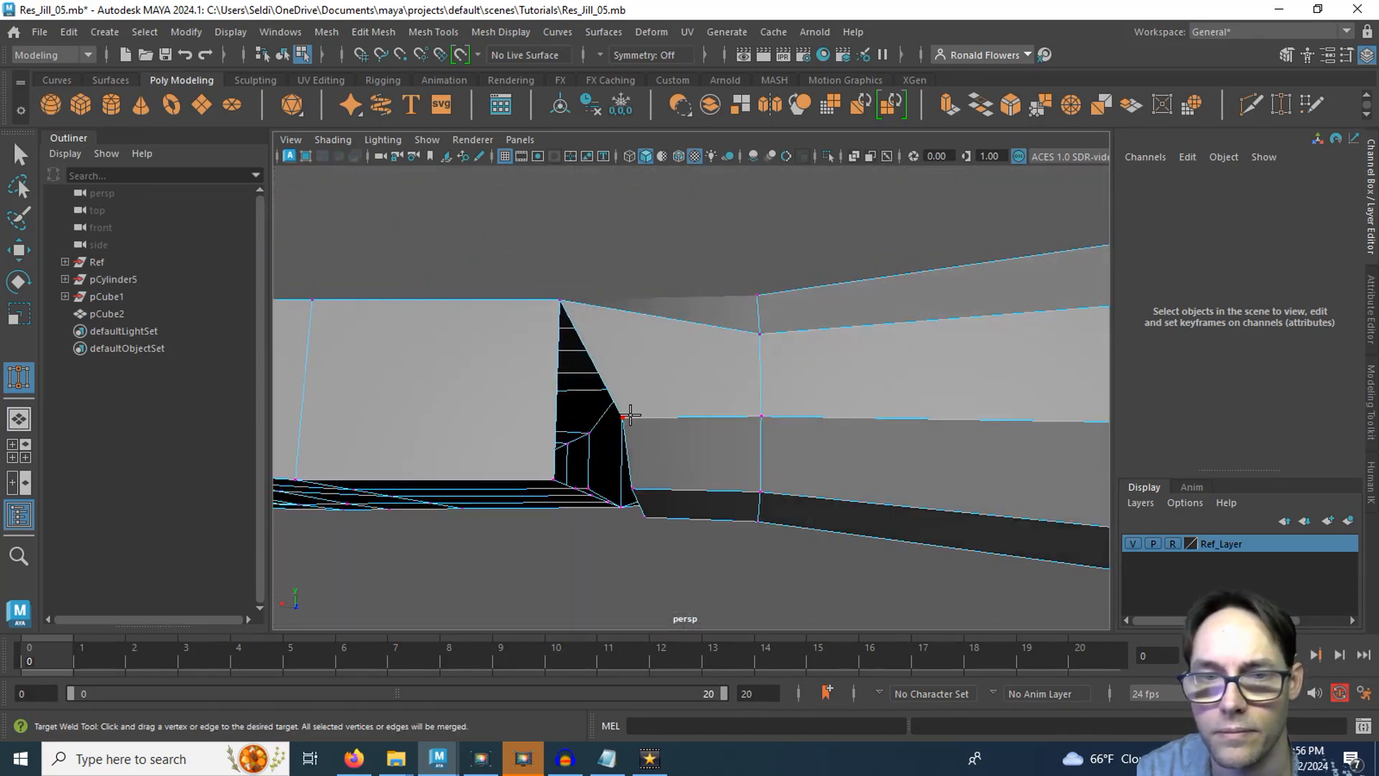
alt+drag(531, 468, 675, 374)
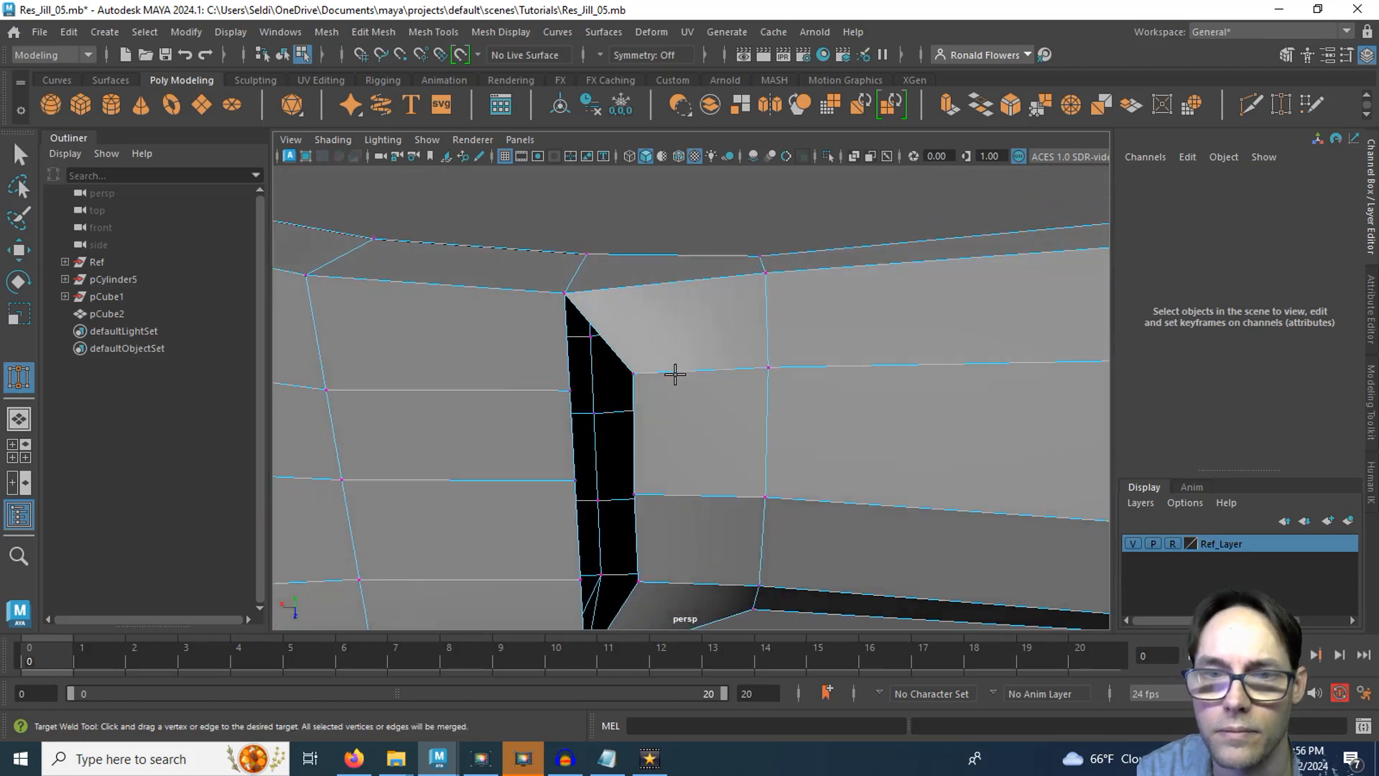
drag(567, 388, 567, 389)
alt+drag(567, 388, 626, 475)
scroll(685, 388, down, 5)
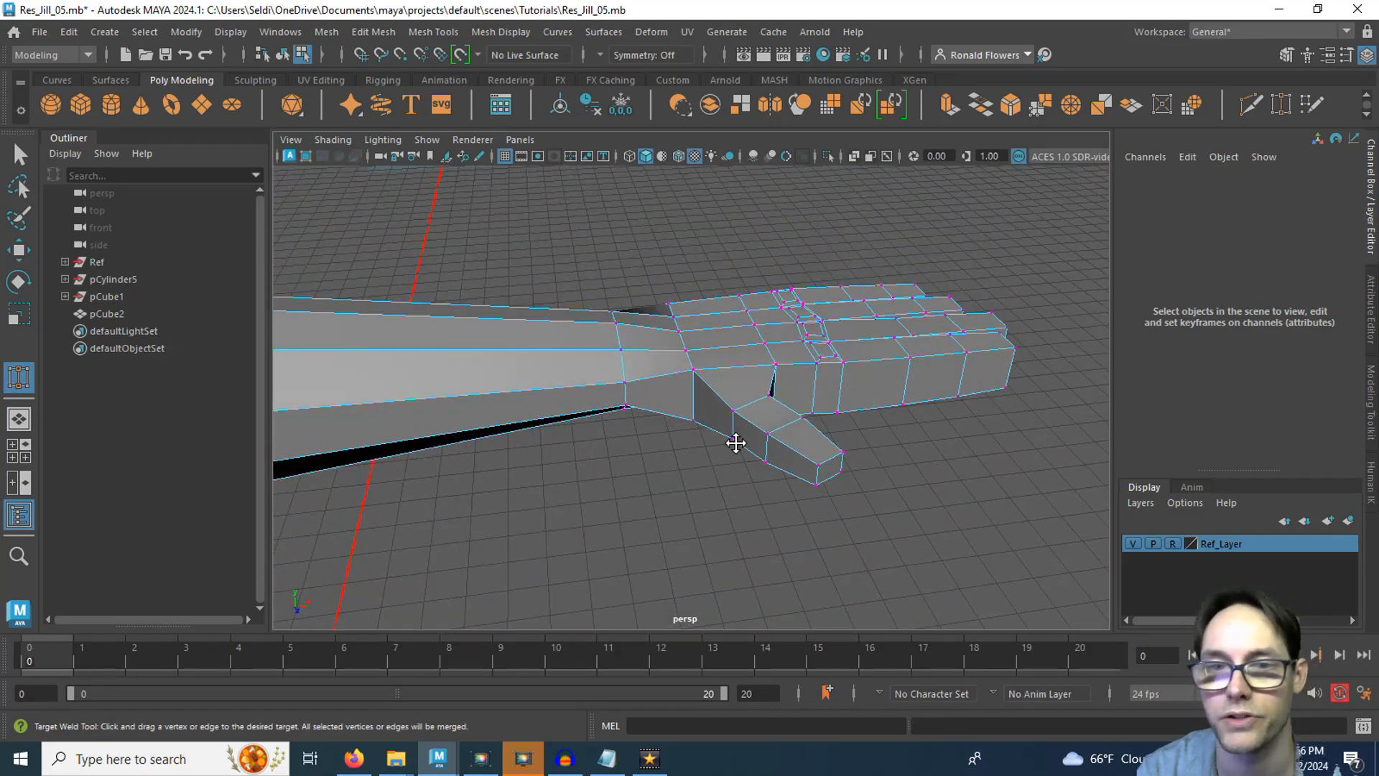
Step: Extrude the top faces of the thumb tip and all four fingertips and scale them inward to outline the fingernails
alt+drag(736, 443, 791, 400)
key(F11)
key(r)
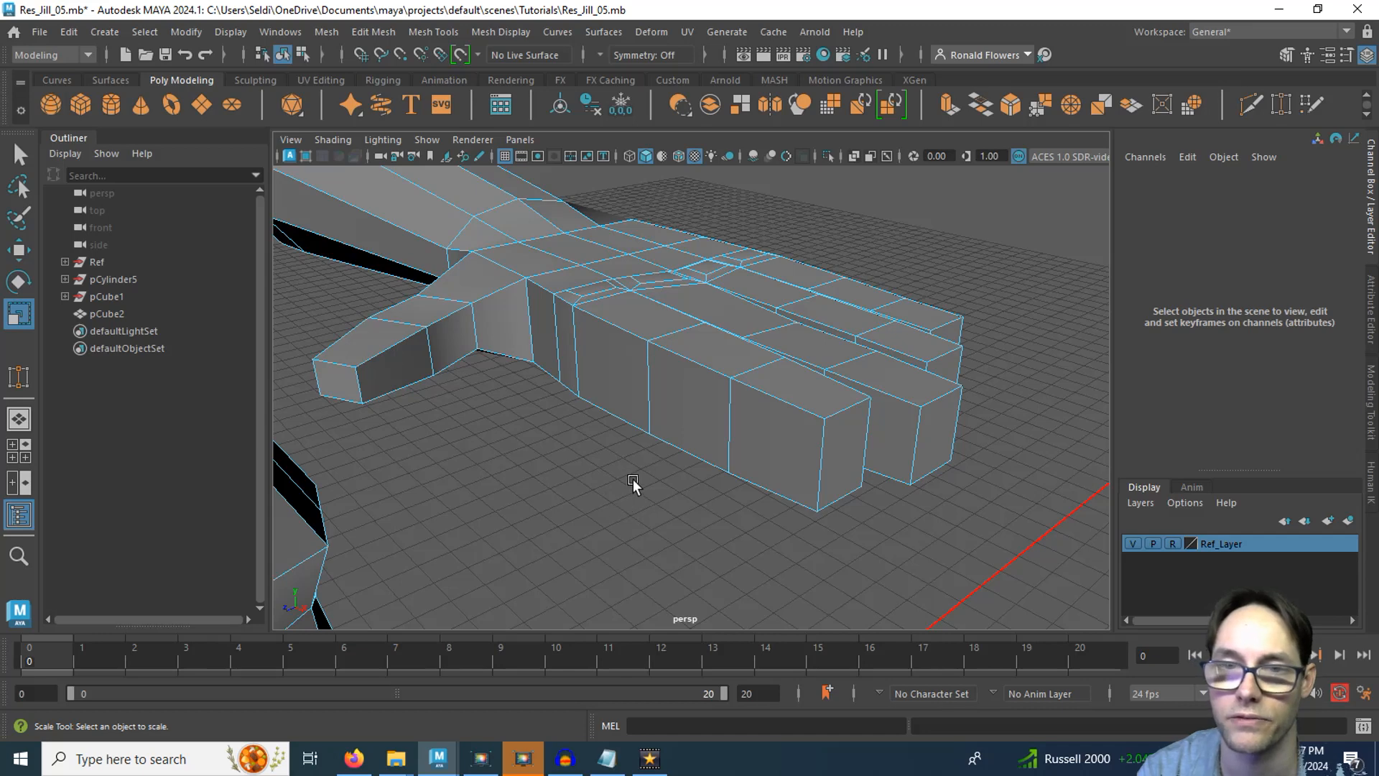
right_drag(632, 480, 604, 291)
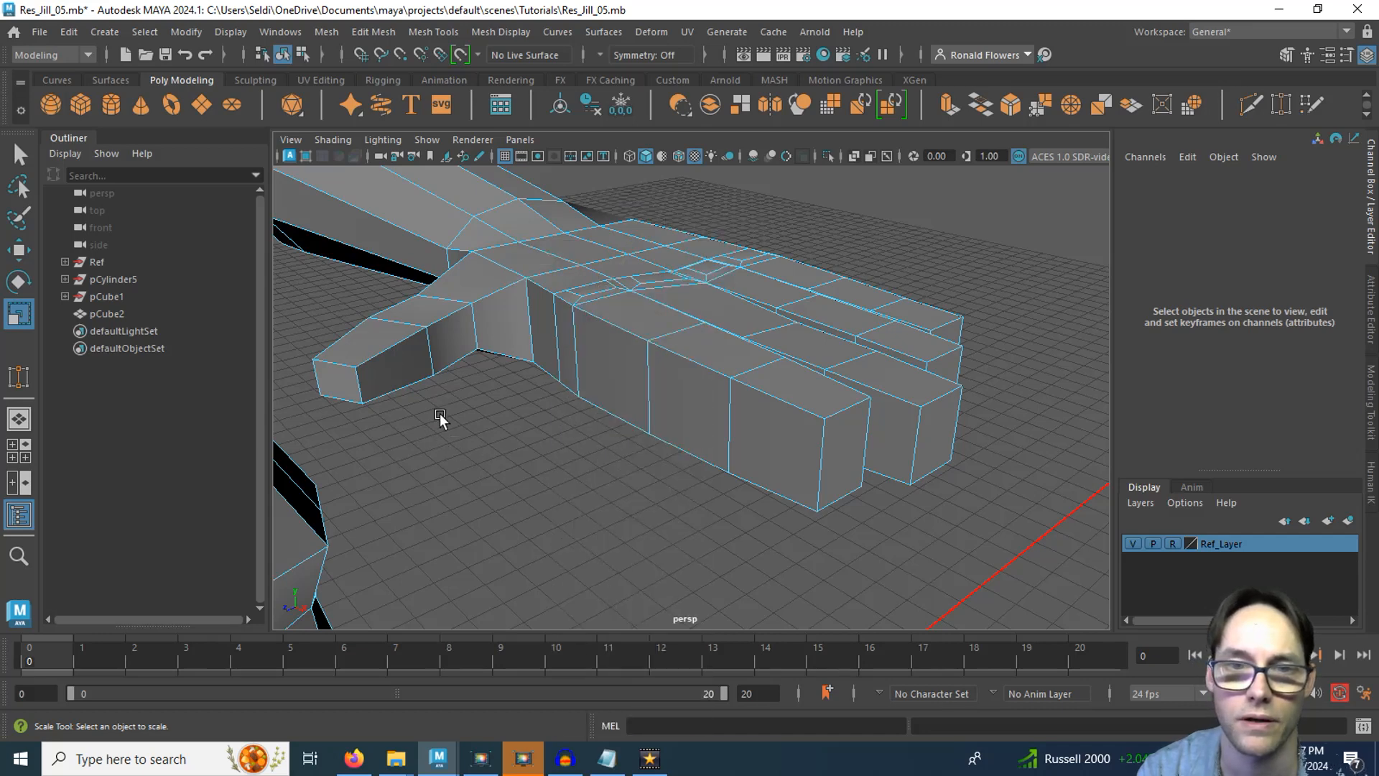
click(396, 342)
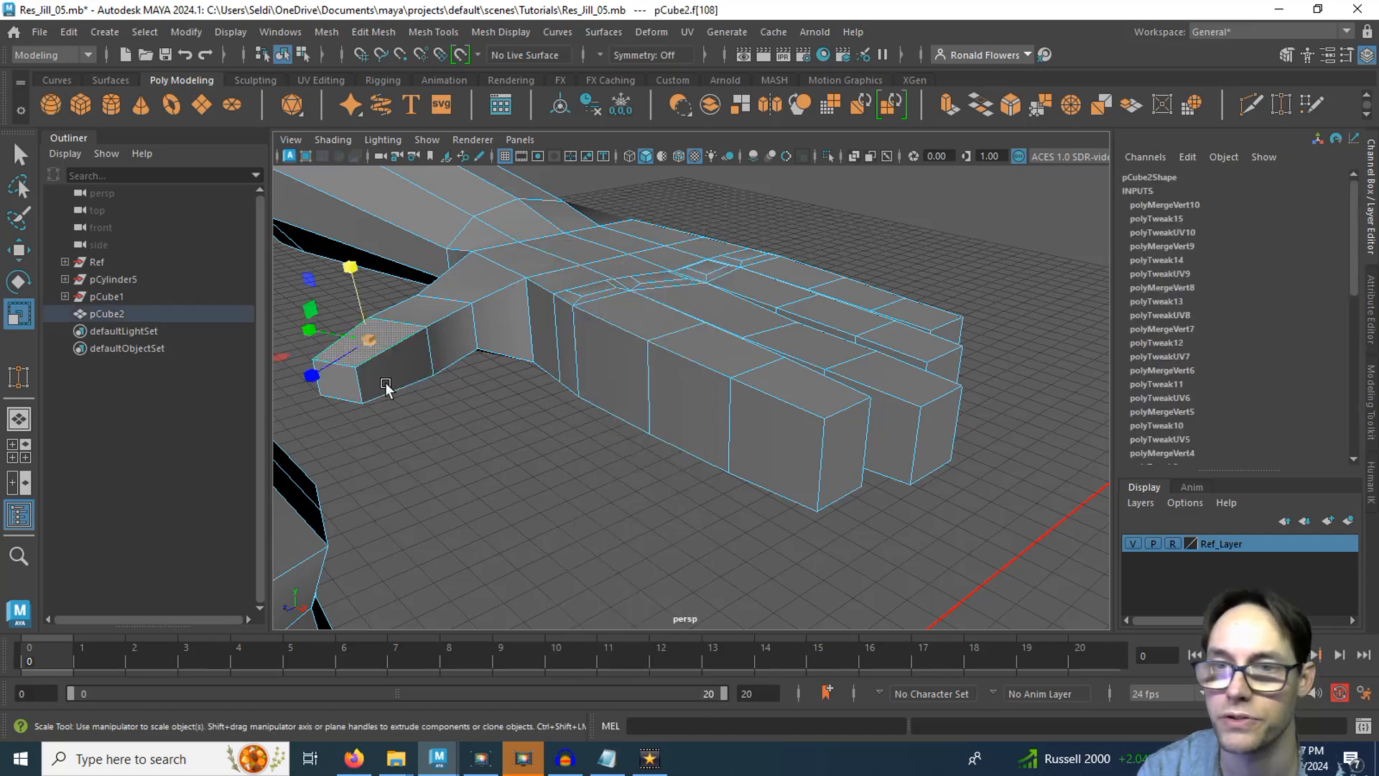
shift+click(780, 397)
shift+click(878, 372)
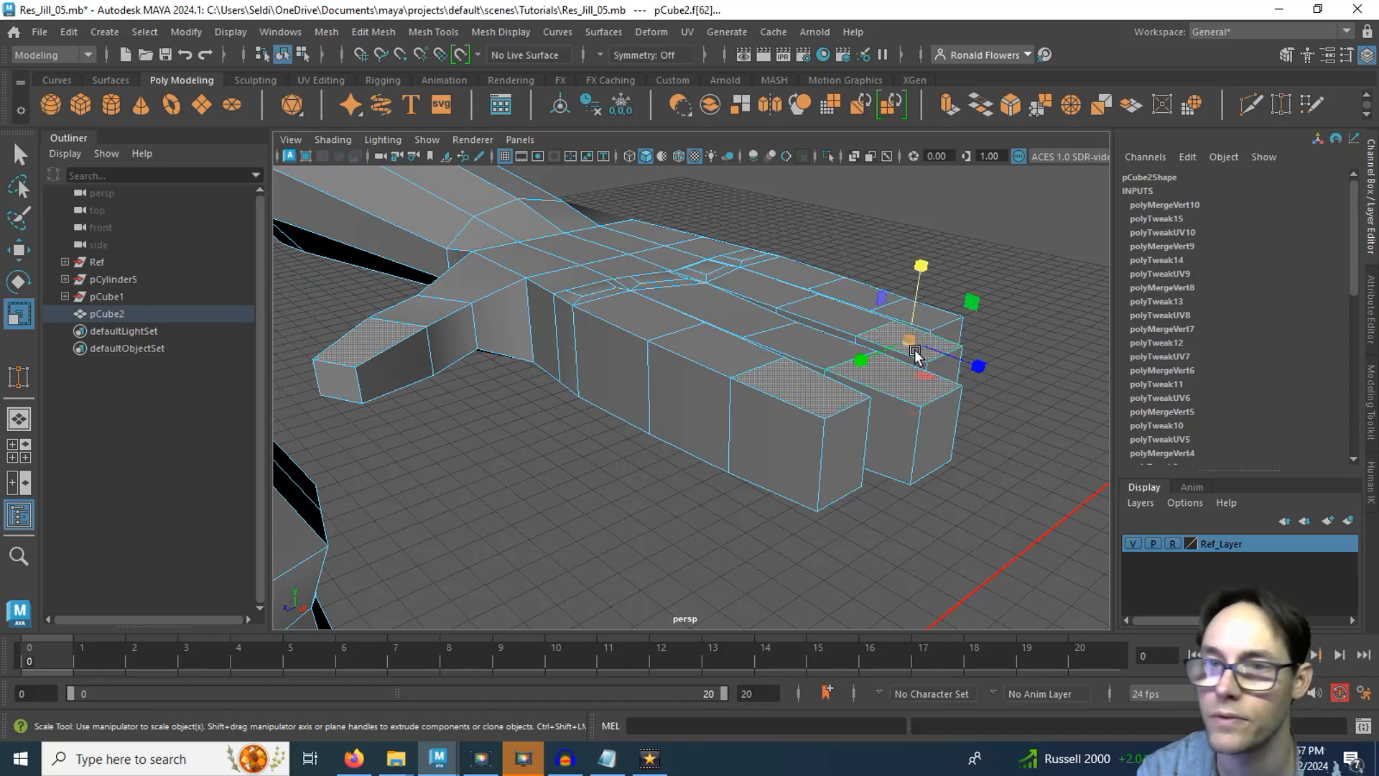
key(q)
shift+click(927, 316)
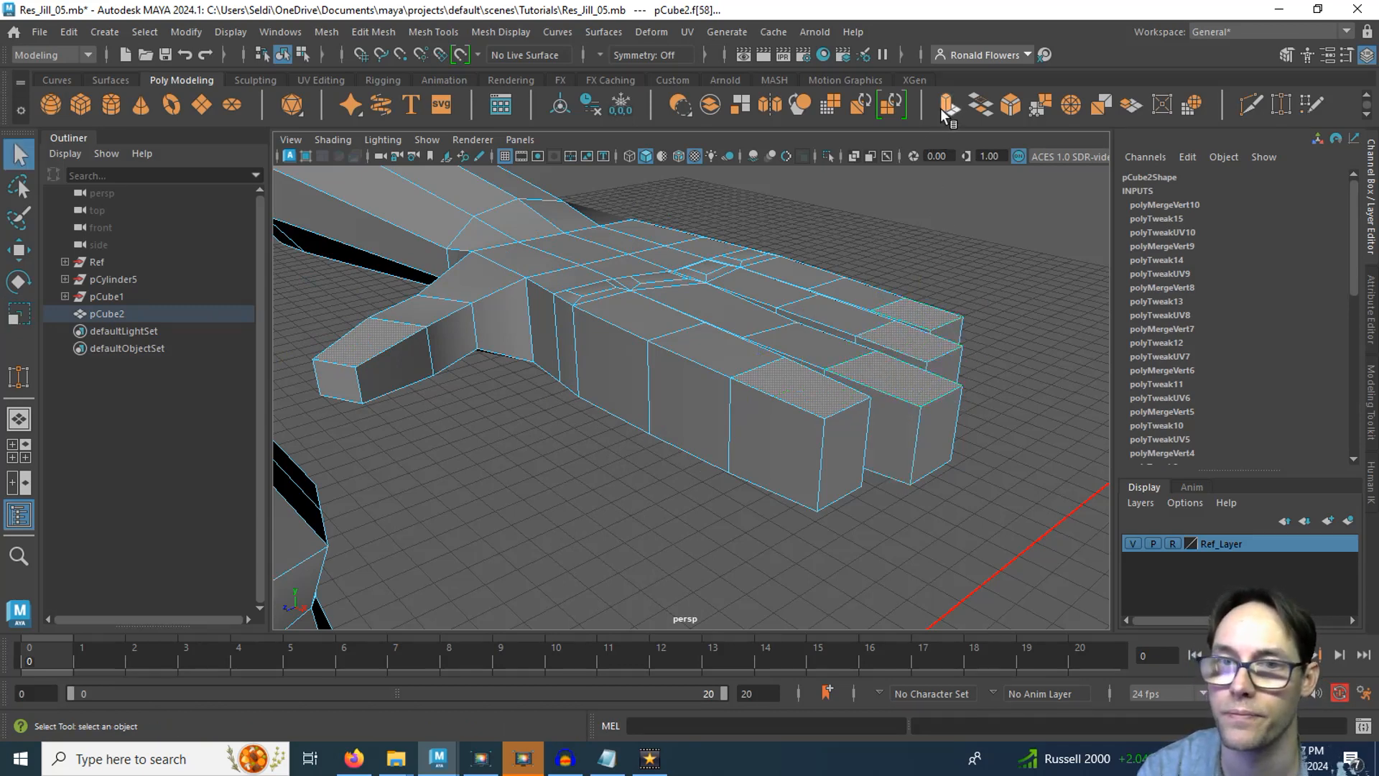
key(ctrl+e)
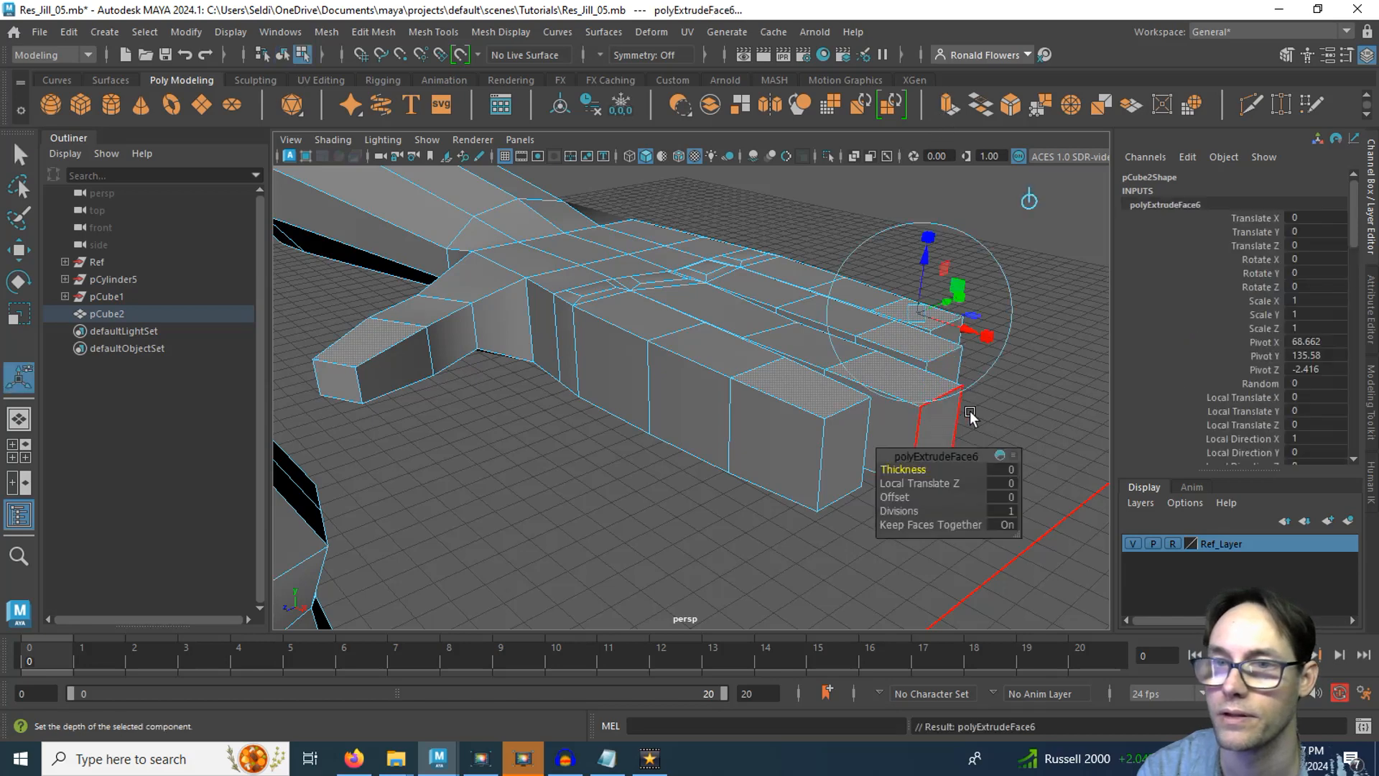
click(926, 234)
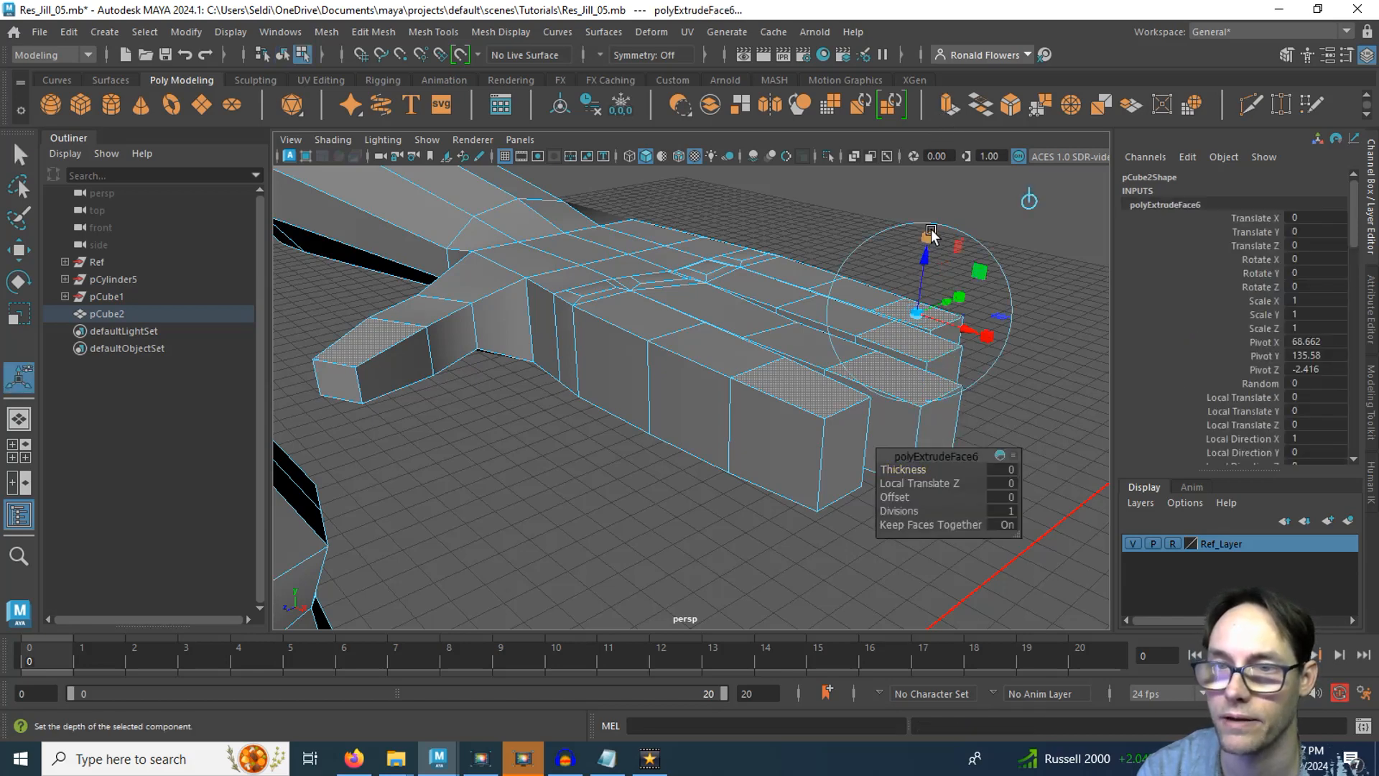
click(915, 314)
drag(917, 316, 901, 315)
key(w)
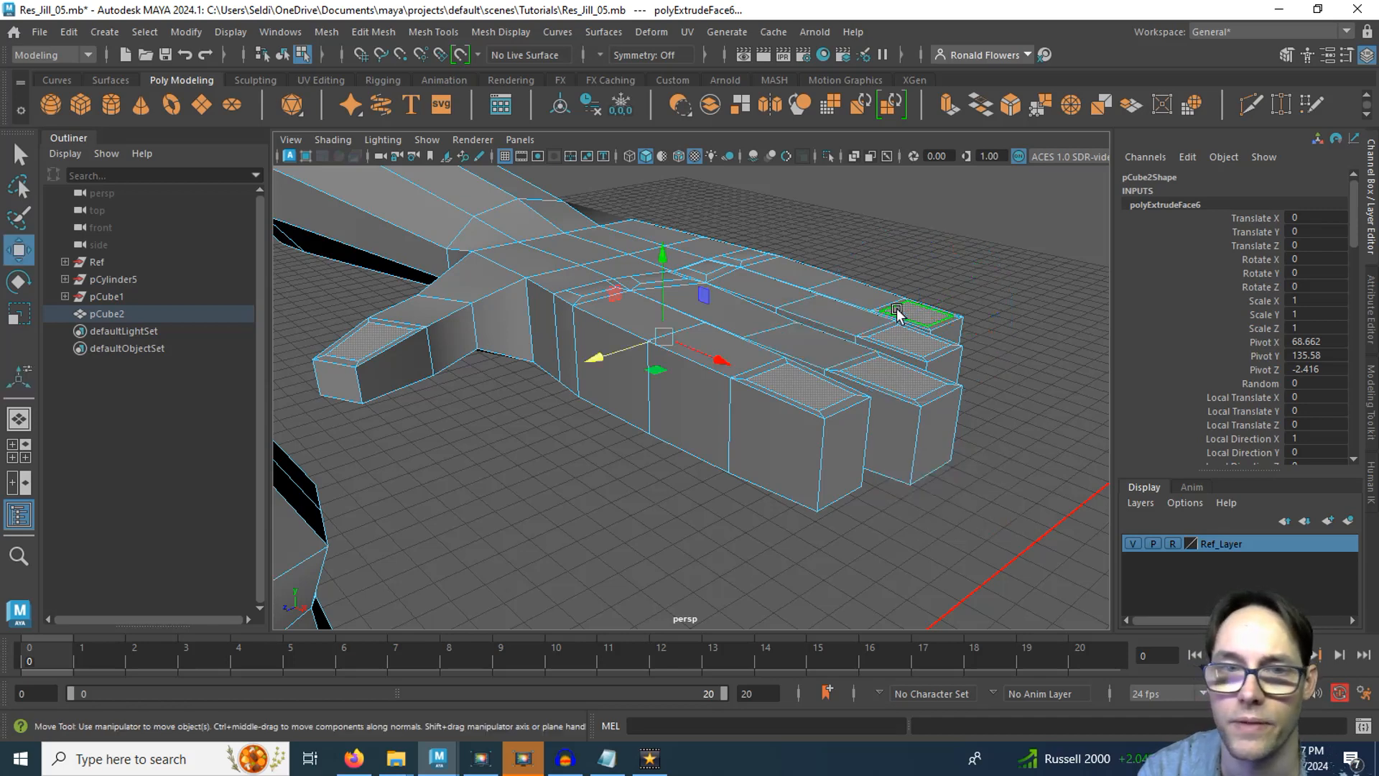
Step: Nudge the fingernail faces upward slightly, and raise the front edge of the thumbnail a little
drag(661, 252, 662, 252)
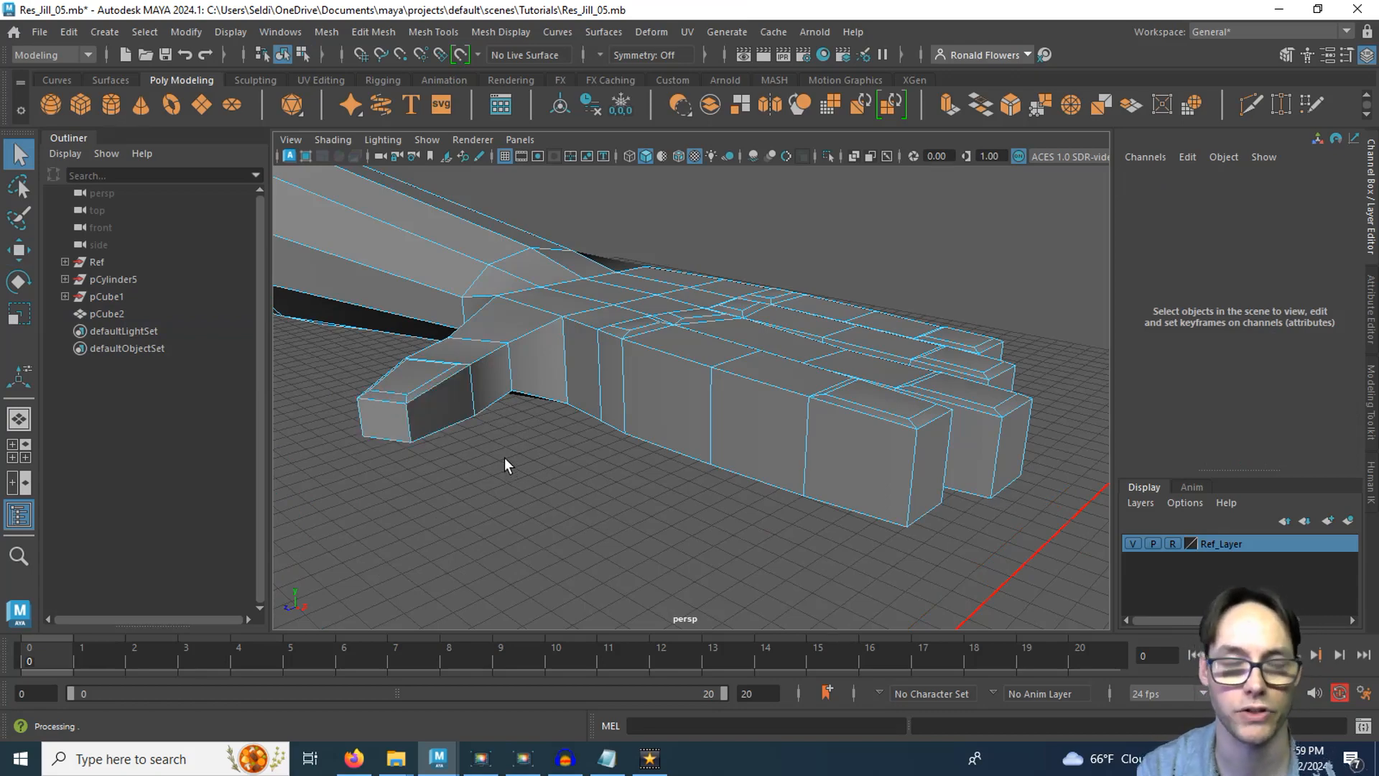
alt+drag(532, 467, 638, 502)
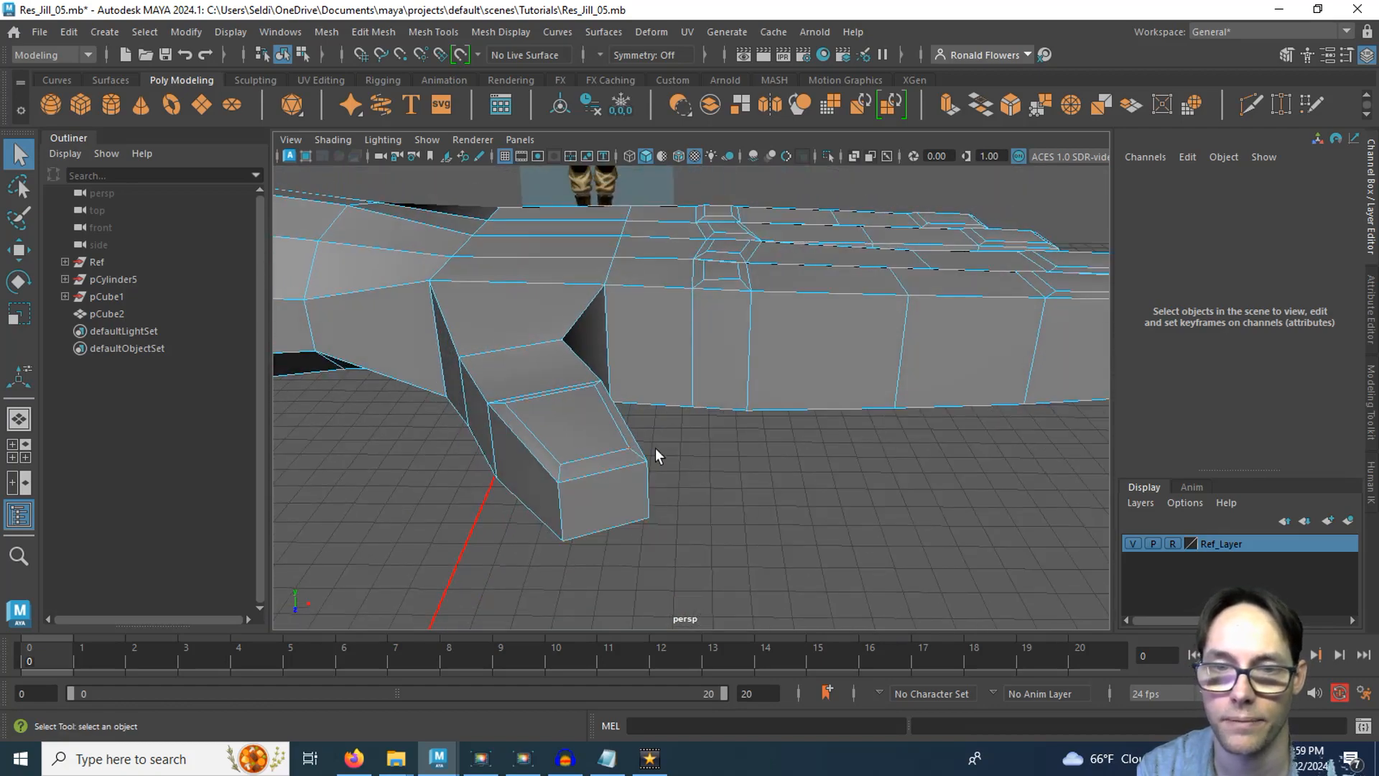
right_drag(584, 461, 582, 208)
click(594, 445)
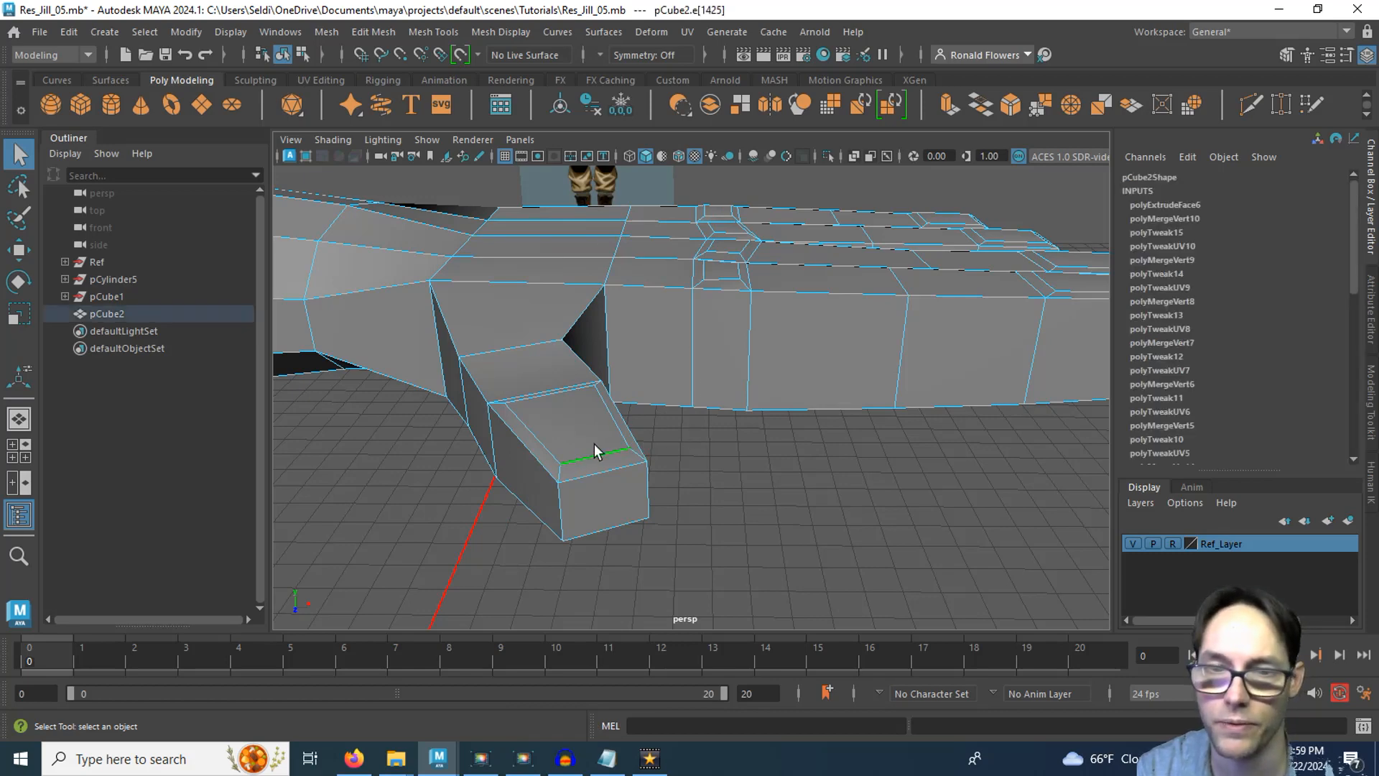
key(w)
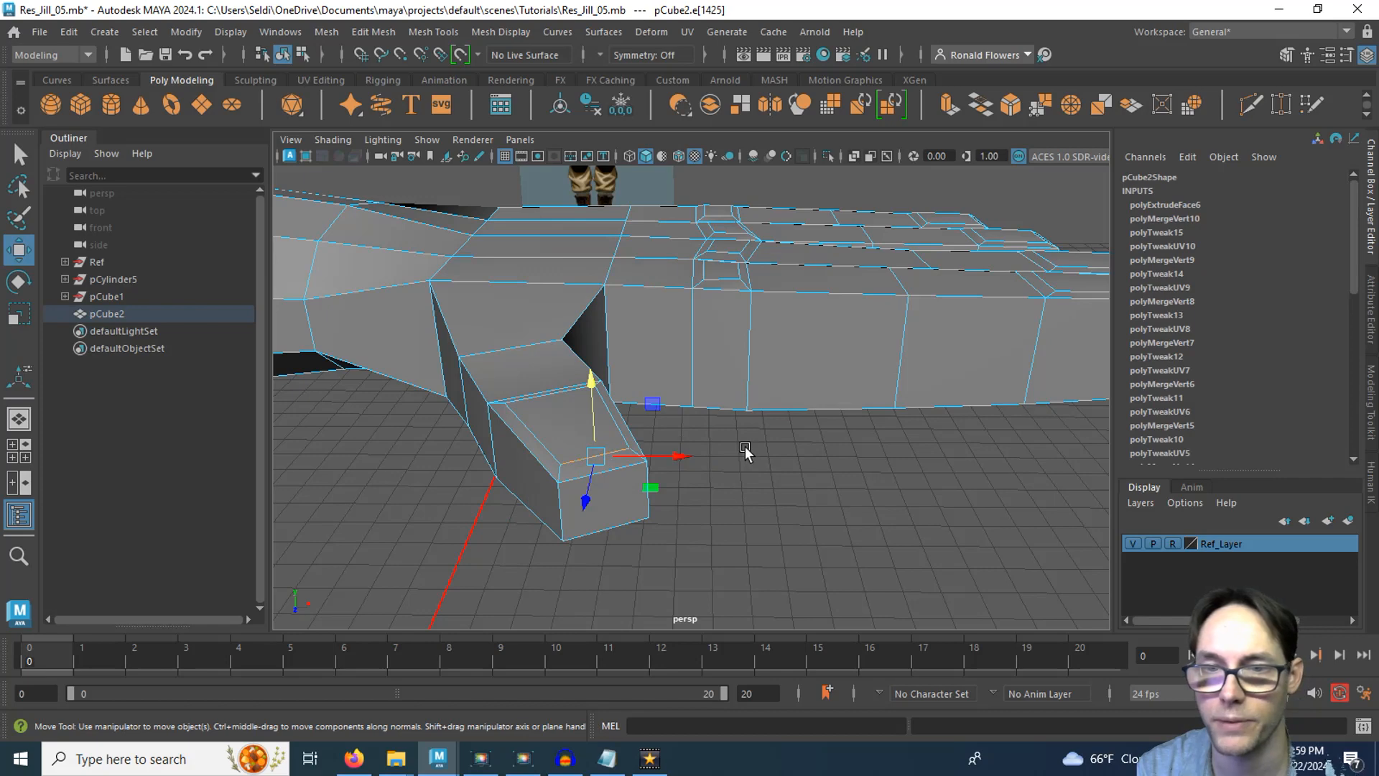
drag(745, 446, 782, 424)
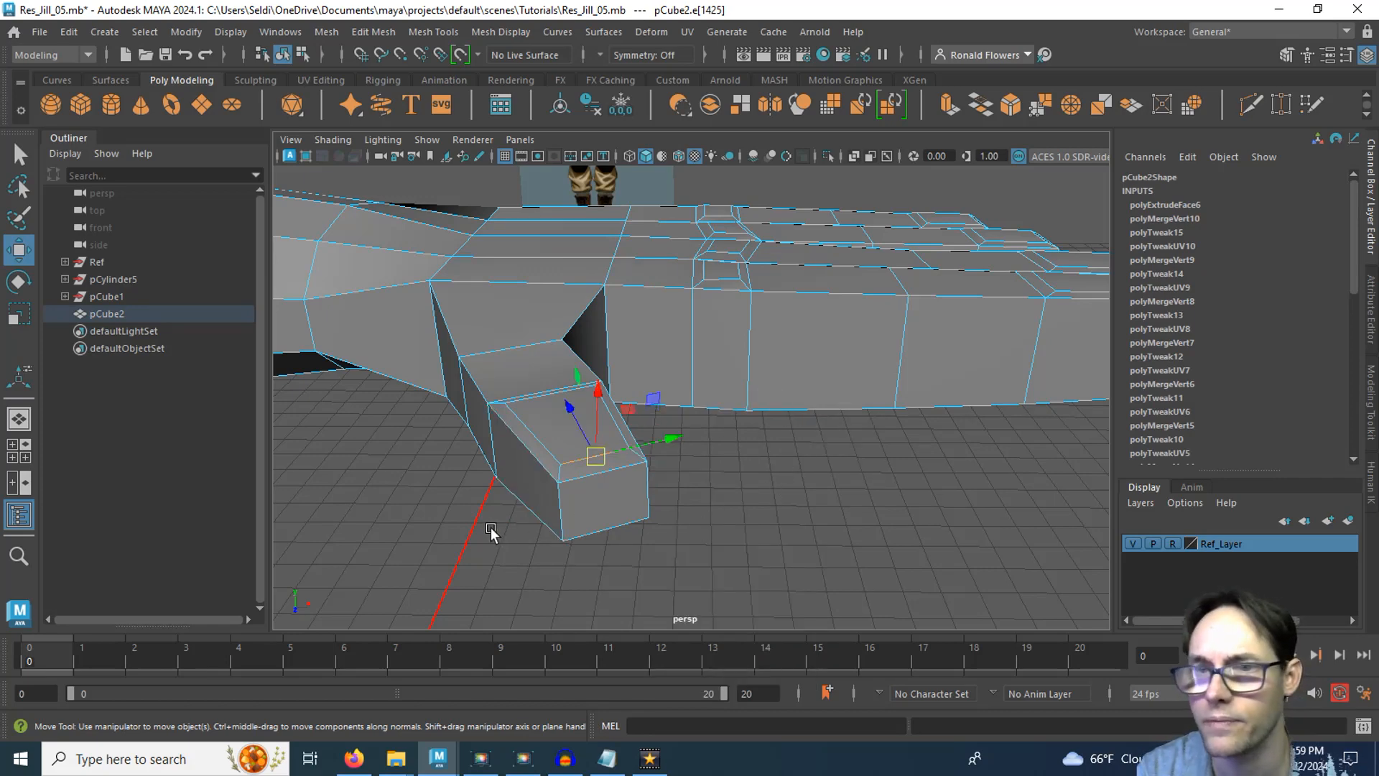
alt+drag(492, 529, 598, 489)
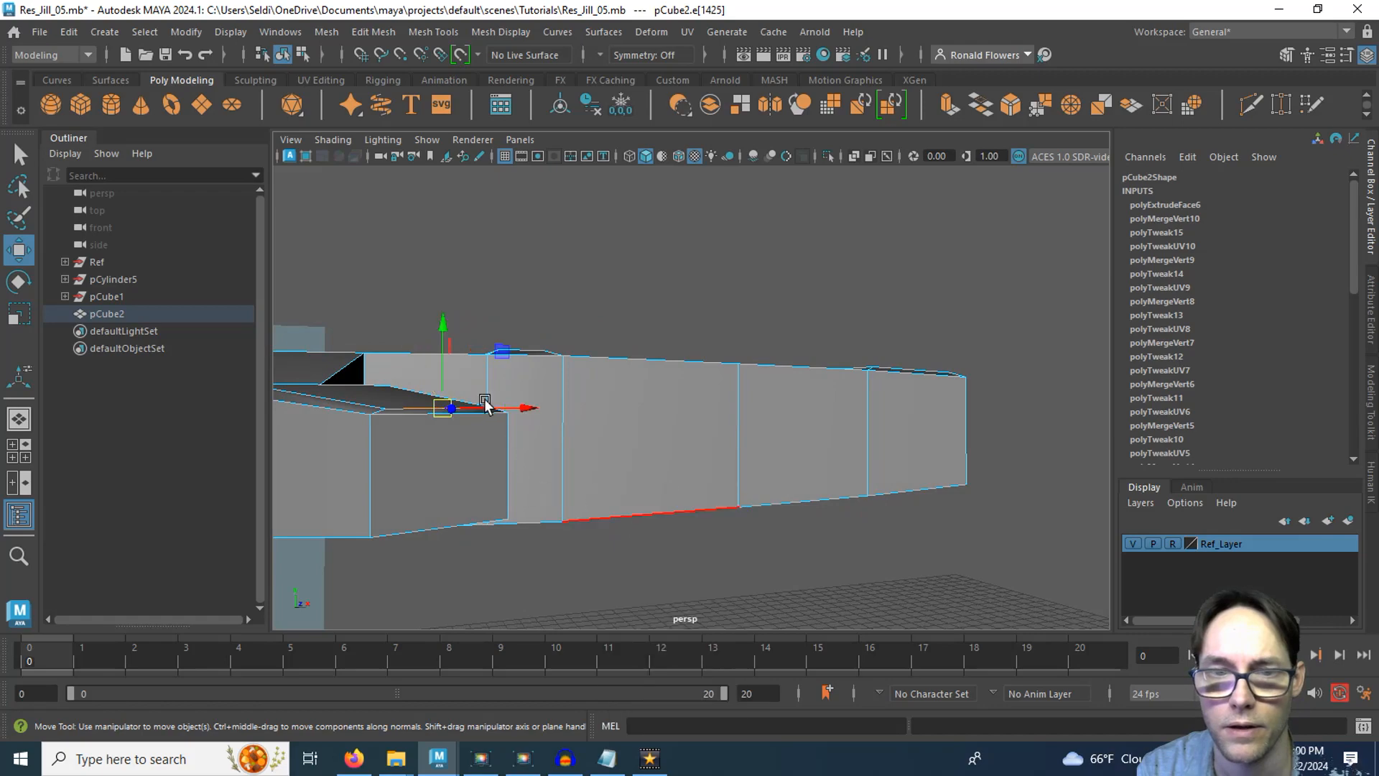
drag(444, 325, 443, 316)
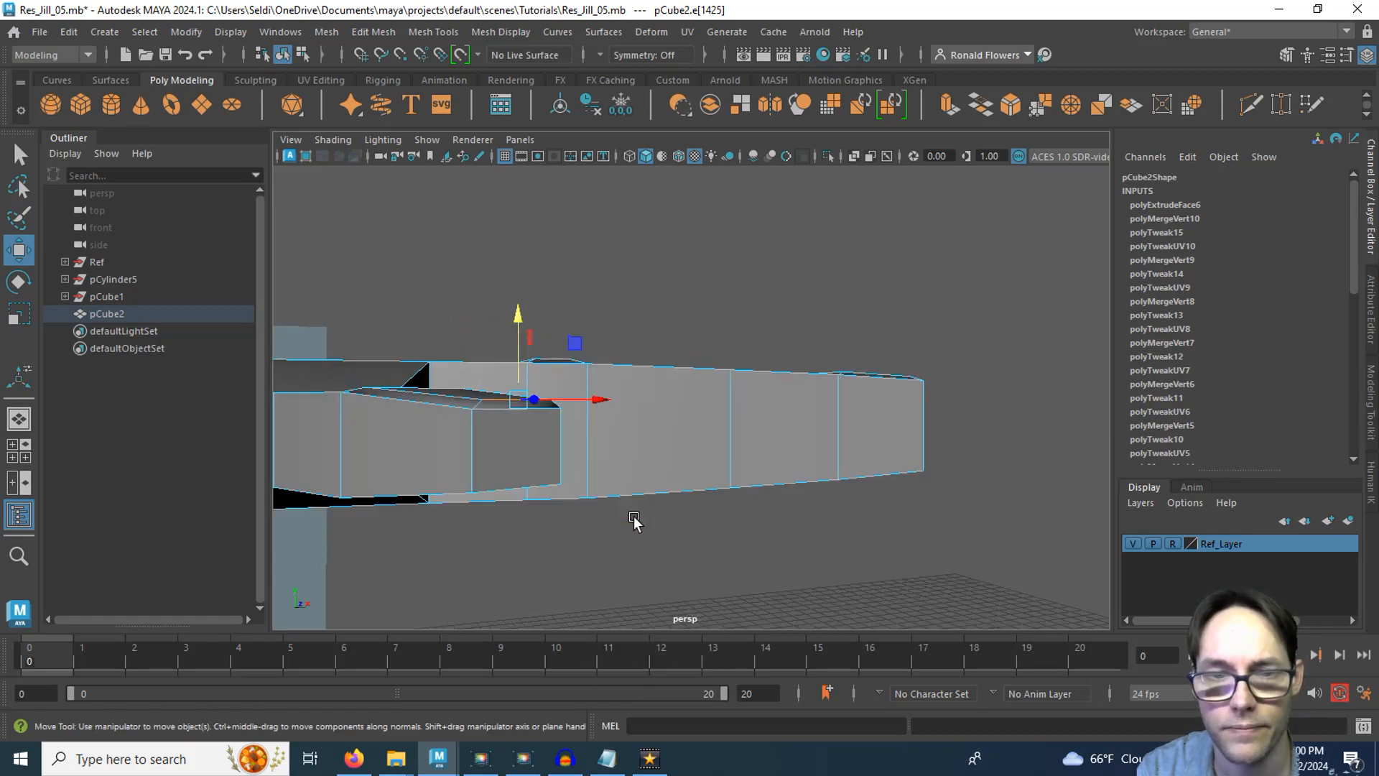
key(q)
click(631, 523)
alt+drag(631, 522, 546, 472)
alt+drag(775, 489, 678, 467)
alt+middle_drag(678, 467, 573, 480)
alt+drag(572, 480, 378, 490)
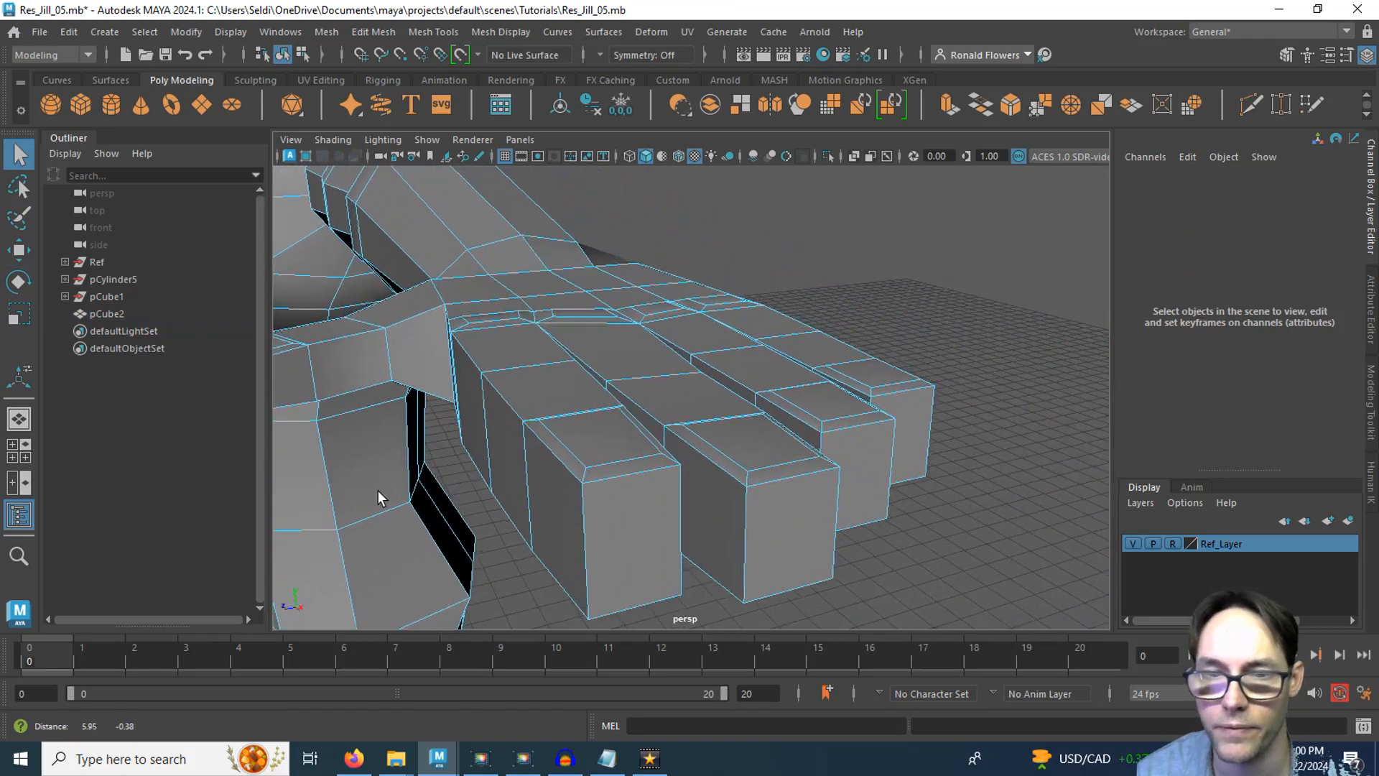
click(619, 462)
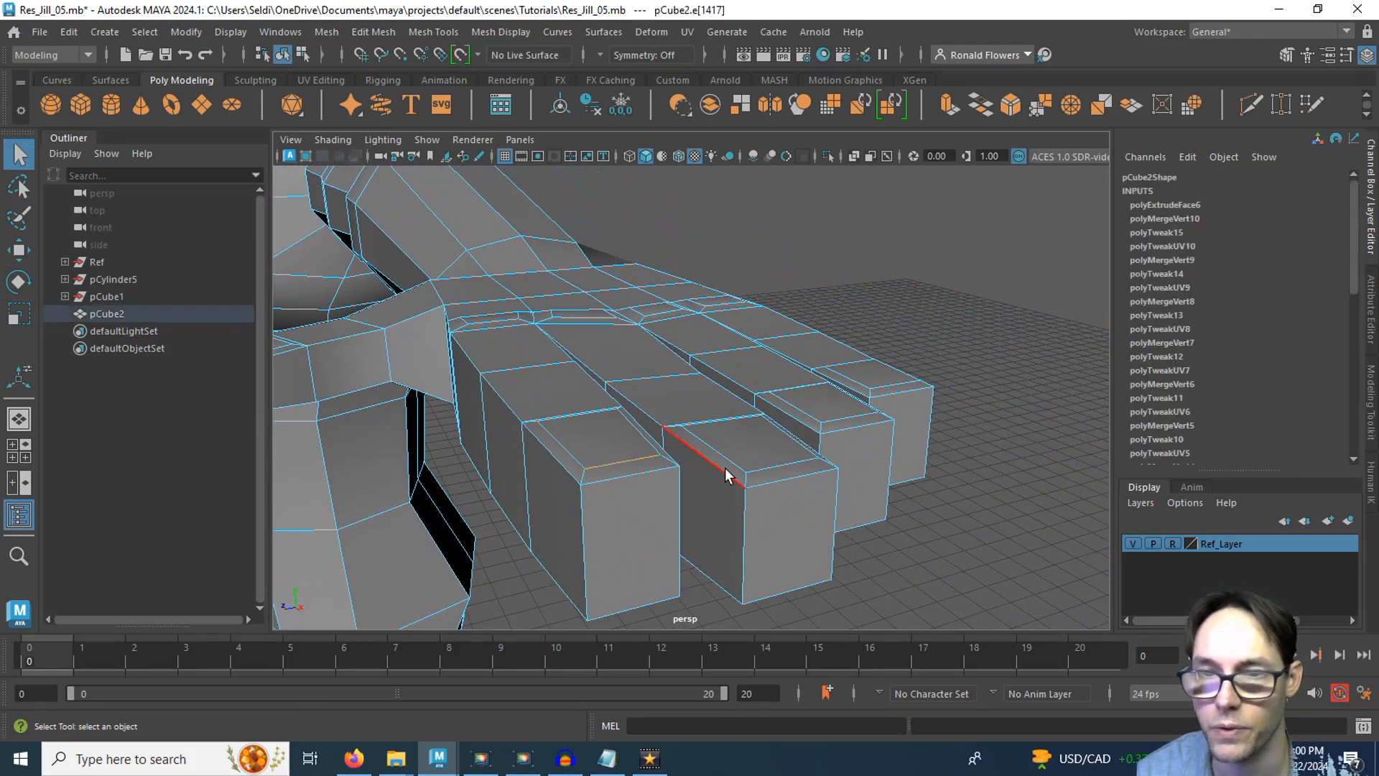
shift+click(850, 420)
shift+click(890, 387)
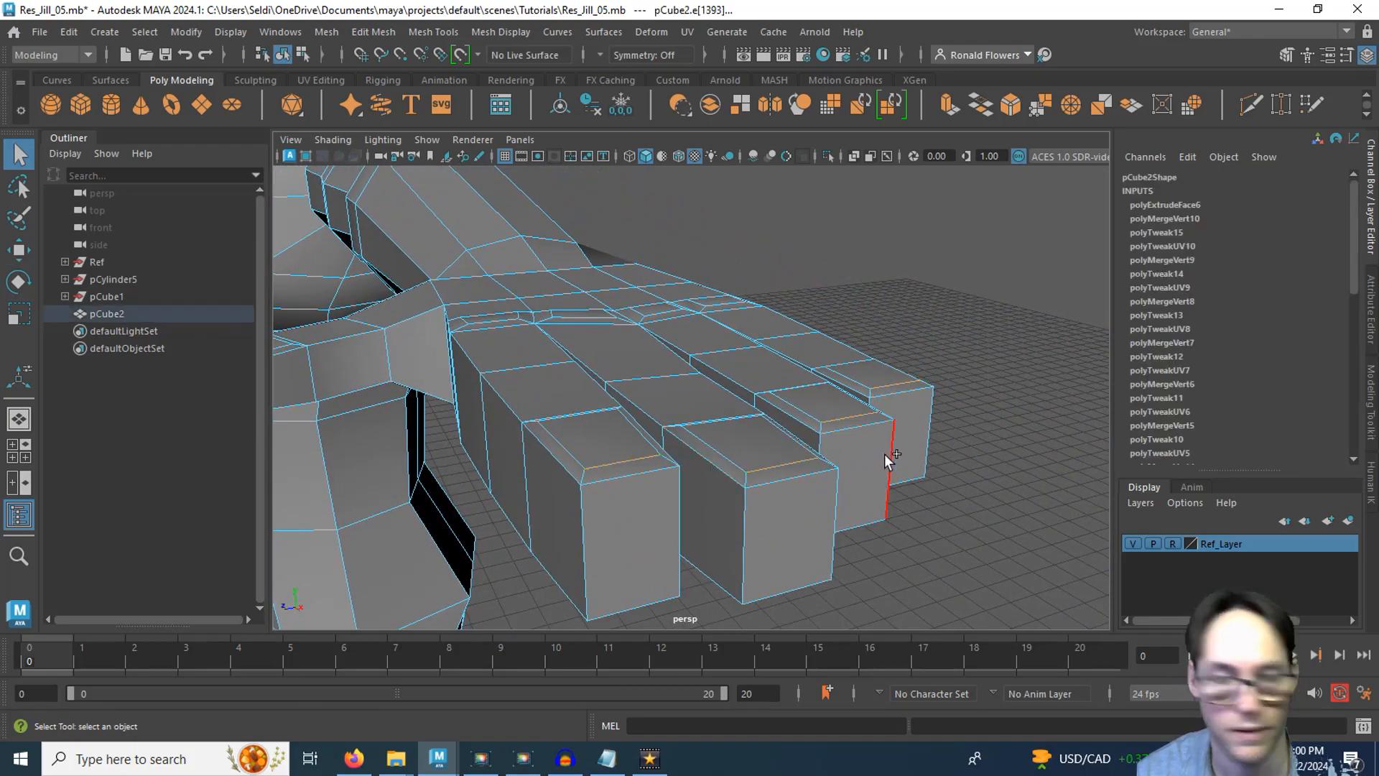
key(w)
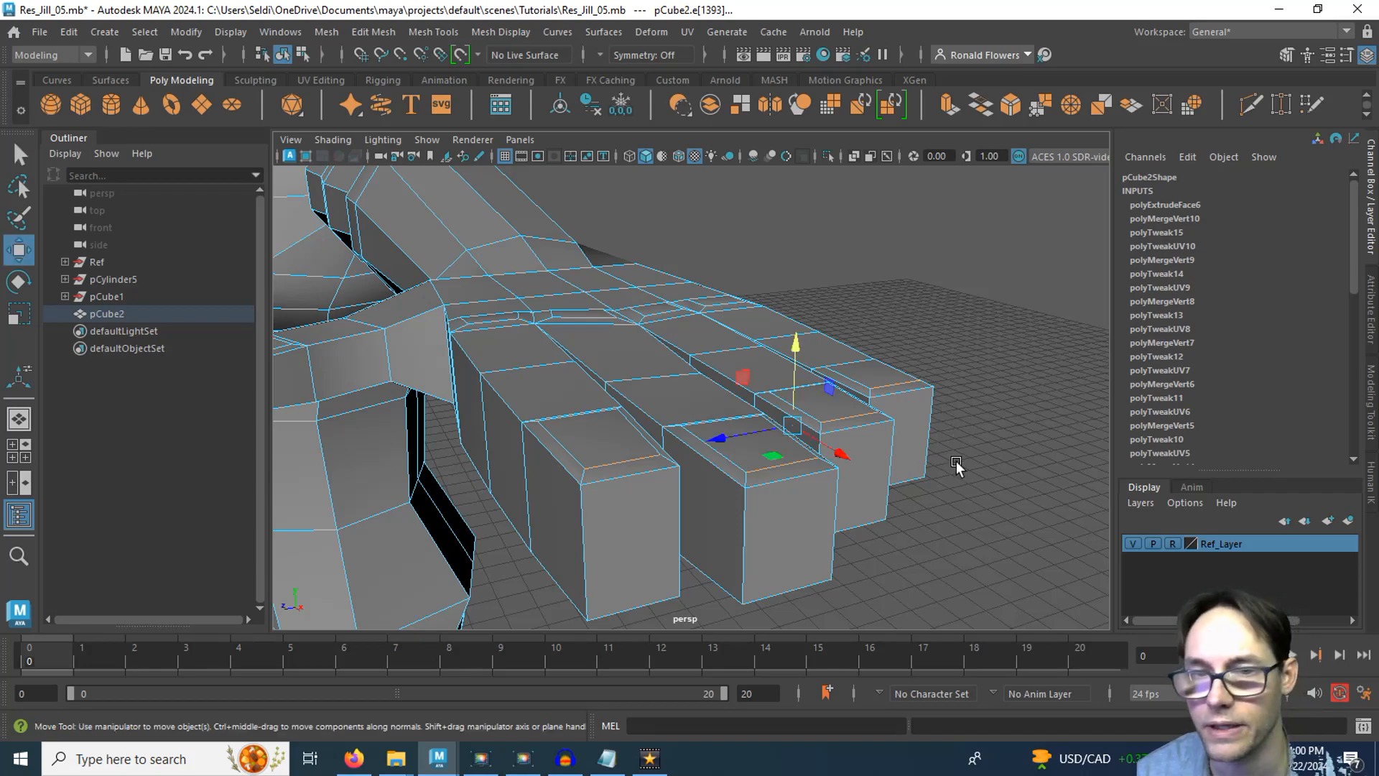
alt+drag(868, 514, 838, 594)
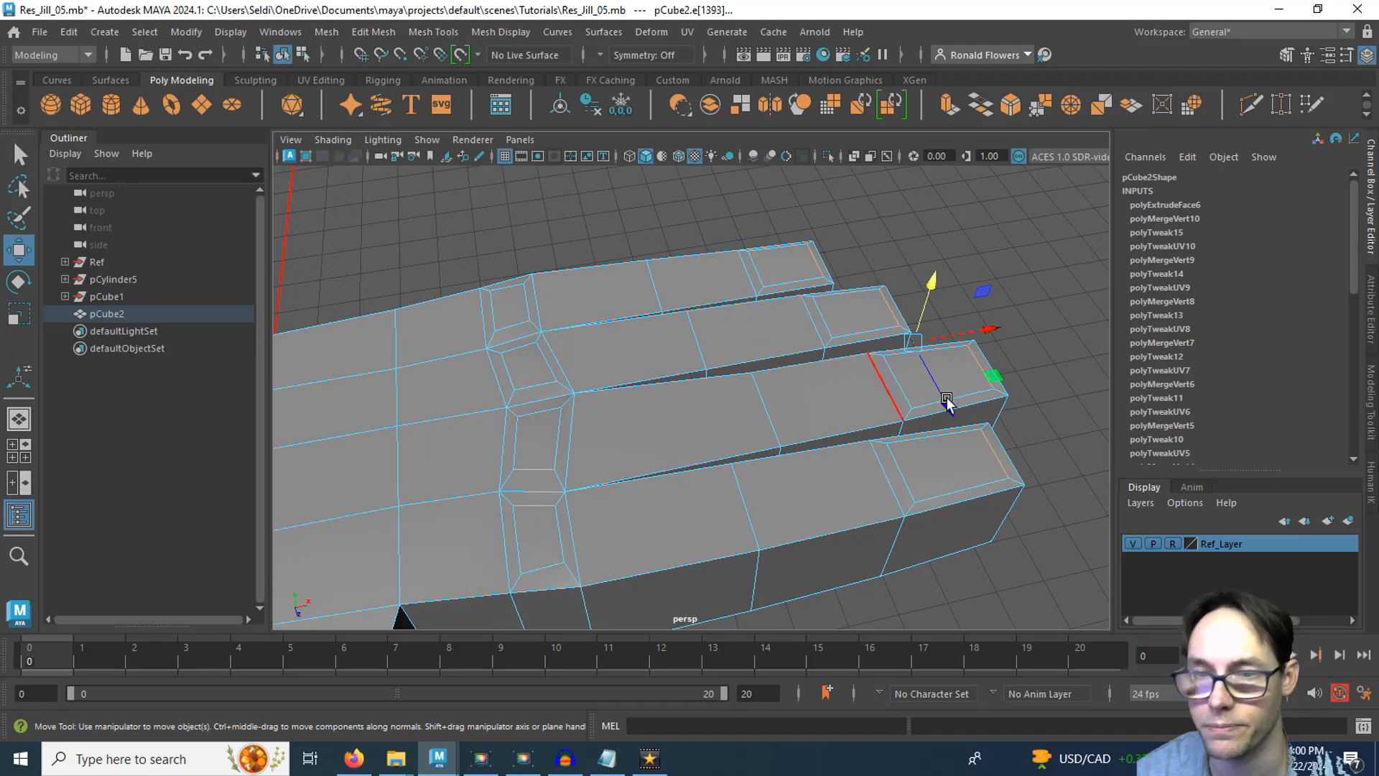
alt+drag(951, 398, 883, 462)
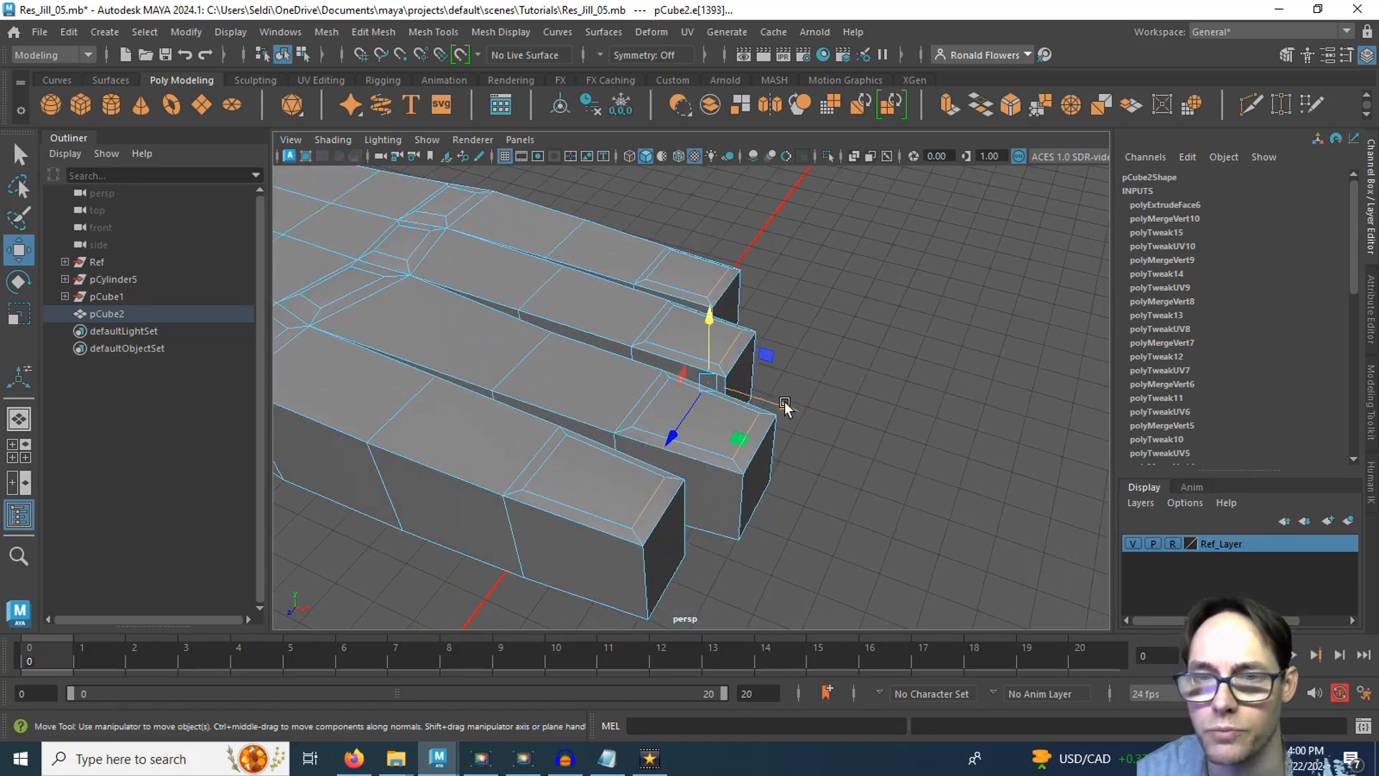
drag(785, 406, 742, 477)
Step: Select the end vertices of all four fingertips in the top view and scale them vertically to make the tips thinner
key(space)
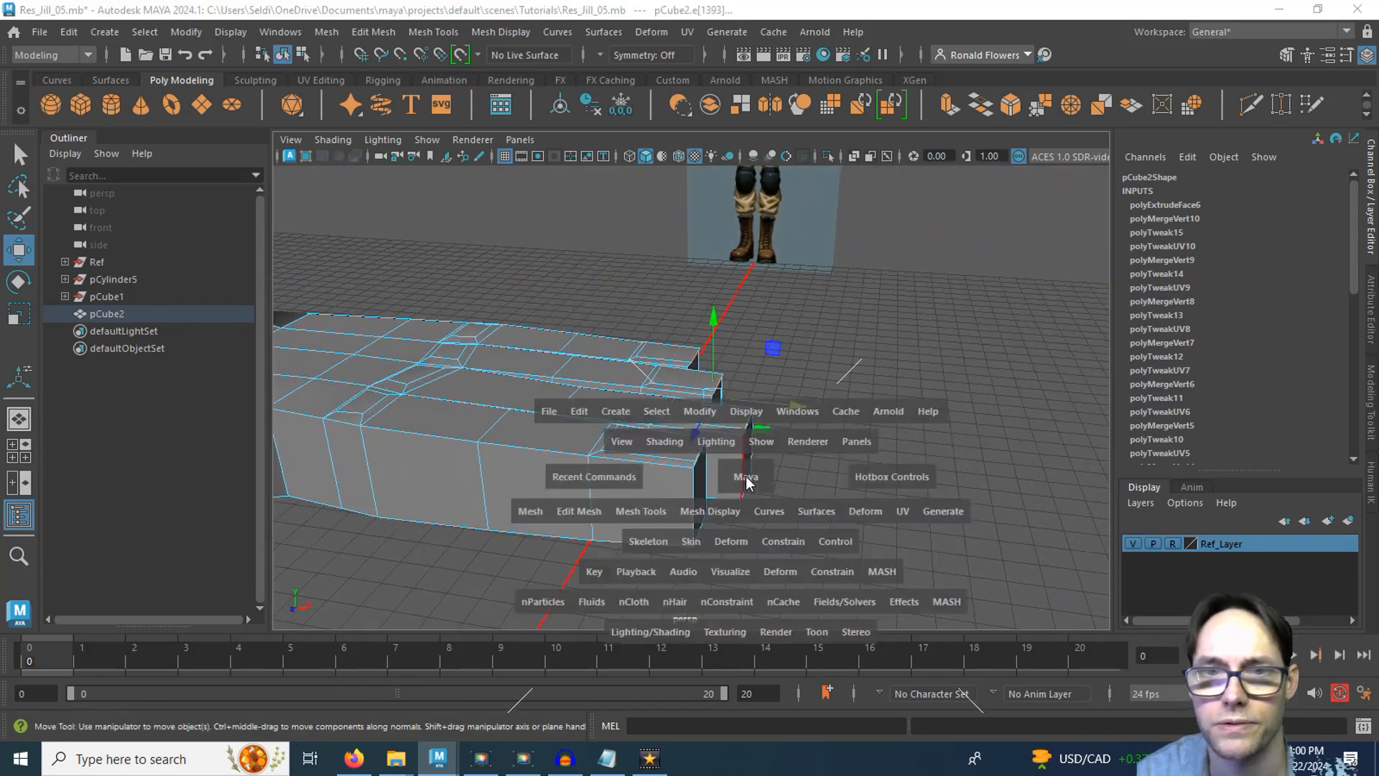
key(space)
alt+right_drag(541, 452, 876, 449)
alt+middle_drag(876, 446, 868, 403)
right_drag(769, 207, 719, 209)
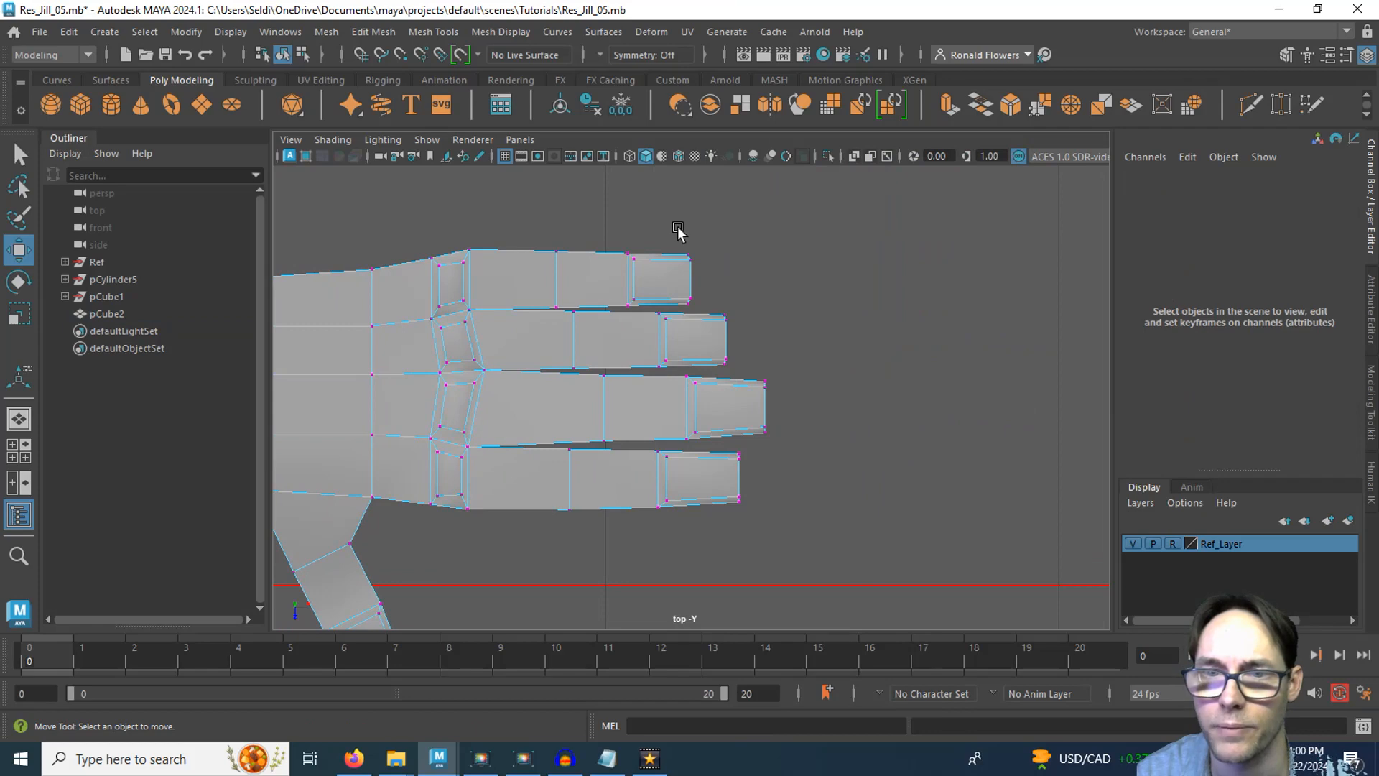
drag(679, 229, 744, 459)
shift+drag(752, 538, 709, 449)
key(space)
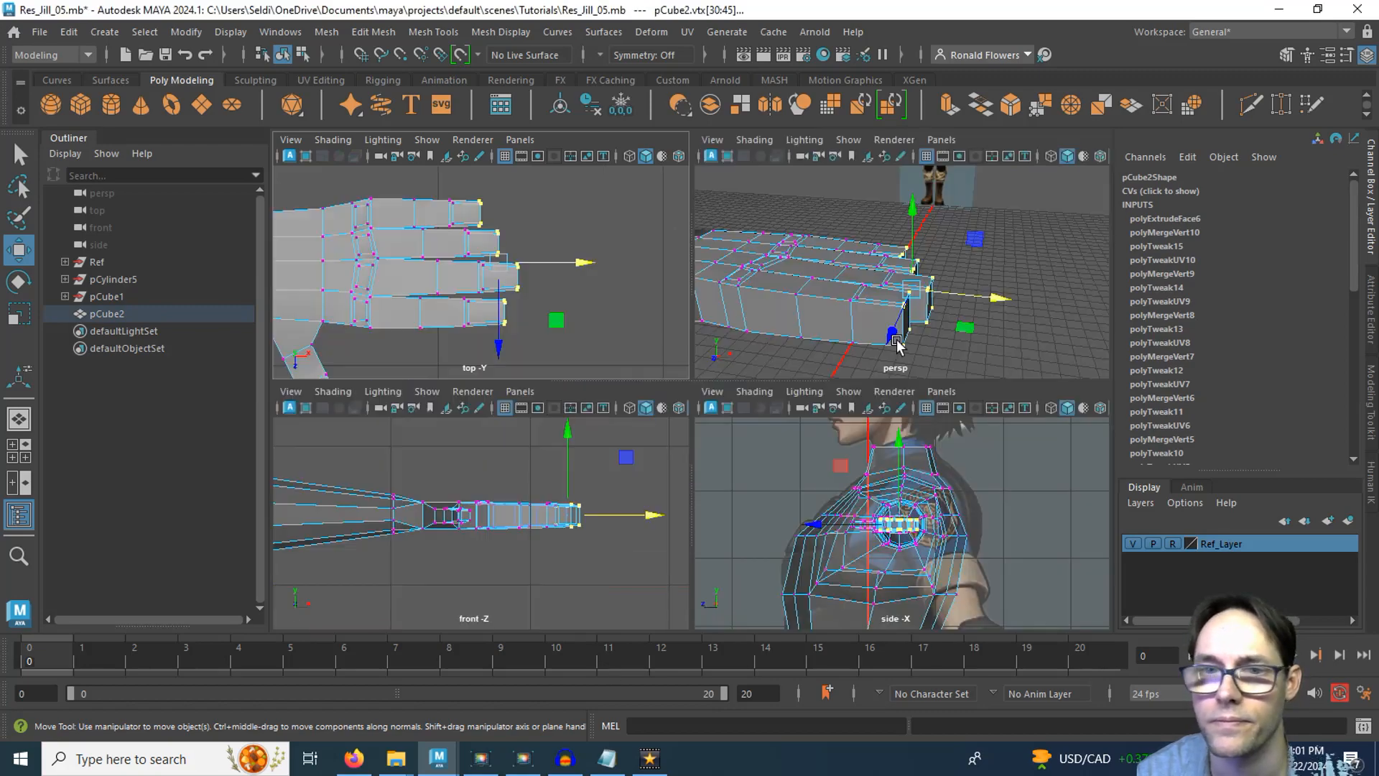
key(space)
alt+drag(823, 477, 773, 503)
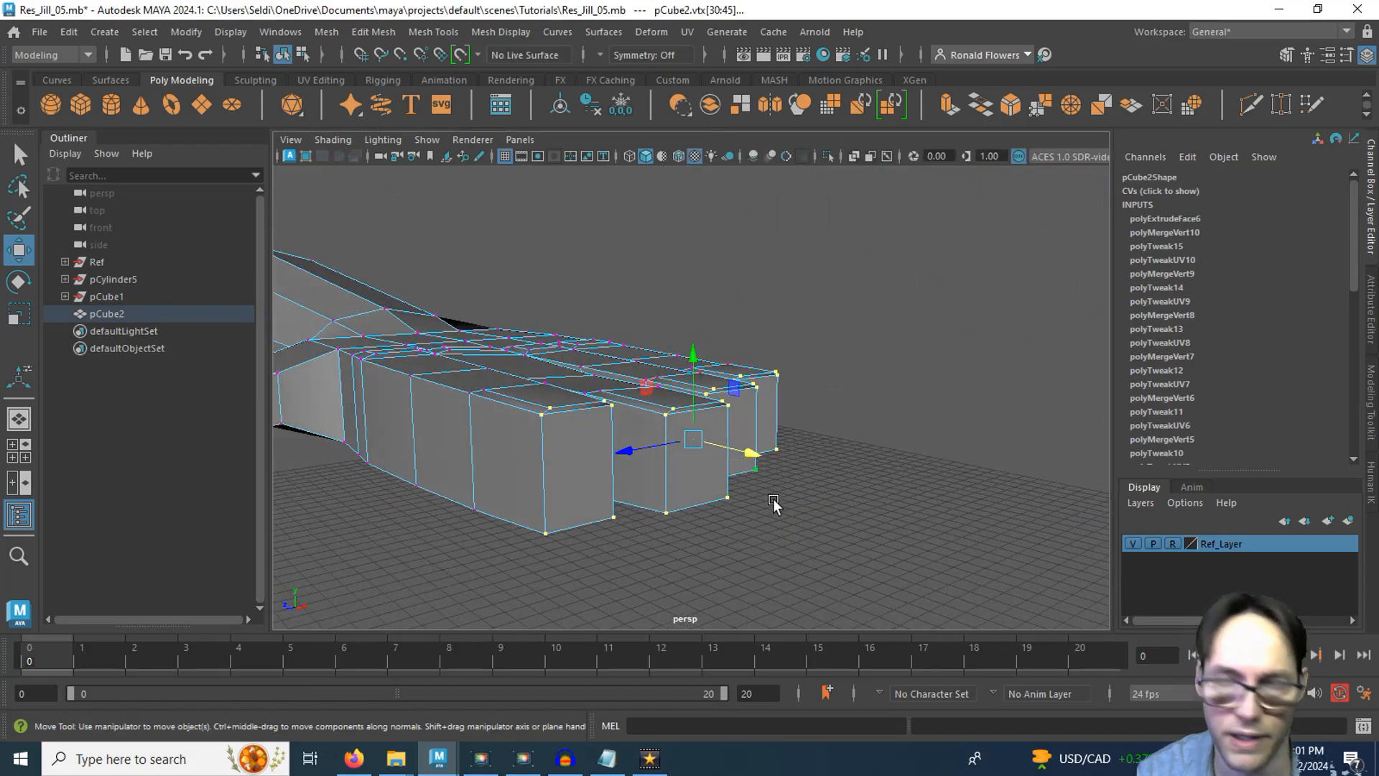
key(r)
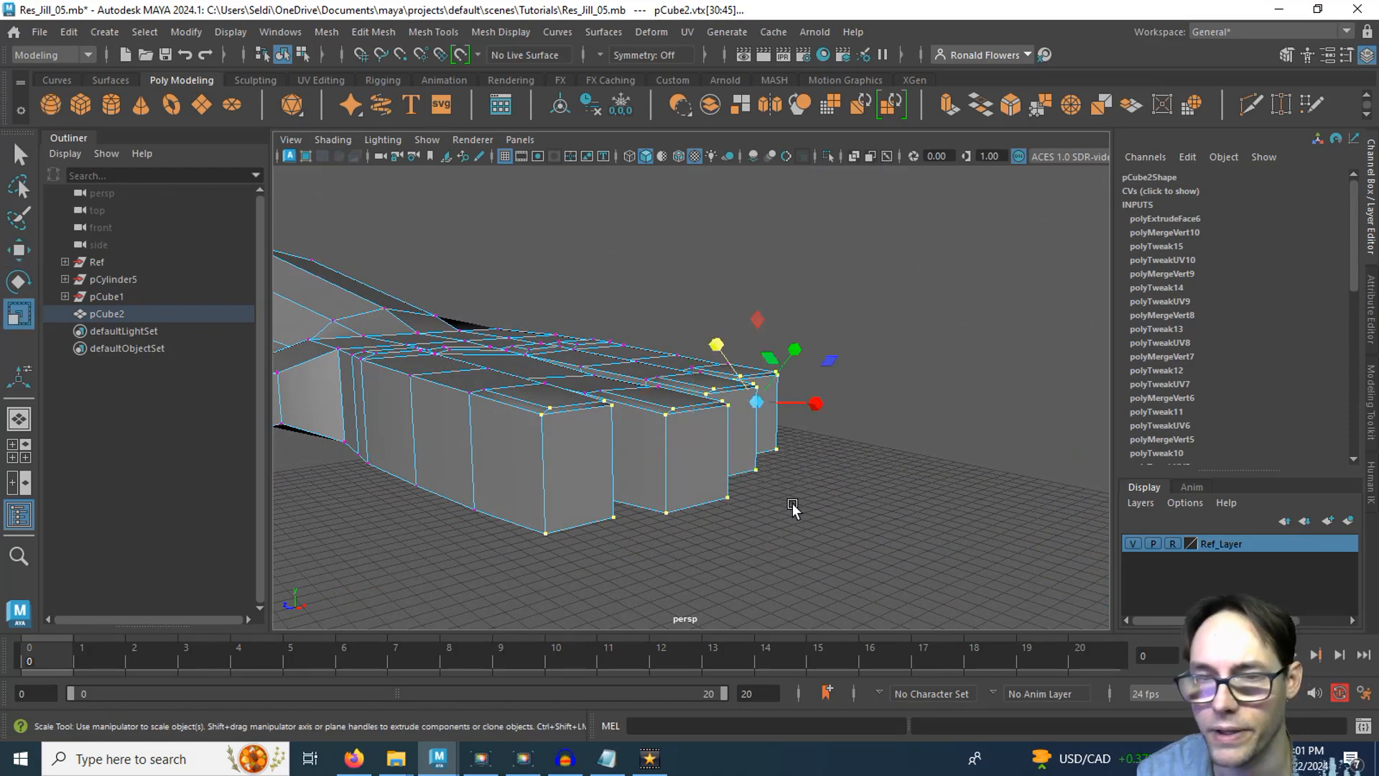
drag(793, 504, 740, 479)
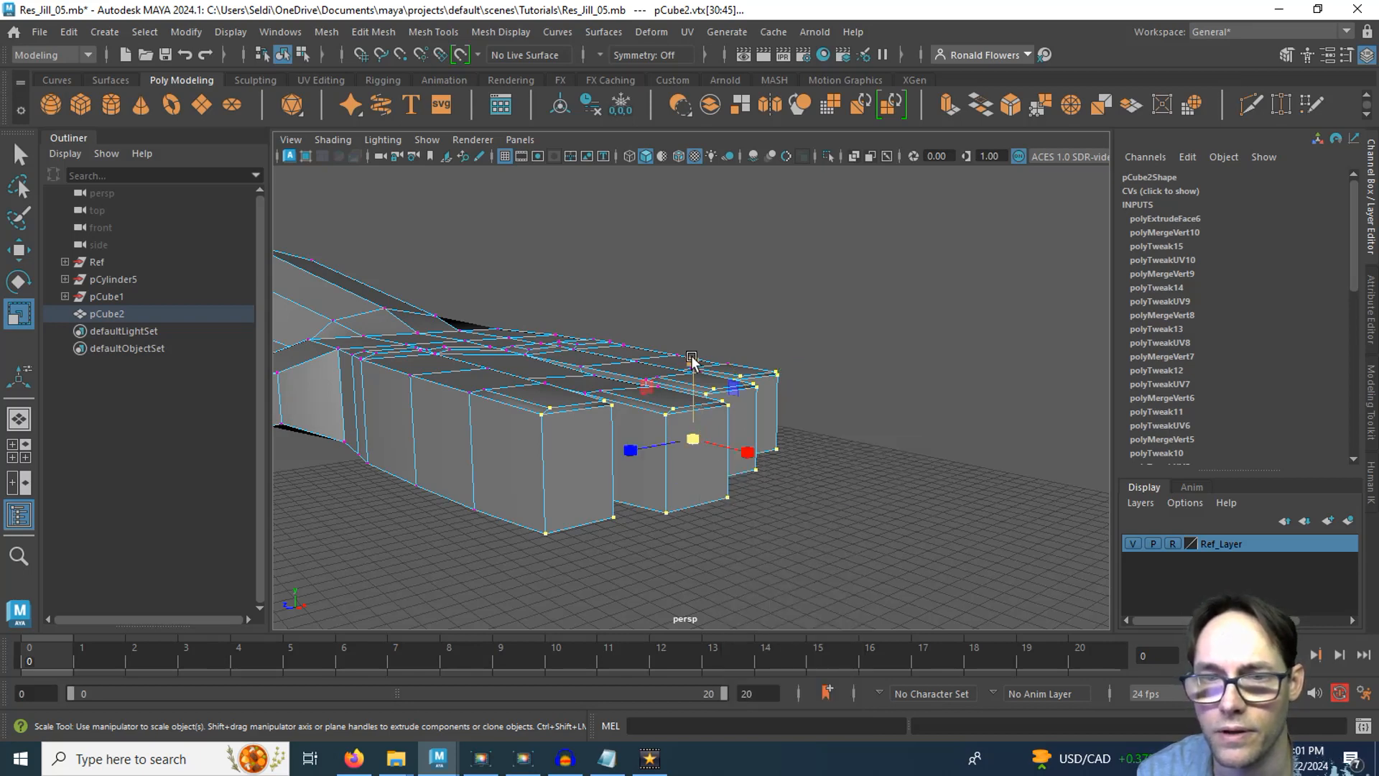
drag(691, 358, 694, 388)
alt+drag(751, 476, 617, 484)
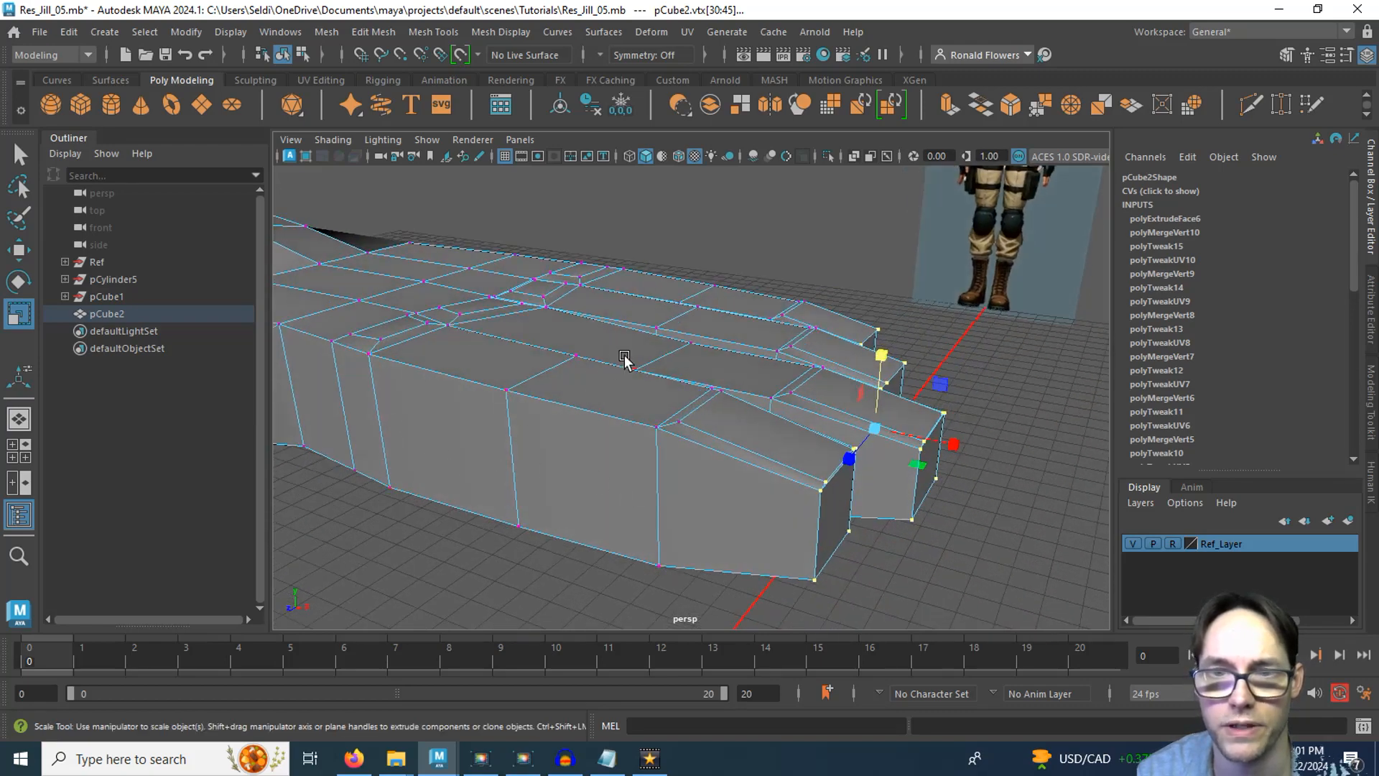
Step: Select the vertex rows at the outermost joint of all four fingers and scale them down vertically to continue the taper
key(space)
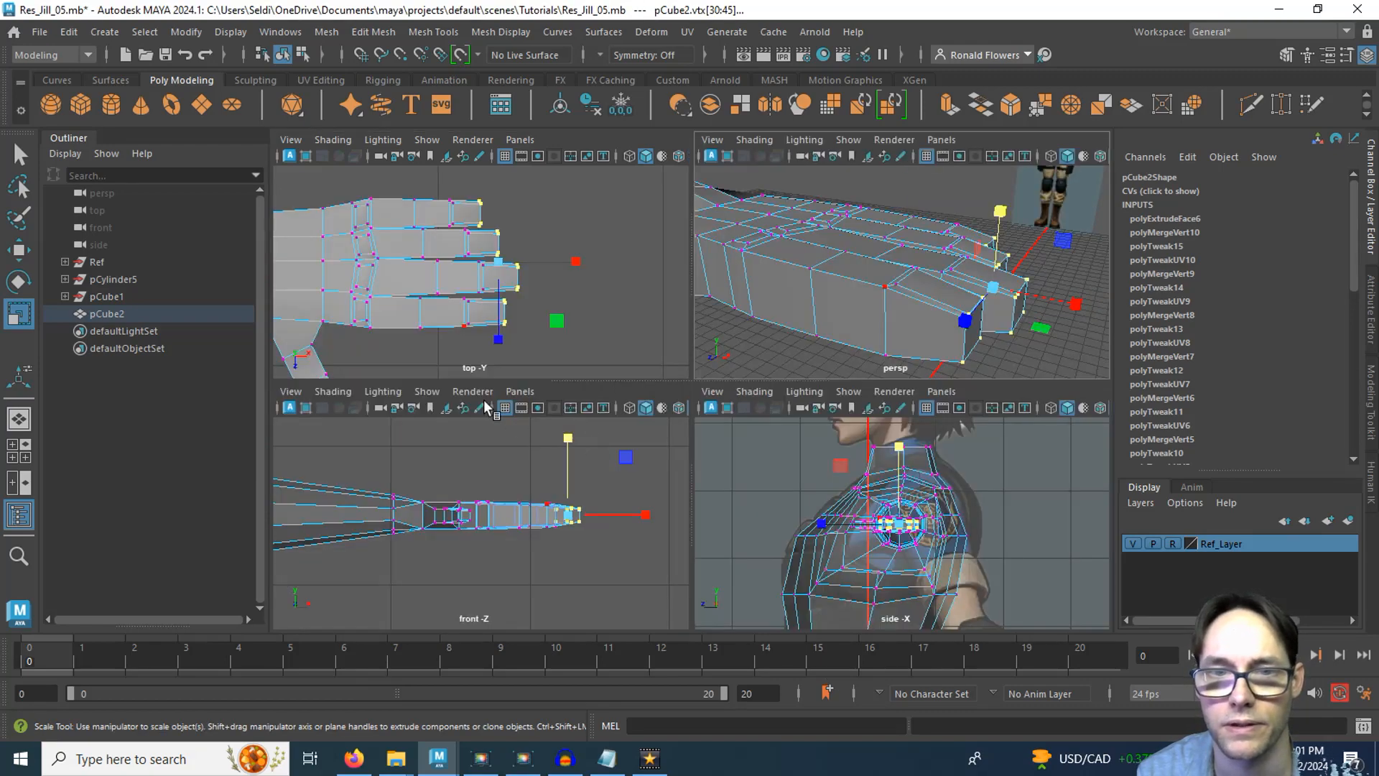
click(630, 273)
key(space)
scroll(640, 350, up, 1)
alt+middle_drag(627, 357, 580, 387)
drag(554, 235, 599, 349)
key(q)
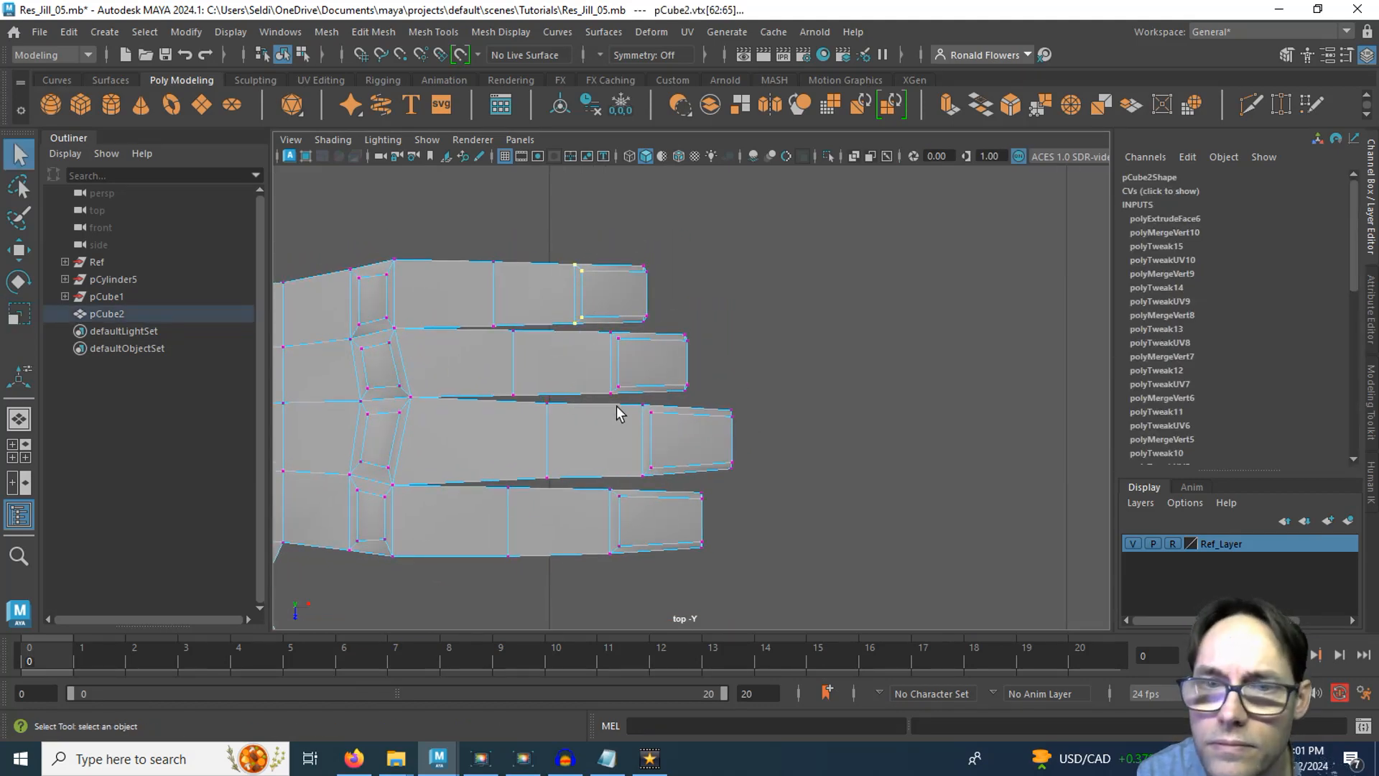
shift+drag(630, 333, 588, 415)
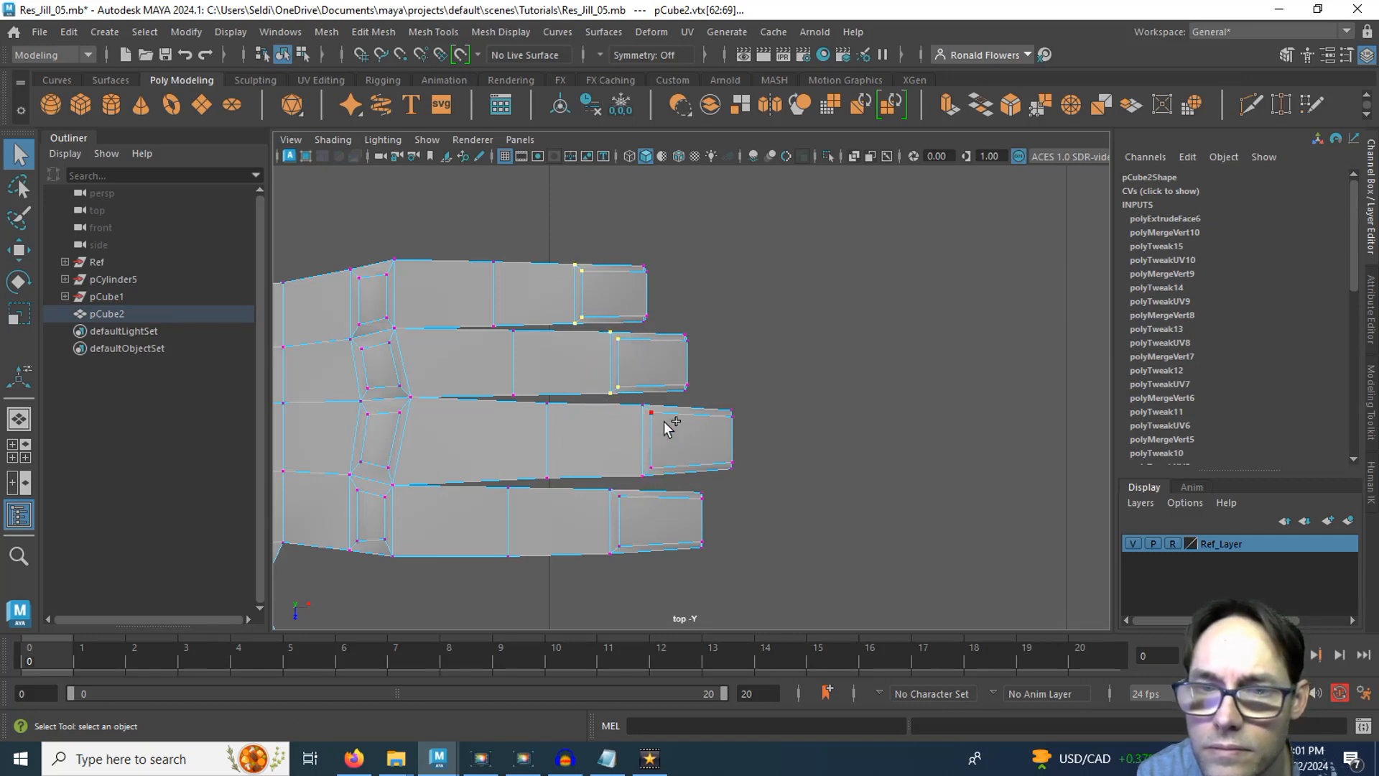
shift+drag(671, 399, 642, 481)
key(space)
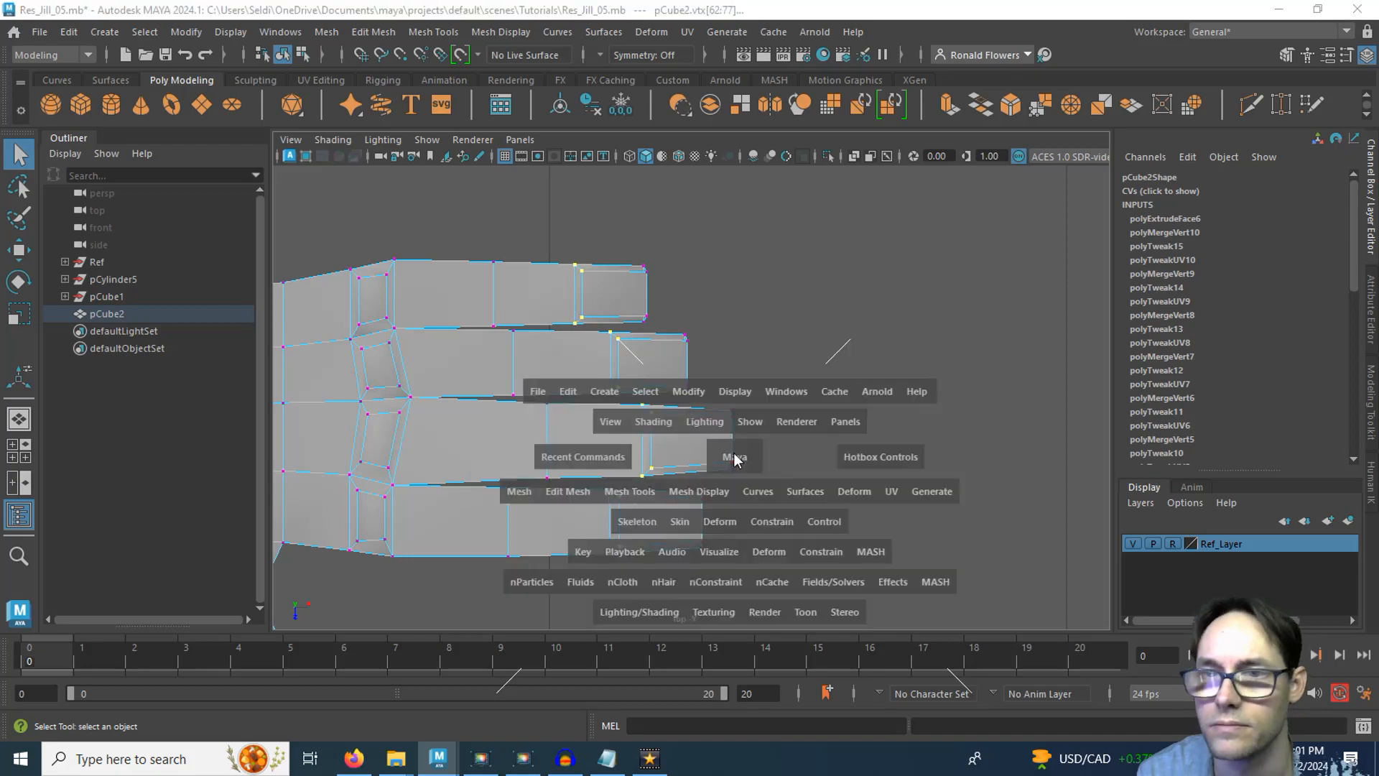
key(space)
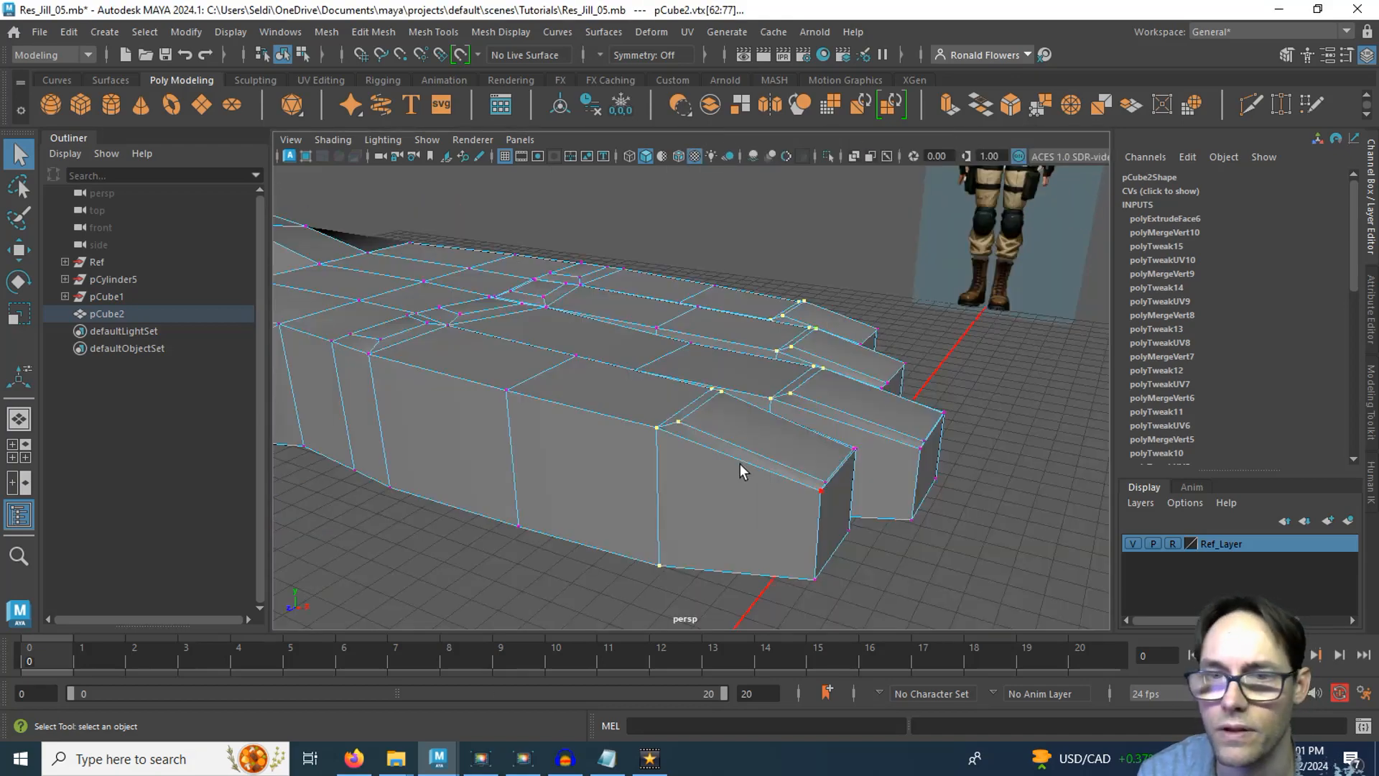
key(r)
alt+drag(762, 403, 668, 470)
Step: Select the vertex rows at the middle joint of all four fingers and scale them vertically to smooth the finger taper
key(space)
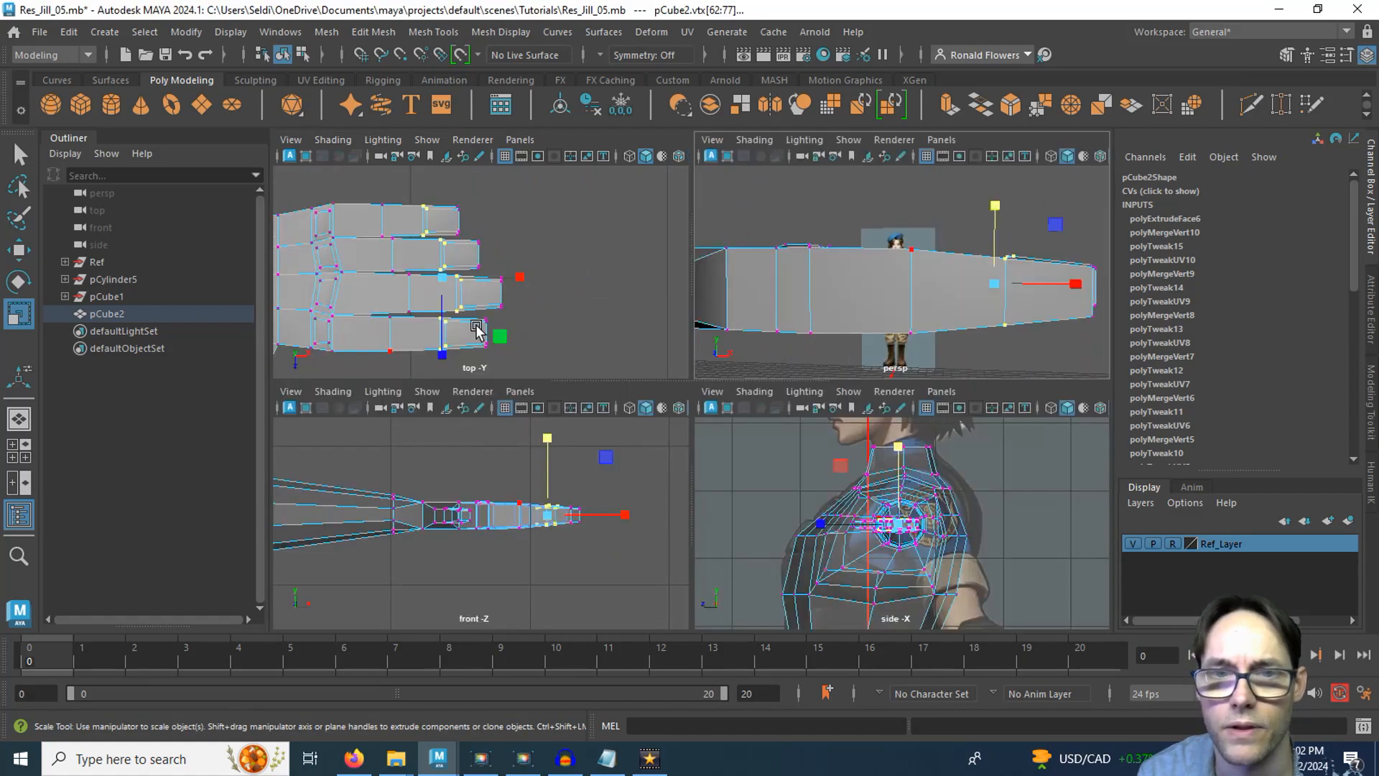
key(space)
drag(460, 263, 562, 577)
key(space)
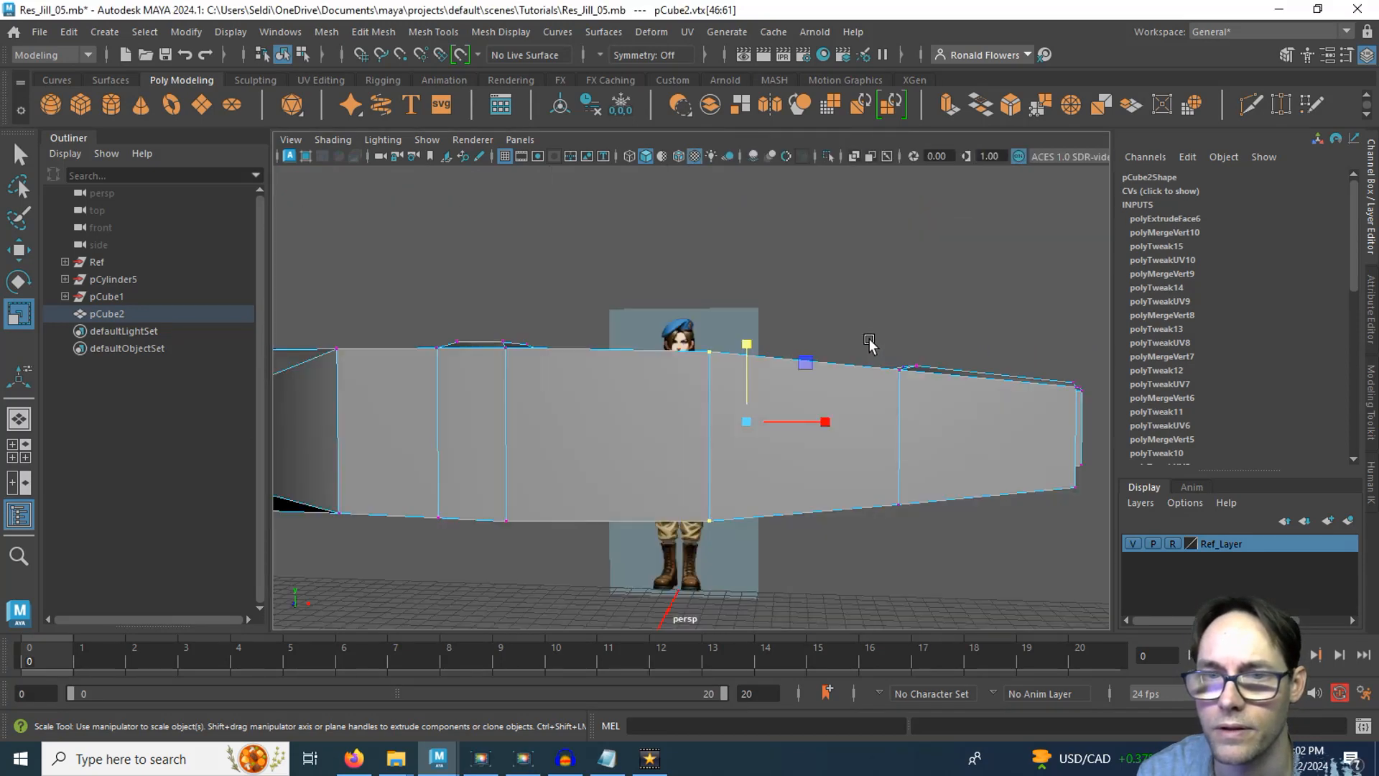
alt+drag(871, 345, 778, 406)
drag(803, 336, 773, 442)
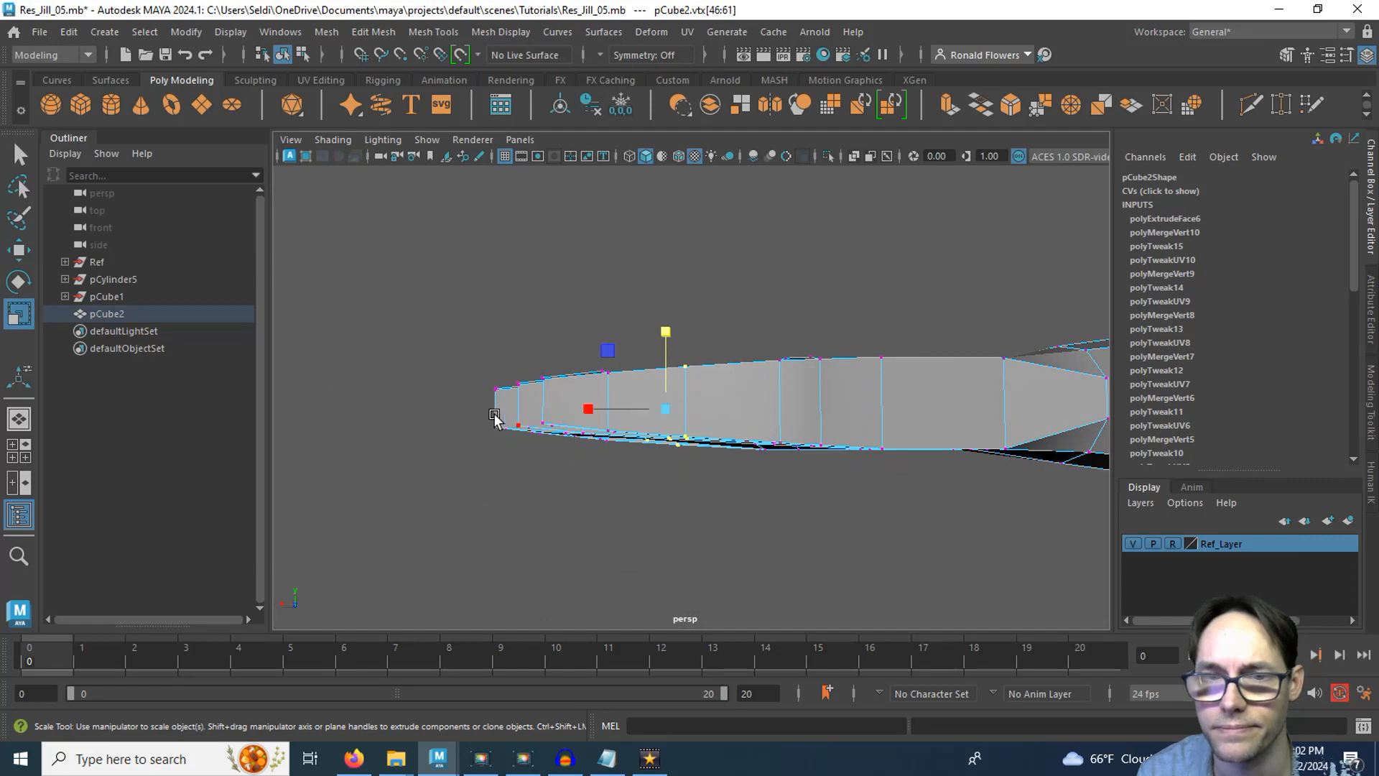
alt+drag(494, 417, 499, 444)
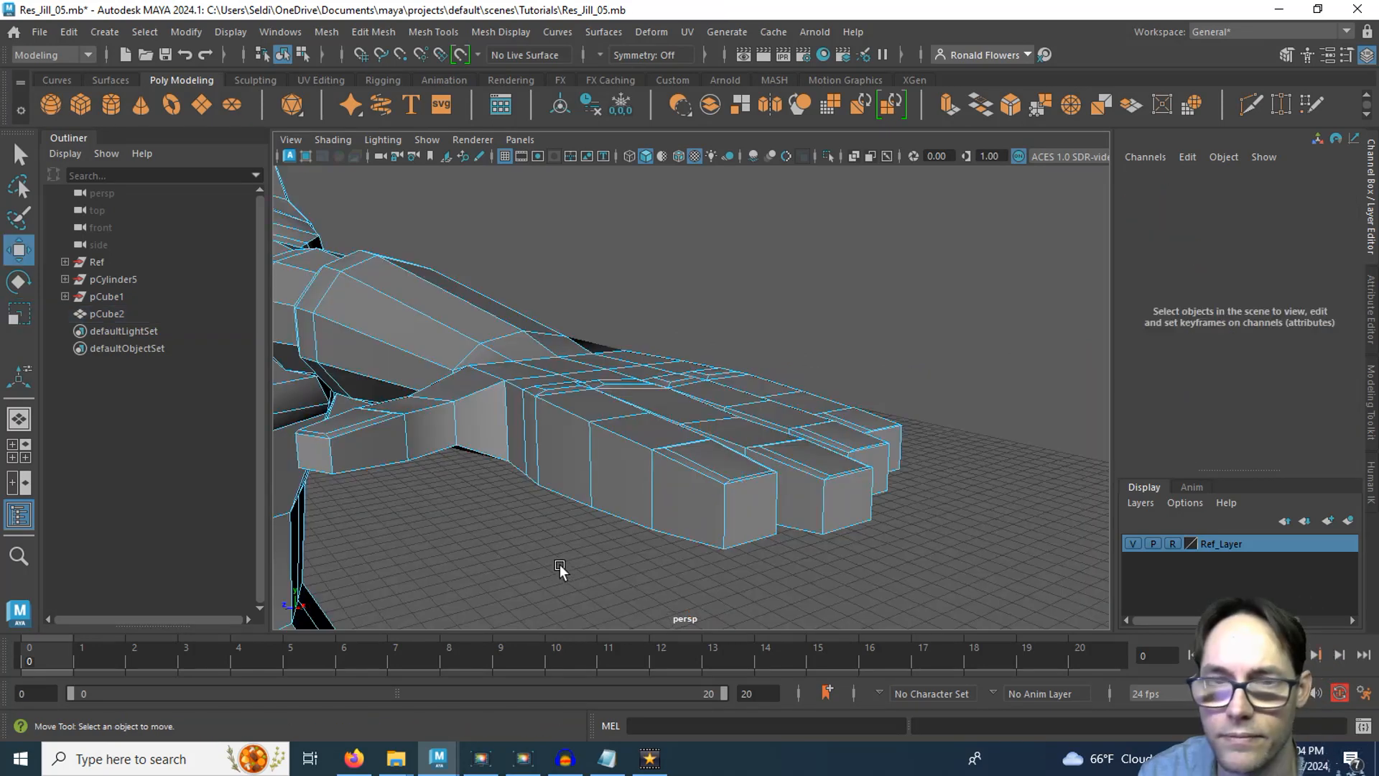
Step: Raise the front edges of all four fingernails slightly above the fingertips
right_drag(560, 567, 537, 198)
alt+drag(708, 554, 683, 556)
click(711, 495)
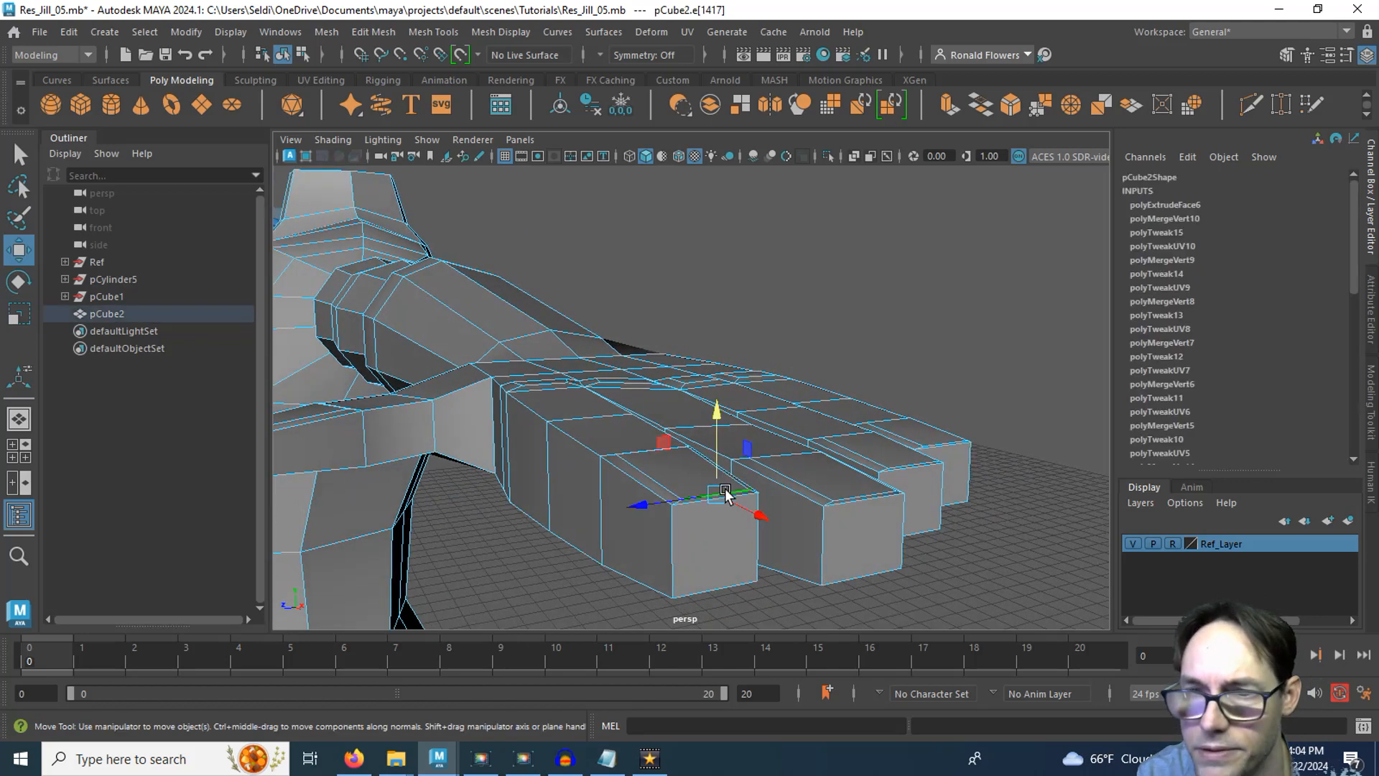
shift+click(866, 496)
shift+click(911, 460)
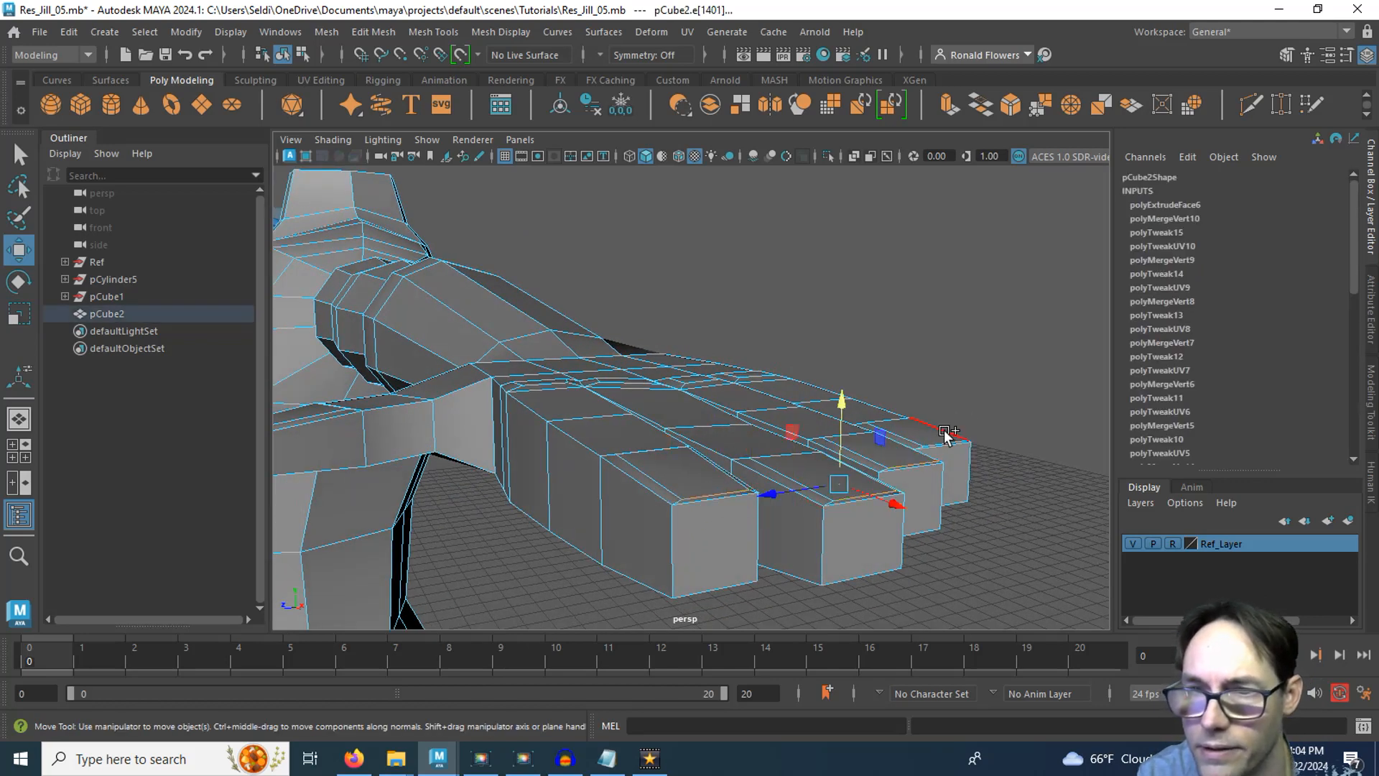
shift+click(944, 441)
drag(867, 400, 868, 395)
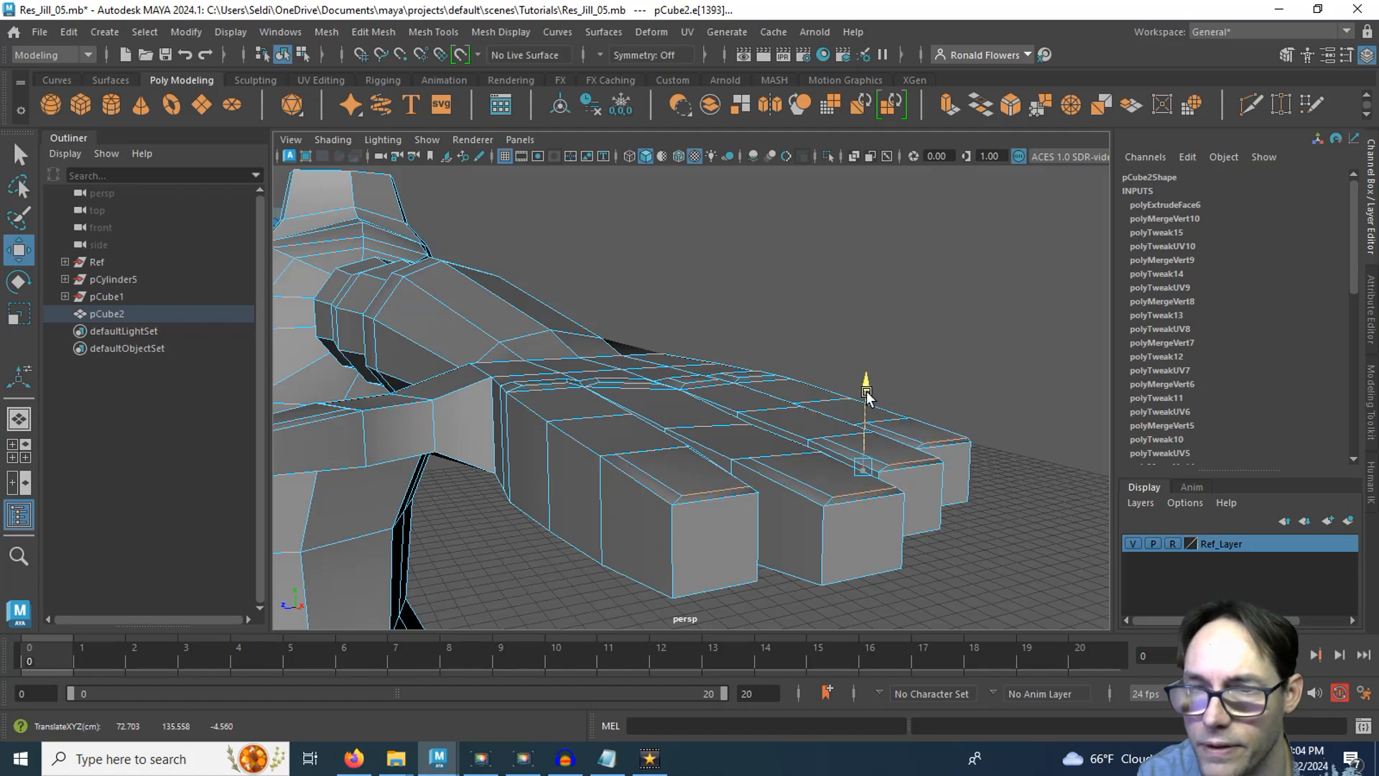
alt+drag(864, 539, 762, 516)
click(688, 566)
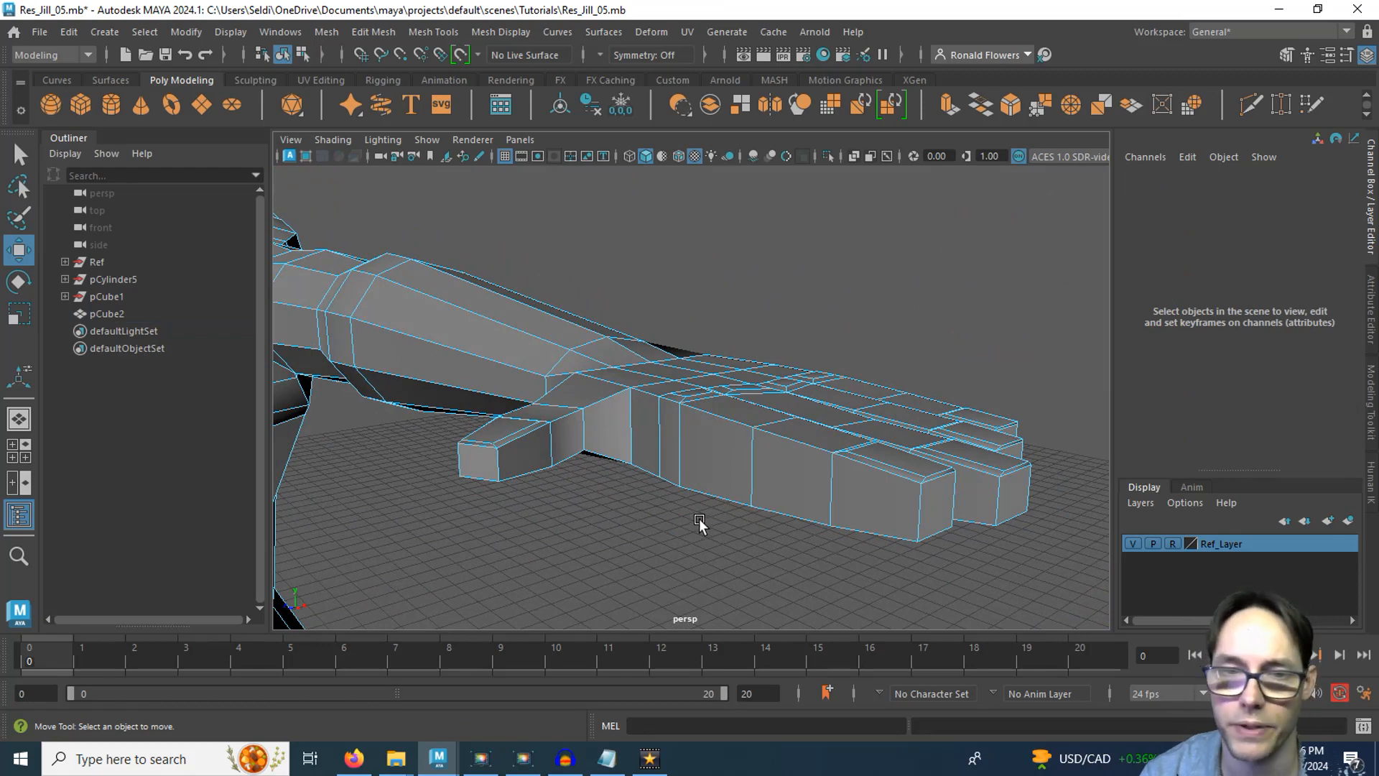
Step: Select the narrow front faces of the thumbnail and all four fingernails, extrude them, and activate the Move tool
alt+drag(629, 527, 562, 491)
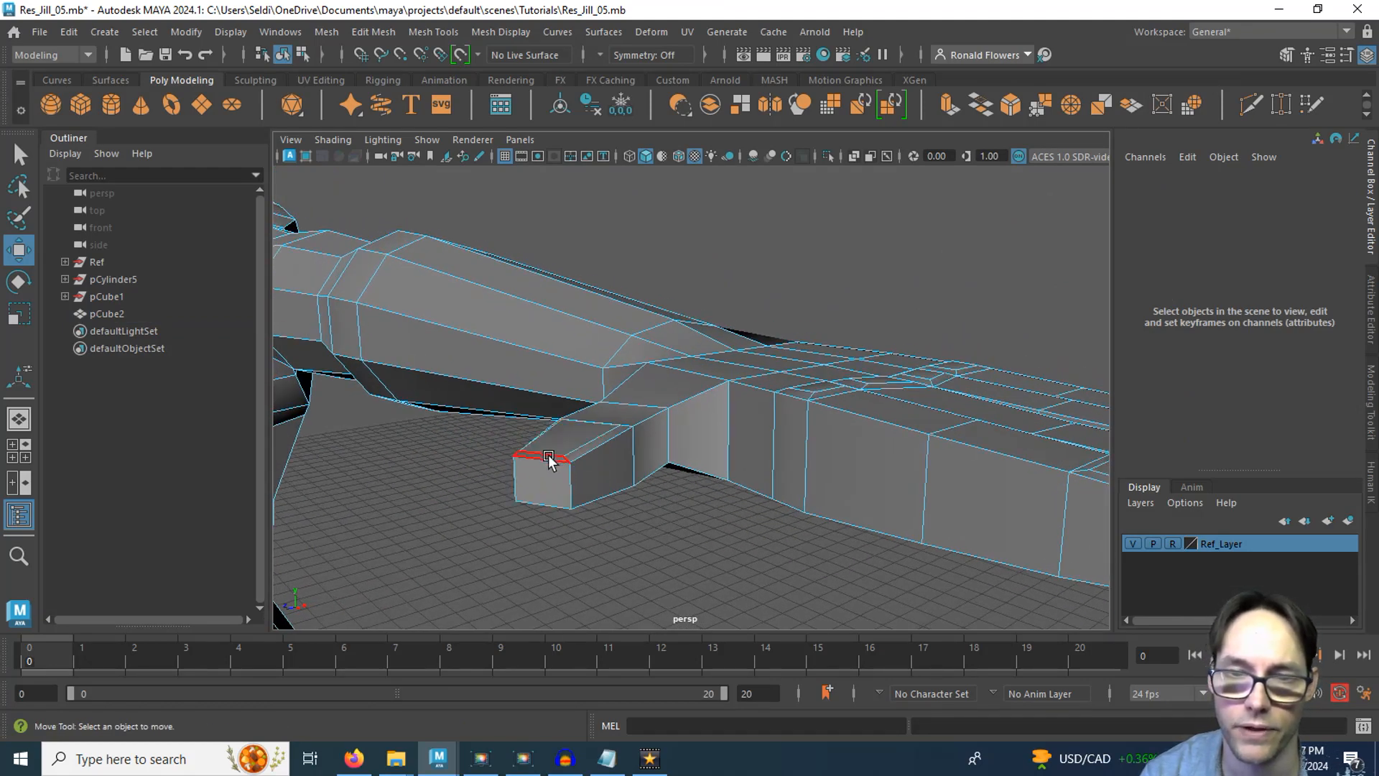
click(548, 459)
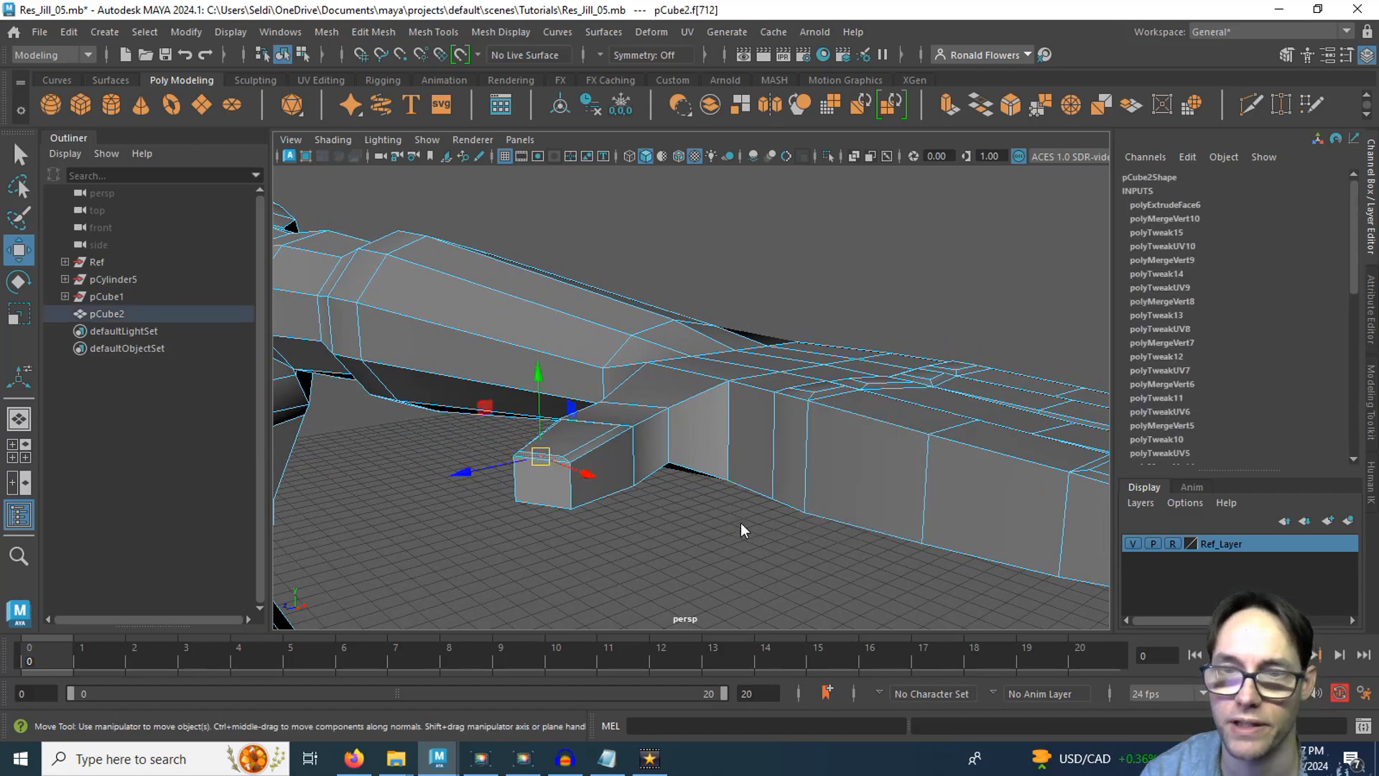
right_click(727, 300)
alt+drag(932, 517, 822, 499)
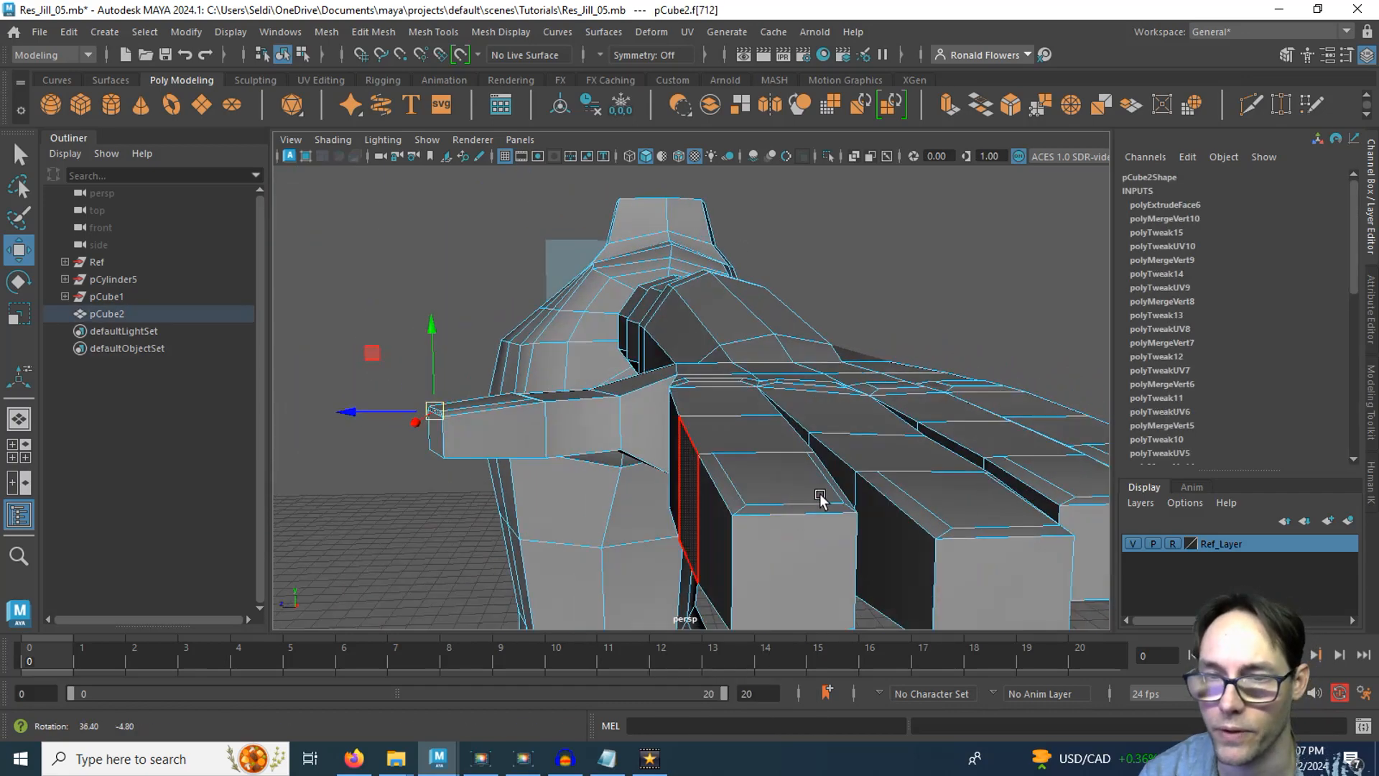
alt+drag(963, 548, 767, 510)
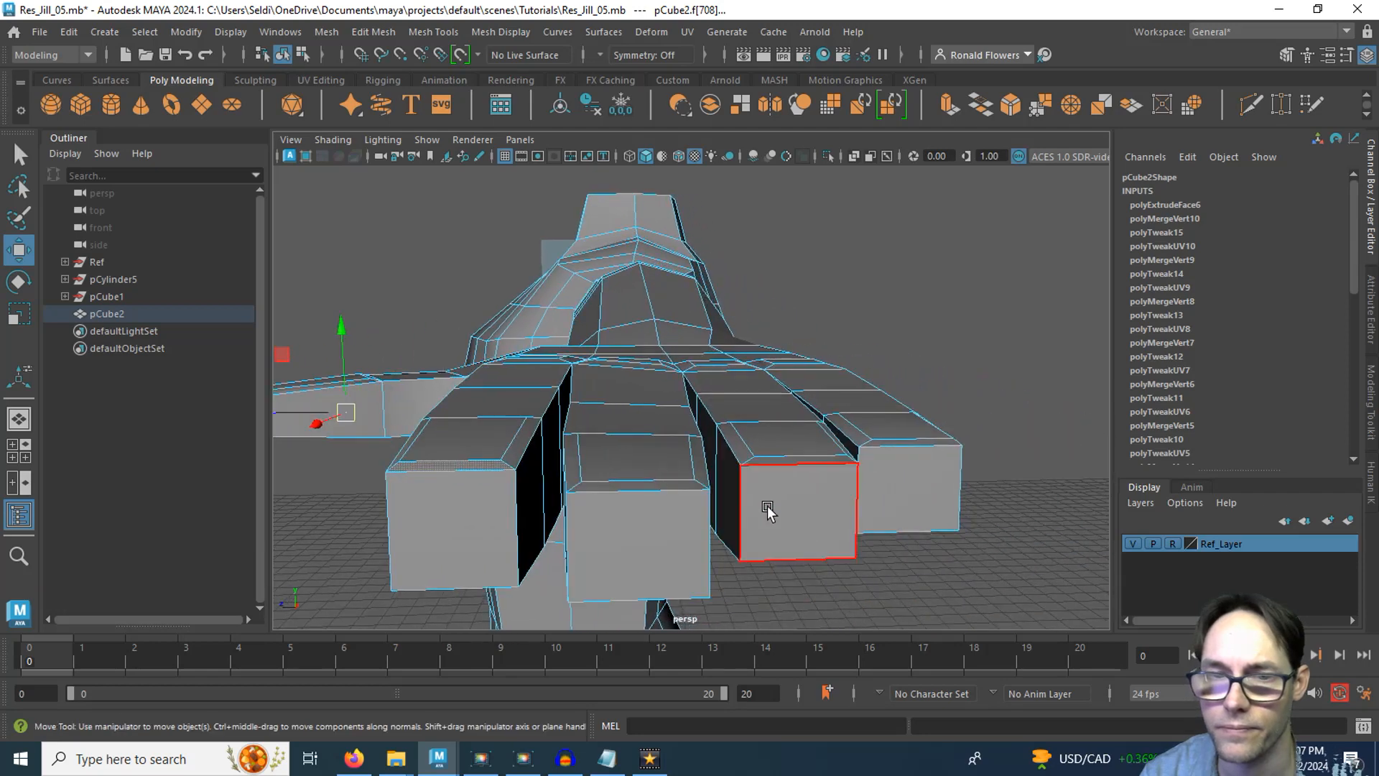
shift+click(652, 487)
shift+click(797, 460)
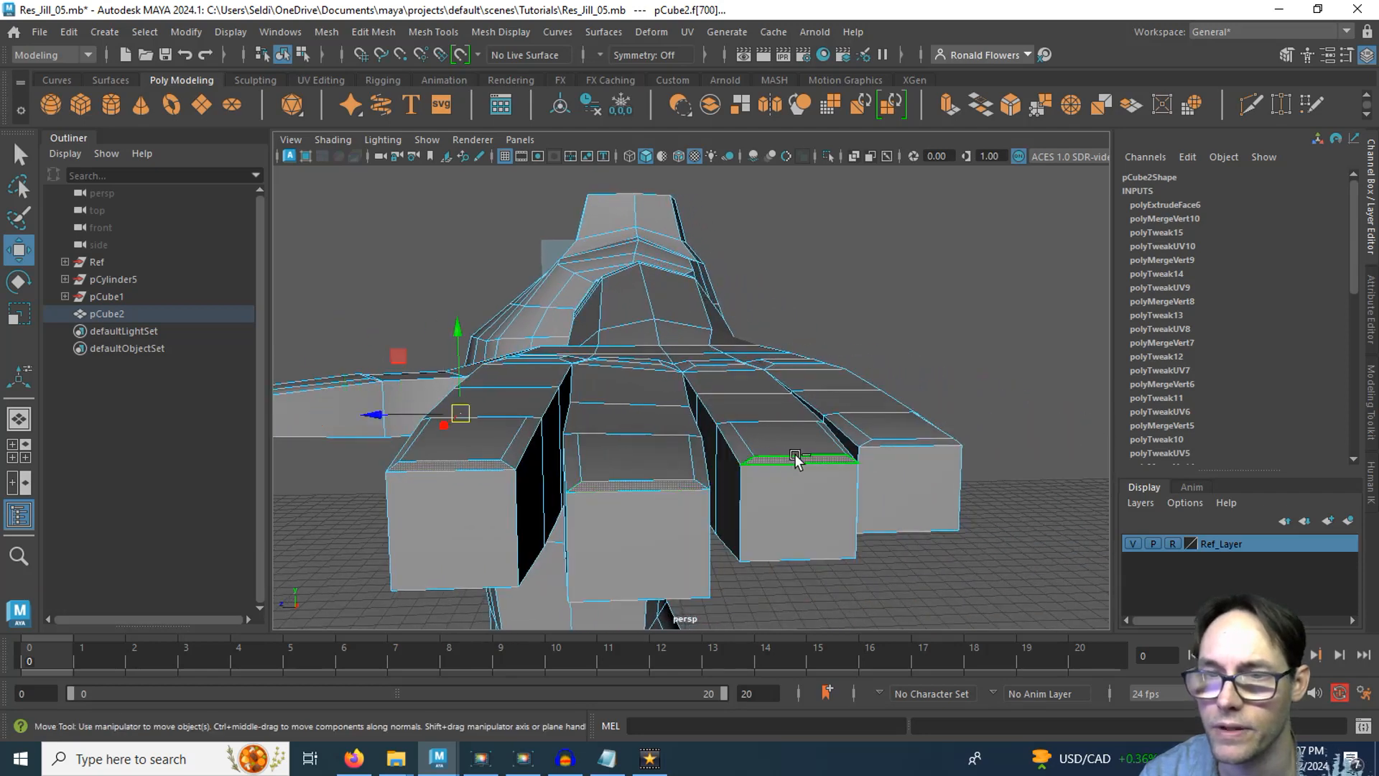
shift+click(907, 443)
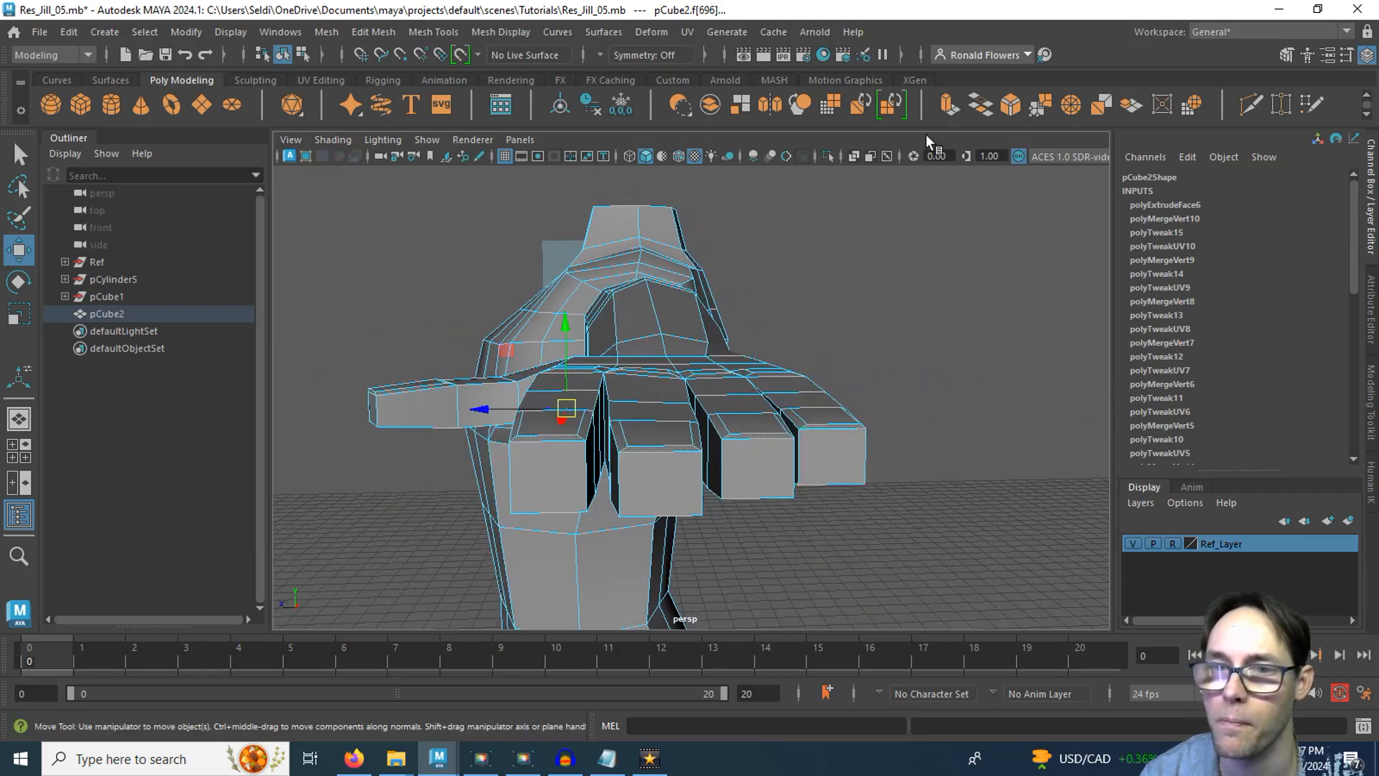
click(948, 104)
alt+drag(613, 442, 596, 474)
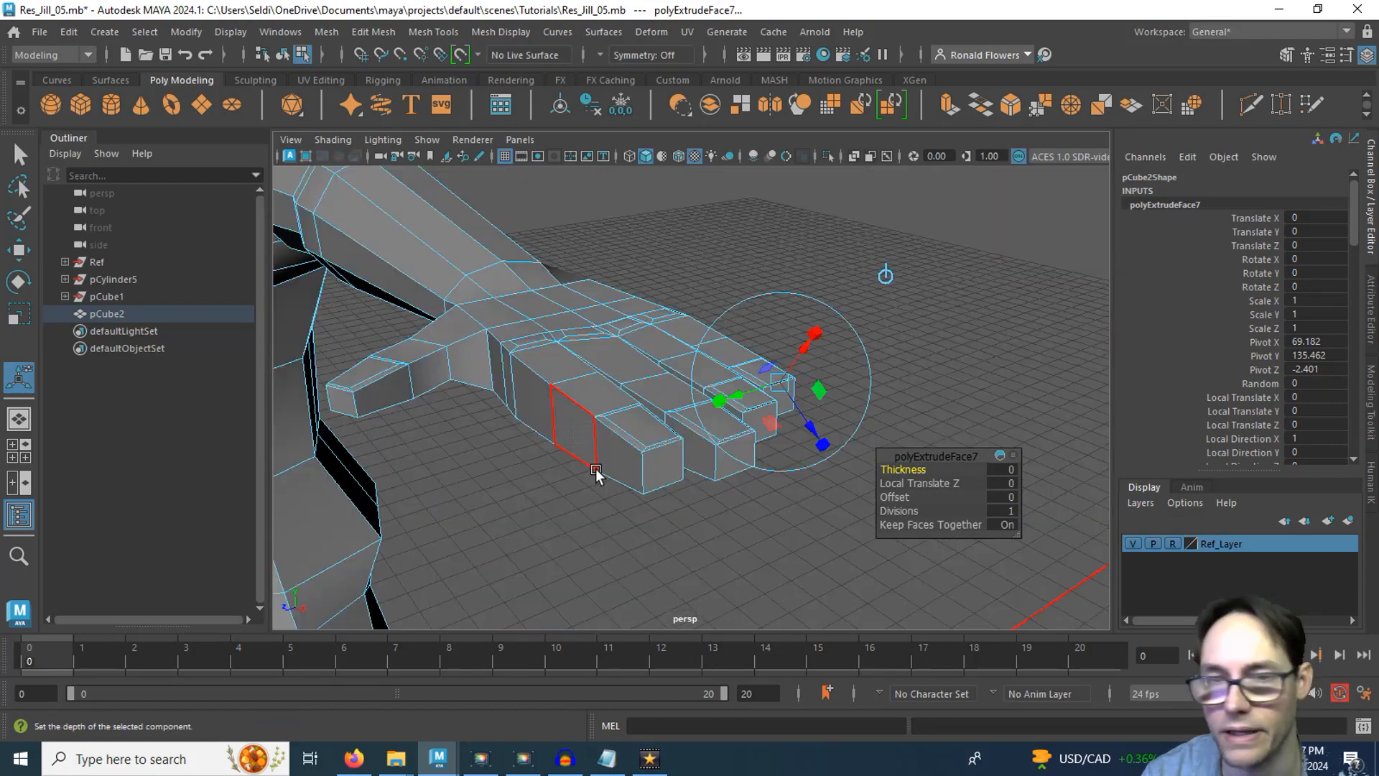
click(596, 470)
key(w)
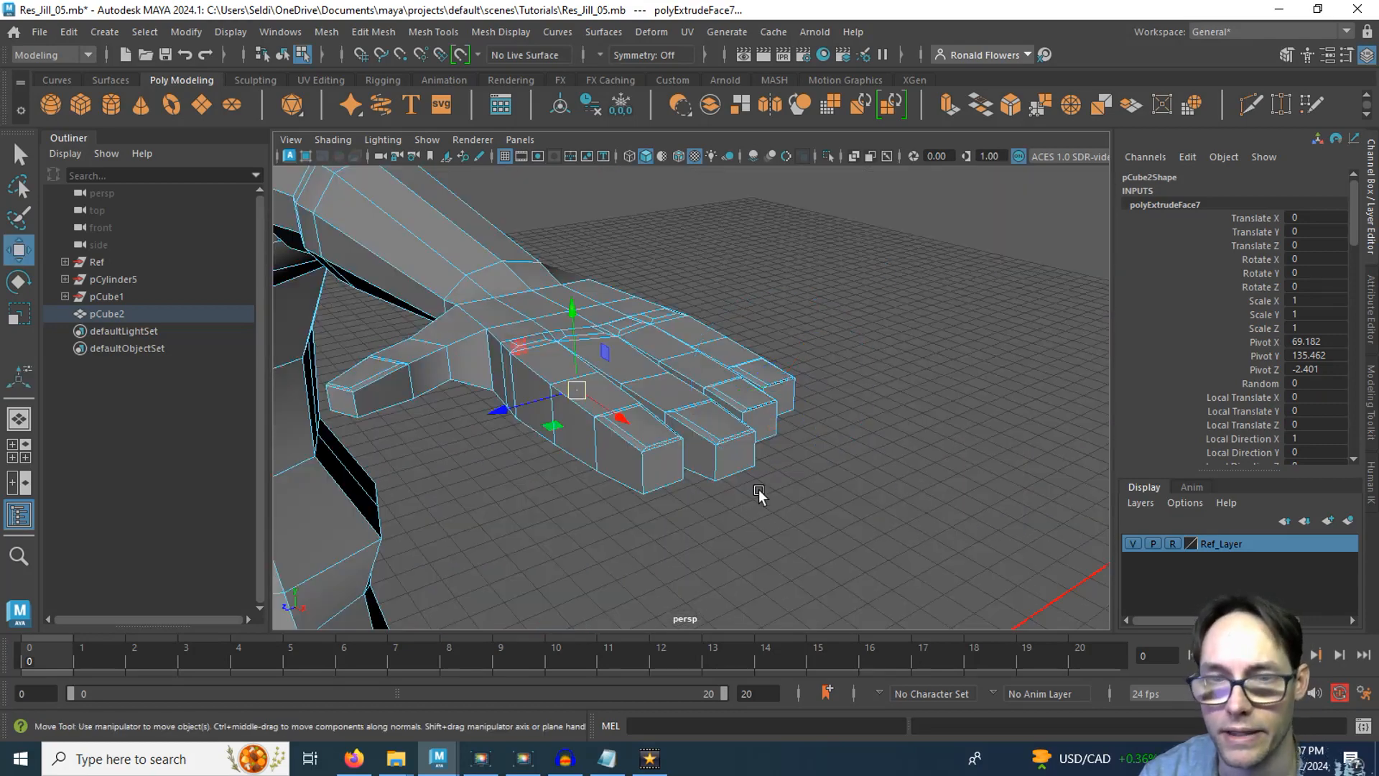
Step: Deselect the thumbnail's front face and move the extruded fingernail faces slightly forward past the fingertips
alt+drag(616, 424, 653, 480)
alt+right_drag(652, 481, 683, 558)
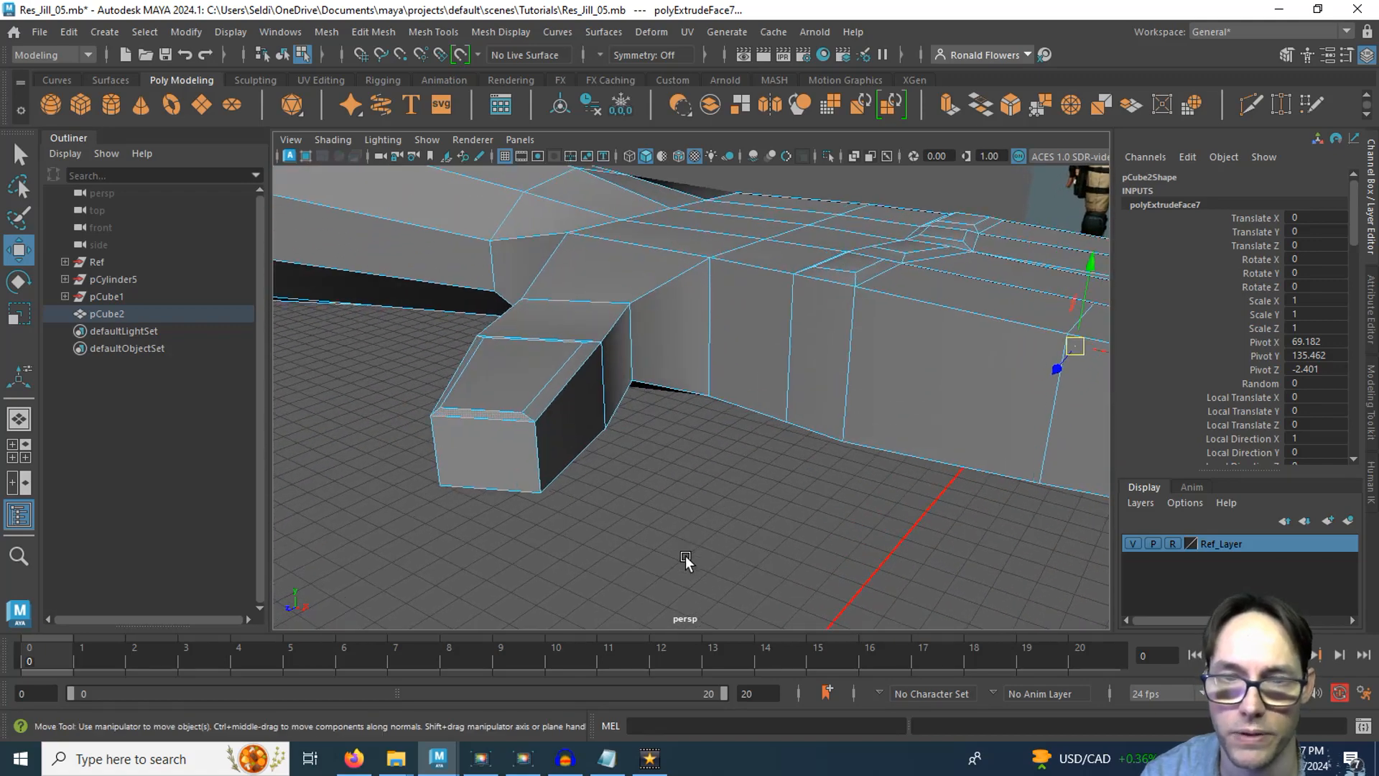
ctrl+click(515, 417)
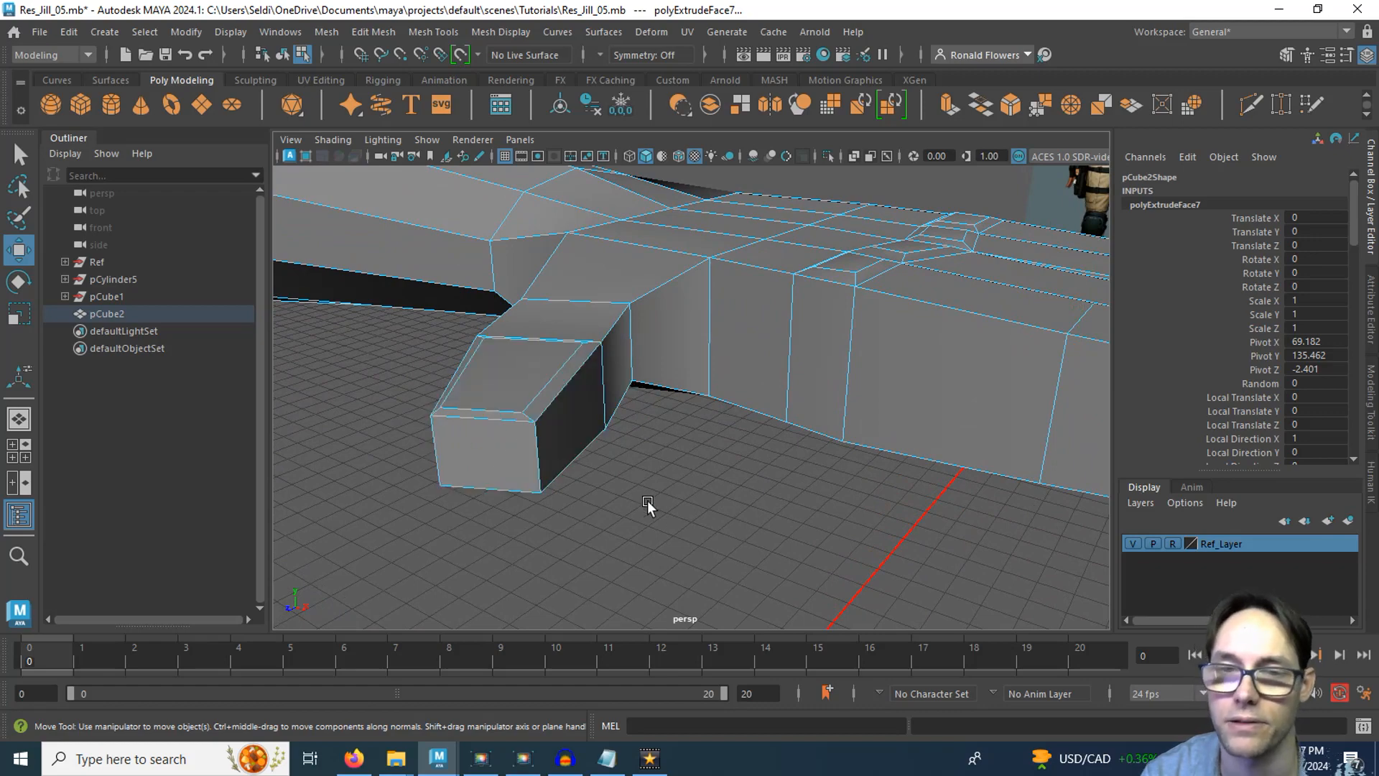
alt+drag(648, 501, 596, 494)
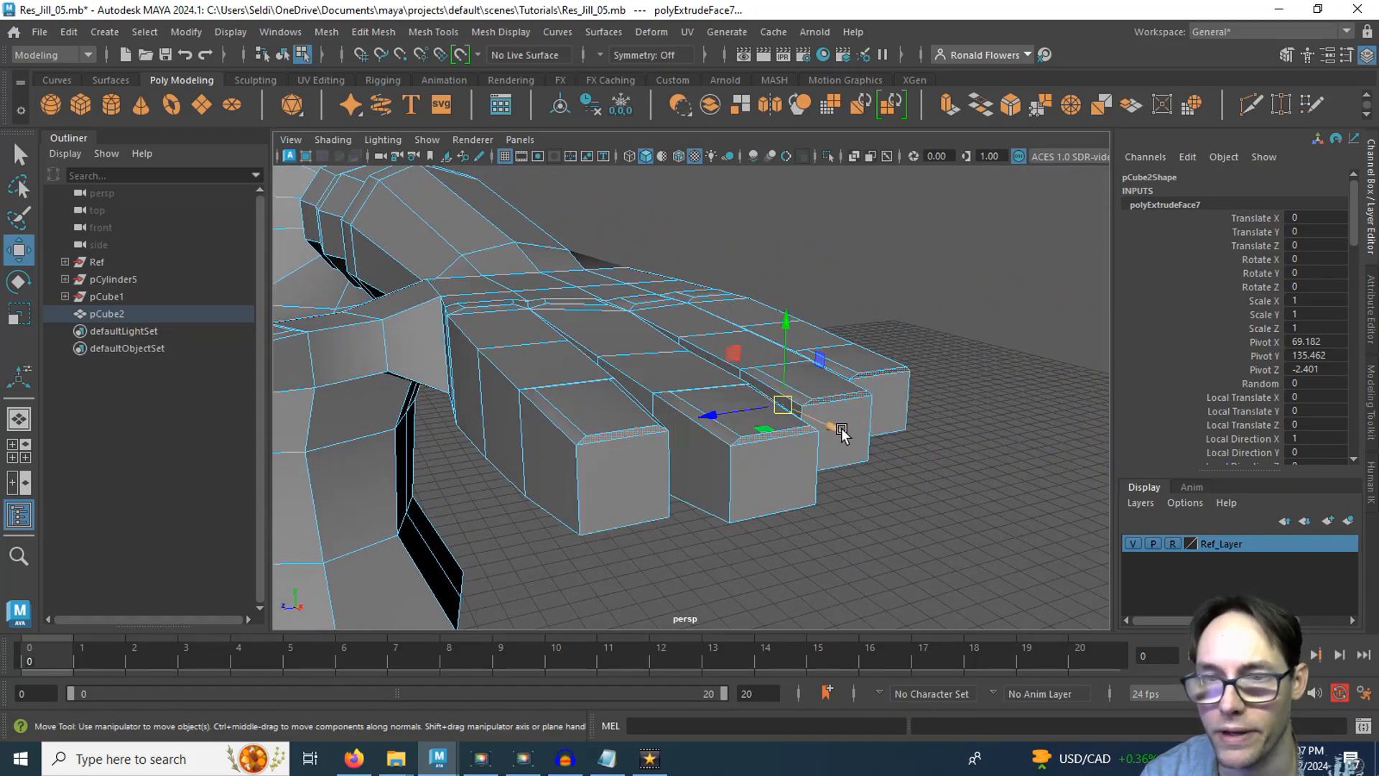
drag(841, 429, 973, 555)
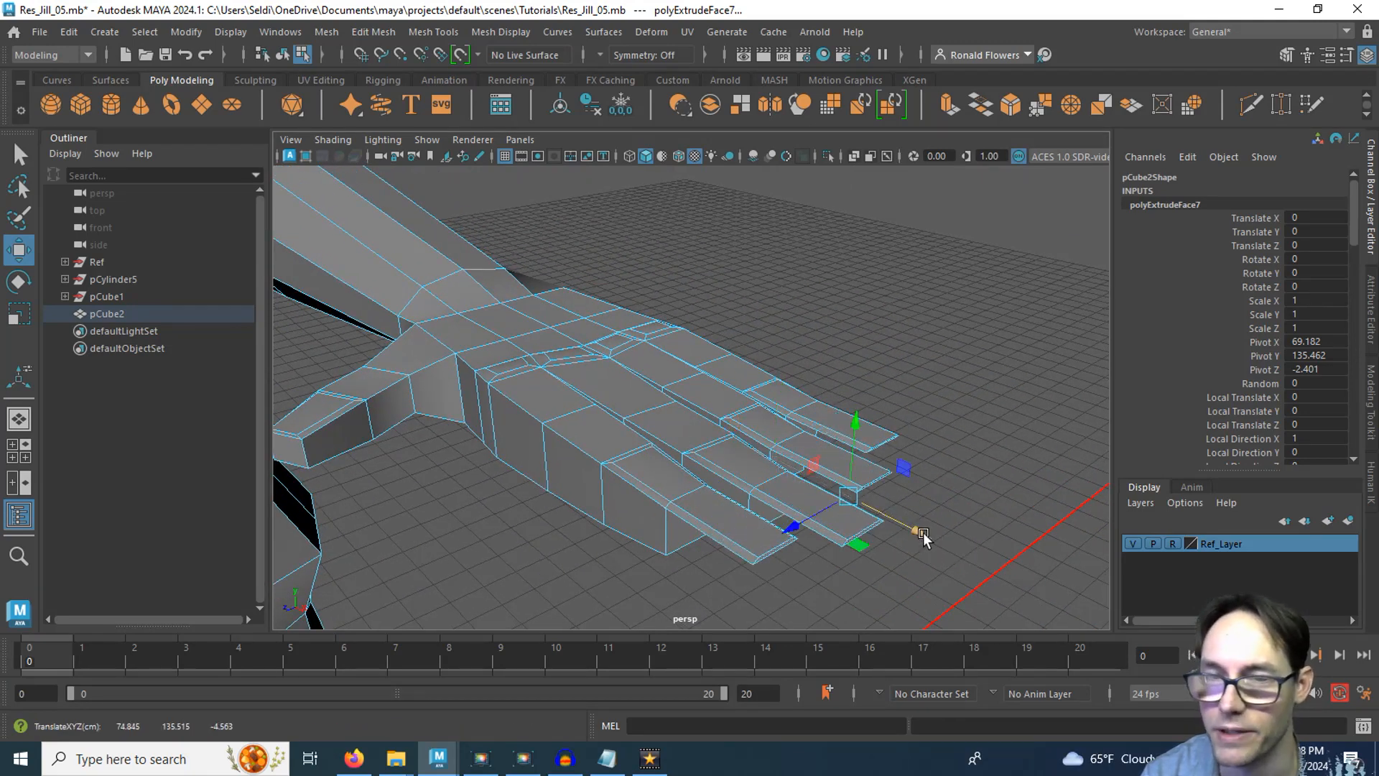
drag(924, 532, 640, 409)
Step: Select the thumbnail's front face, set the Move axis orientation to Component, and pull the face outward past the thumb tip
scroll(714, 483, up, 5)
alt+drag(702, 478, 850, 476)
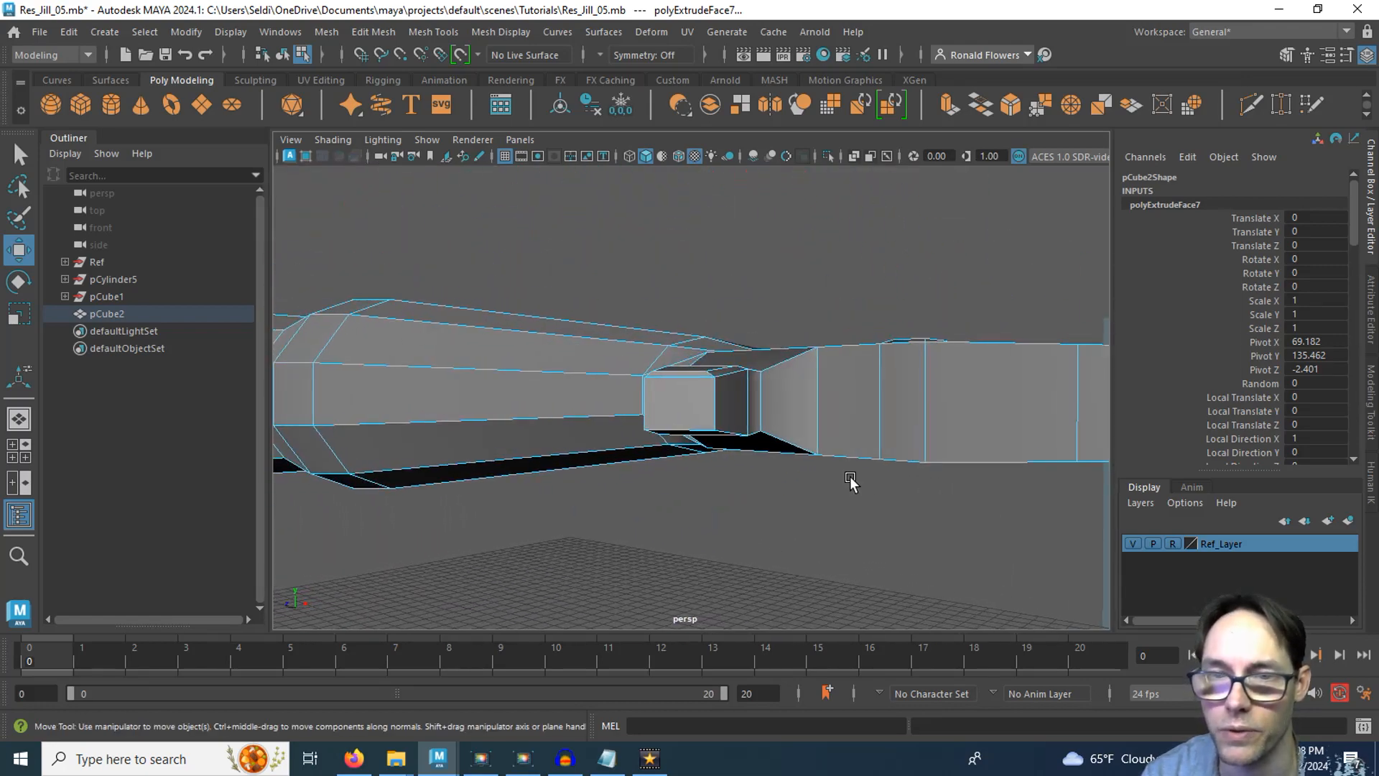
click(686, 373)
scroll(740, 523, up, 5)
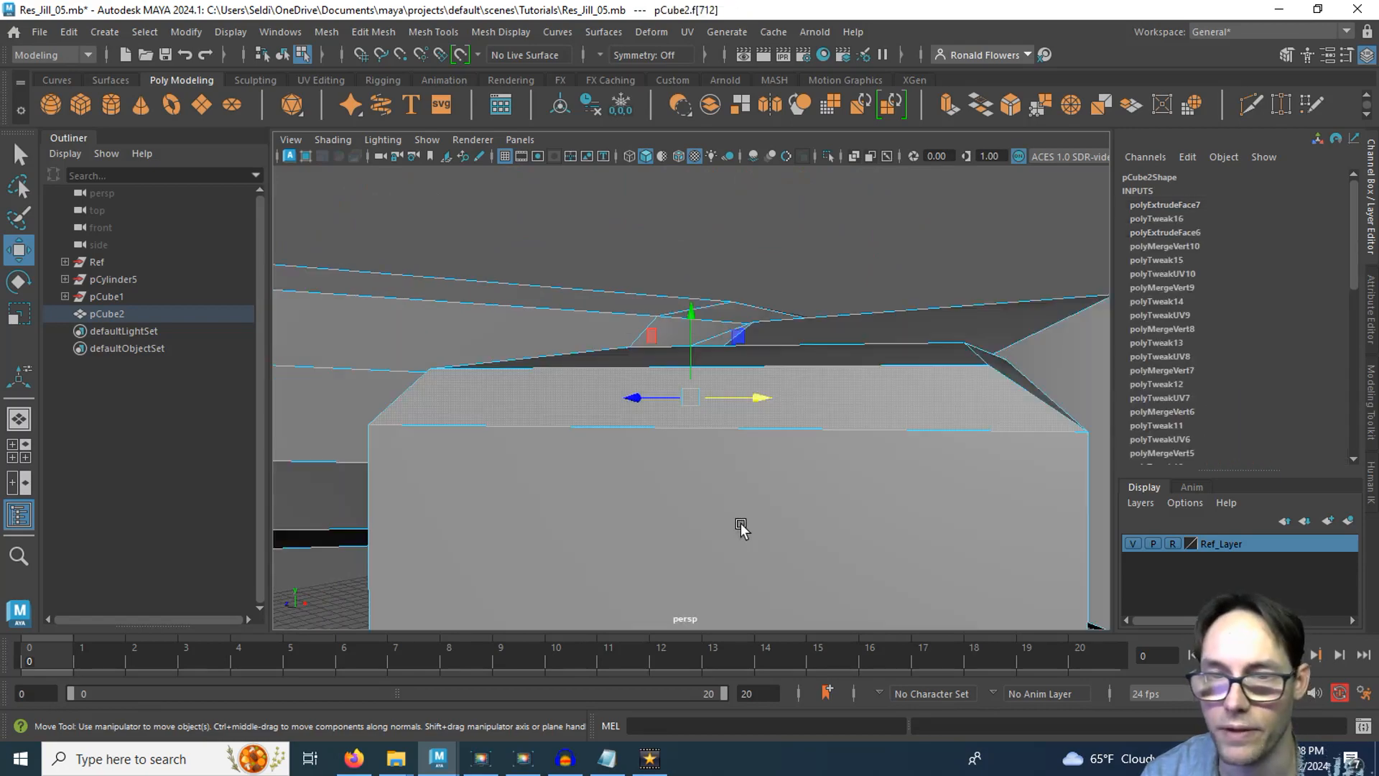
scroll(738, 525, down, 2)
alt+drag(738, 524, 769, 554)
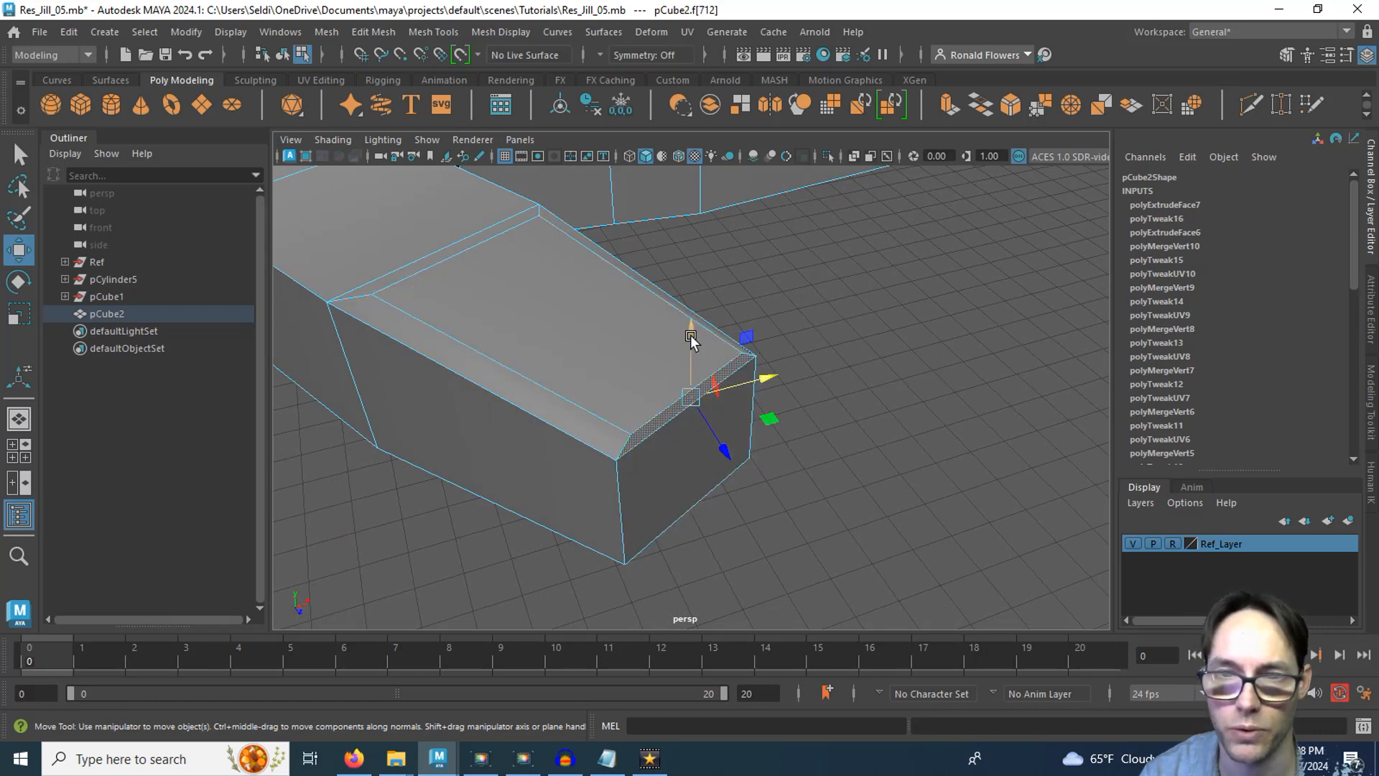
click(878, 419)
click(879, 420)
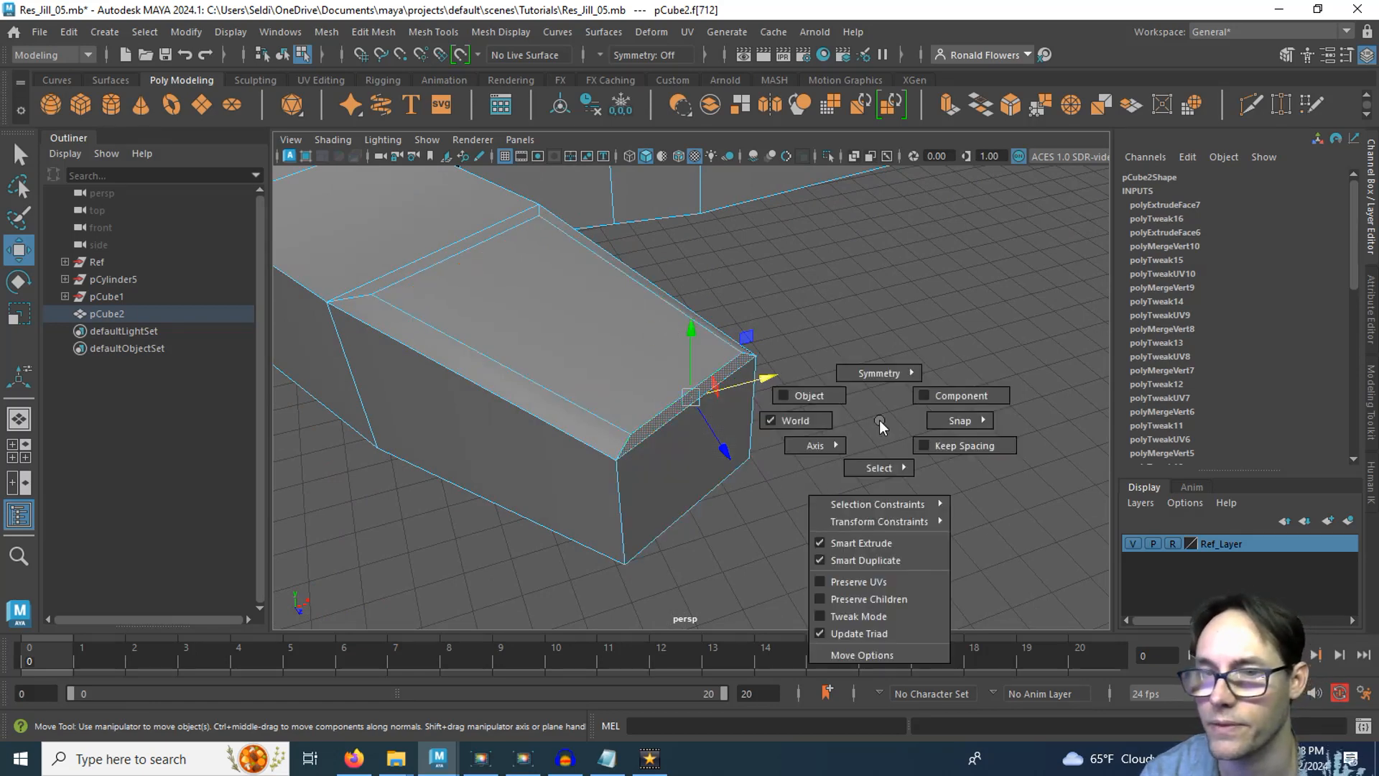
click(920, 399)
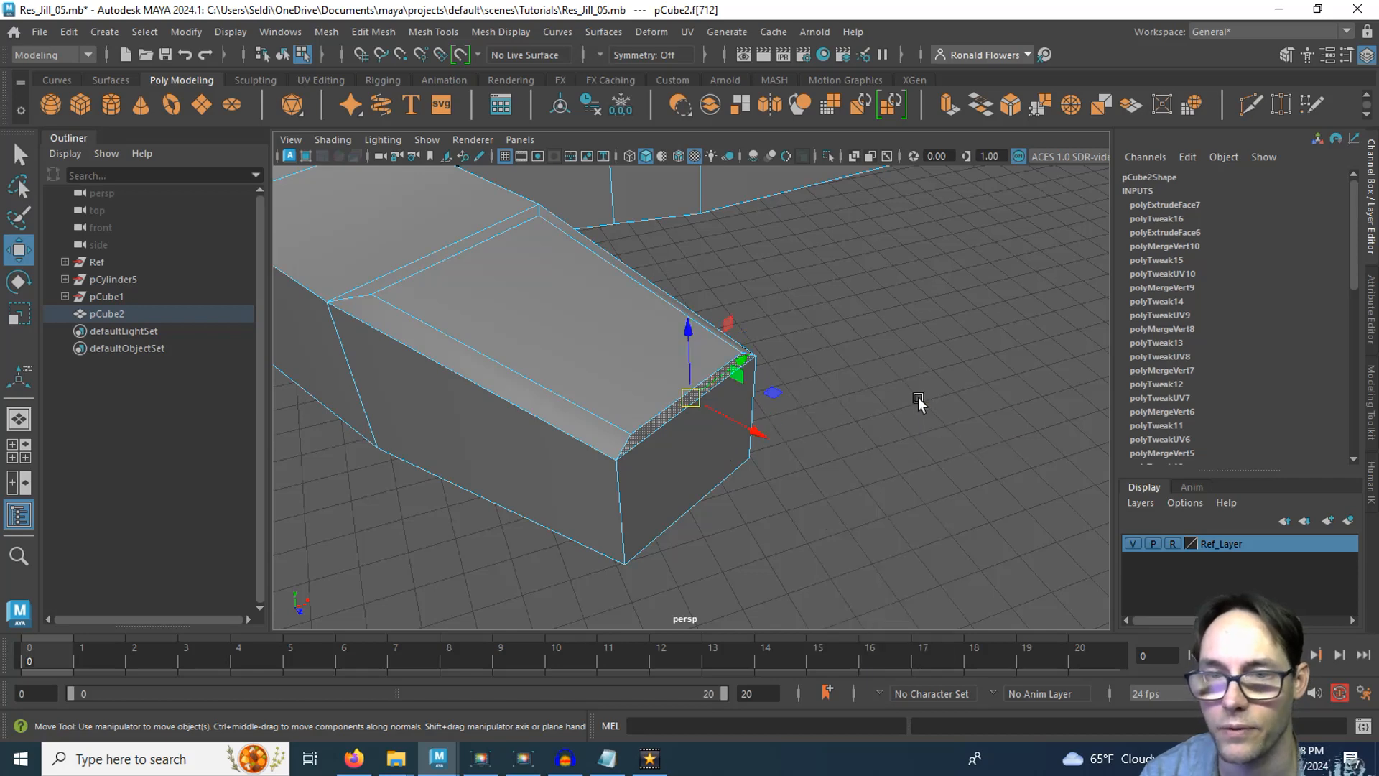
drag(755, 431, 789, 463)
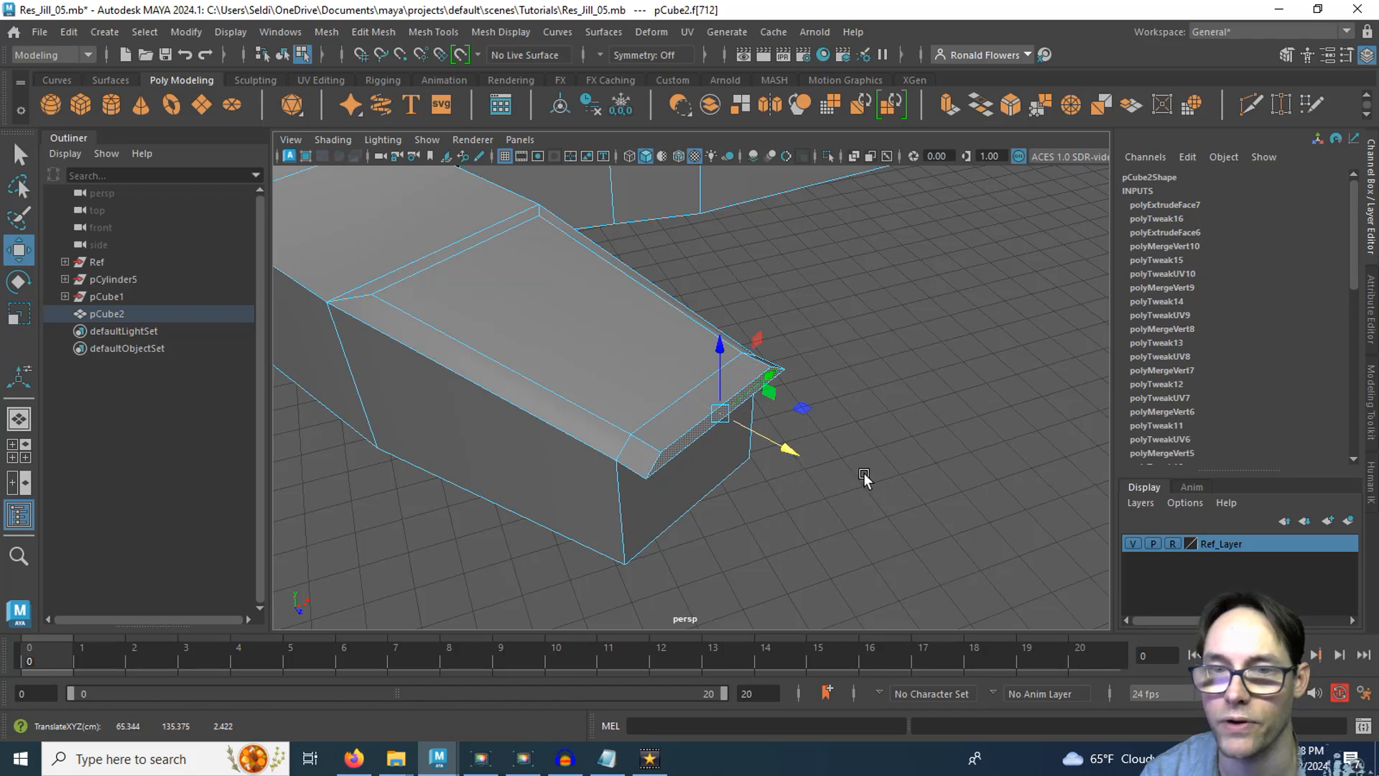
click(864, 478)
Step: Preview the hand in smooth mesh display in object mode, examine the thumb and nails, and return to the low-poly display
scroll(864, 477, down, 10)
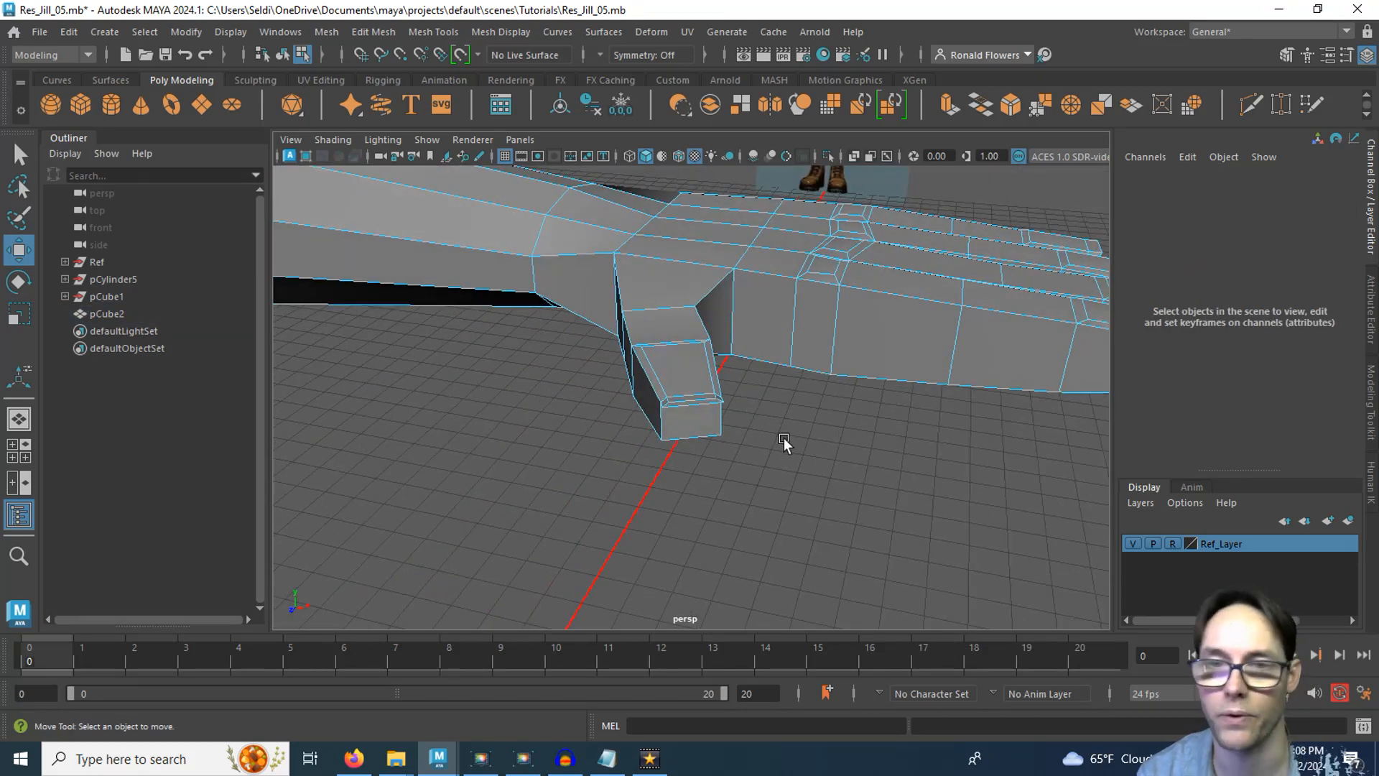
key(3)
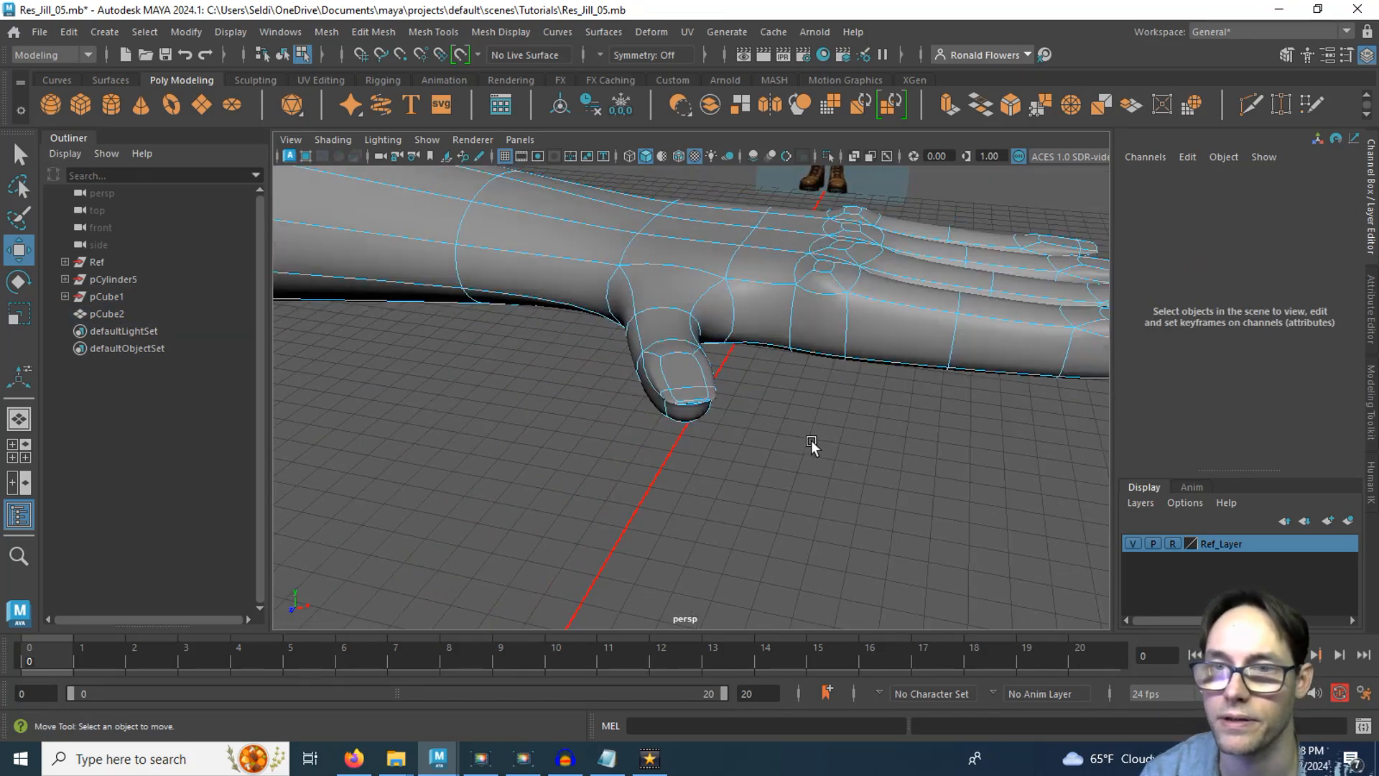
right_drag(825, 345, 866, 391)
click(886, 455)
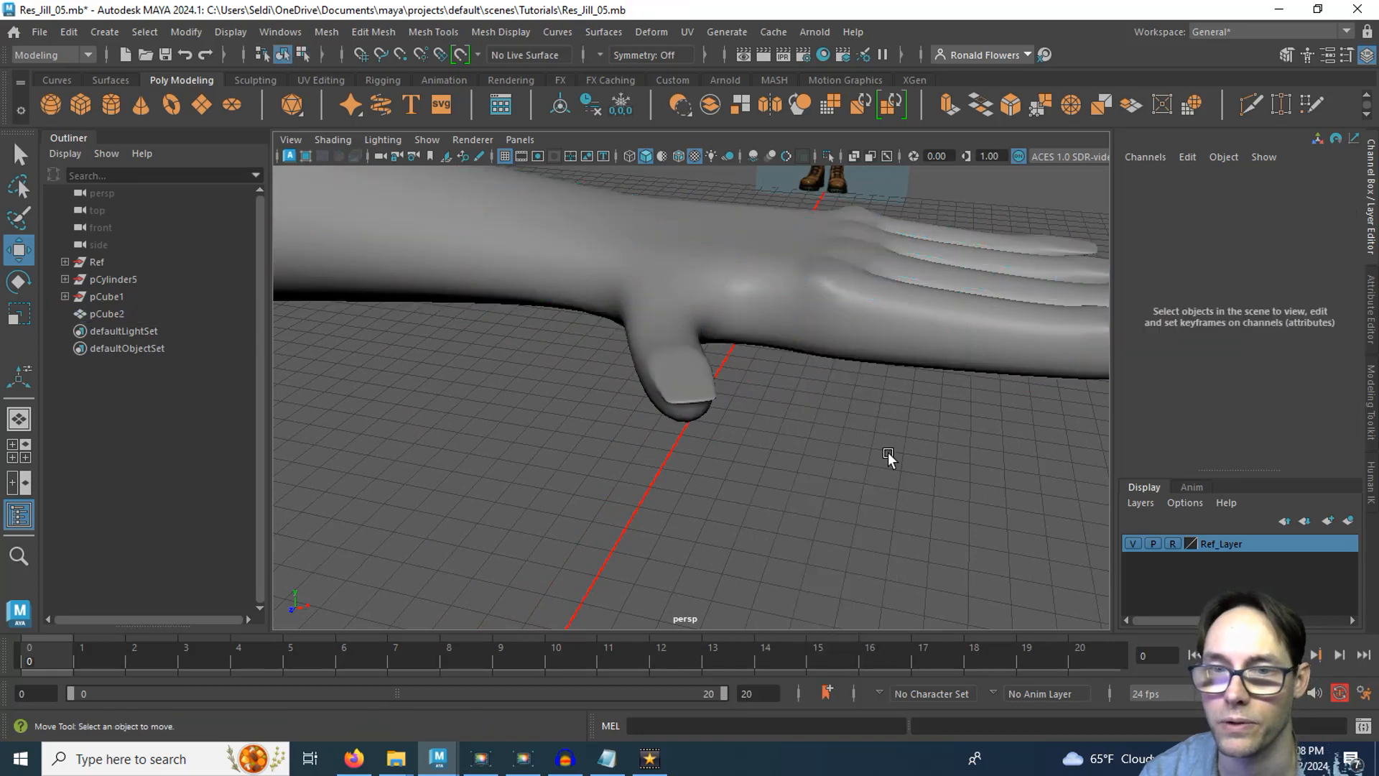
mouse_move(887, 455)
alt+mouse_down()
mouse_move(674, 450)
mouse_move(914, 460)
mouse_move(597, 469)
mouse_move(692, 498)
mouse_move(721, 455)
mouse_move(683, 545)
mouse_move(714, 491)
mouse_move(536, 463)
mouse_move(498, 394)
mouse_move(539, 330)
mouse_move(666, 340)
mouse_move(700, 376)
mouse_move(694, 437)
mouse_move(777, 479)
mouse_move(816, 471)
mouse_move(680, 477)
mouse_move(592, 462)
mouse_move(701, 450)
mouse_move(709, 476)
mouse_move(649, 473)
mouse_move(810, 464)
alt+mouse_up()
click(810, 463)
key(1)
Step: Select the edge loop where the arm meets the shoulder, set the Move axis orientation to World, and scale the loop uniformly
alt+drag(649, 465, 610, 477)
alt+drag(507, 447, 626, 405)
right_drag(666, 248, 662, 198)
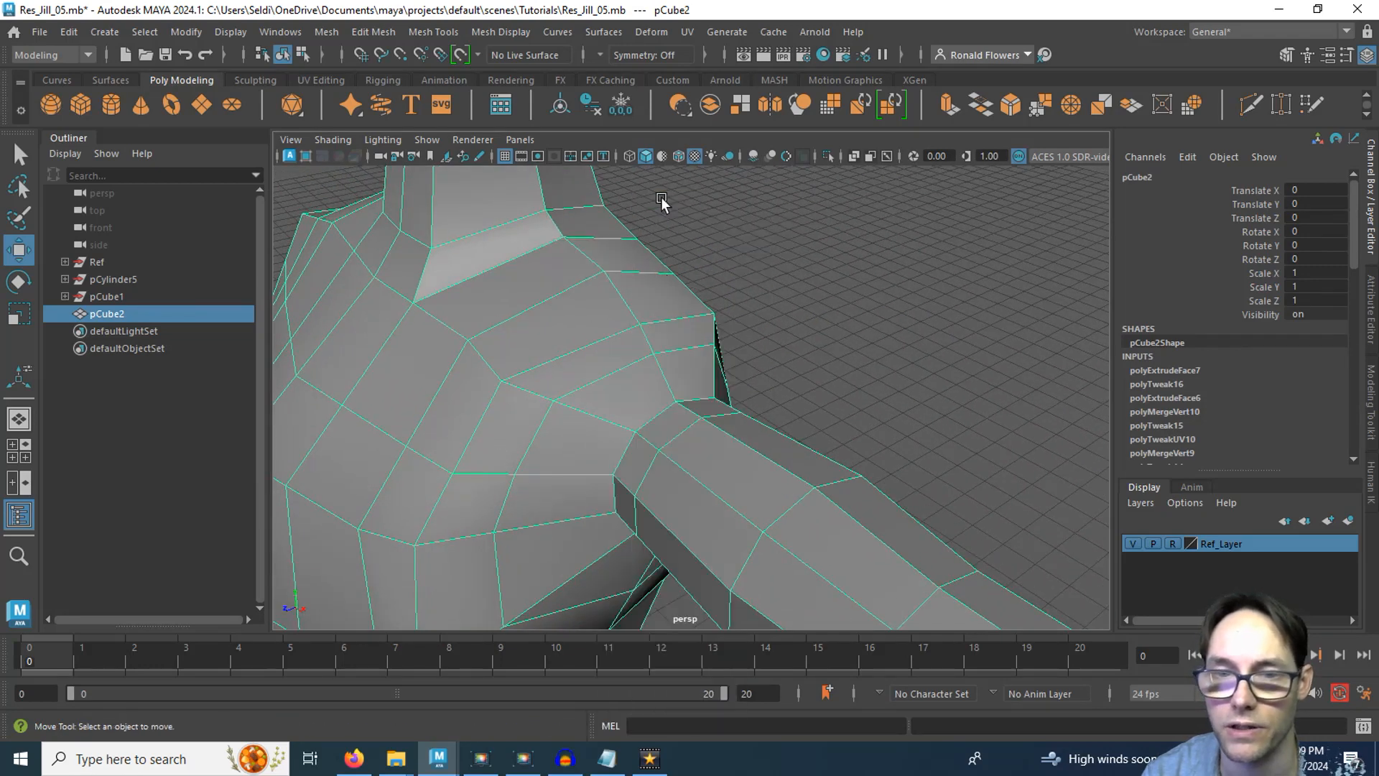
double_click(649, 415)
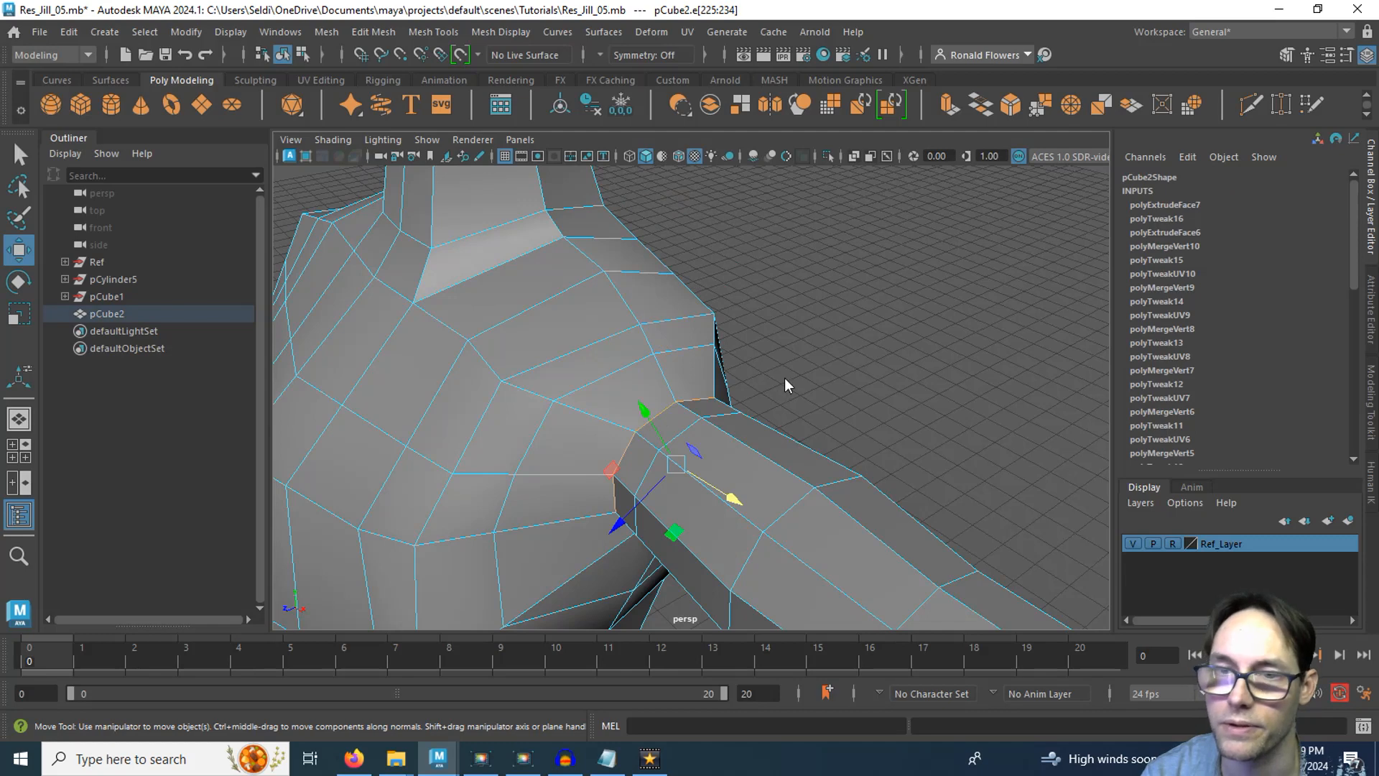
click(784, 378)
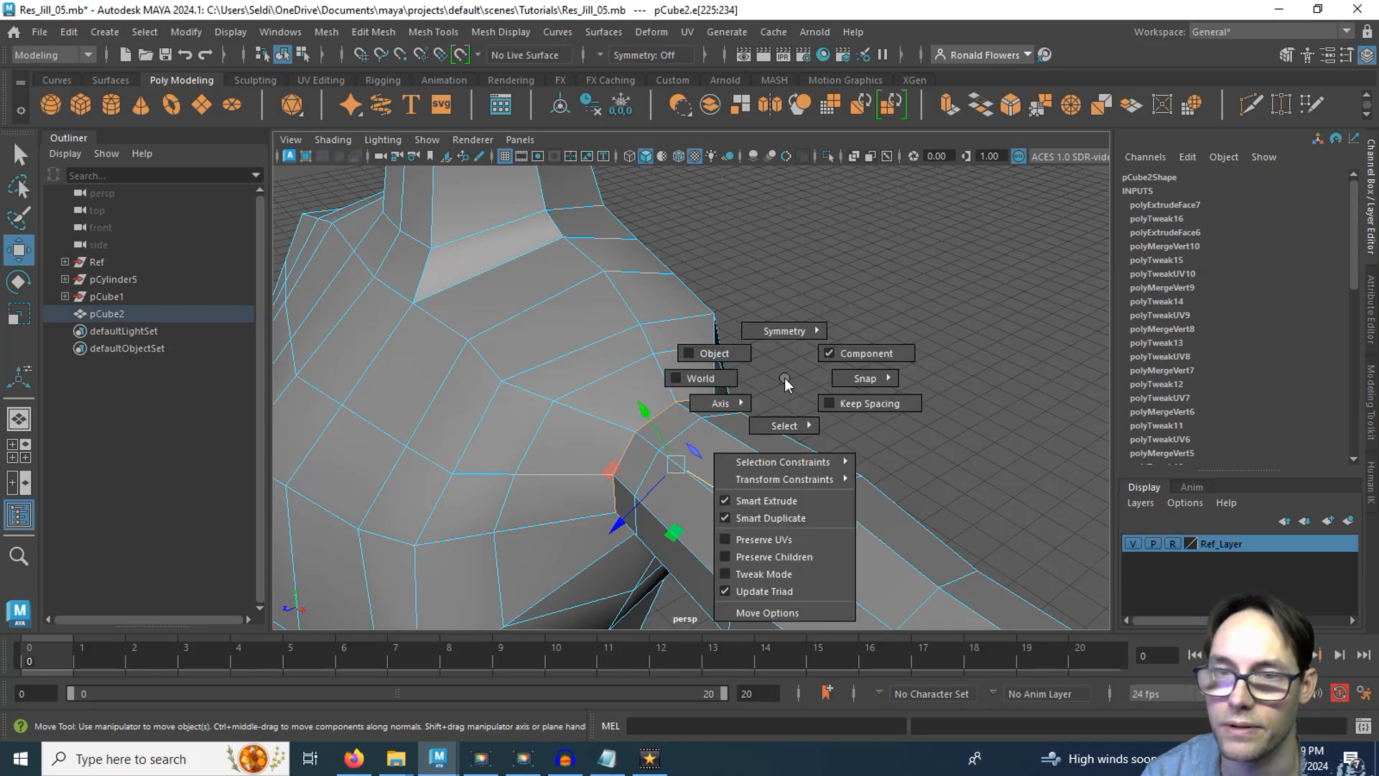
click(711, 378)
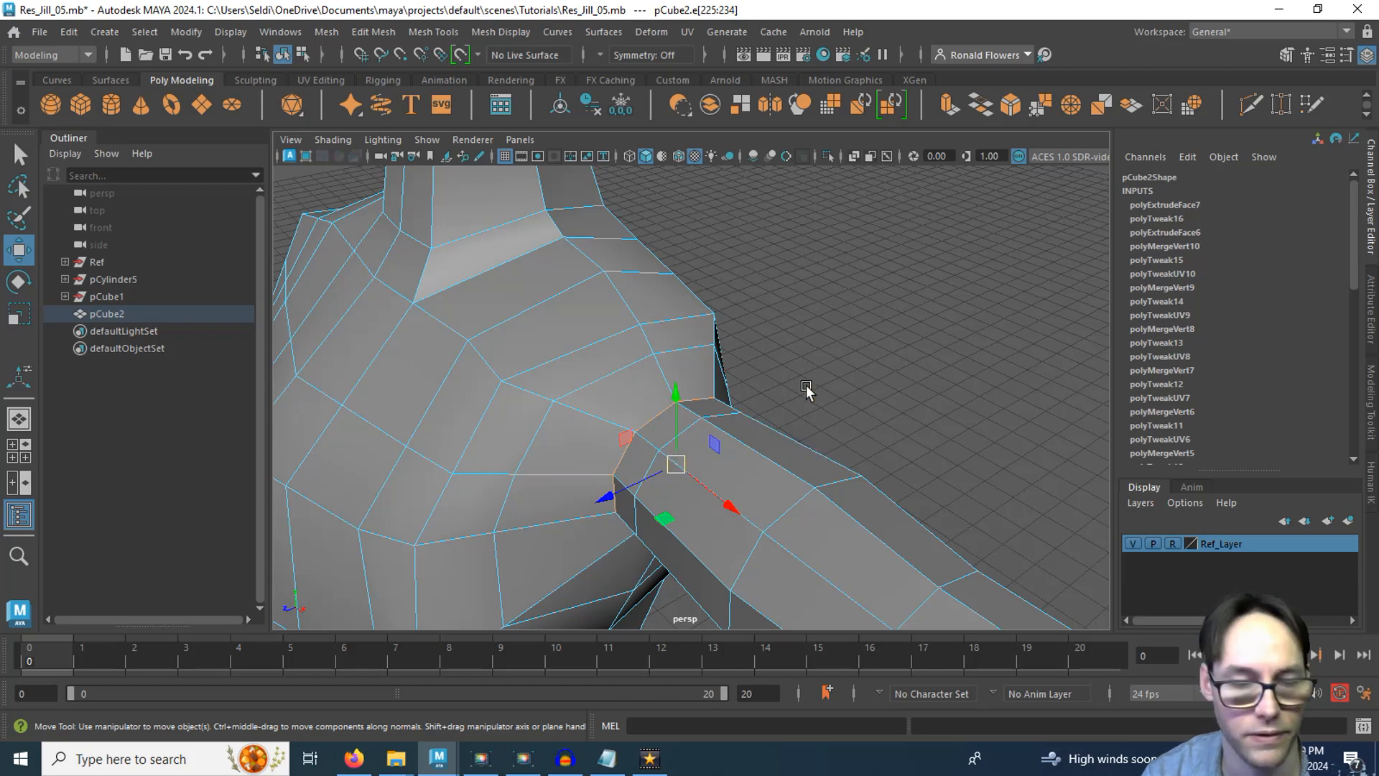
key(r)
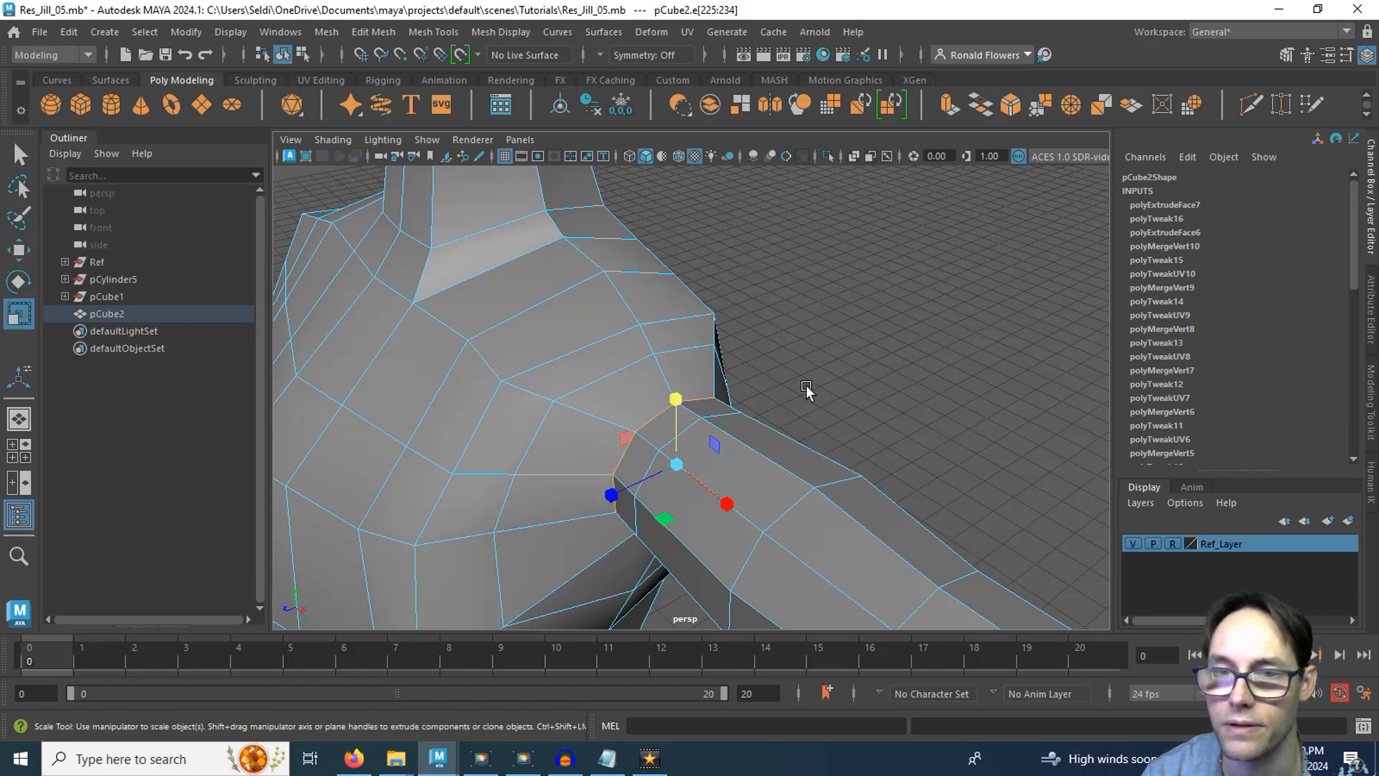
drag(808, 387, 744, 389)
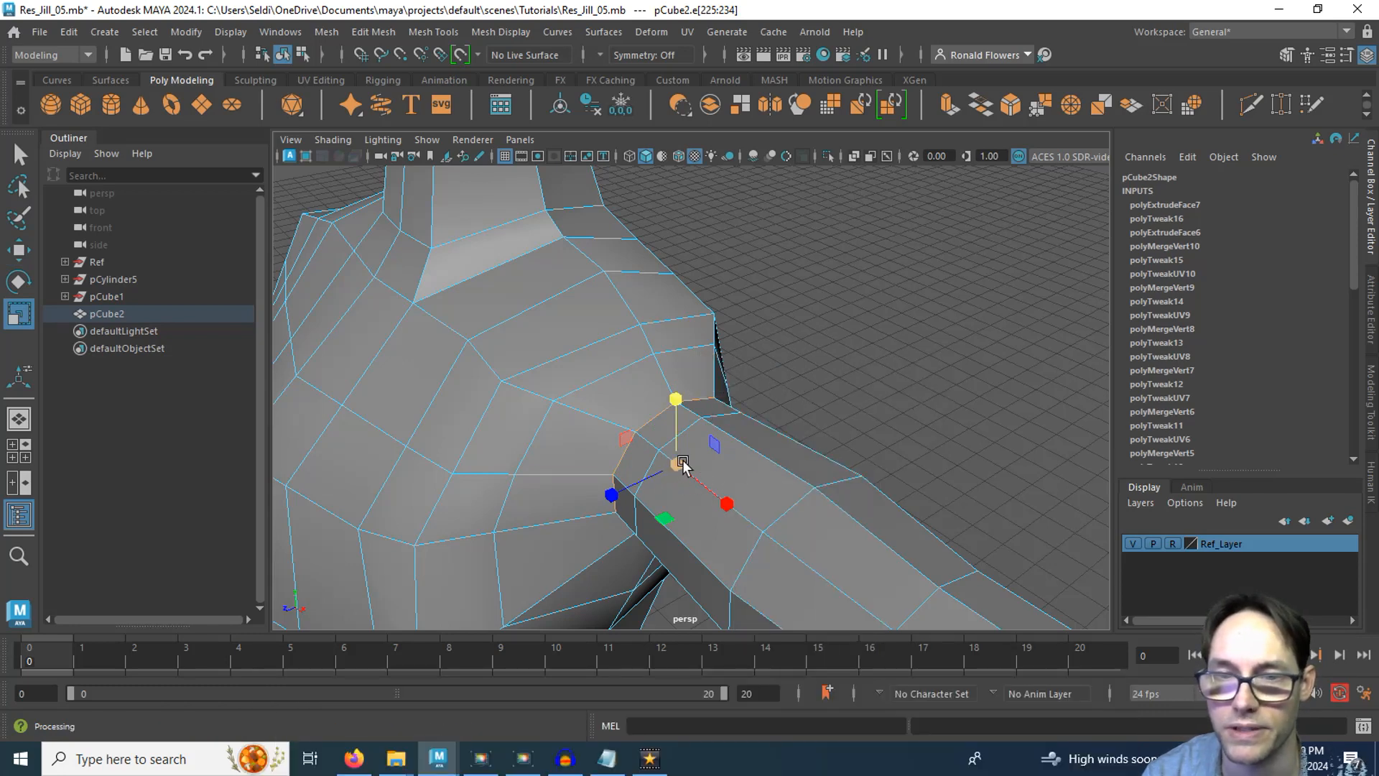
drag(683, 465, 622, 426)
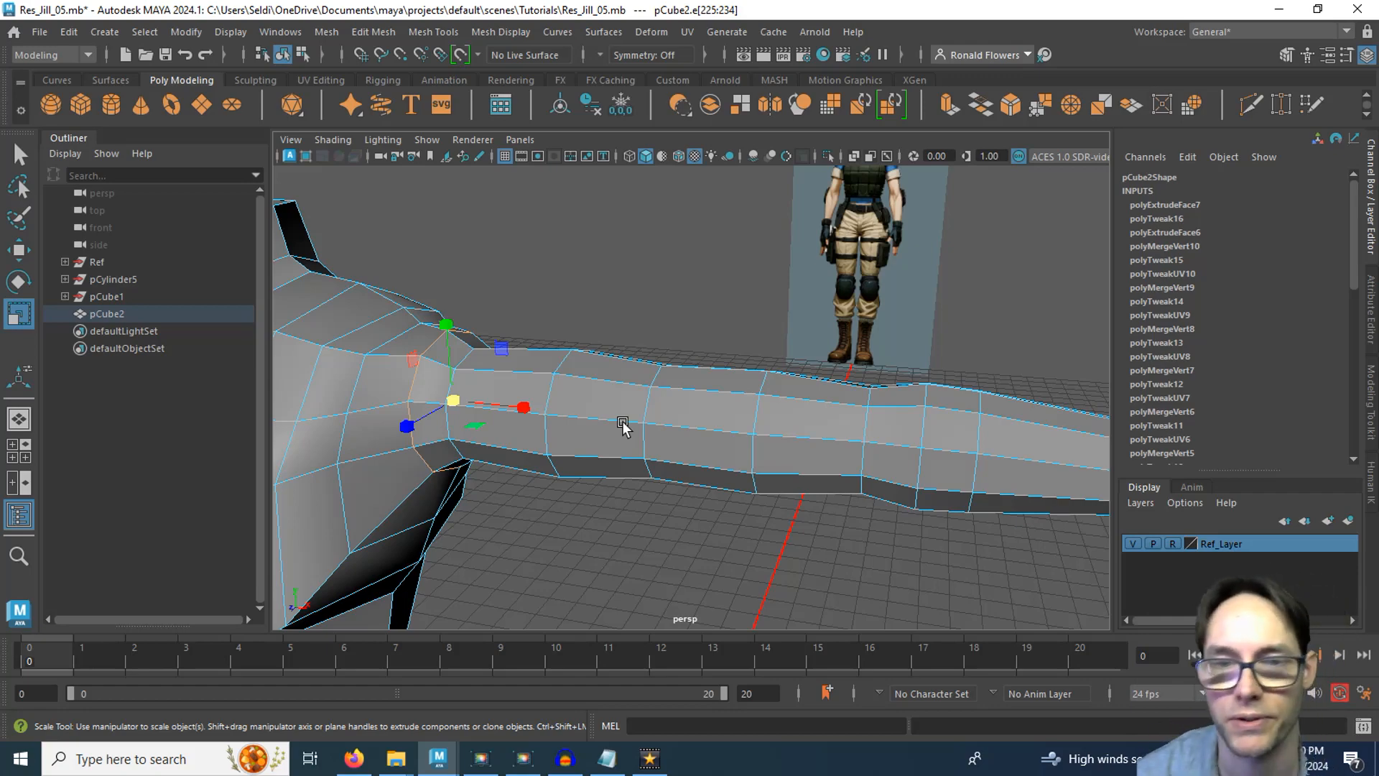
Step: Select the two rows of faces along the front of the upper arm and move them slightly forward along Z
alt+drag(625, 429, 730, 344)
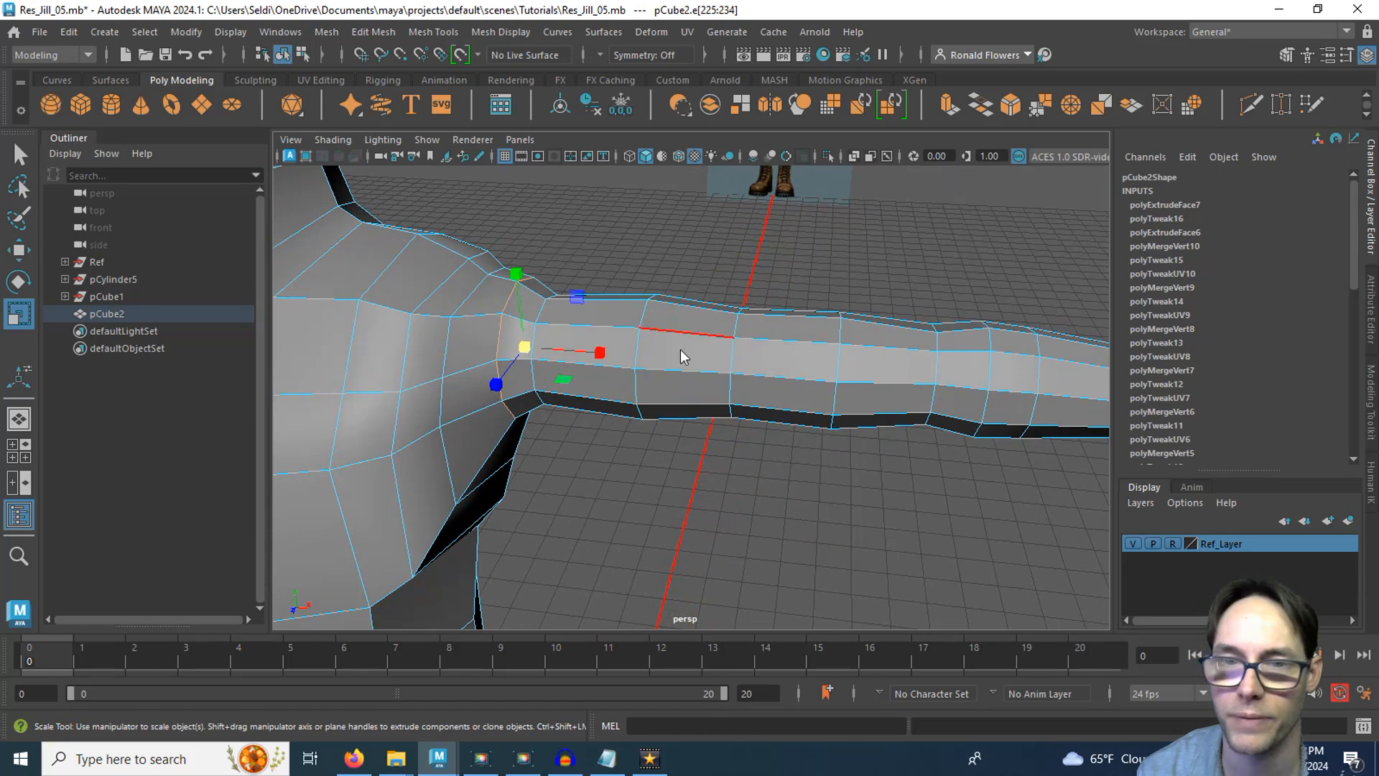
right_drag(678, 327, 672, 302)
click(585, 345)
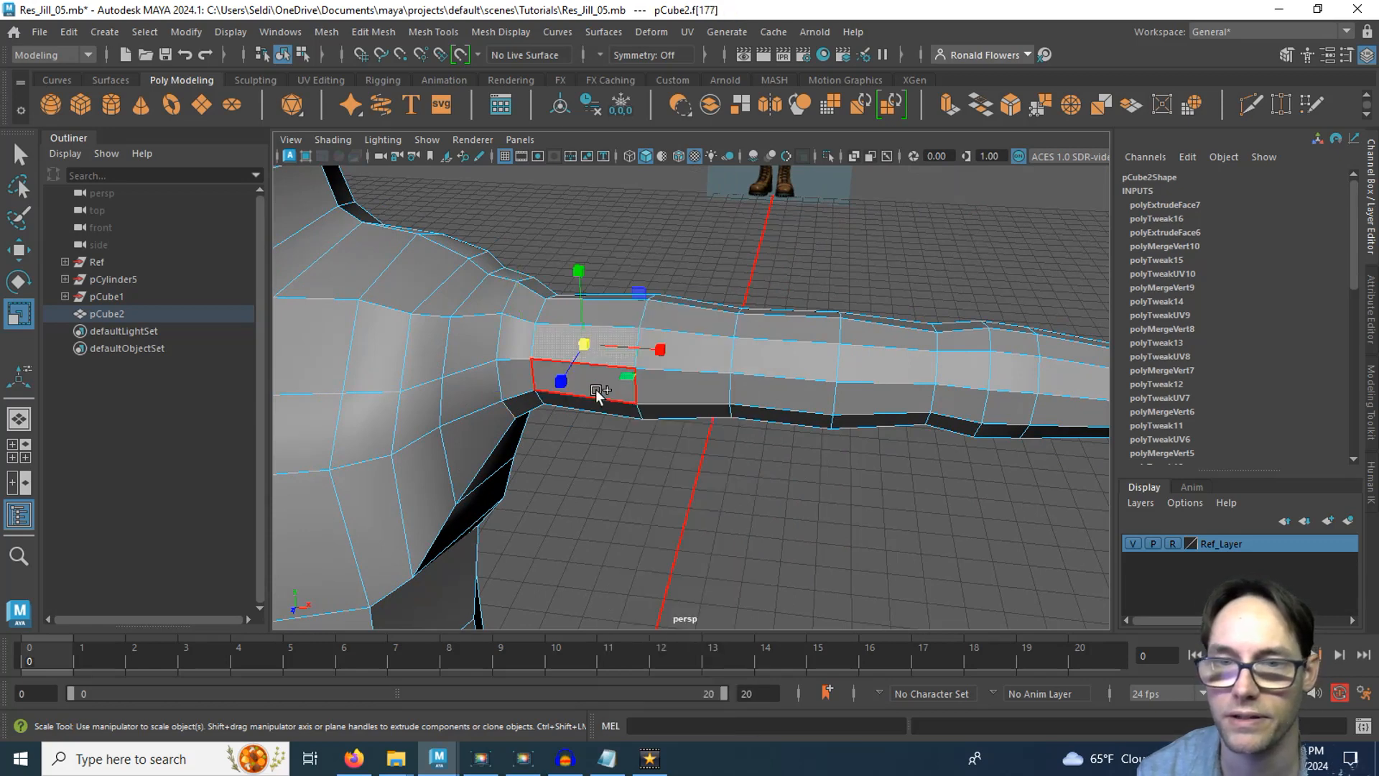
shift+click(597, 393)
shift+click(676, 395)
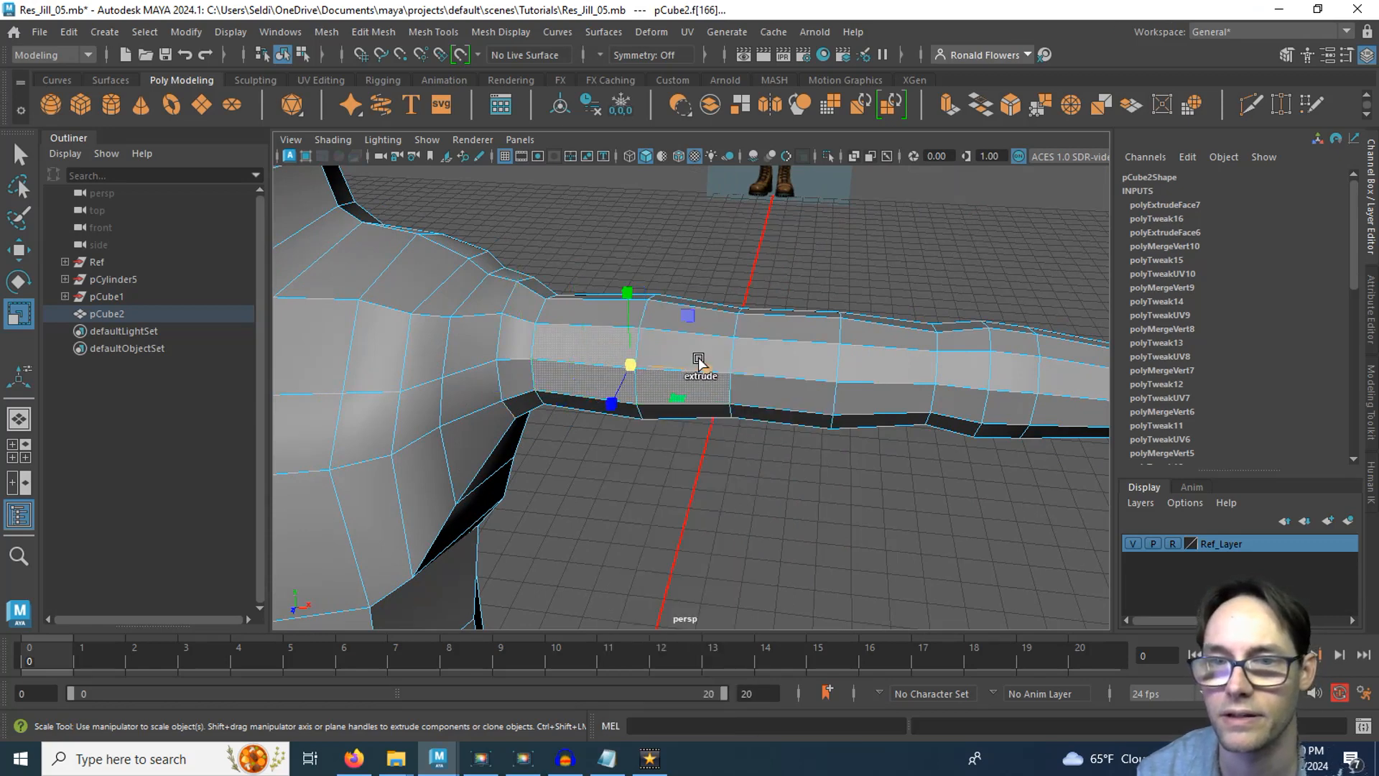
shift+click(701, 348)
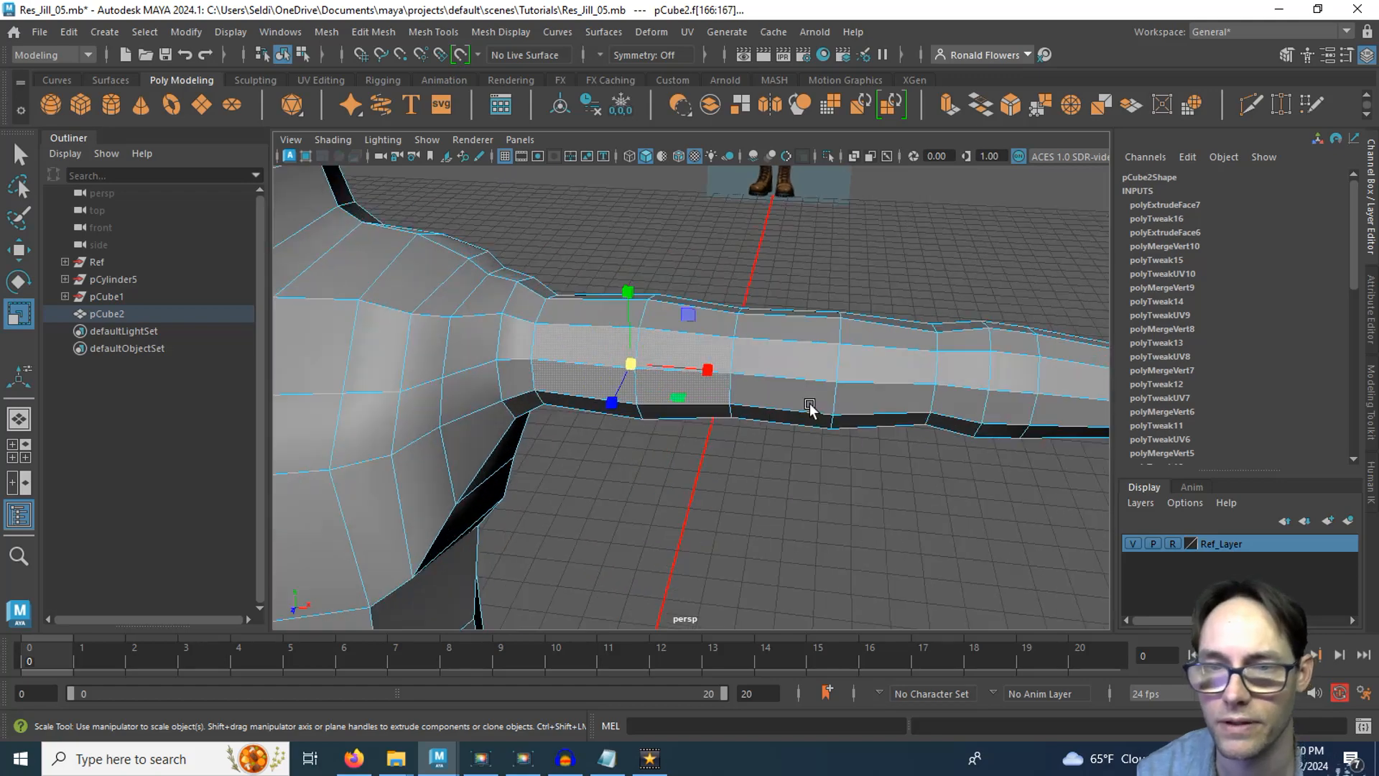
alt+drag(808, 469, 637, 498)
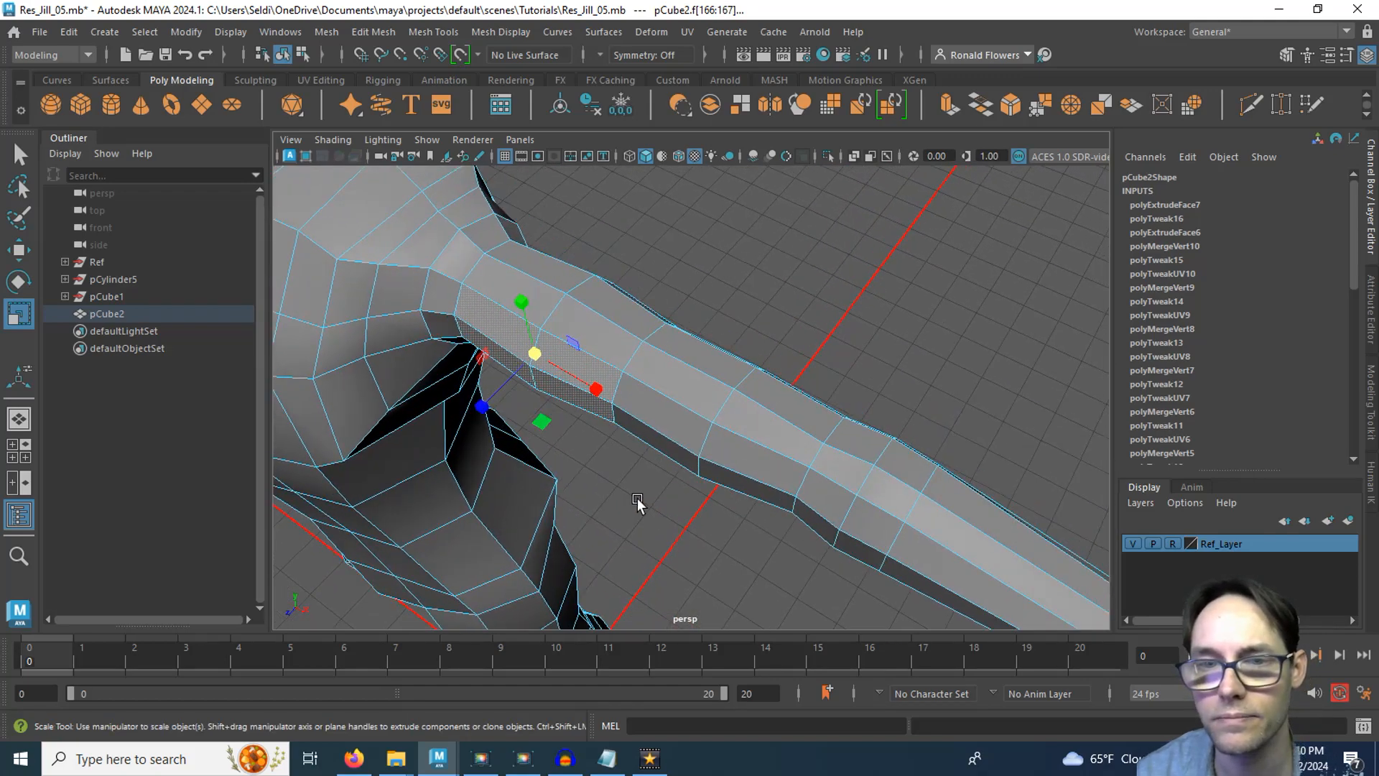
click(666, 445)
click(728, 476)
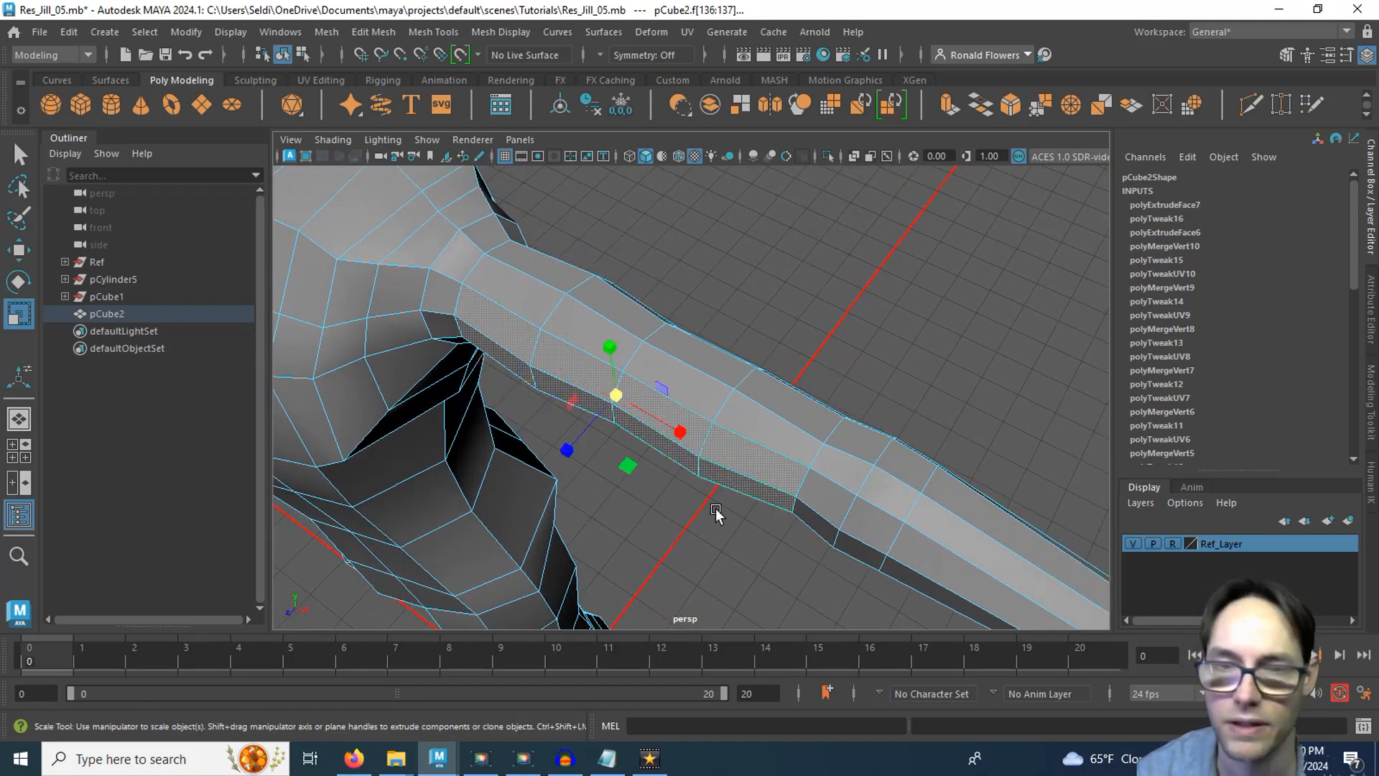
key(w)
drag(558, 454, 555, 459)
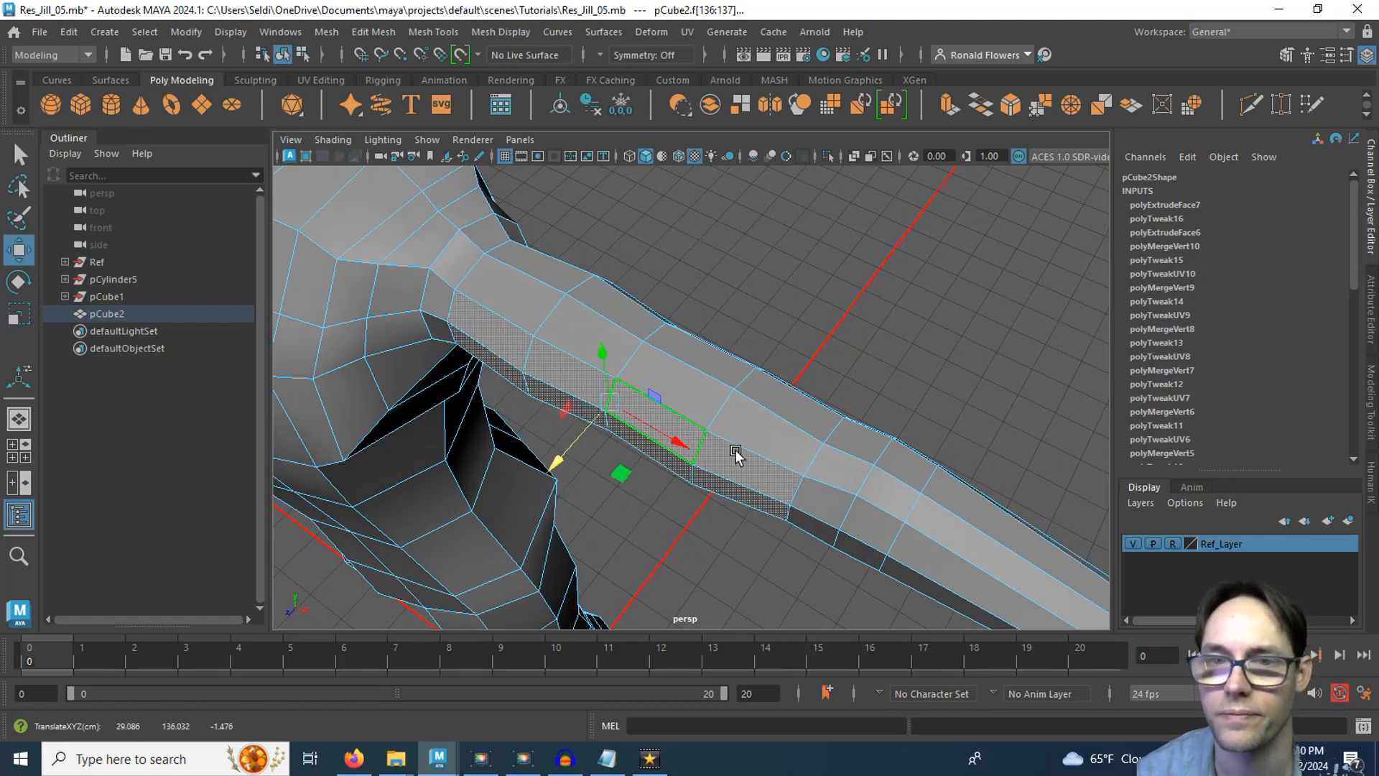
Step: Select the two rows of faces along the back of the upper arm and move them slightly backward along Z
alt+drag(733, 453, 598, 436)
alt+drag(702, 429, 582, 395)
click(584, 401)
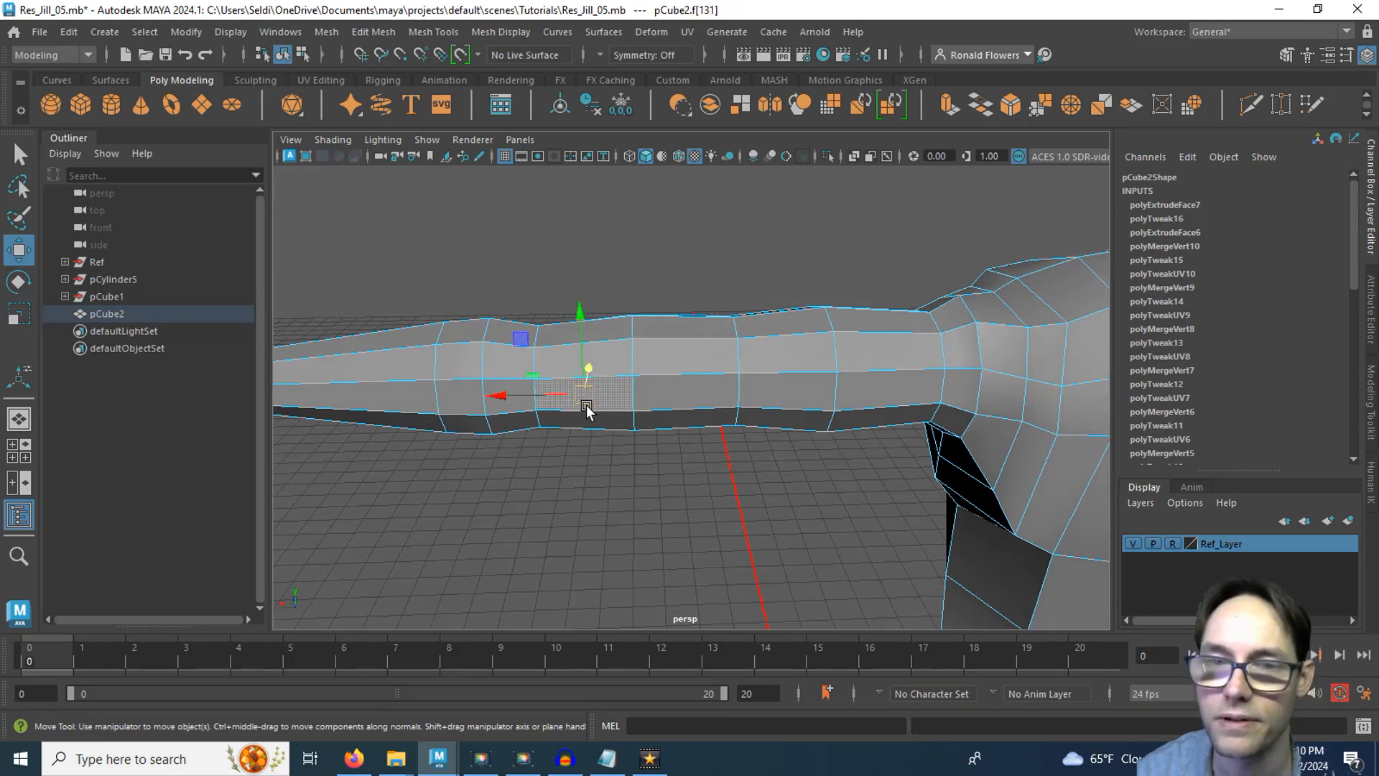
key(q)
shift+click(683, 388)
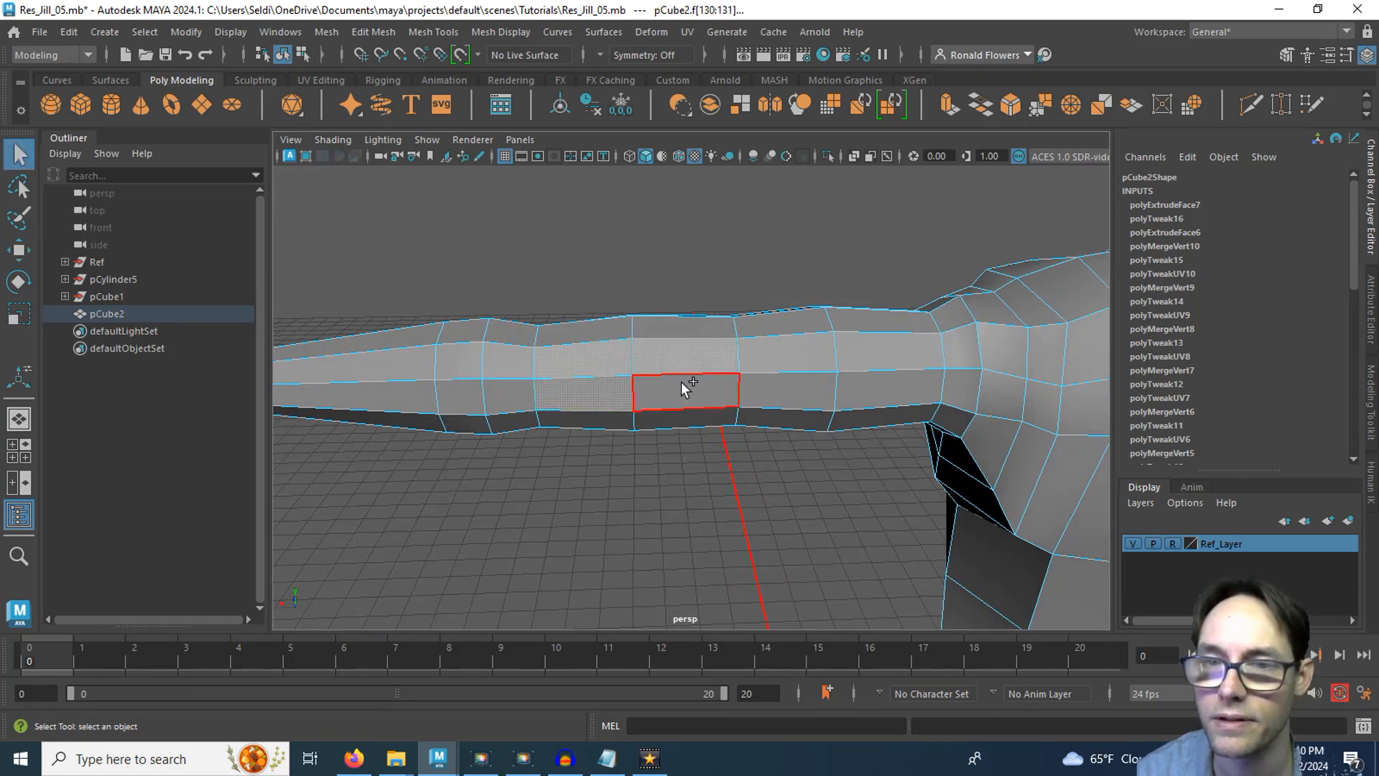
shift+click(764, 360)
shift+click(792, 382)
shift+click(856, 399)
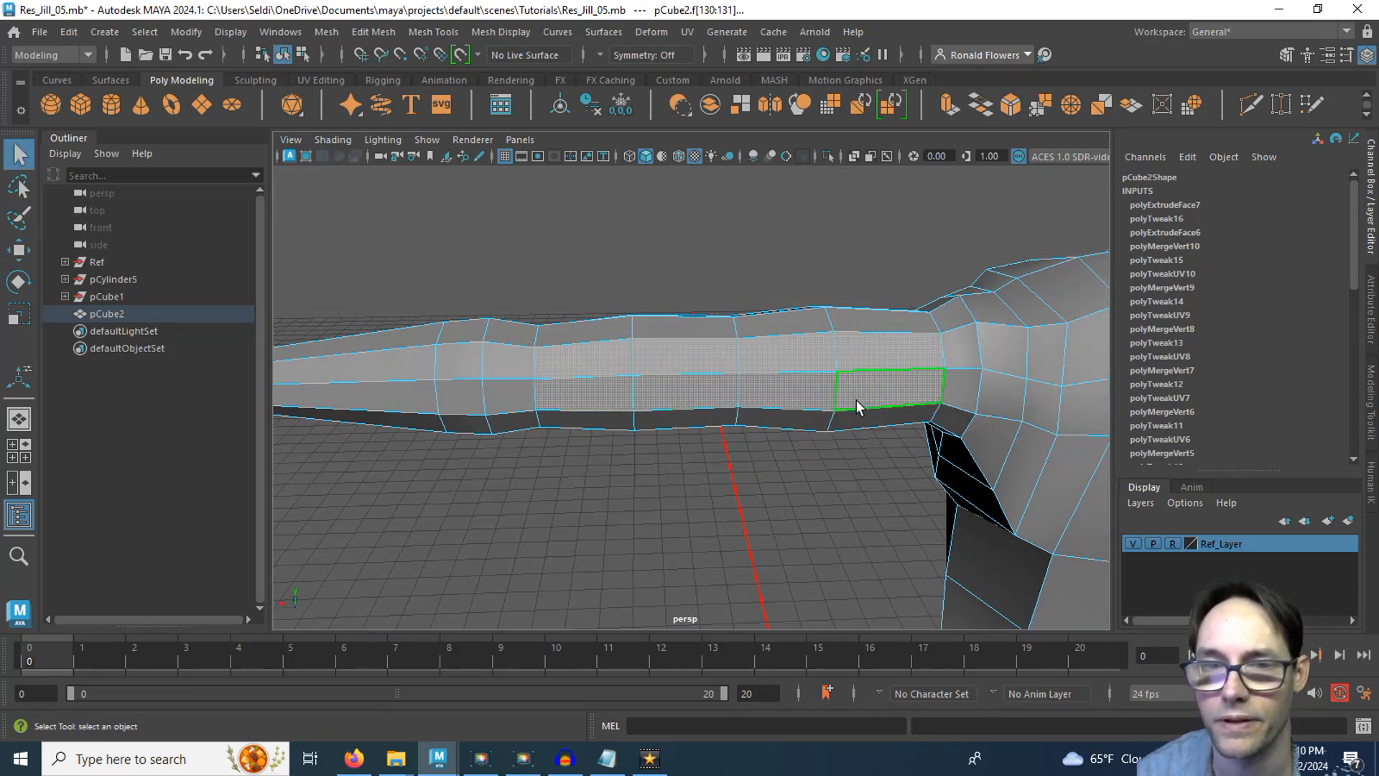
alt+drag(857, 399, 785, 470)
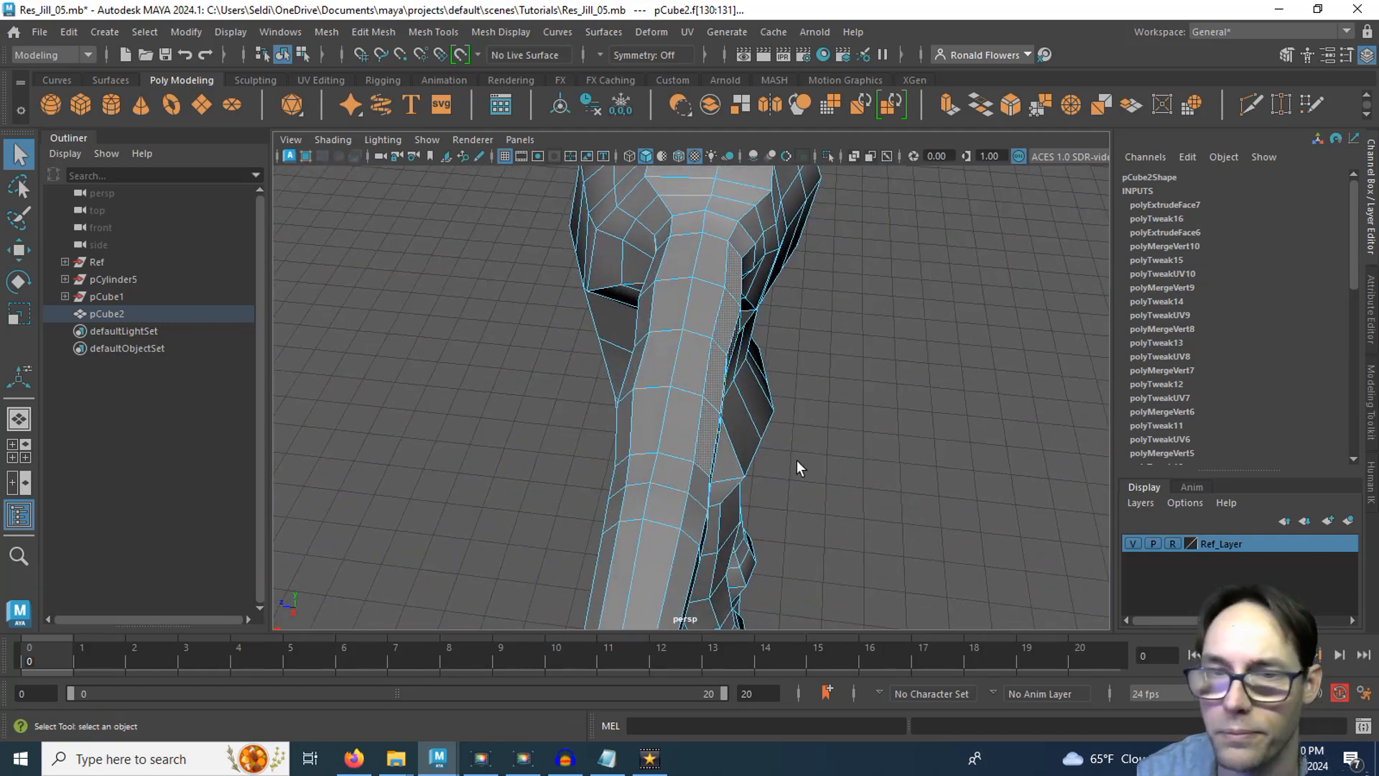
key(w)
drag(640, 353, 794, 424)
click(785, 517)
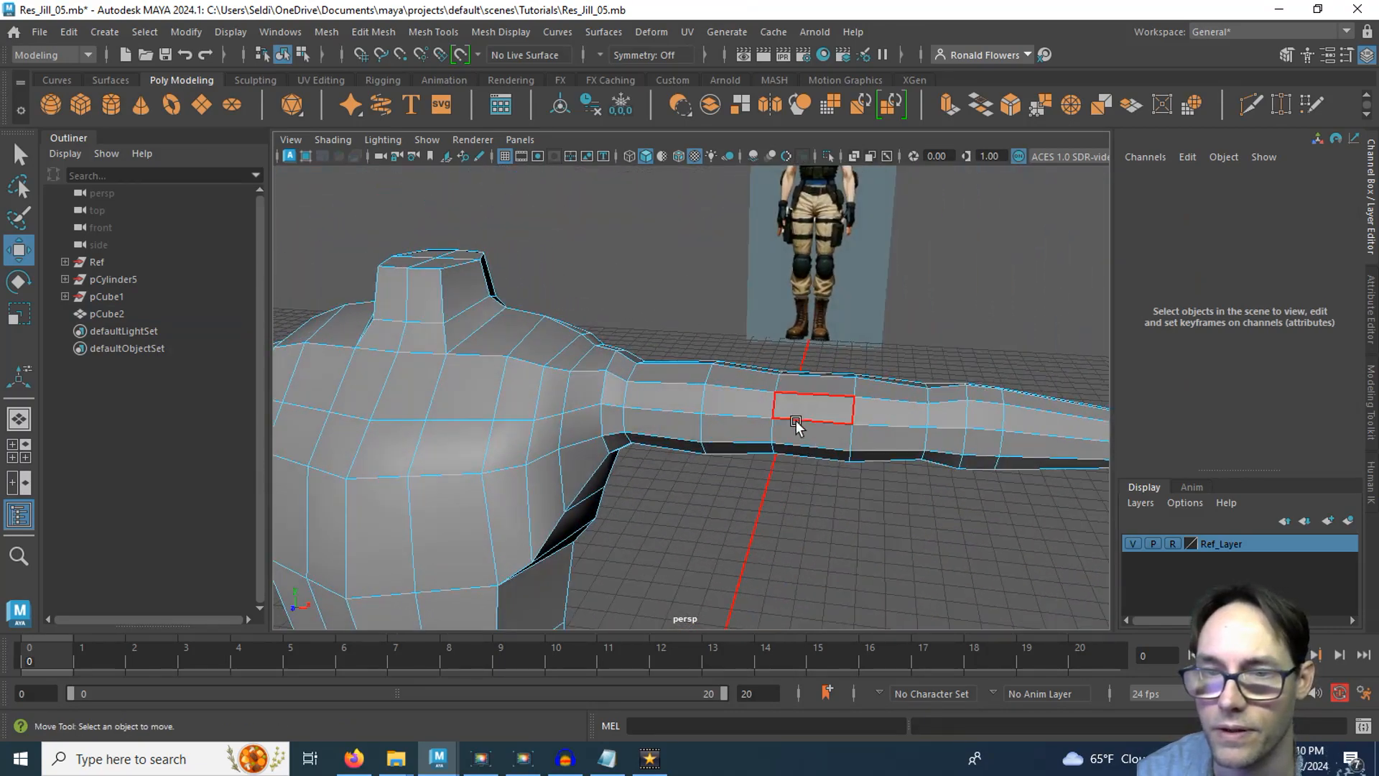
Step: Switch to vertex selection and slide the two vertex loops in the middle of the upper arm along X toward the shoulder
alt+drag(824, 476, 722, 444)
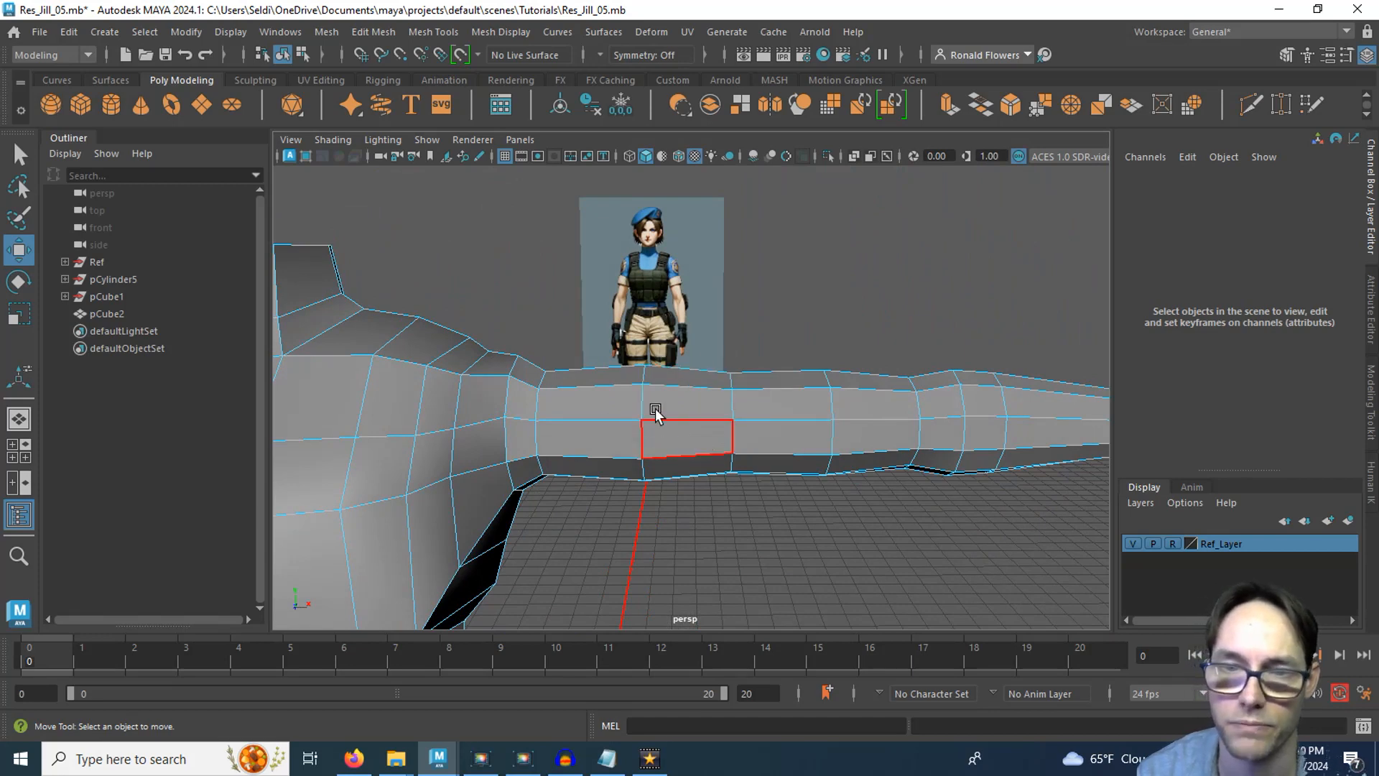
right_drag(798, 248, 718, 245)
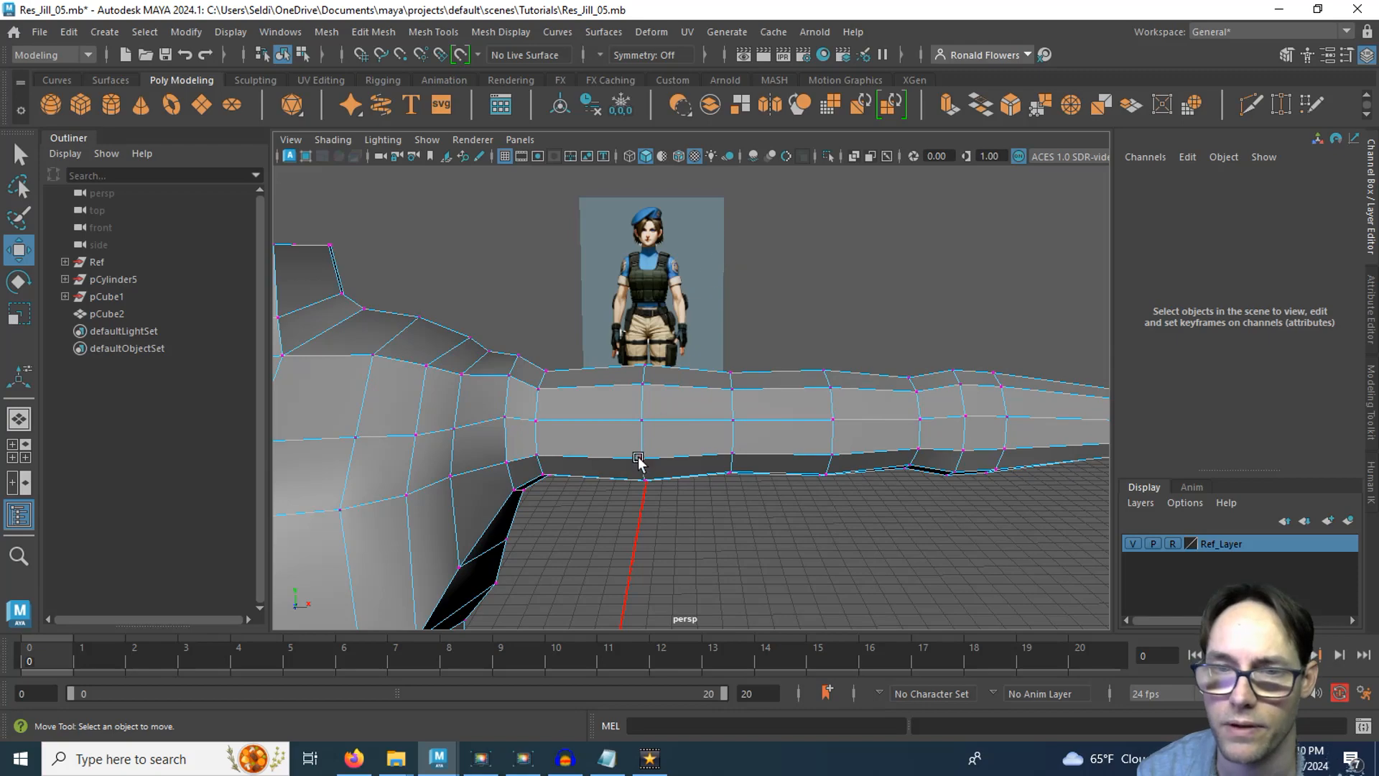
alt+drag(638, 460, 607, 384)
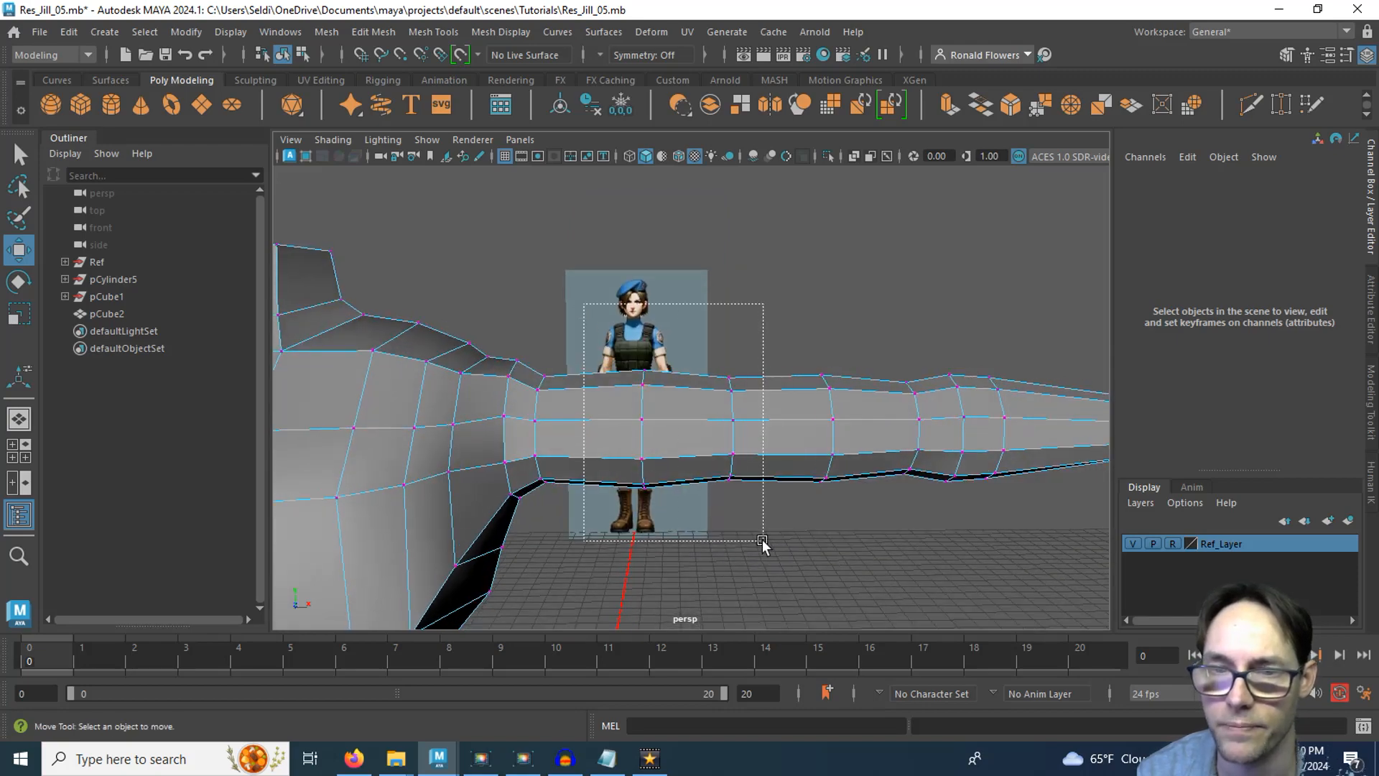
drag(761, 540, 691, 424)
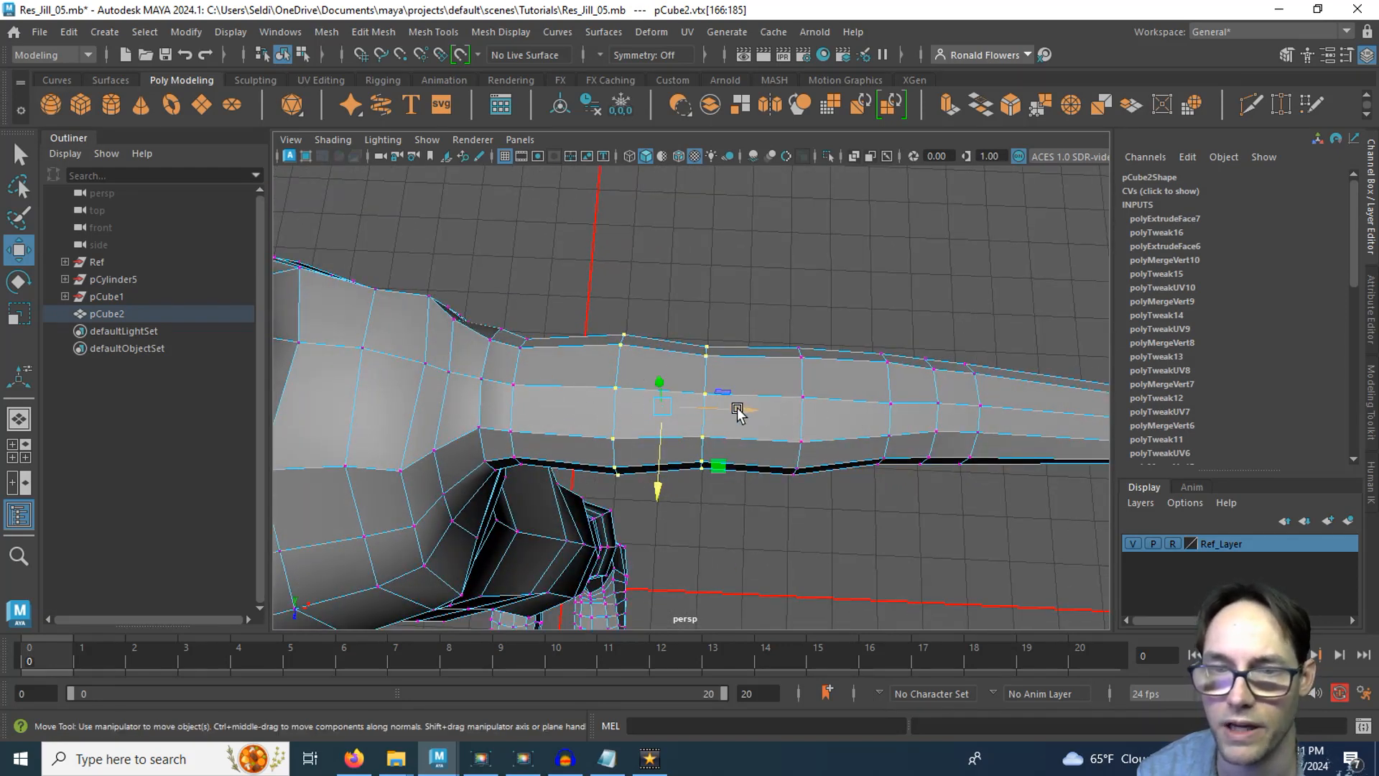
drag(738, 412, 716, 458)
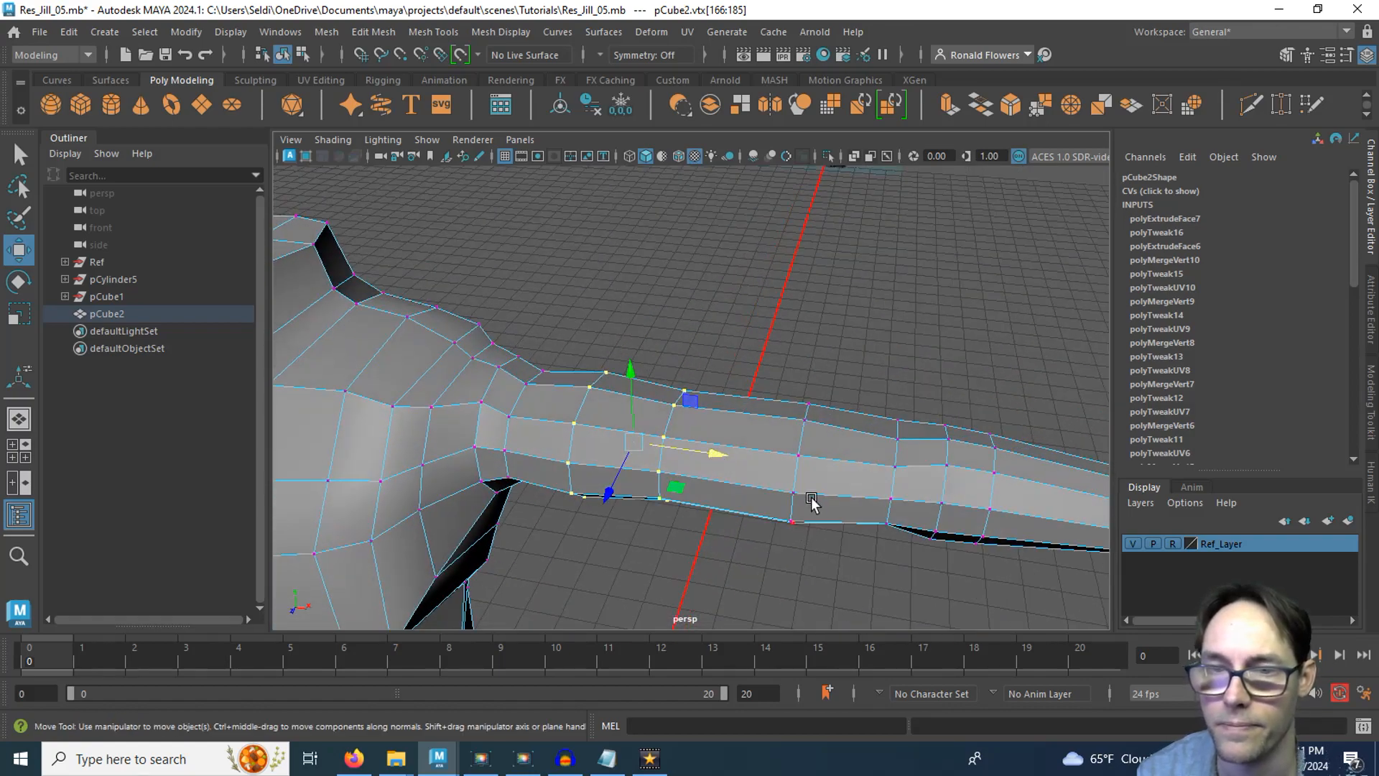
Step: Select the single vertex loop just above the elbow loops and move it along X toward the shoulder
alt+drag(812, 501, 736, 376)
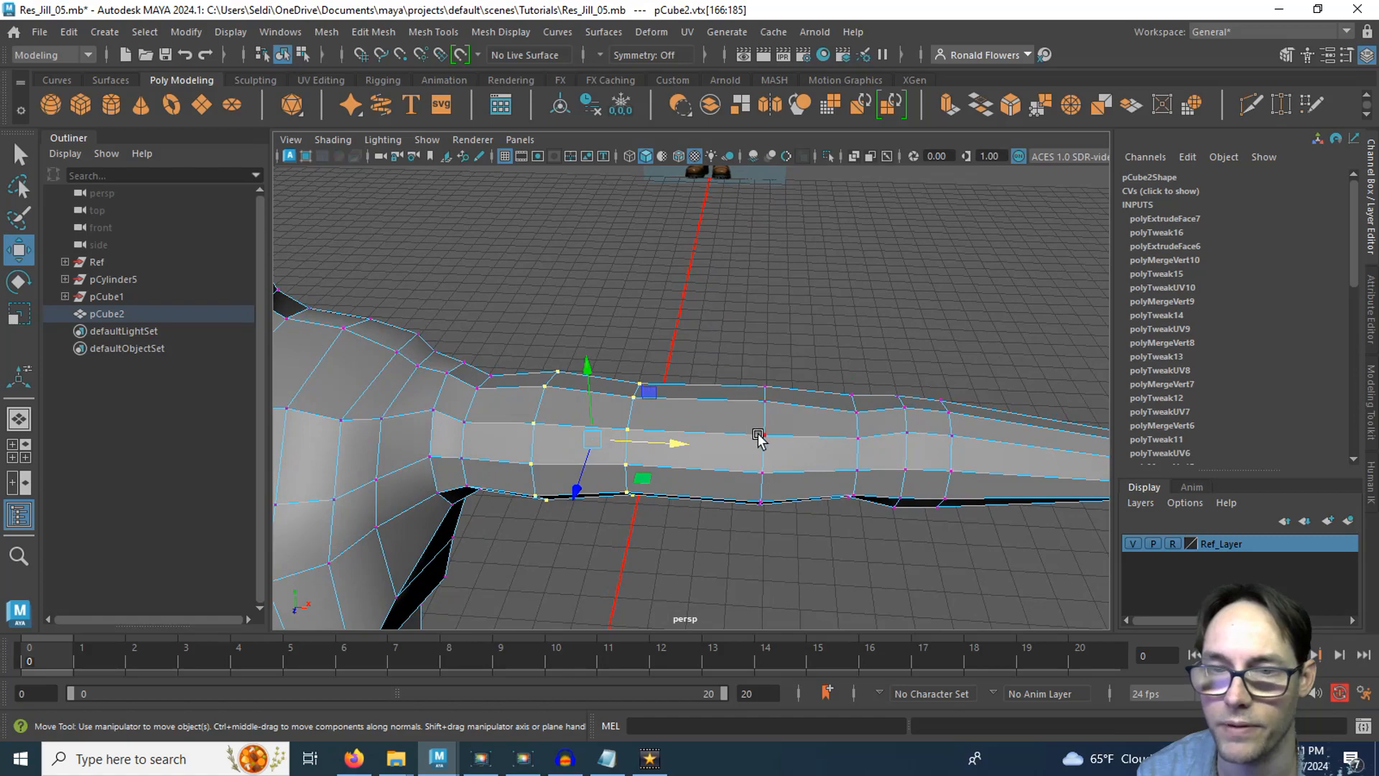
alt+drag(756, 488, 799, 576)
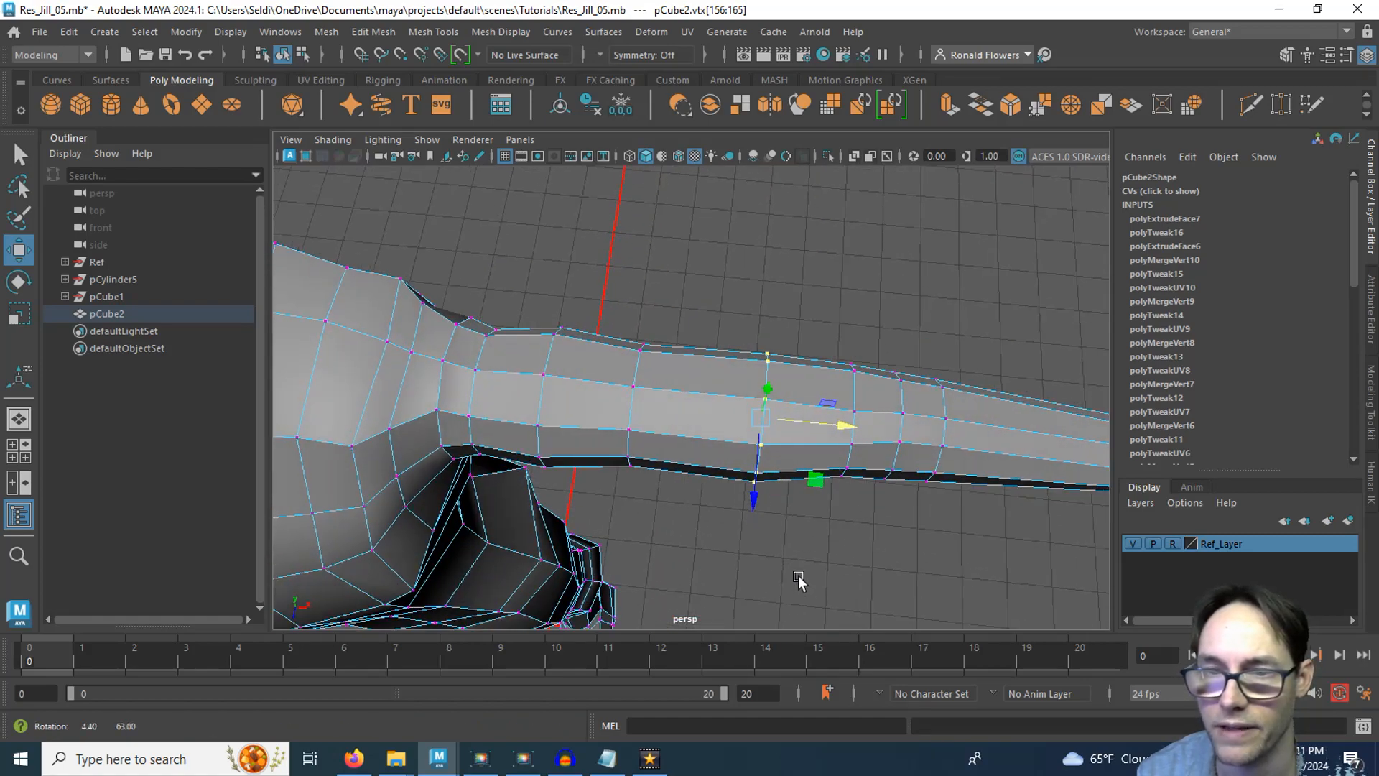
mouse_move(831, 442)
mouse_down()
mouse_move(838, 422)
mouse_move(819, 425)
mouse_up()
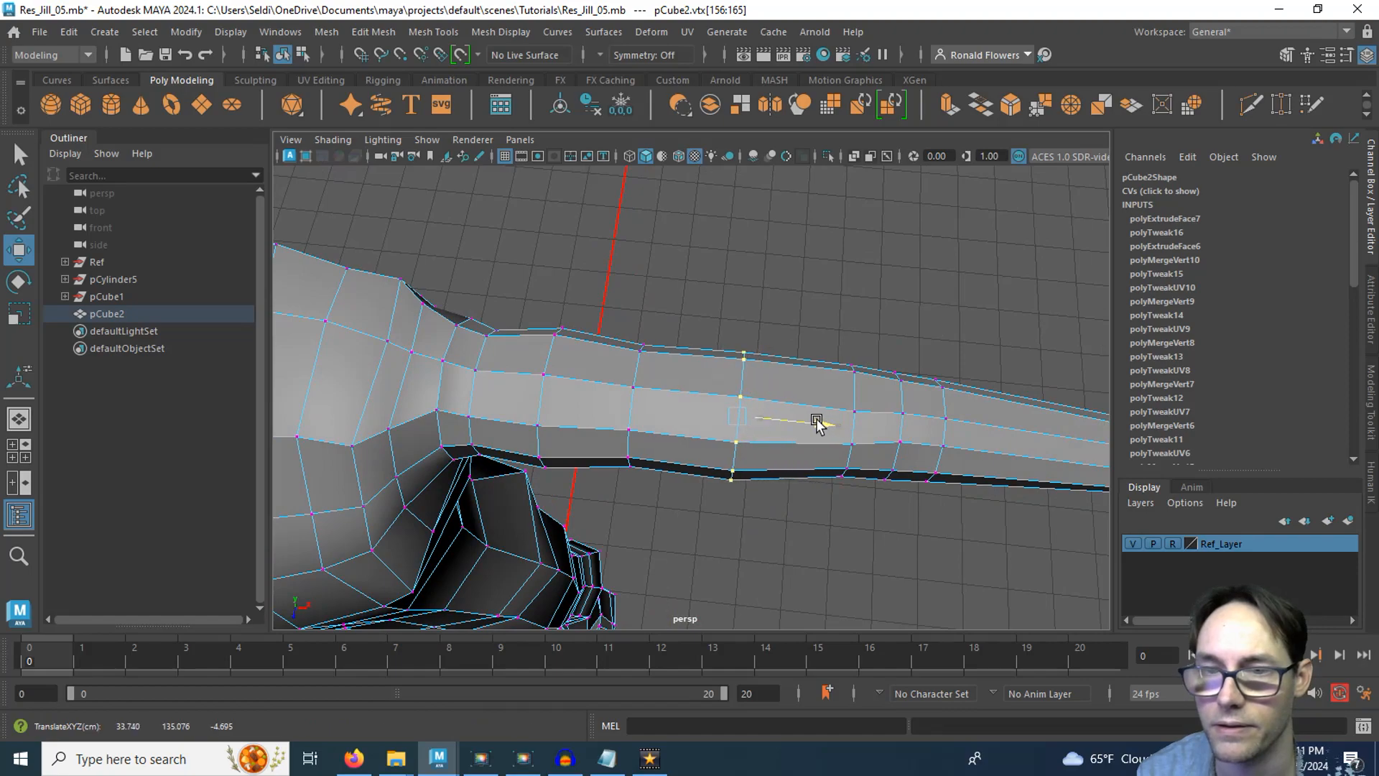
alt+drag(807, 477, 728, 510)
Step: Insert an edge loop around the arm just above the elbow and another just below it with Multi-Cut
key(q)
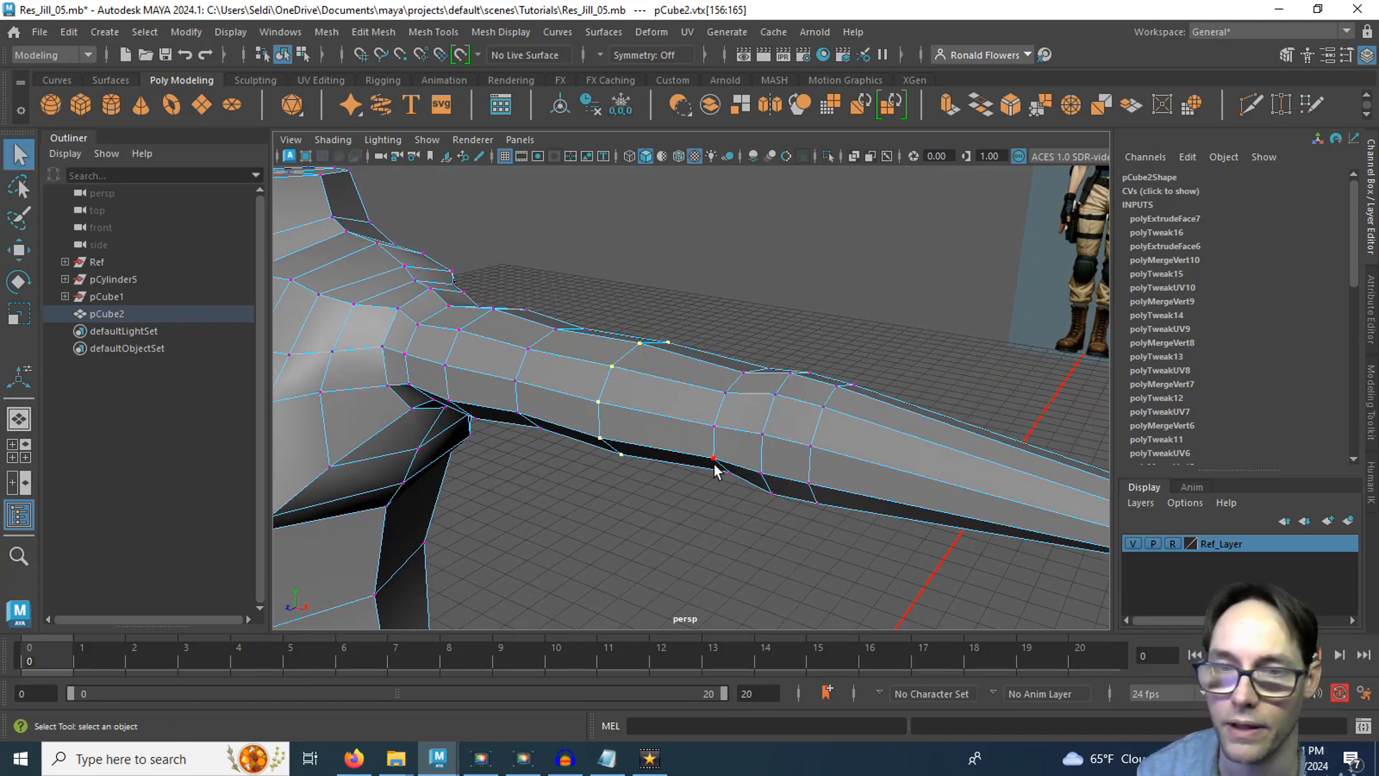
click(1240, 107)
alt+drag(692, 314, 702, 354)
click(611, 397)
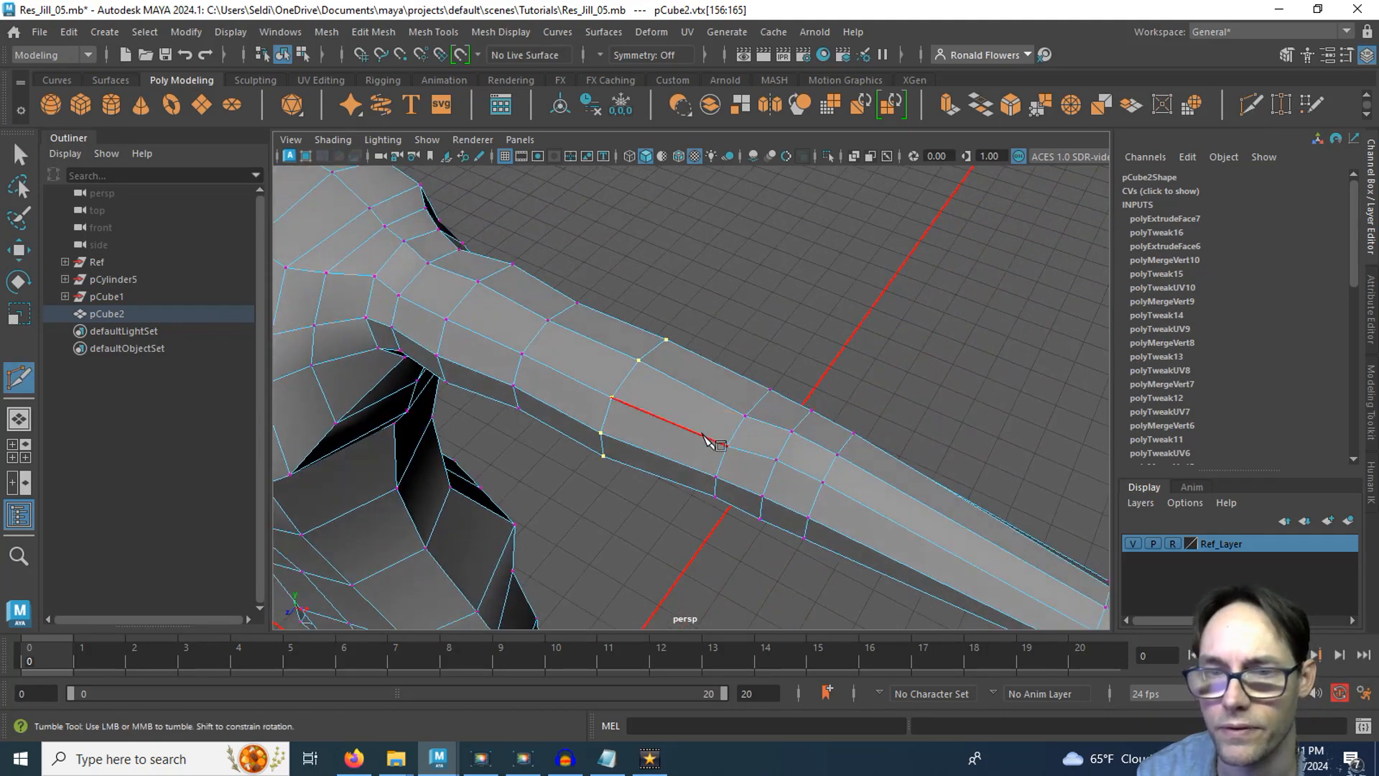
key(ctrl)
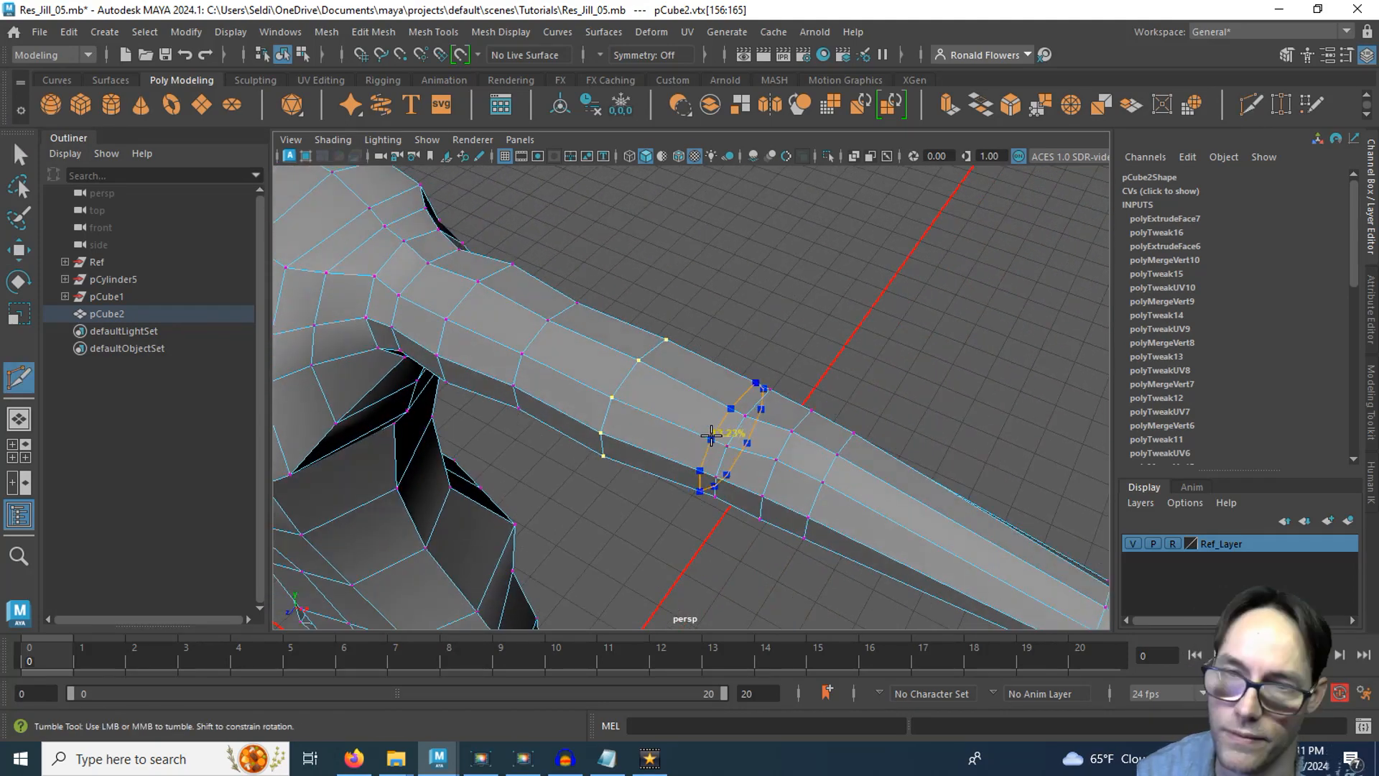
ctrl+click(712, 434)
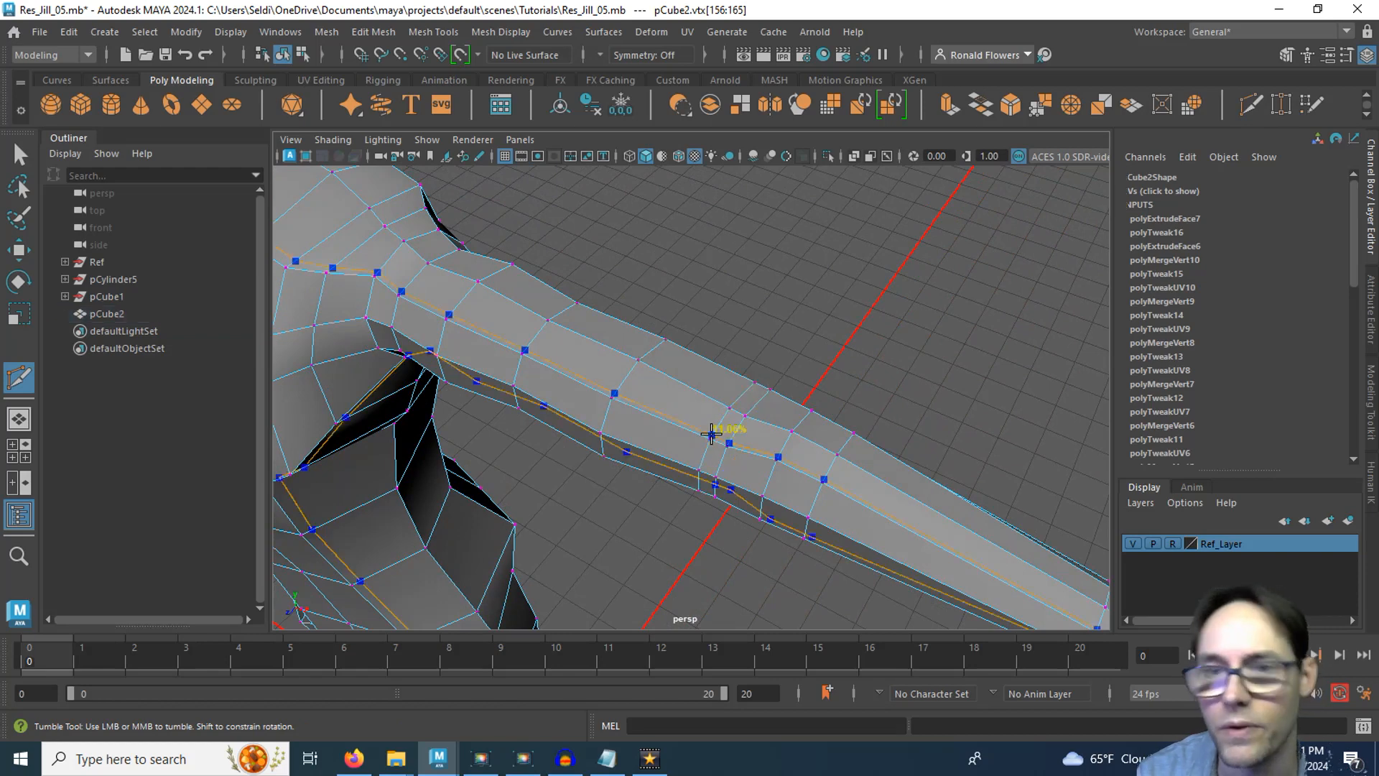
key(ctrl)
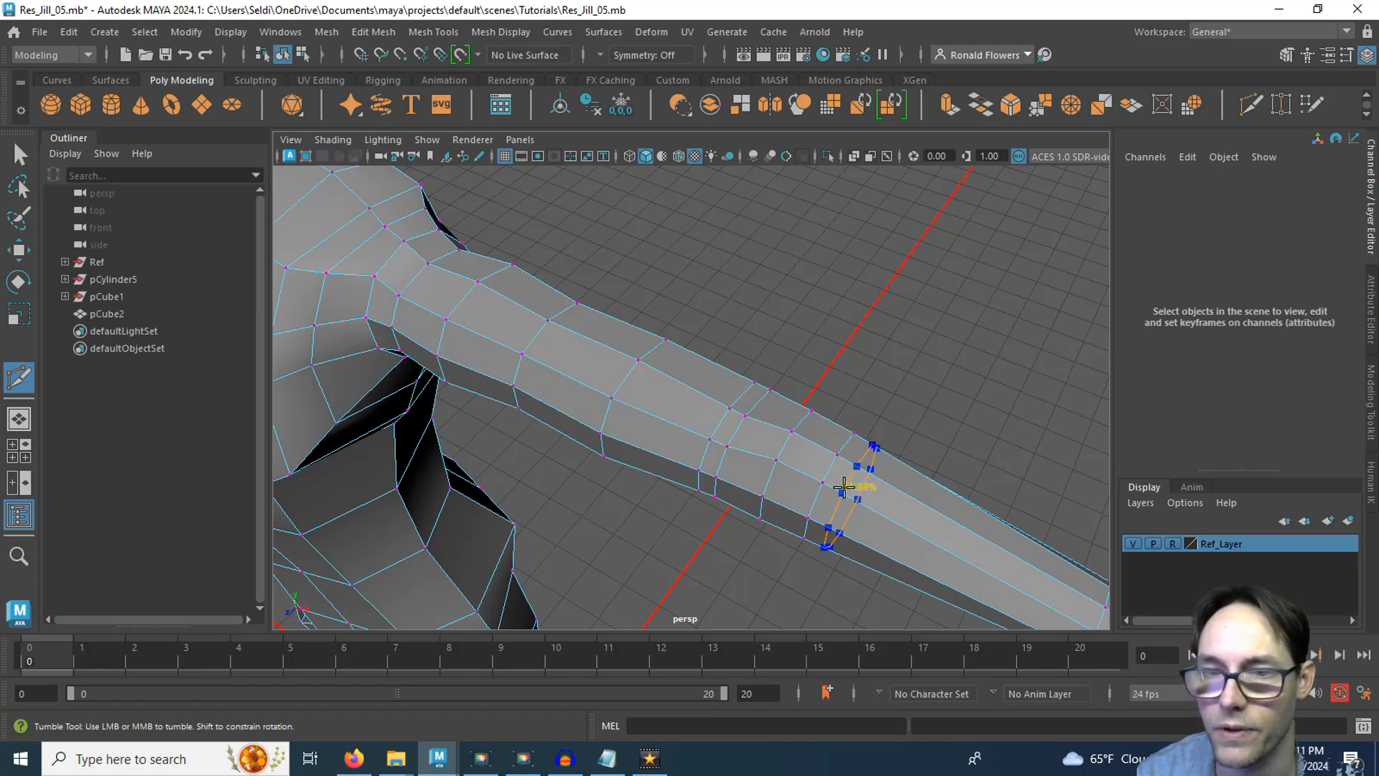
Step: Insert an edge loop between the wrist loop and the base of the hand
alt+drag(743, 582, 776, 535)
scroll(776, 532, down, 2)
alt+middle_drag(848, 503, 715, 496)
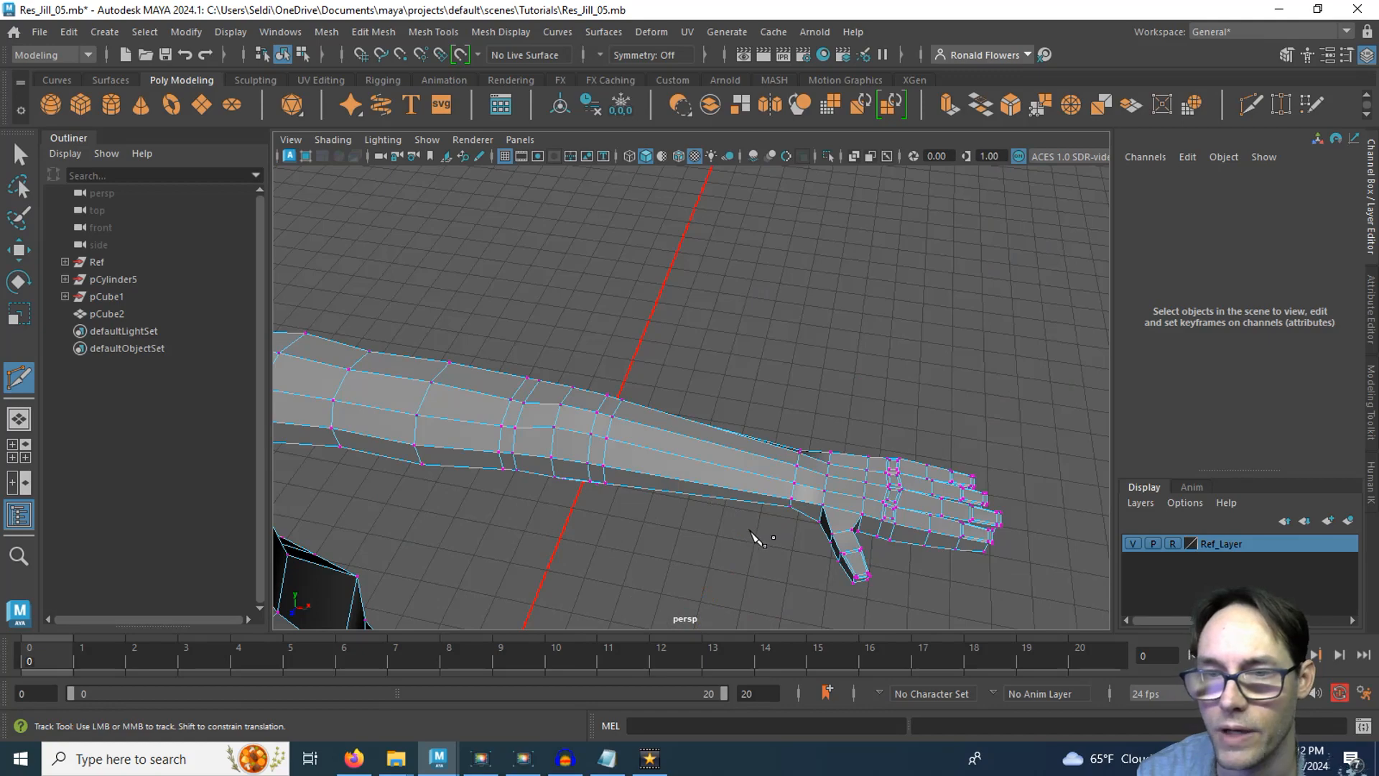
alt+drag(752, 537, 574, 471)
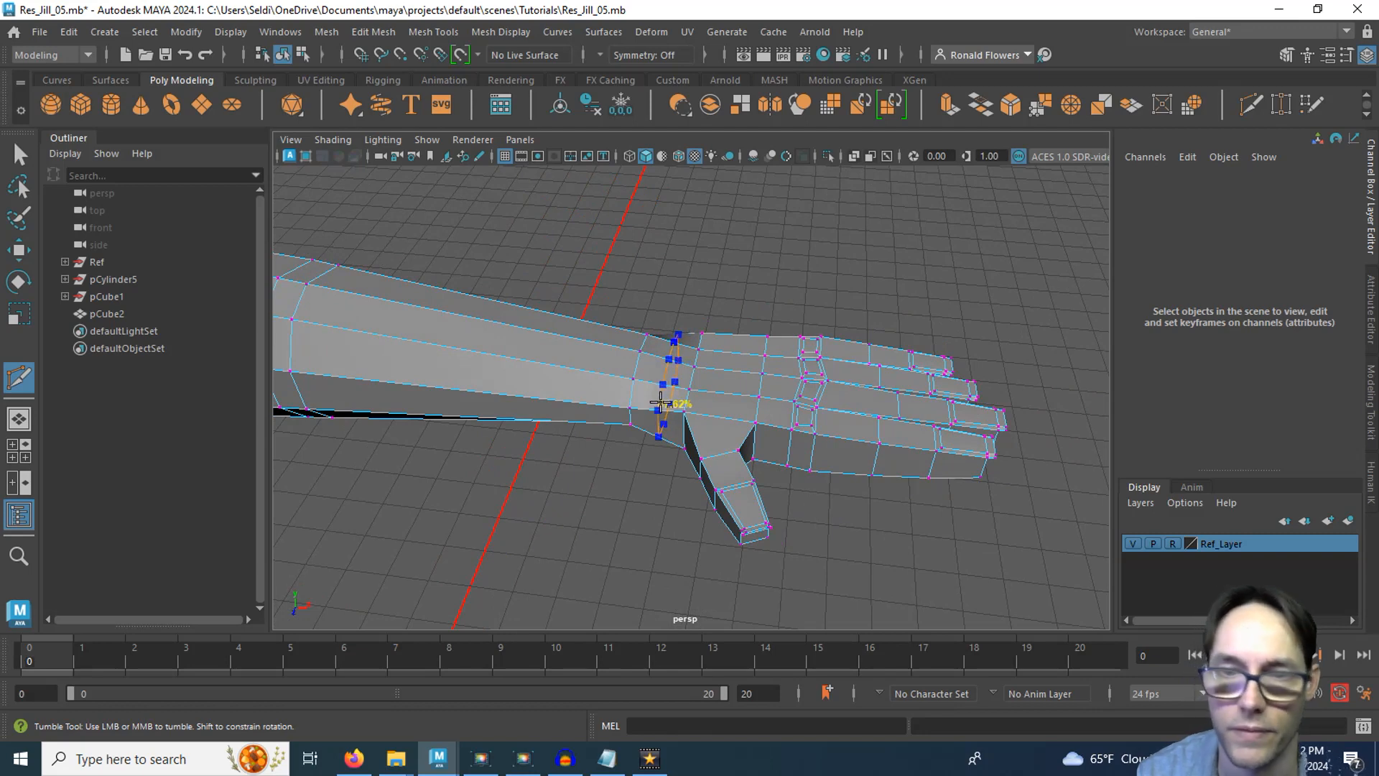
click(660, 402)
key(q)
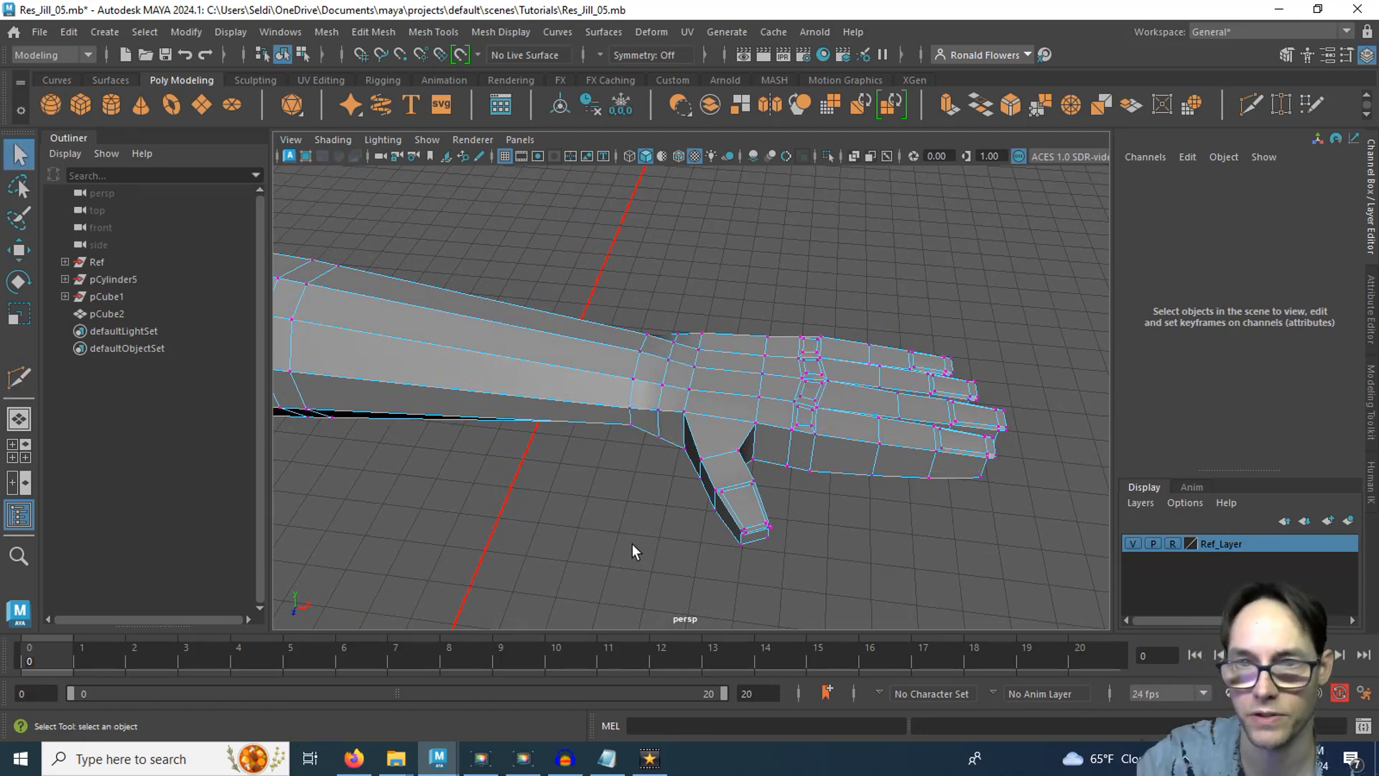
alt+drag(635, 543, 645, 541)
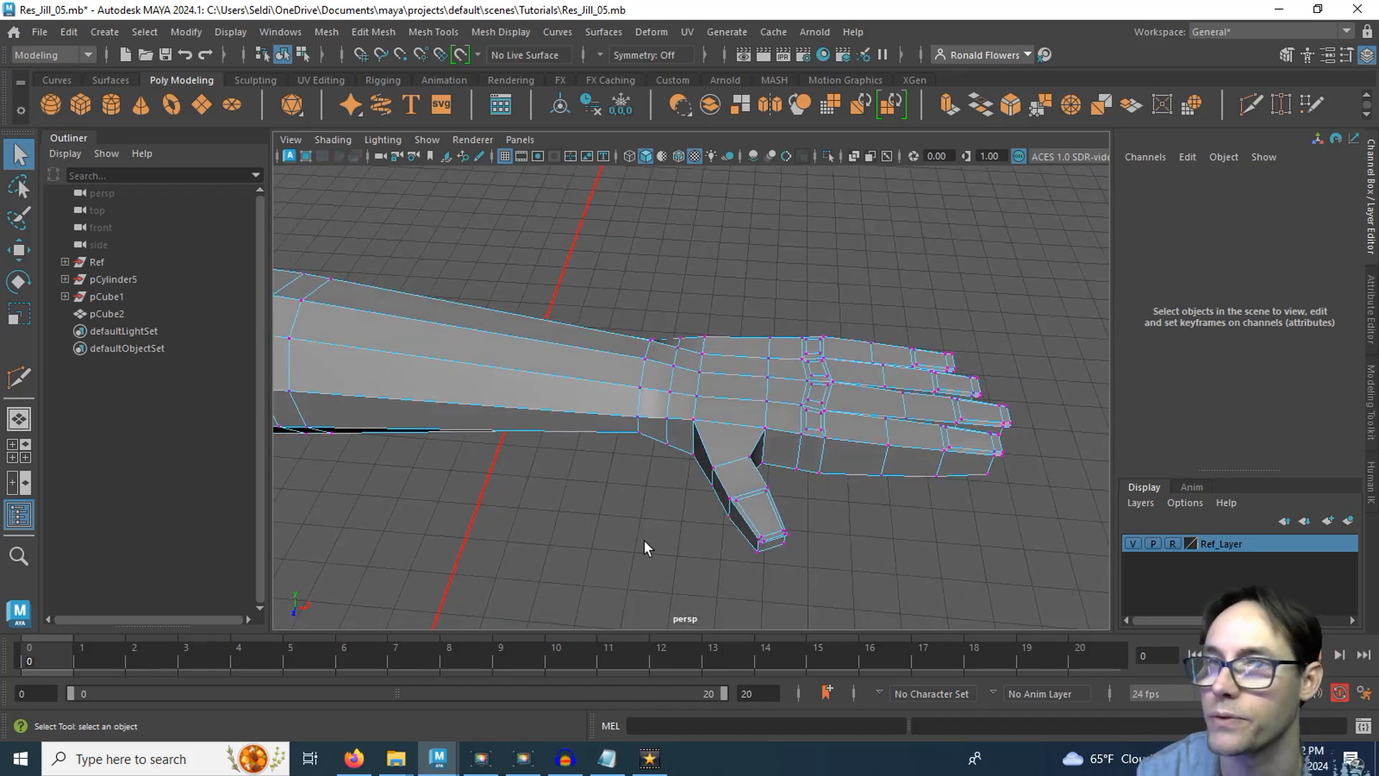
Step: Insert an edge loop around the forearm just before the wrist with Multi-Cut and leave the tool
key(ctrl+shift+x)
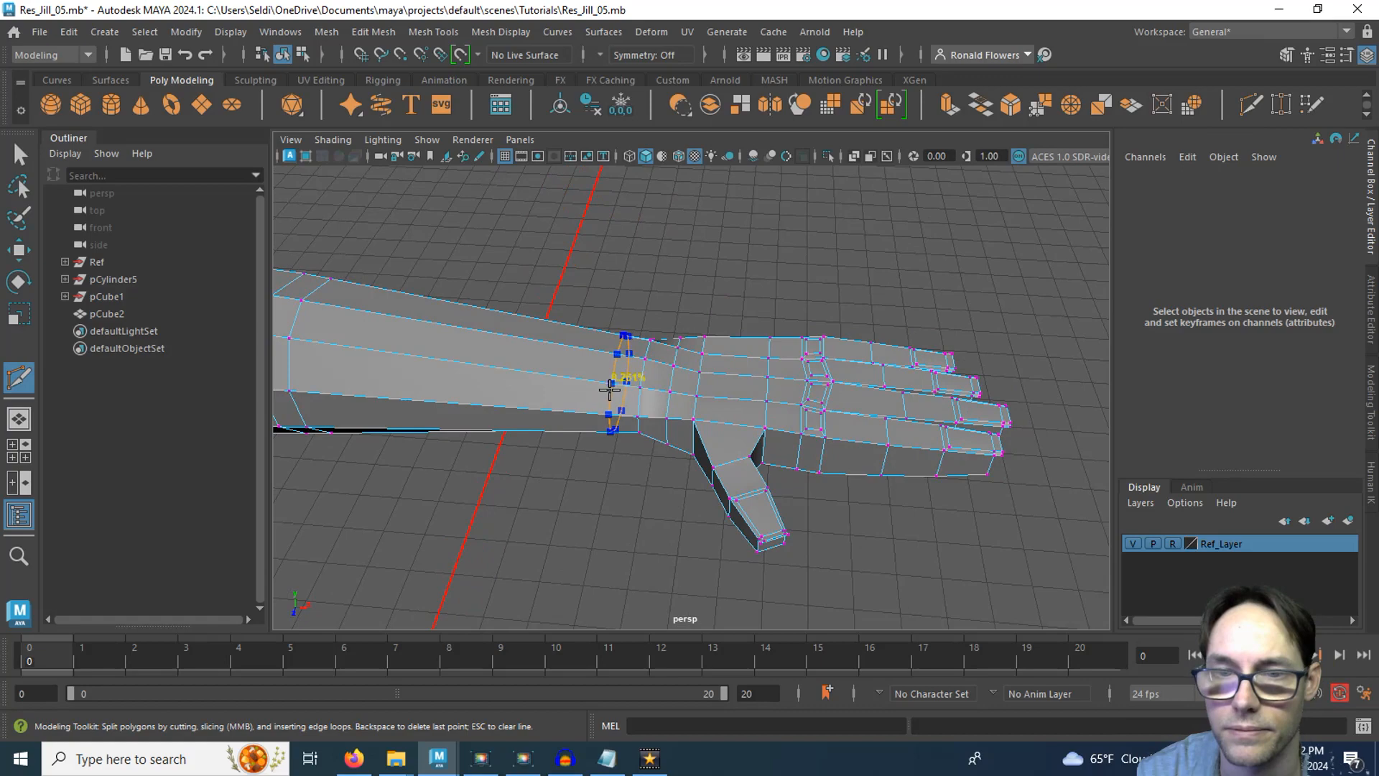
ctrl+click(609, 390)
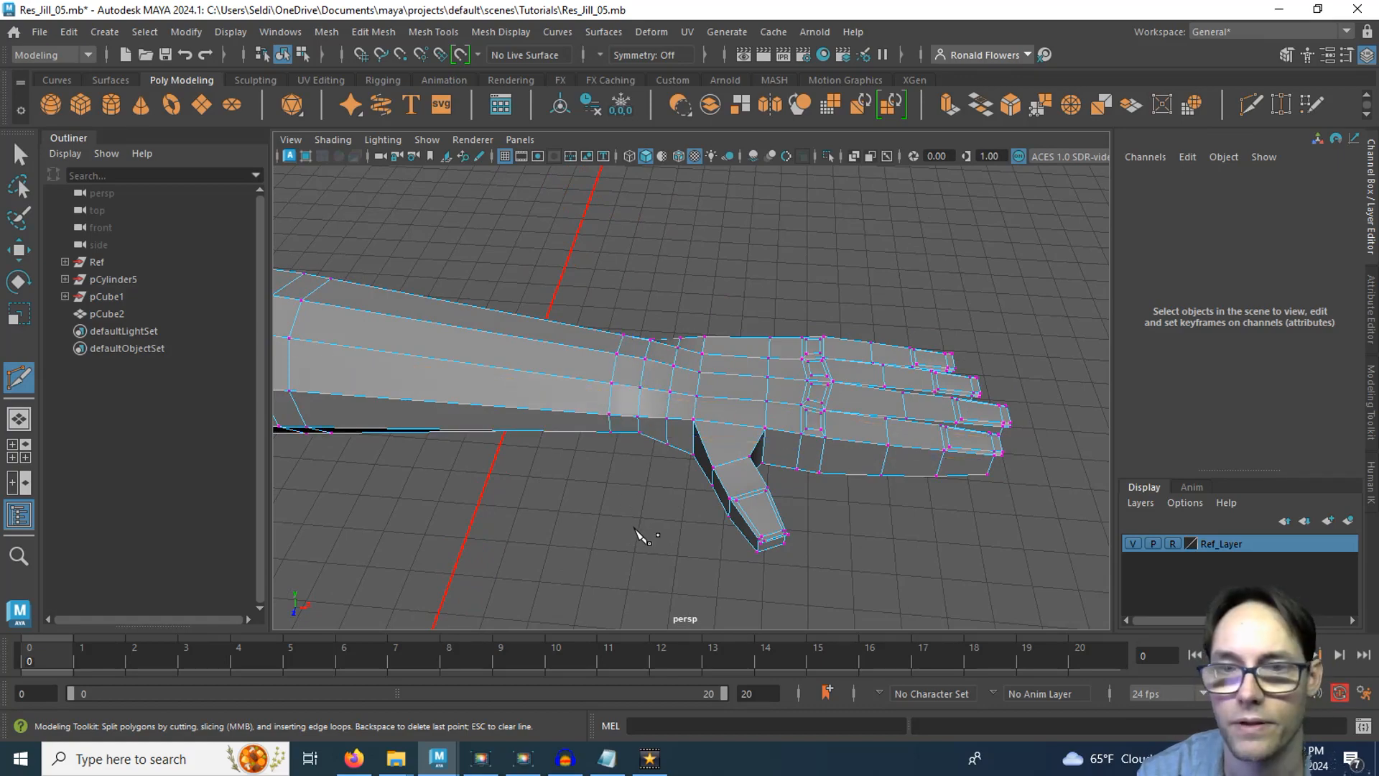
key(q)
scroll(635, 528, down, 3)
alt+drag(589, 523, 775, 464)
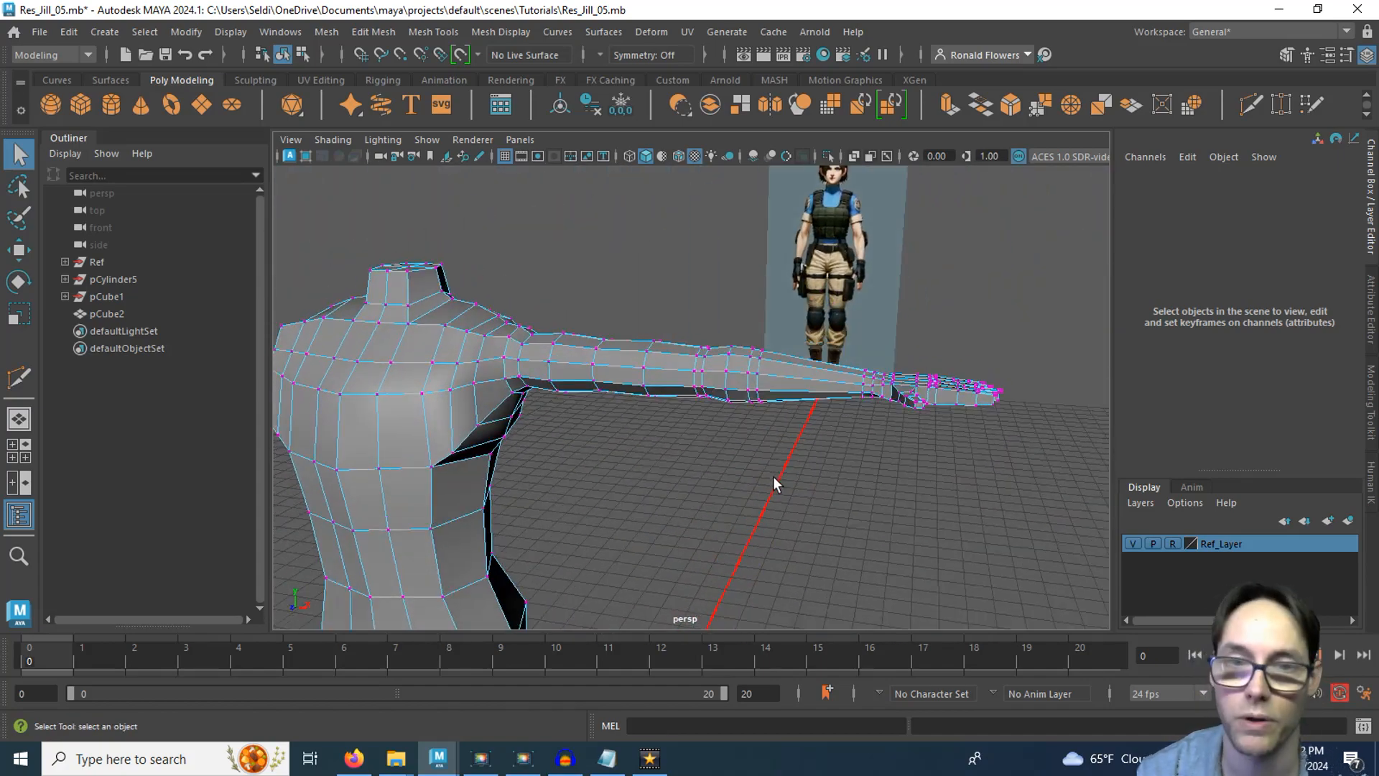